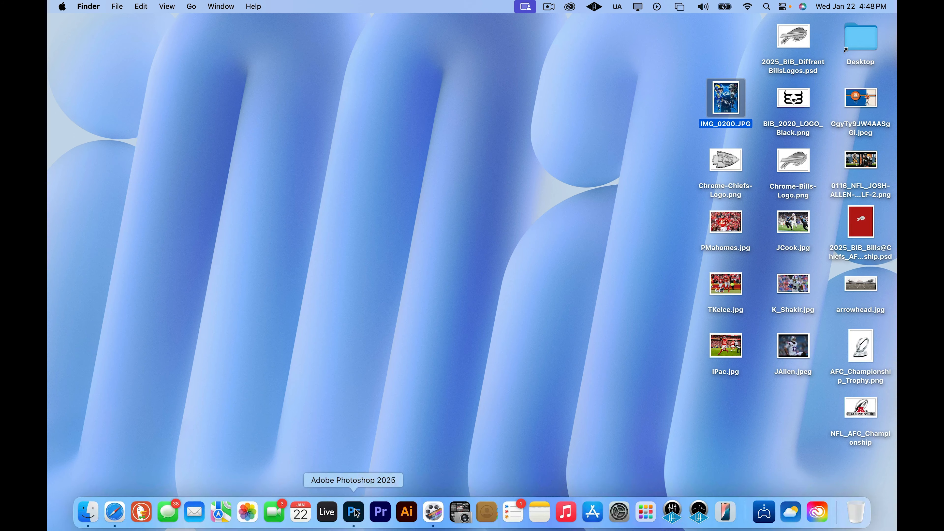
Switch to Photoshop and create a 2160 x 2700 px RGB document at 300 ppi with a transparent background
click(357, 513)
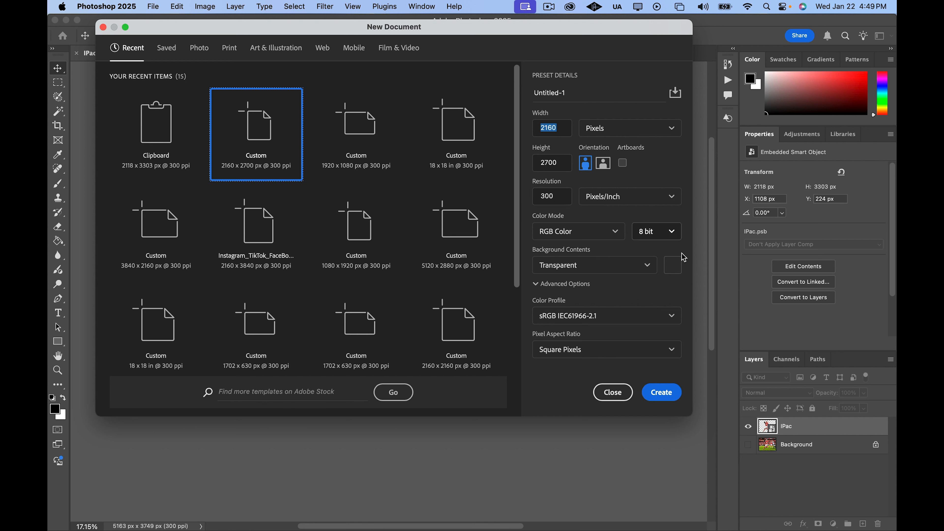
click(663, 392)
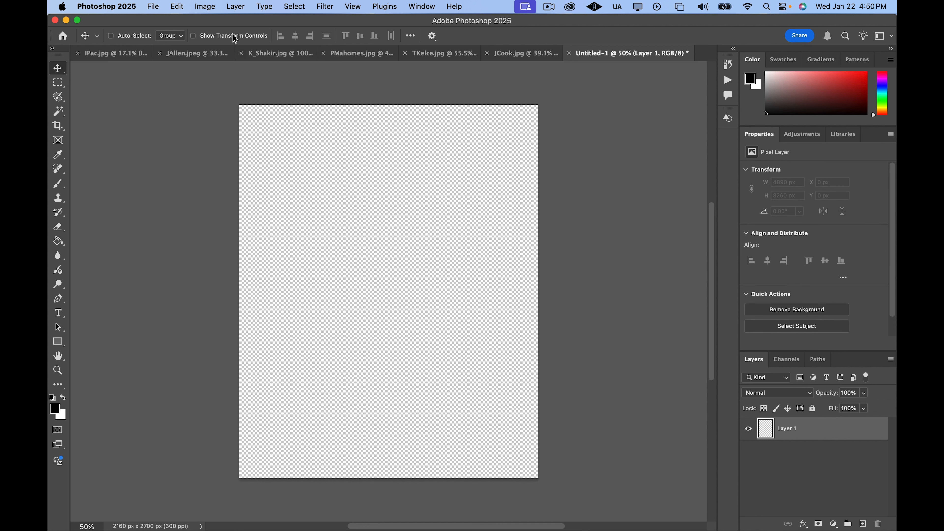
Place IMG_0200.JPG from the Desktop as an embedded reference image filling the canvas
click(153, 7)
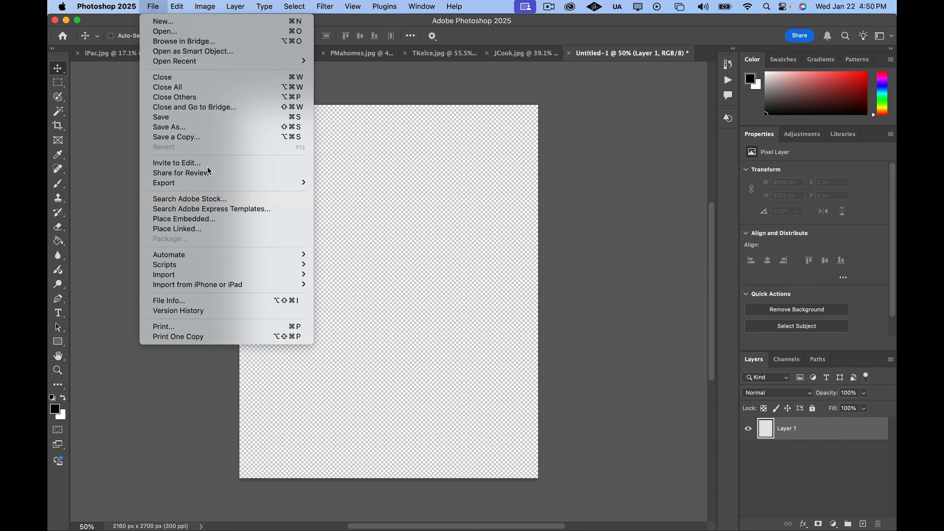
click(208, 222)
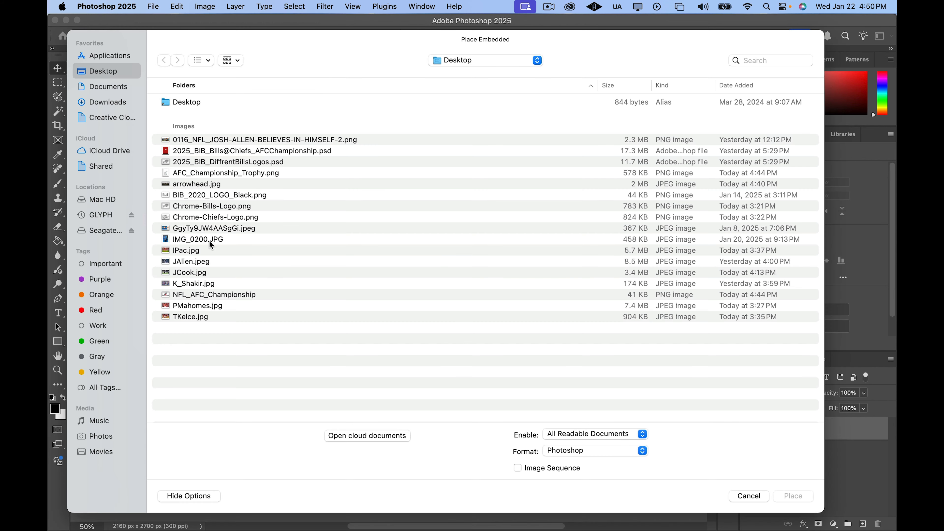
click(207, 239)
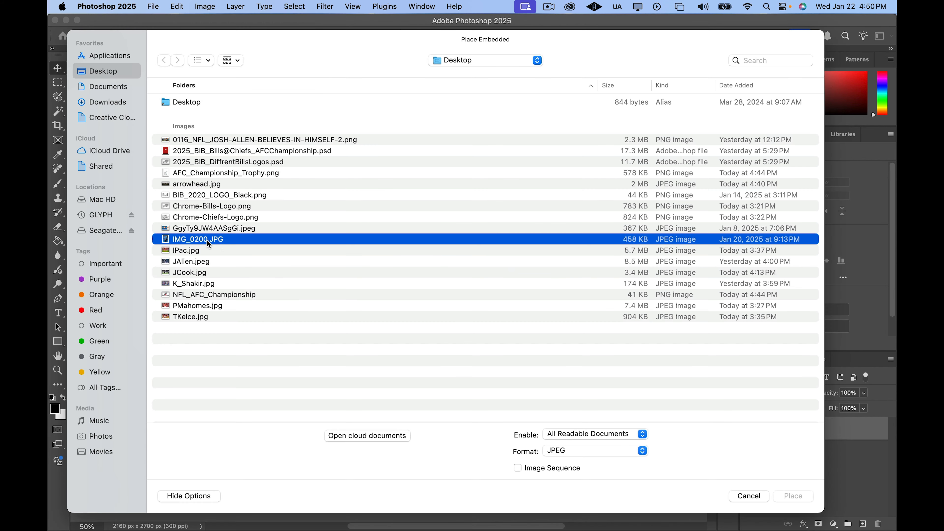
click(793, 497)
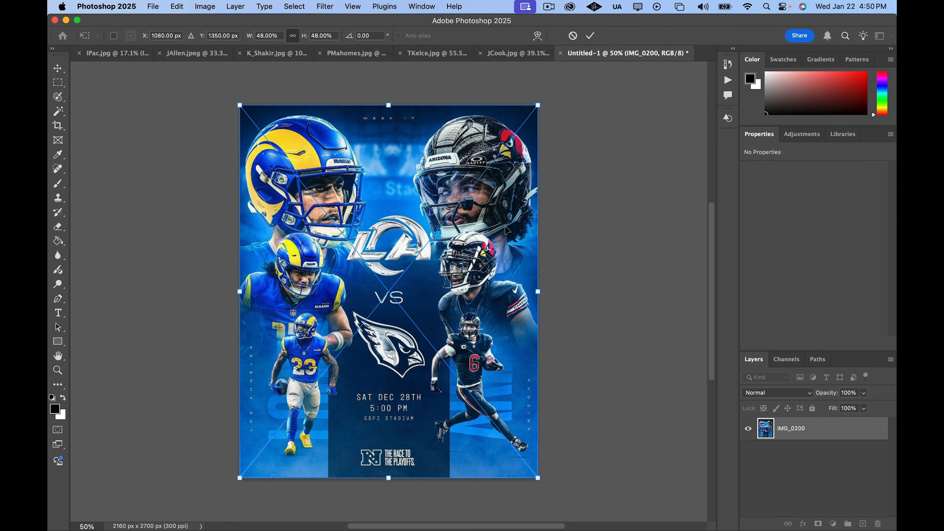
key(Return)
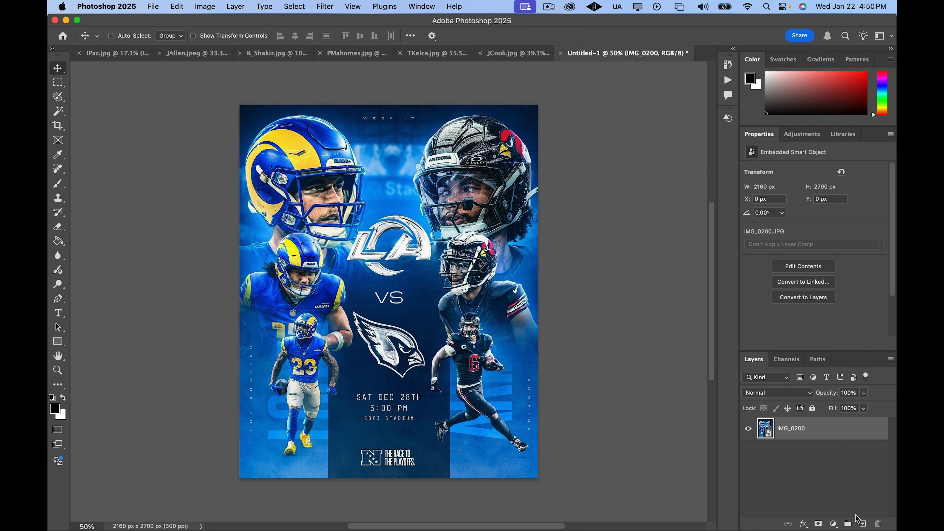
Add a bright red Solid Color fill layer above the reference image
click(863, 523)
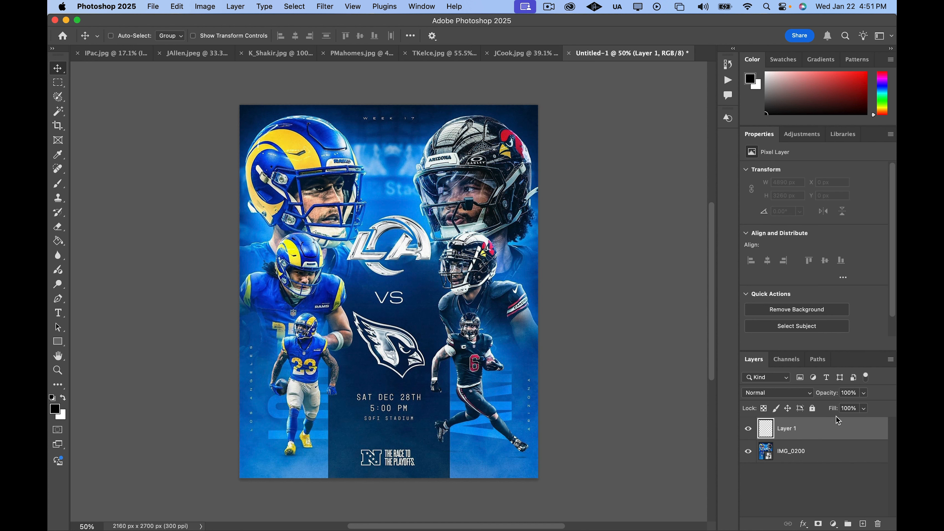
click(834, 524)
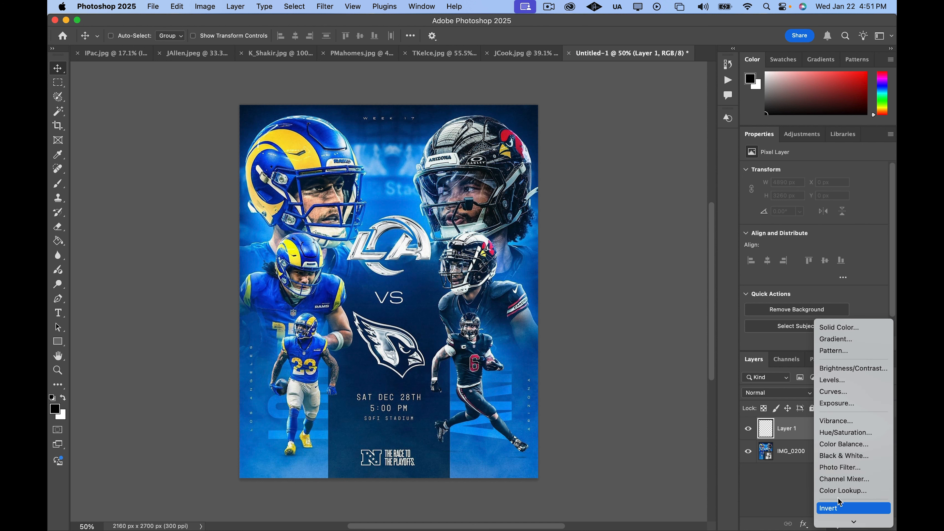
click(795, 479)
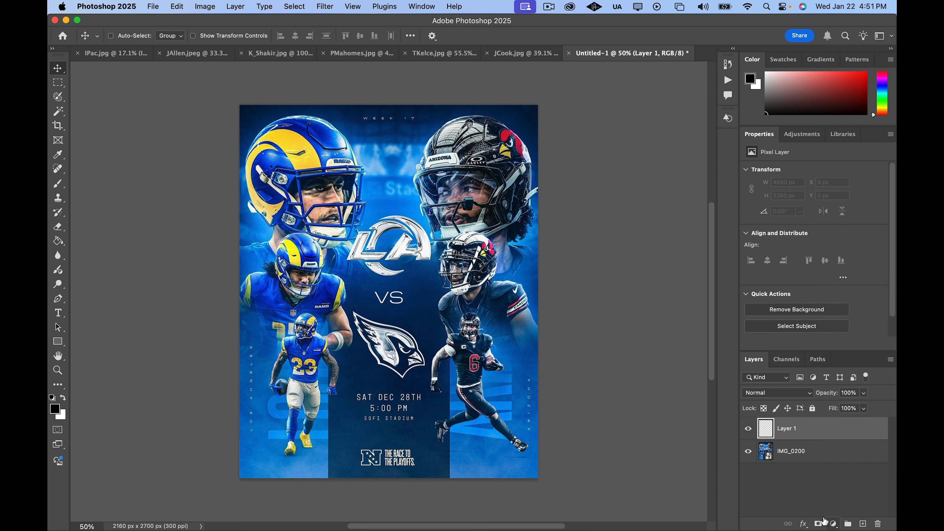
click(832, 524)
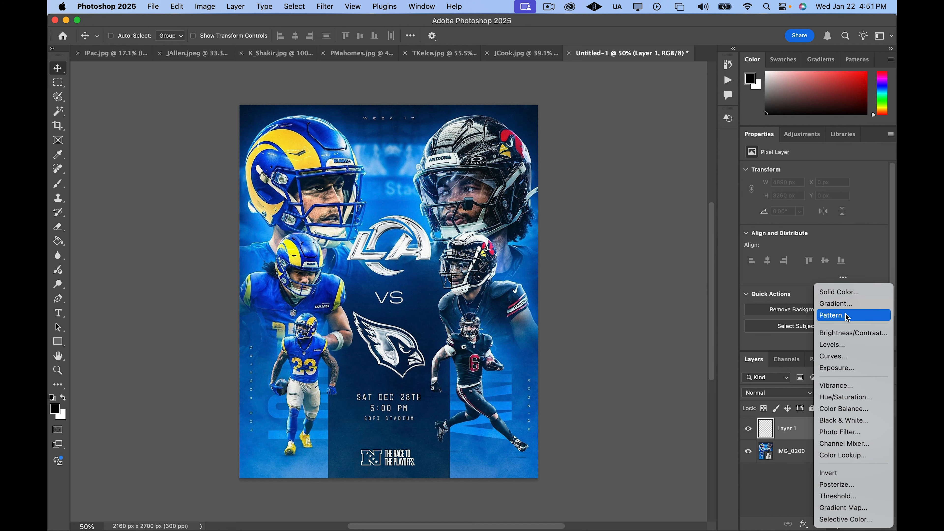
click(840, 292)
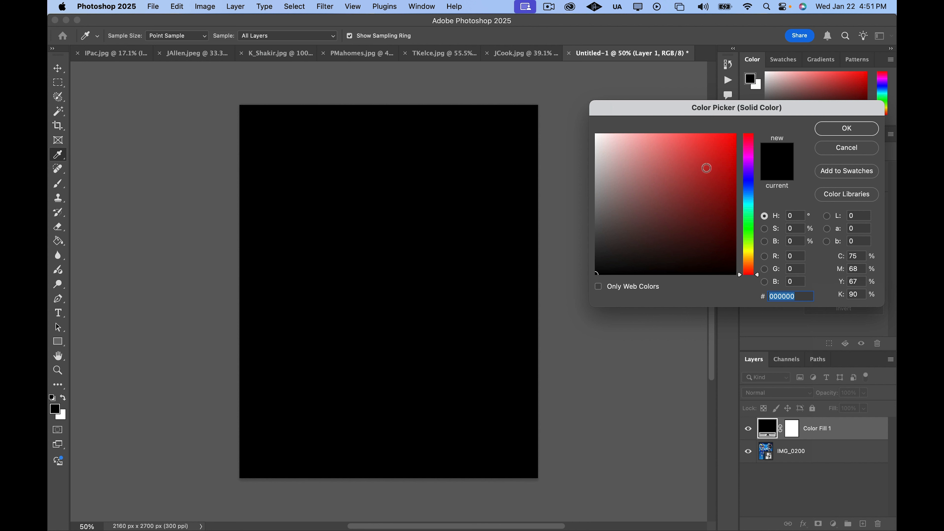
click(727, 148)
mouse_move(726, 148)
mouse_down()
mouse_move(738, 134)
mouse_move(728, 154)
mouse_up()
click(828, 133)
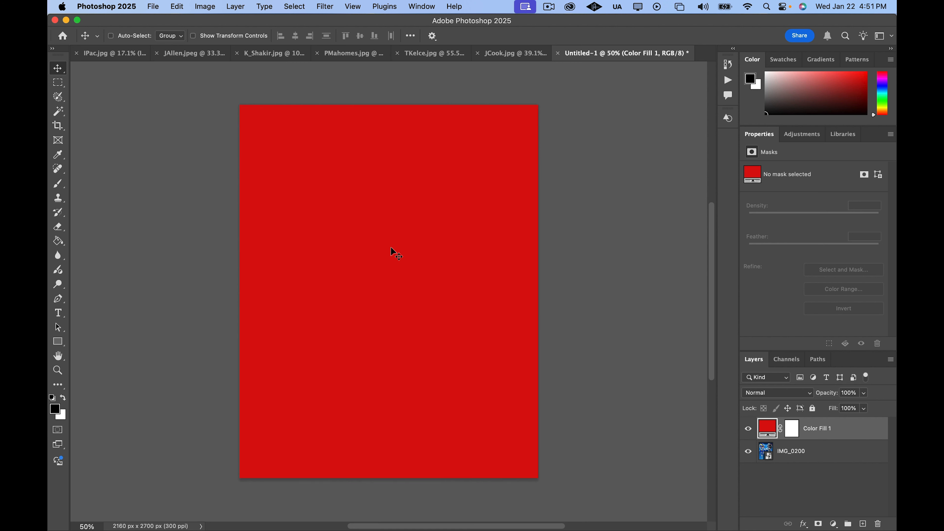
Place arrowhead.jpg as an embedded image above the red fill, keeping the fill layer visible
click(747, 428)
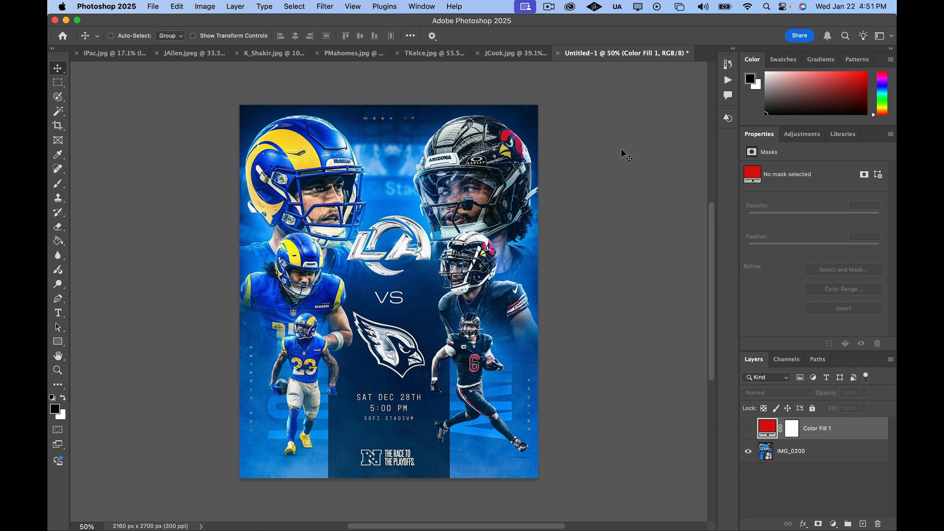
click(154, 7)
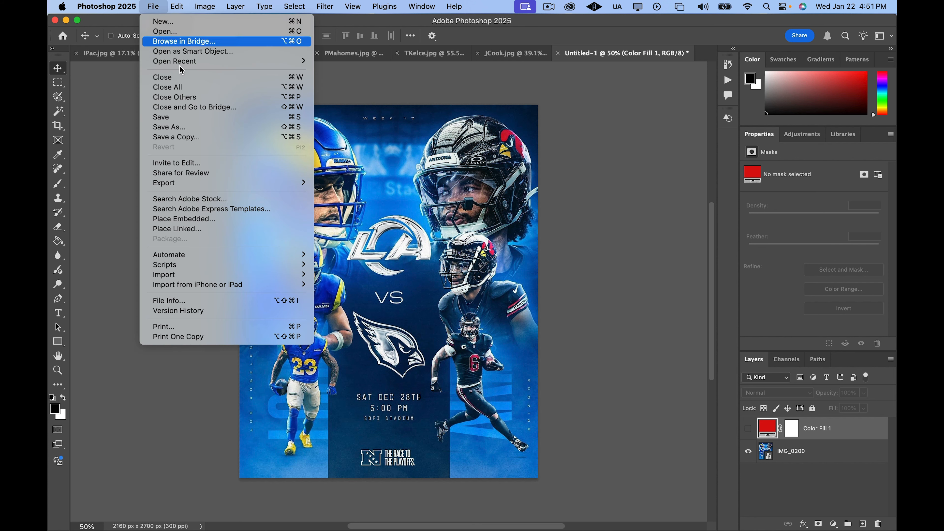
click(253, 220)
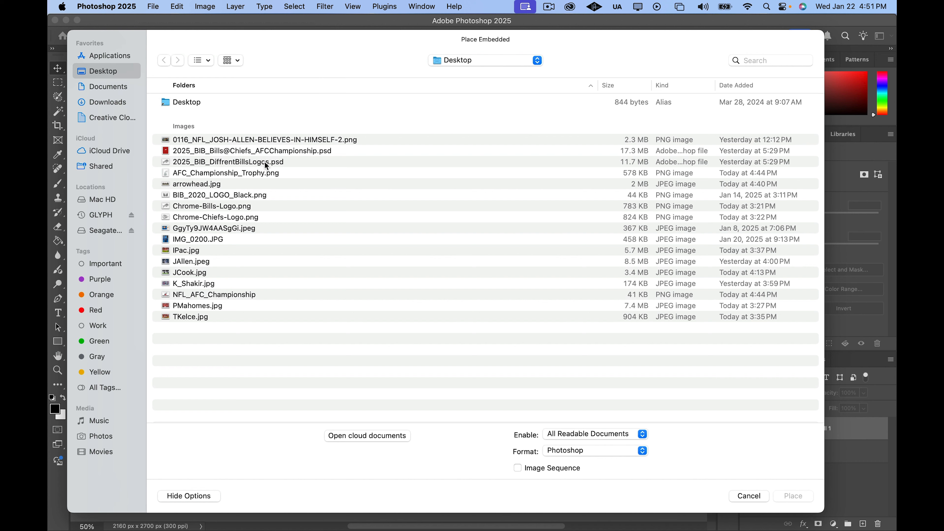
click(235, 183)
click(800, 497)
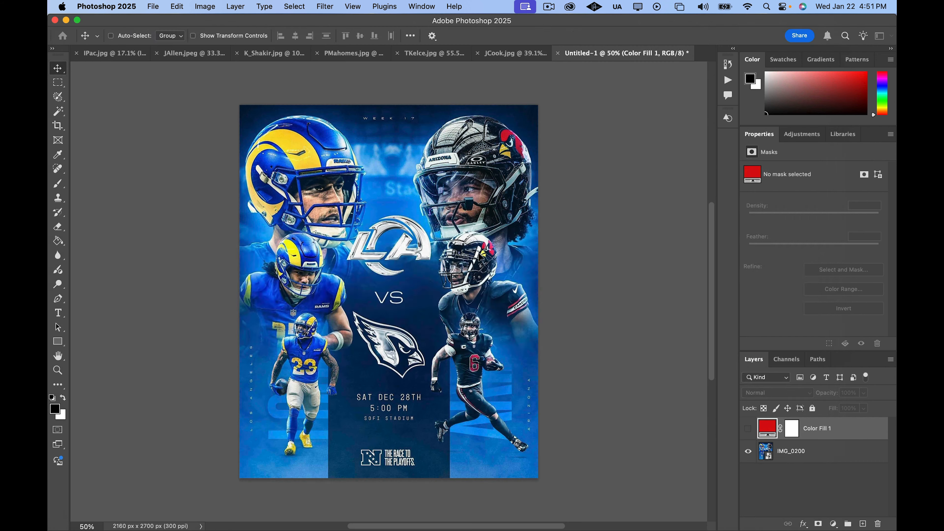
click(748, 450)
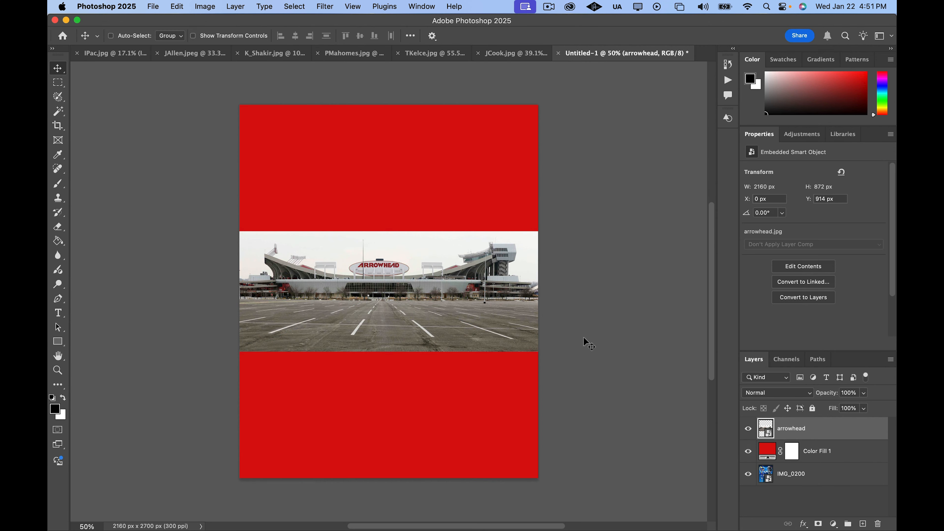
key(Return)
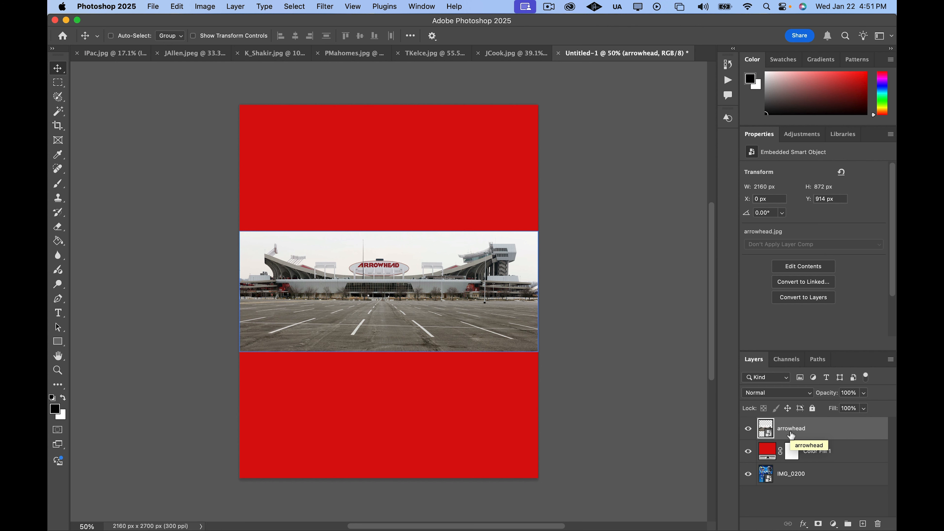
Apply a Camera Raw filter to the stadium photo with Shadows at maximum, Clarity +100 and Saturation -100
key(shift+super+a)
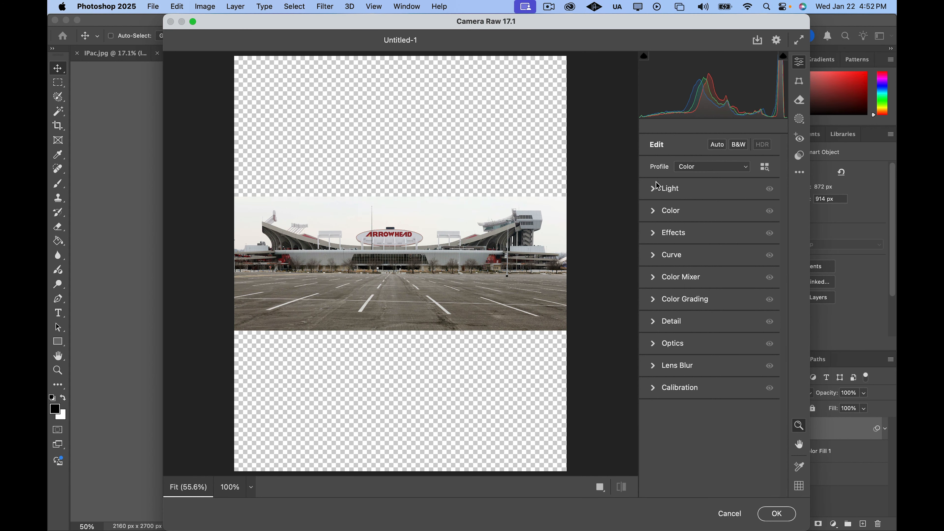
click(655, 190)
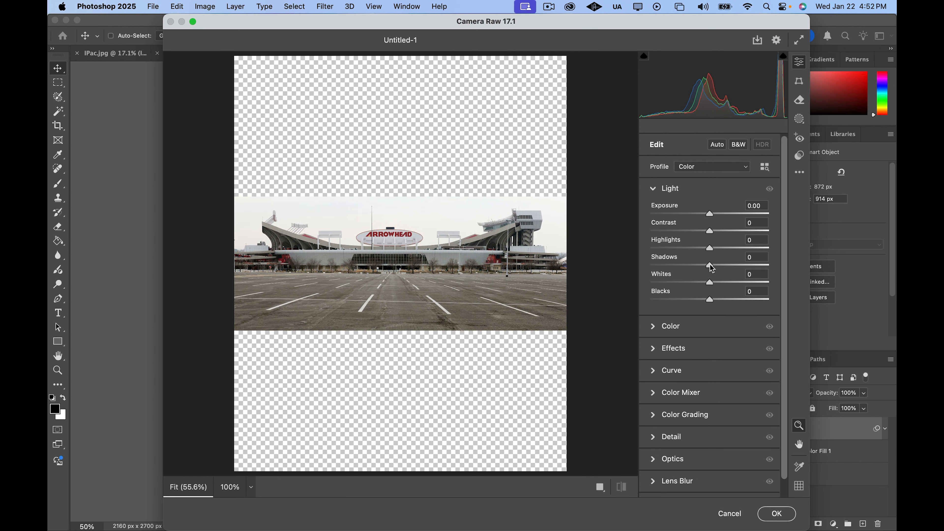
drag(711, 266, 773, 265)
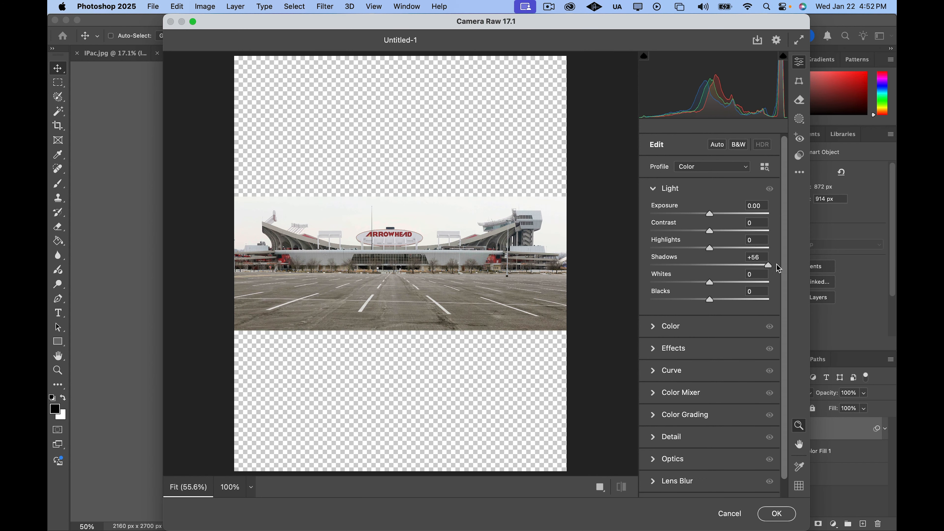
click(653, 350)
drag(713, 275, 801, 276)
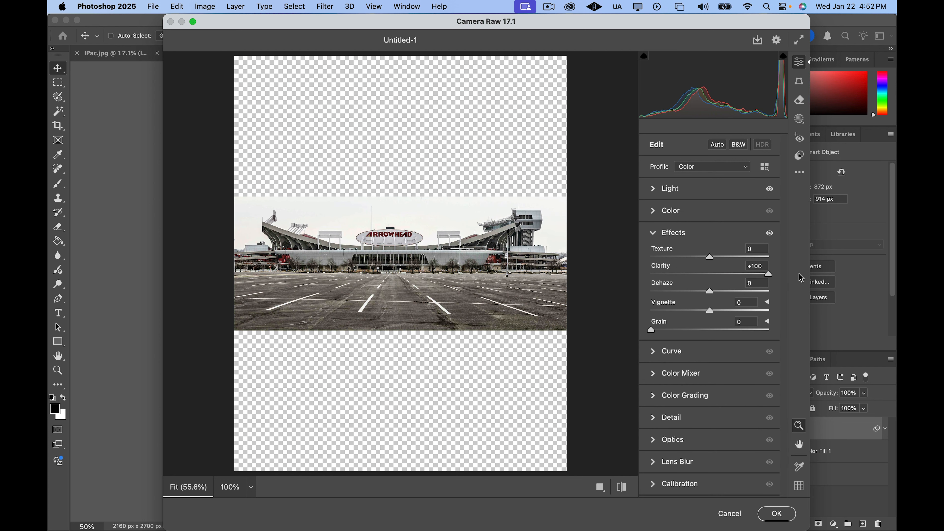
click(652, 211)
drag(712, 312, 626, 312)
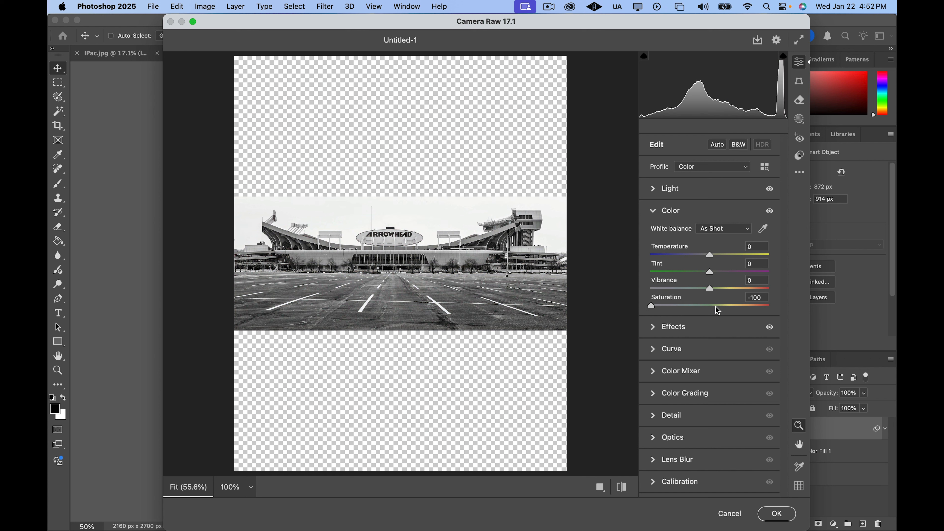
click(776, 515)
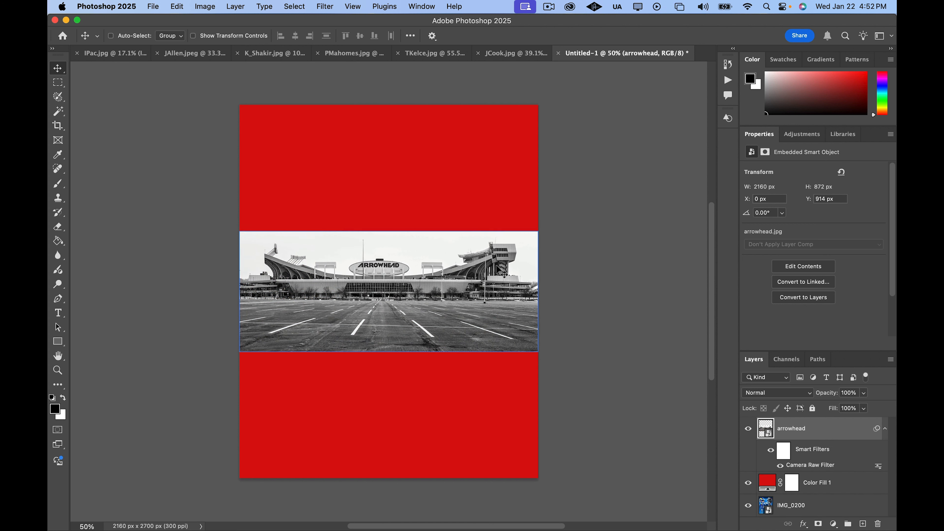
Move the stadium photo to the canvas's upper edge and enlarge it proportionally to about 3176 x 1281 px, extending past both sides
drag(498, 271, 495, 131)
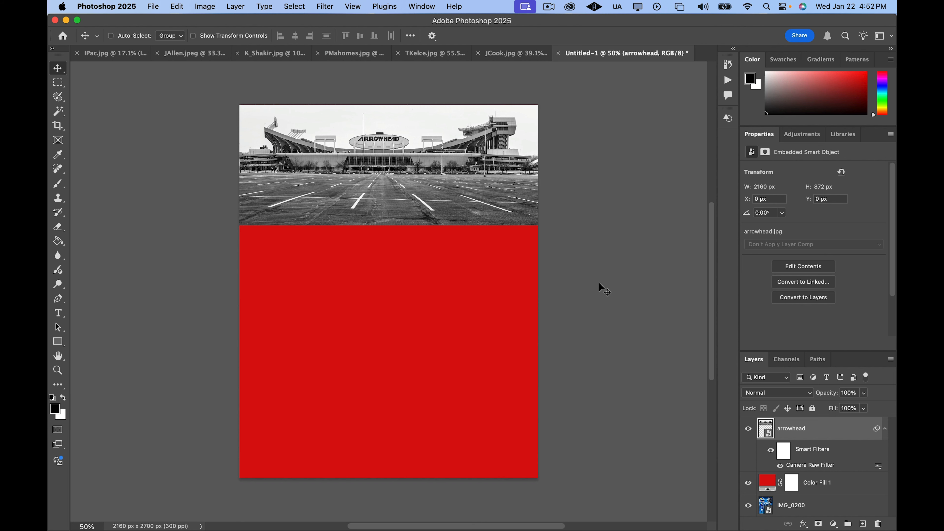
key(super+t)
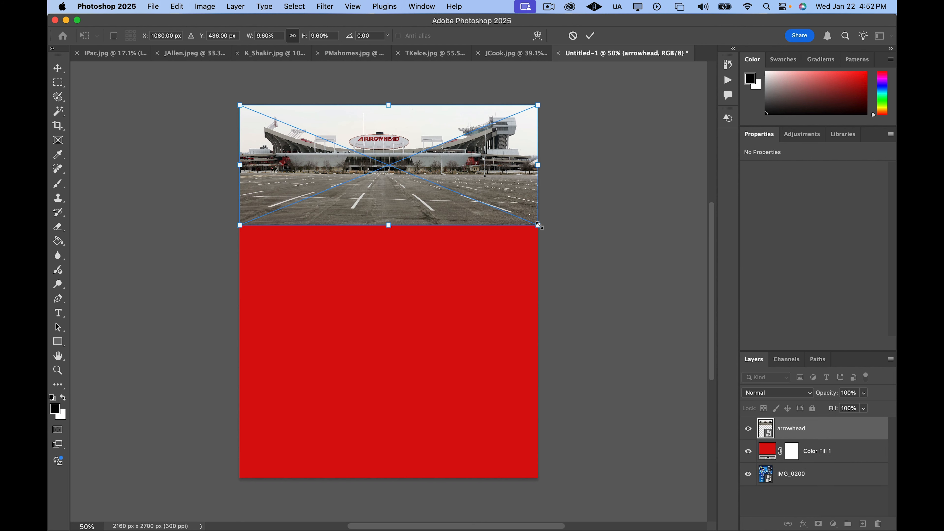
drag(539, 226, 607, 253)
drag(245, 253, 172, 294)
drag(362, 243, 388, 245)
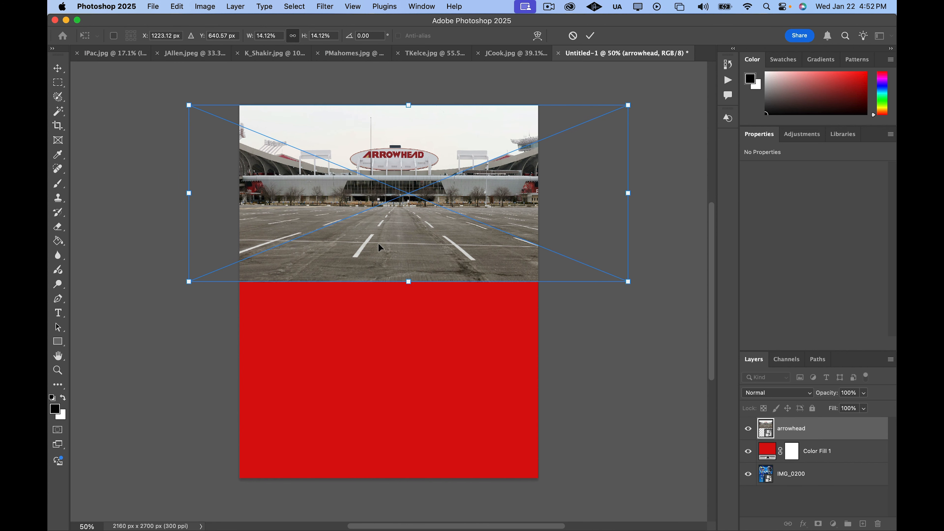
click(58, 68)
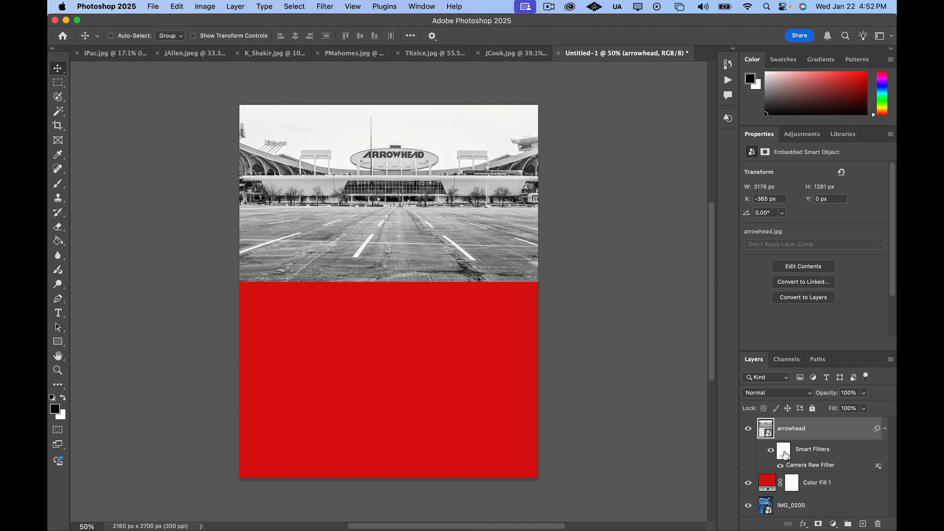
Set the arrowhead layer's blend mode to Hard Light and collapse its smart filter list
click(791, 393)
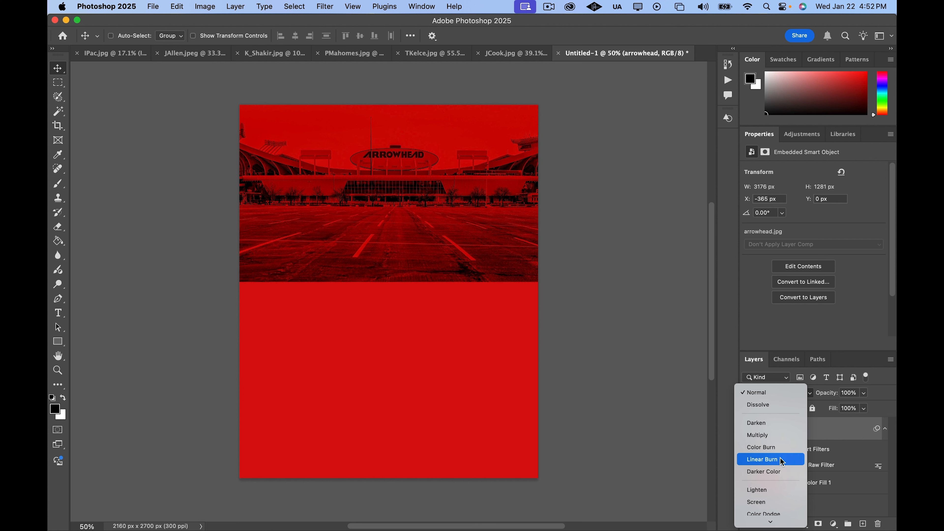
scroll(782, 450, down, 3)
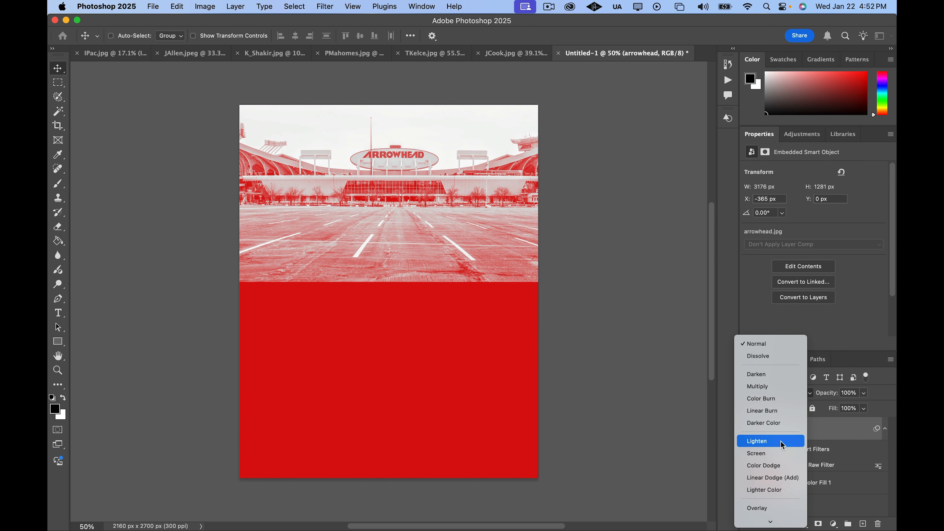
scroll(783, 445, down, 3)
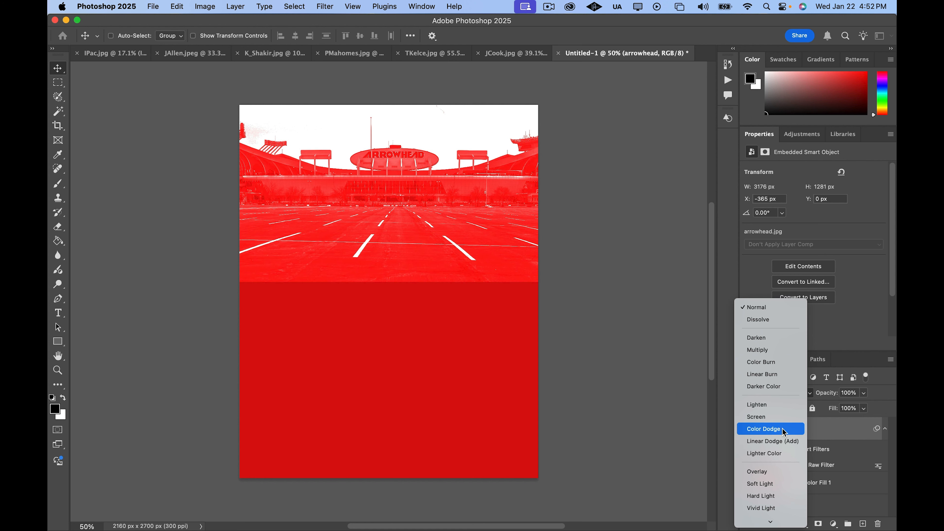
scroll(780, 474, down, 5)
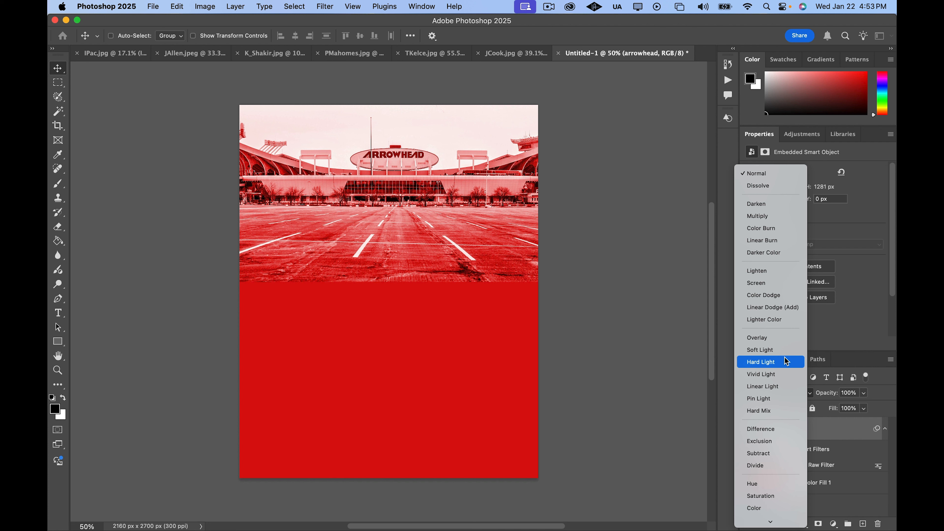
click(787, 361)
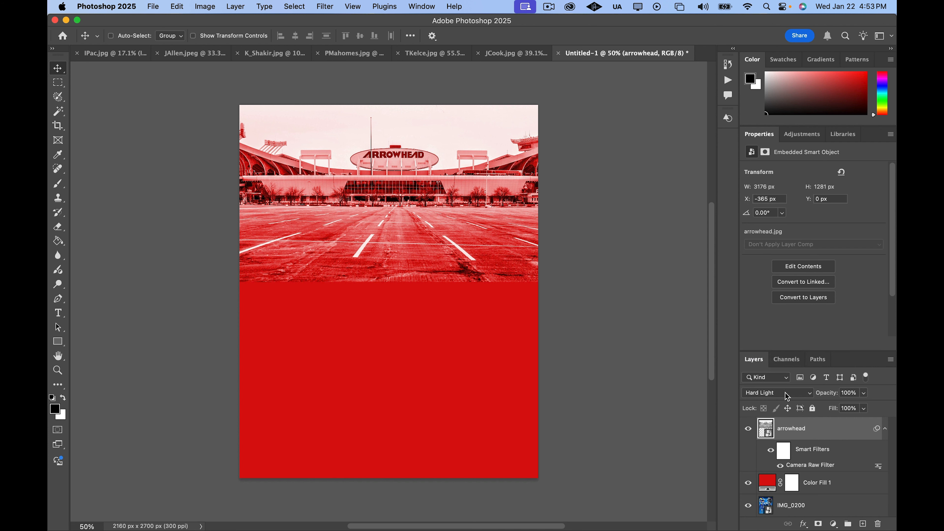
click(885, 429)
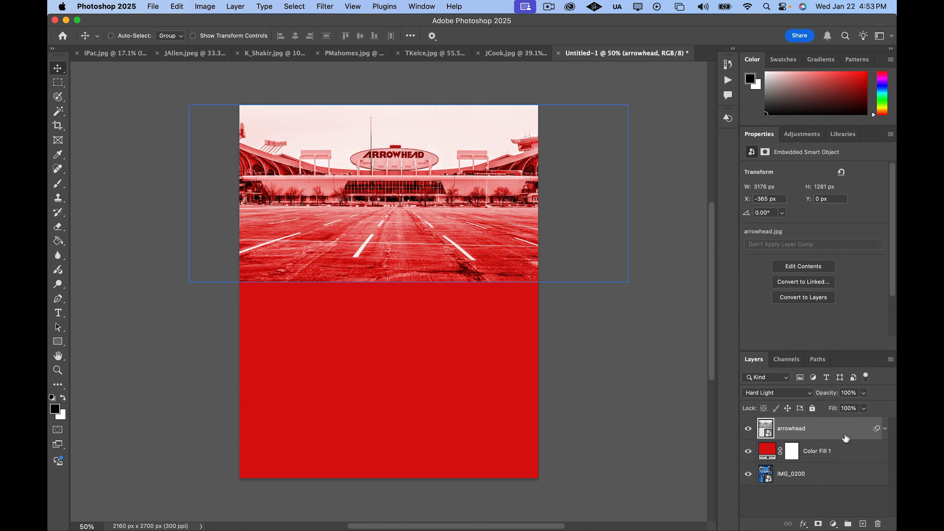
Add a layer mask to the arrowhead layer and switch from the Paint Bucket to the Gradient tool
click(817, 523)
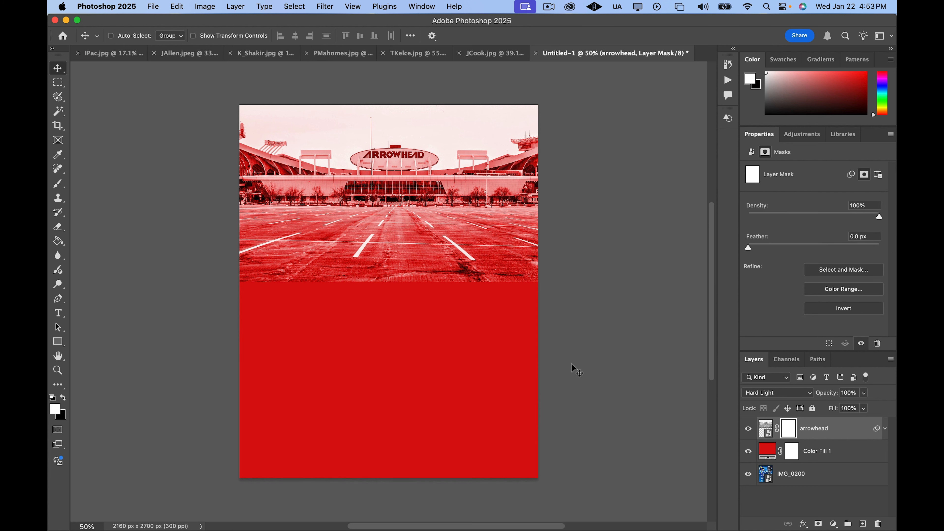
key(g)
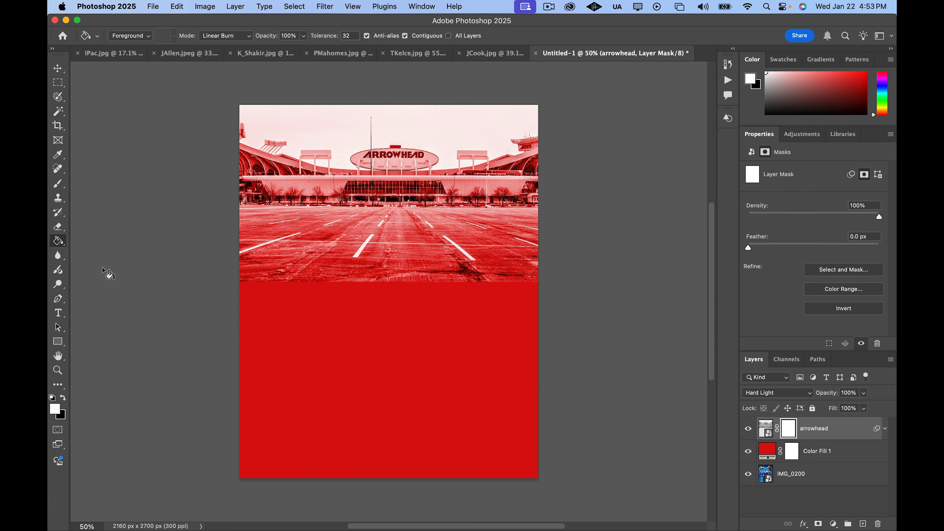
right_click(58, 242)
click(82, 241)
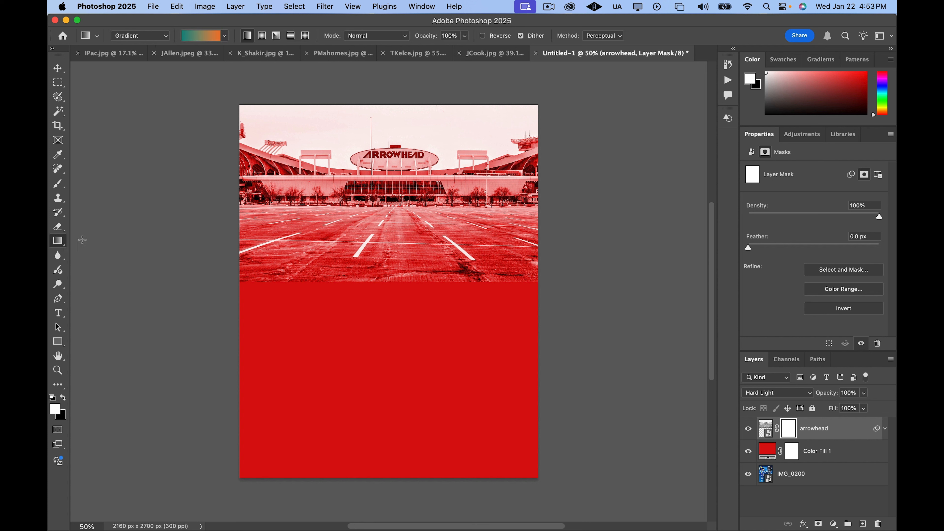
Fade out the stadium photo's lower part with a vertical linear black-to-transparent gradient on its mask, ending near the photo's lower edge
click(224, 36)
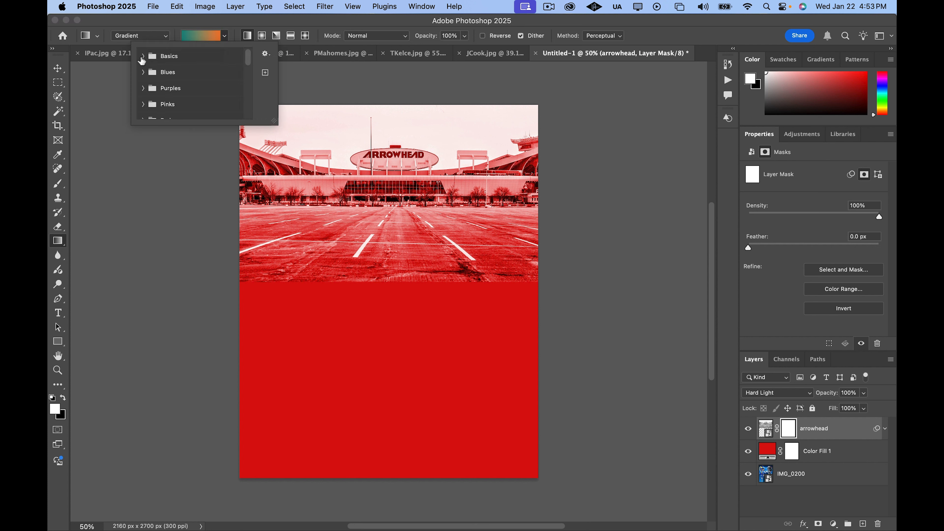
click(144, 55)
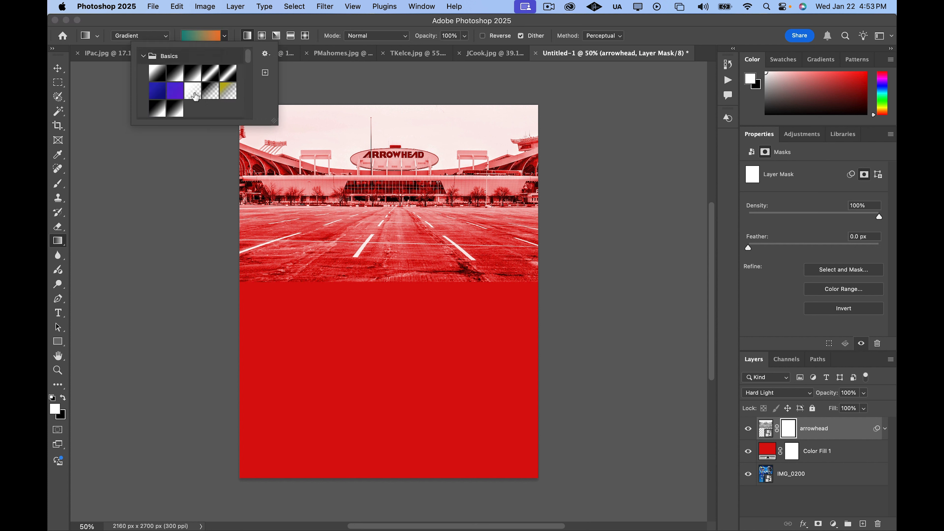
click(126, 325)
key(x)
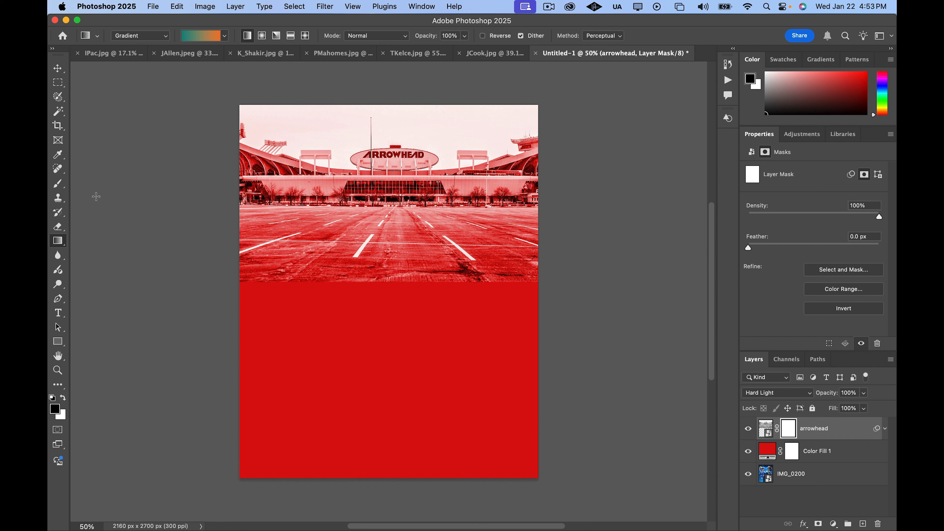
click(209, 37)
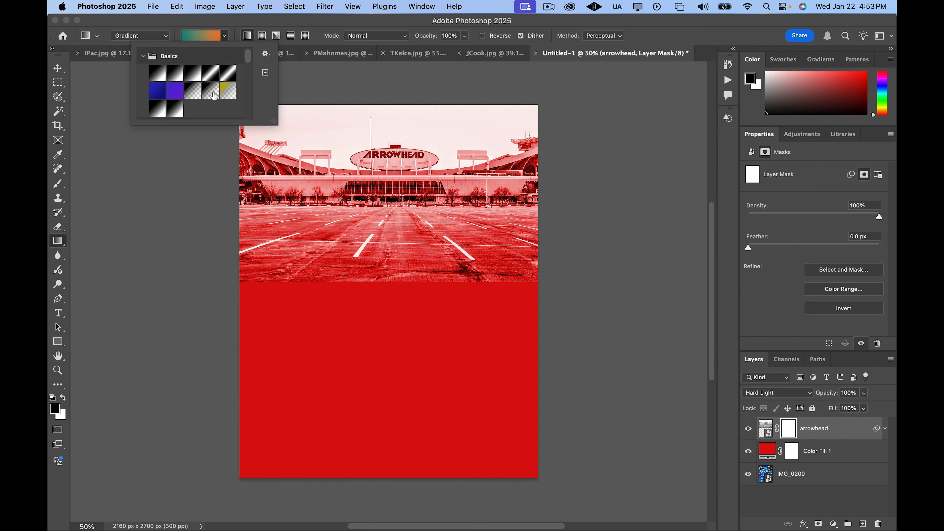
click(193, 92)
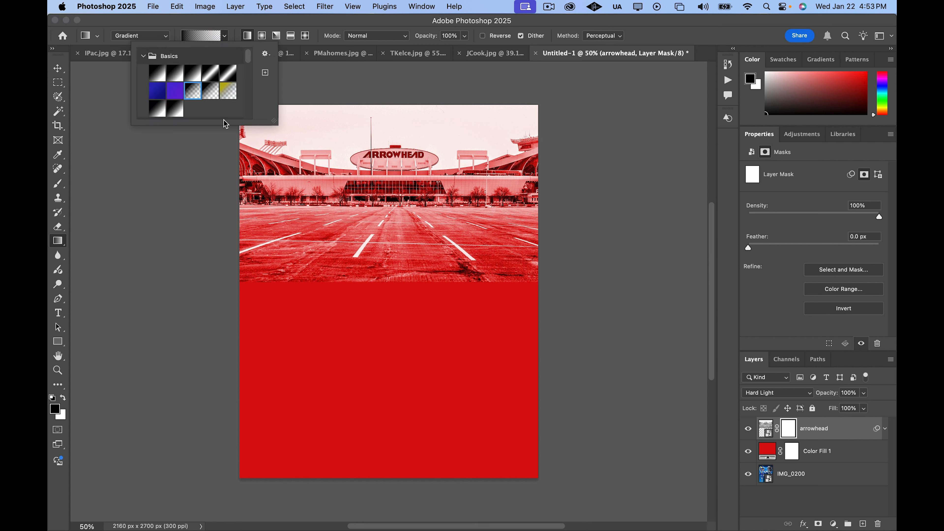
double_click(191, 94)
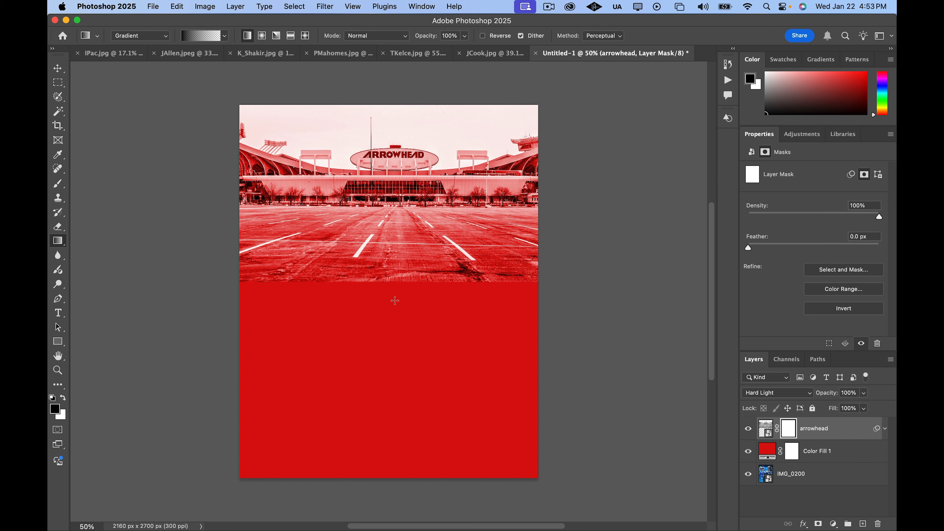
drag(392, 288, 394, 95)
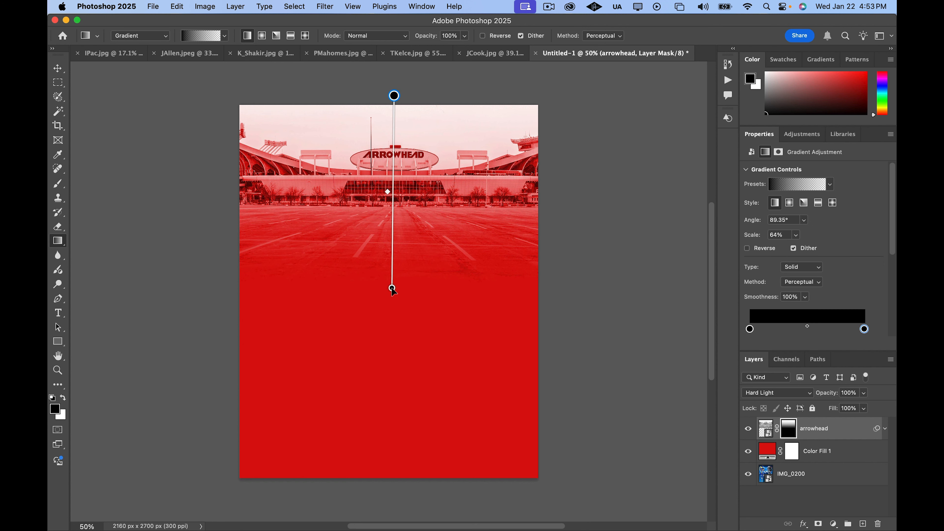
drag(392, 288, 392, 274)
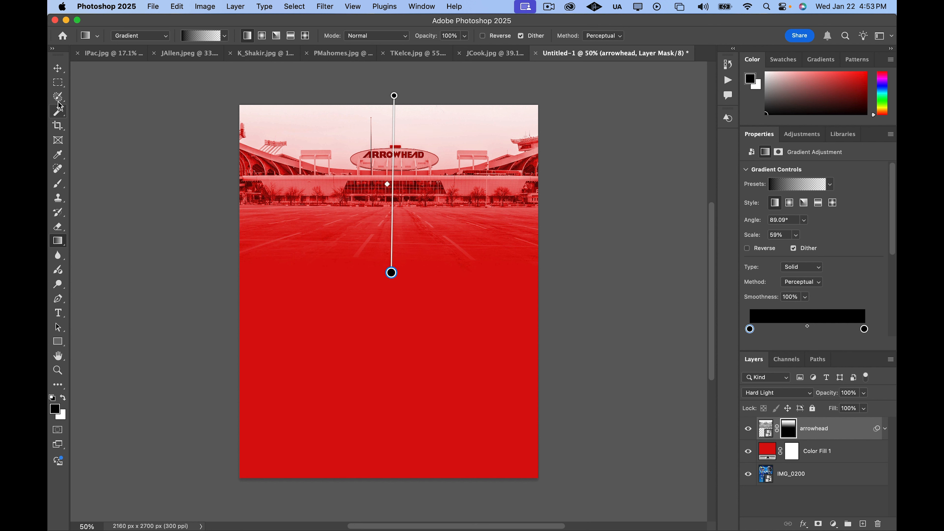
click(58, 69)
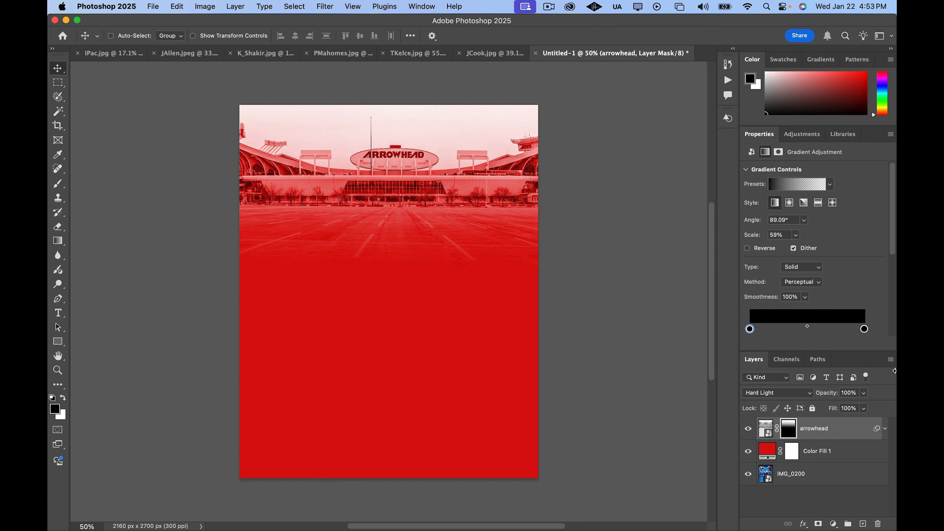
Lower the arrowhead layer's opacity to 87%
click(865, 393)
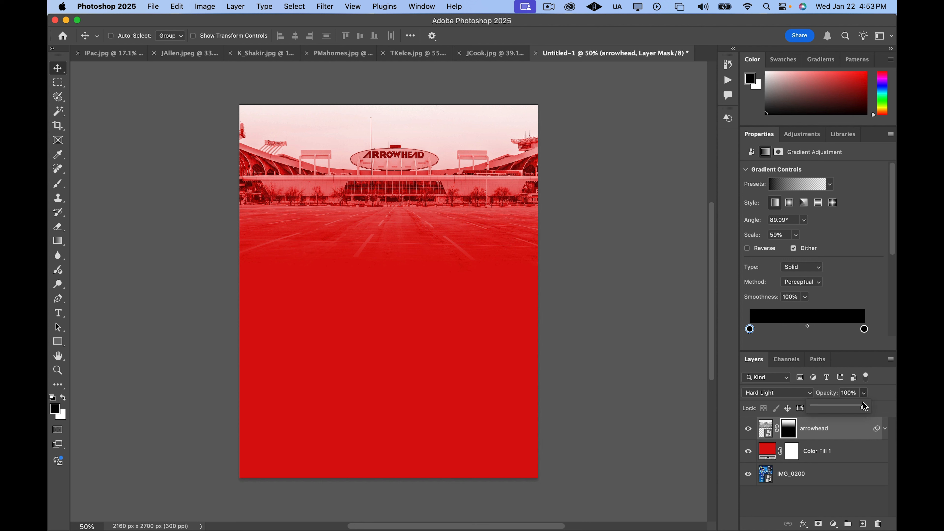
drag(865, 407, 862, 408)
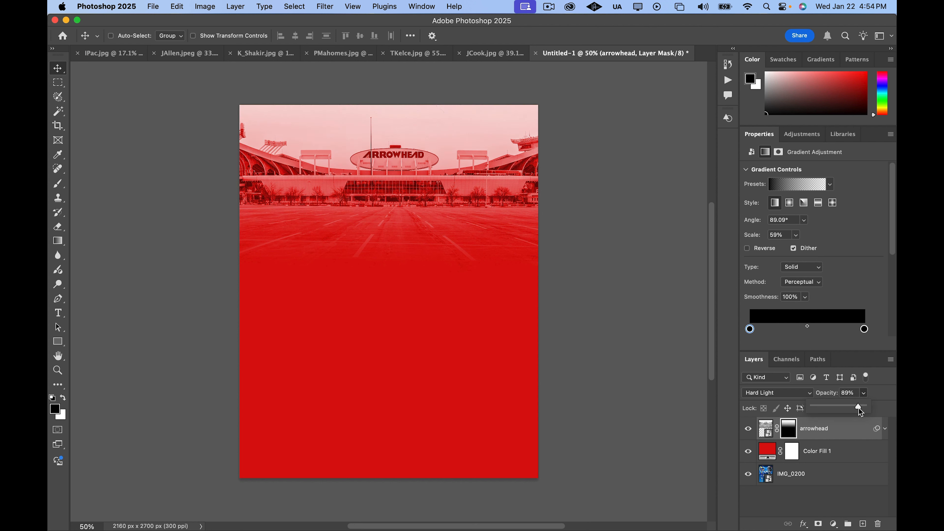
drag(861, 411, 859, 412)
click(663, 254)
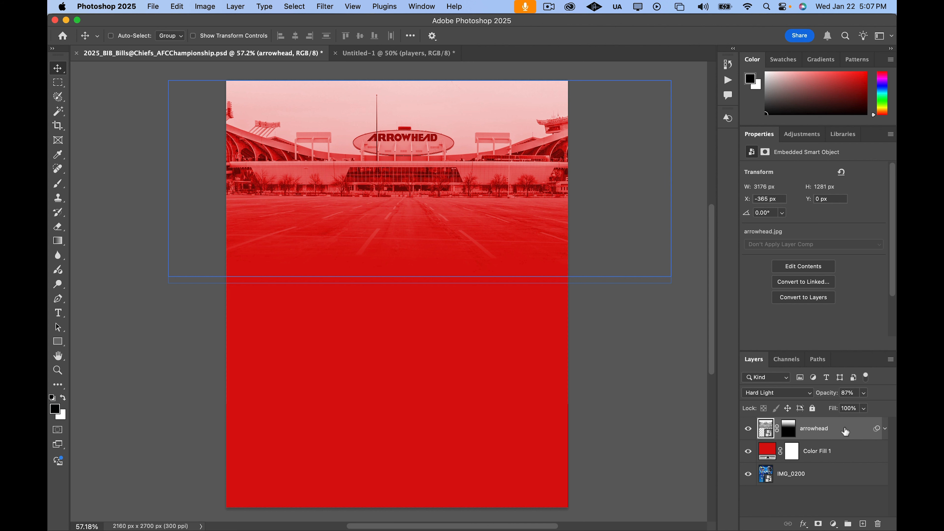
Enlarge the arrowhead photo proportionally to about 3679 x 1484 px, keeping its upper edge on the canvas's upper edge
key(super+t)
drag(168, 283, 120, 303)
drag(670, 303, 702, 315)
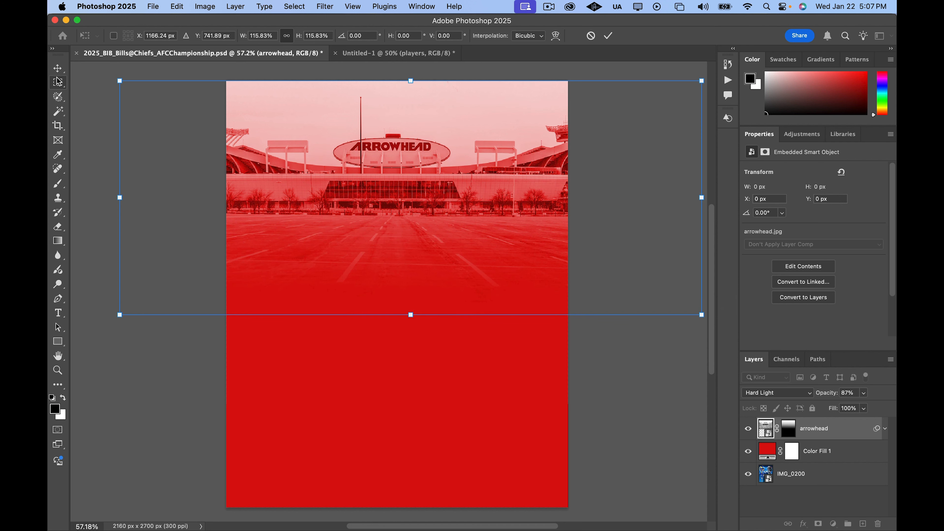
click(58, 68)
key(Return)
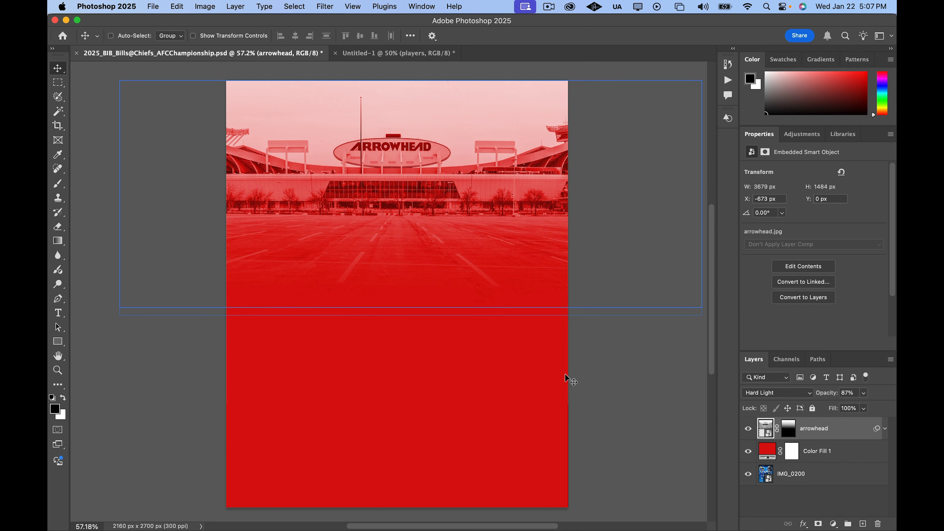
Group the arrowhead and Color Fill 1 layers and name the group Design
click(824, 449)
shift+click(854, 452)
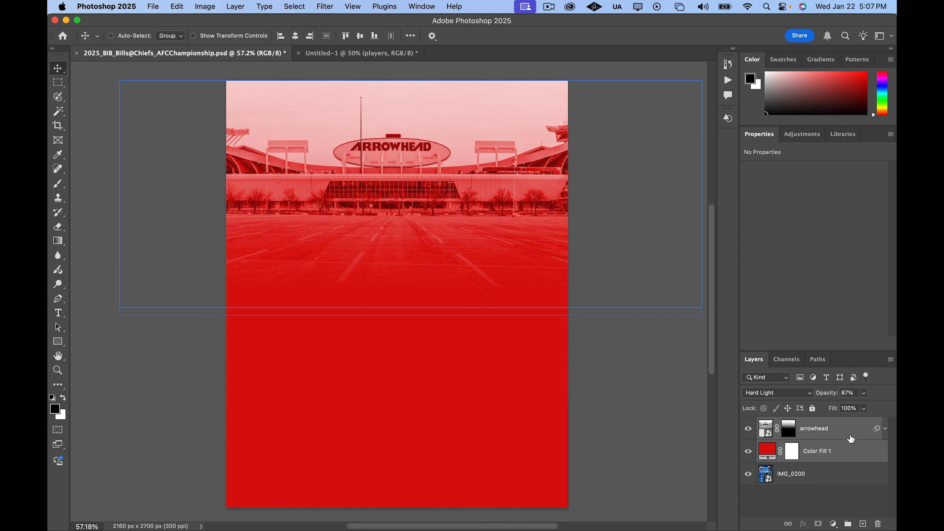
key(super+g)
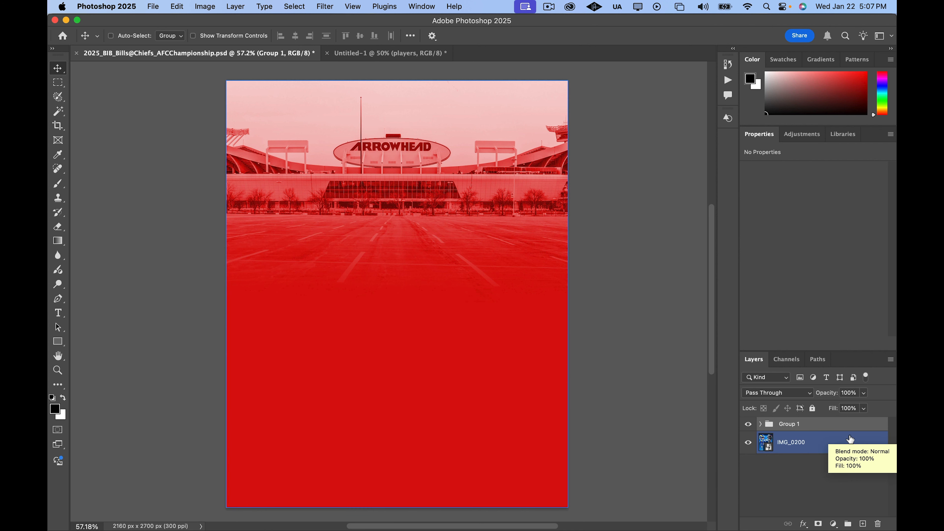
double_click(790, 425)
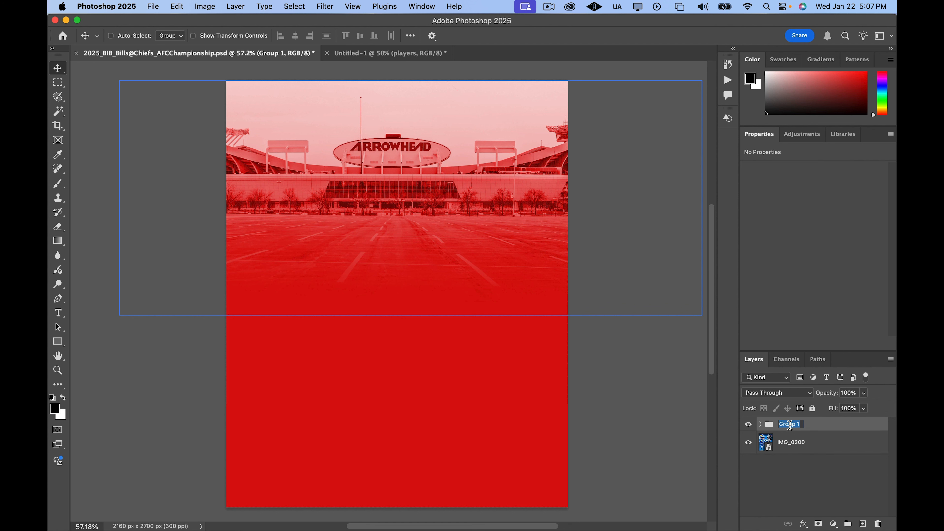
text(Design)
key(Return)
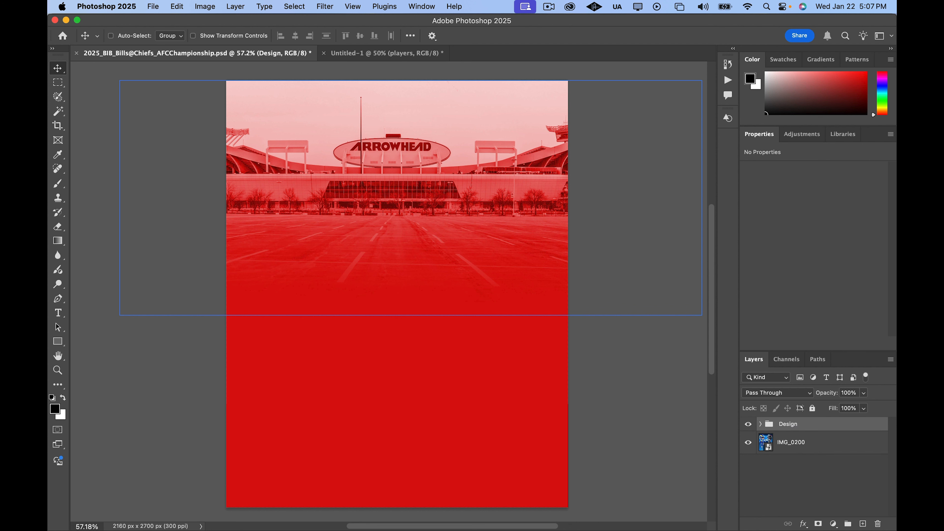
Expand the Design group and toggle its visibility to compare the red stadium background with the reference graphic beneath
click(761, 424)
click(748, 424)
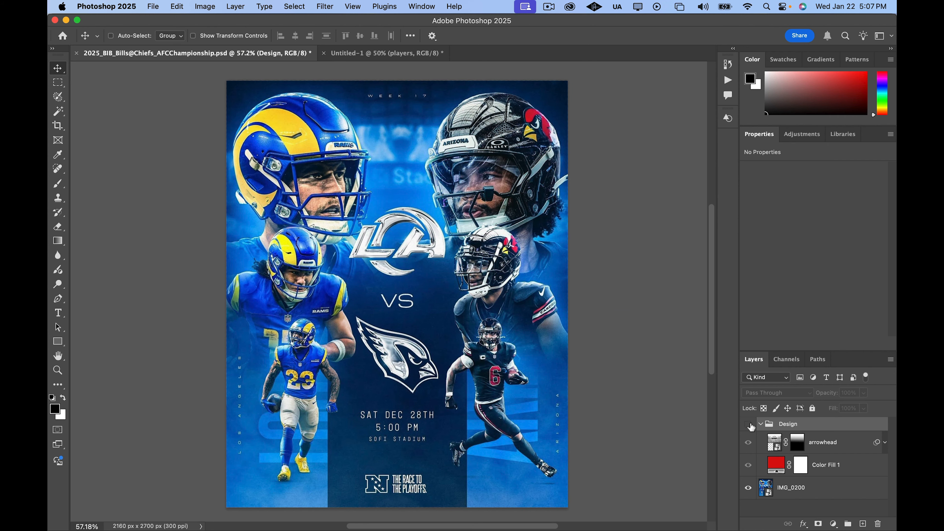
click(749, 424)
click(749, 424)
click(749, 424)
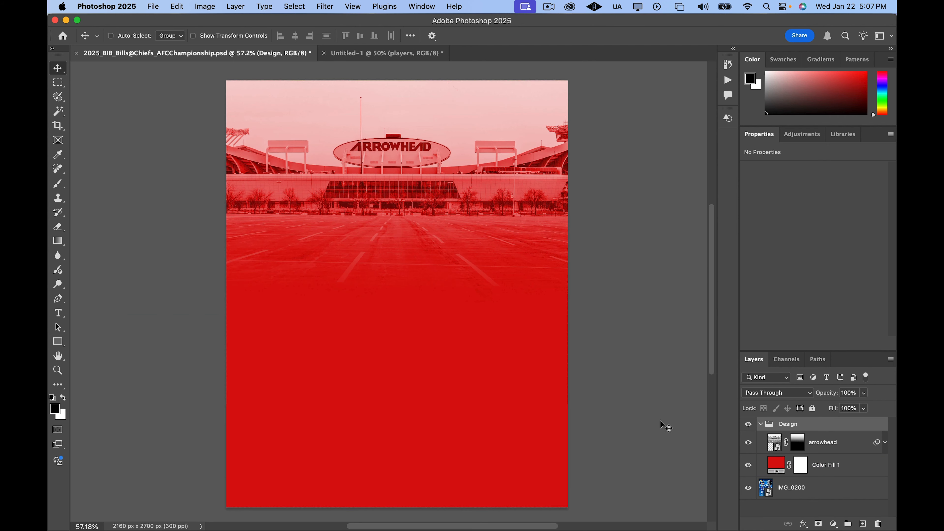
click(749, 425)
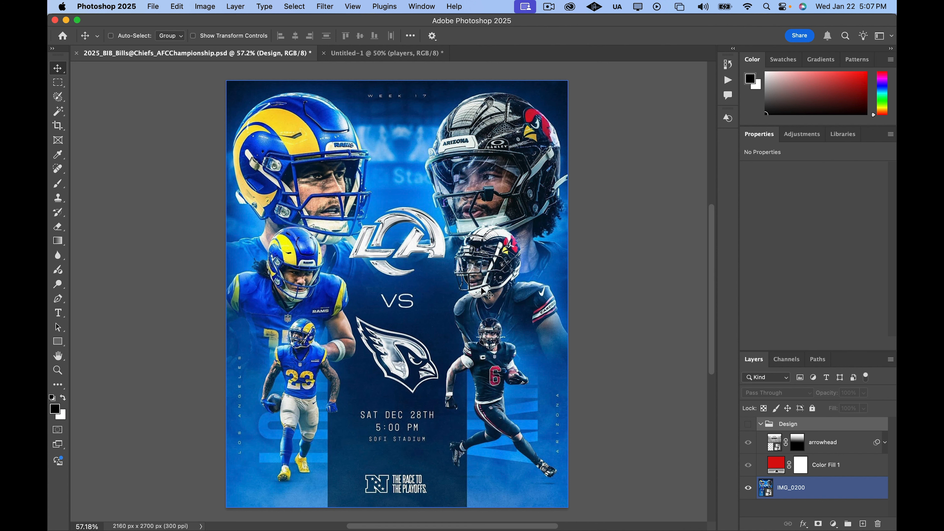
click(748, 425)
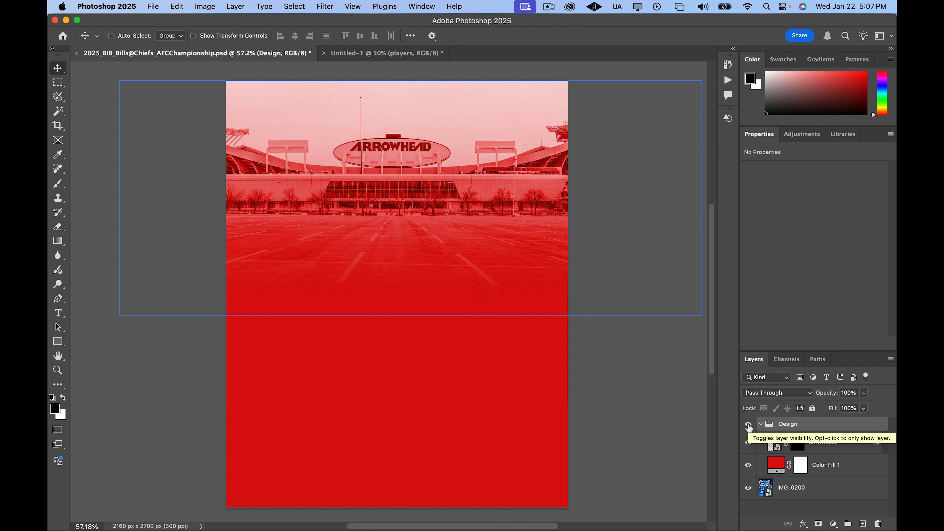
click(749, 425)
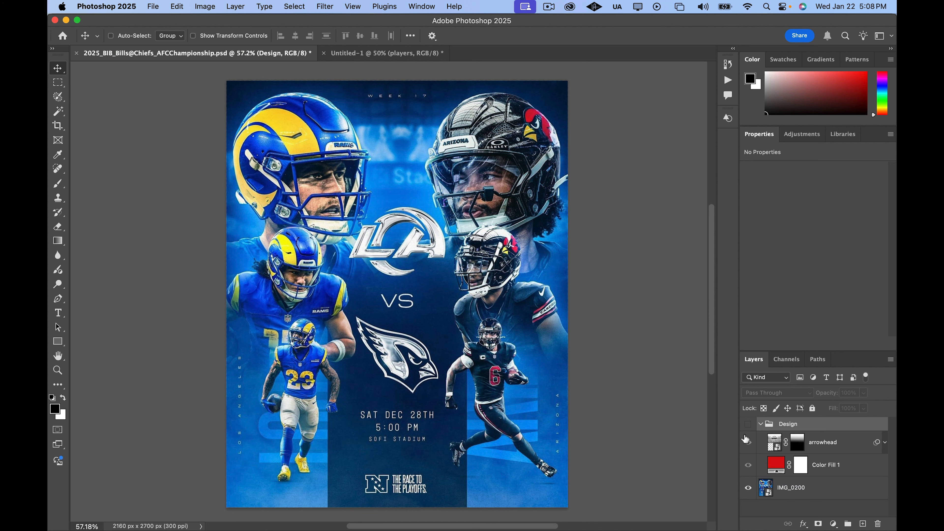
click(748, 424)
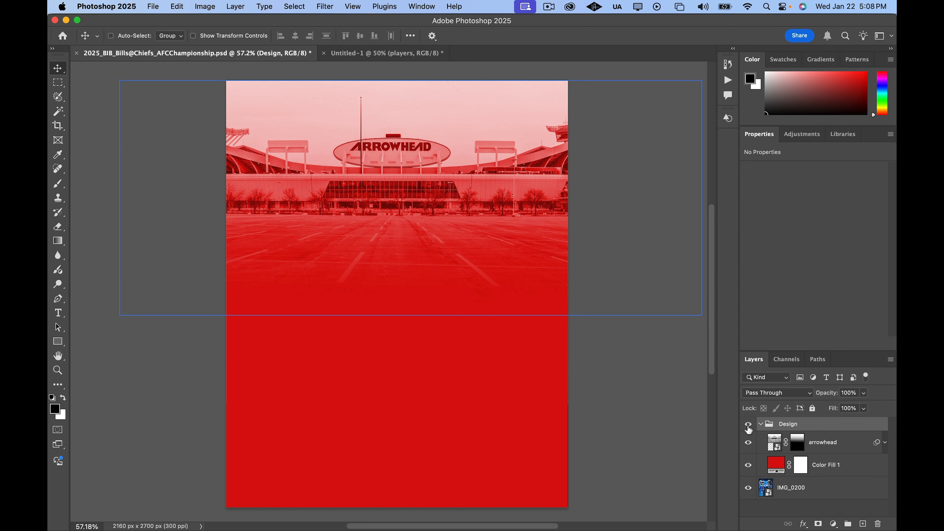
Select the Color Fill 1 layer and set the Rectangle tool's fill to the recently used dark red, without a stroke
click(777, 463)
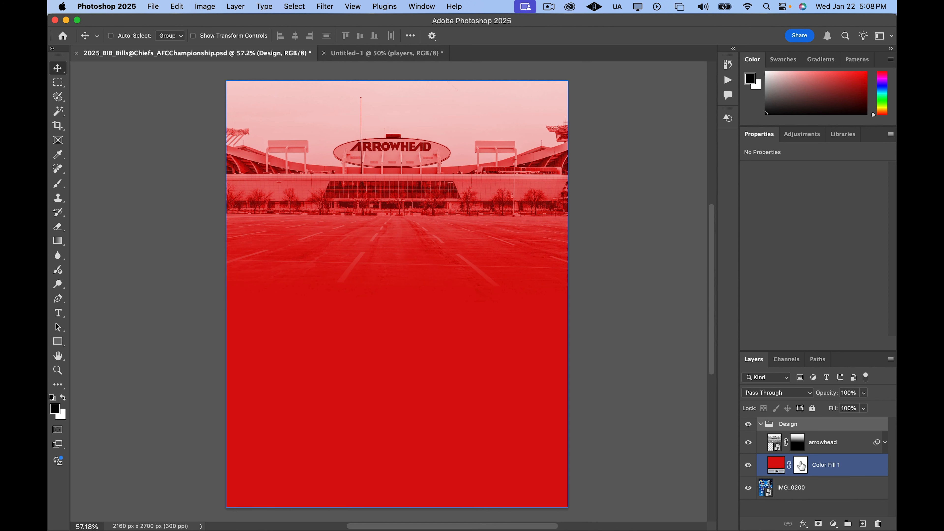
click(863, 468)
key(u)
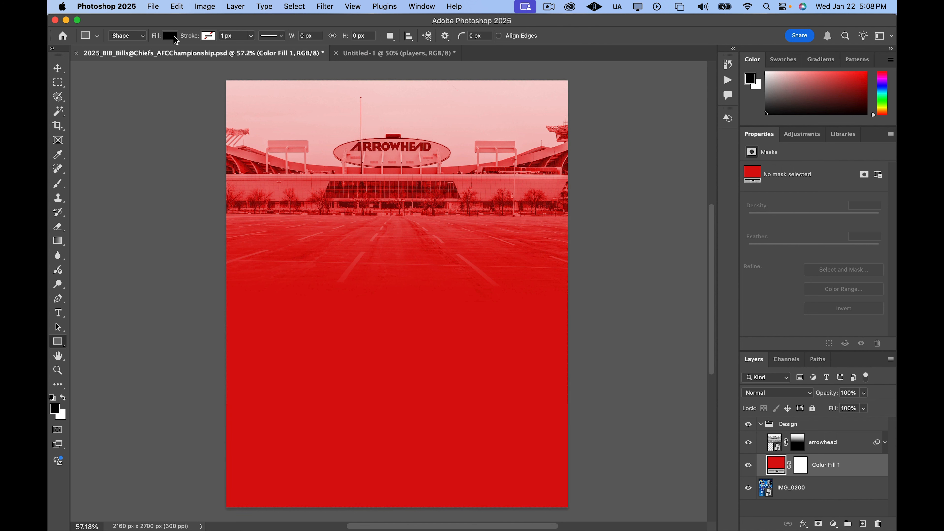
click(174, 36)
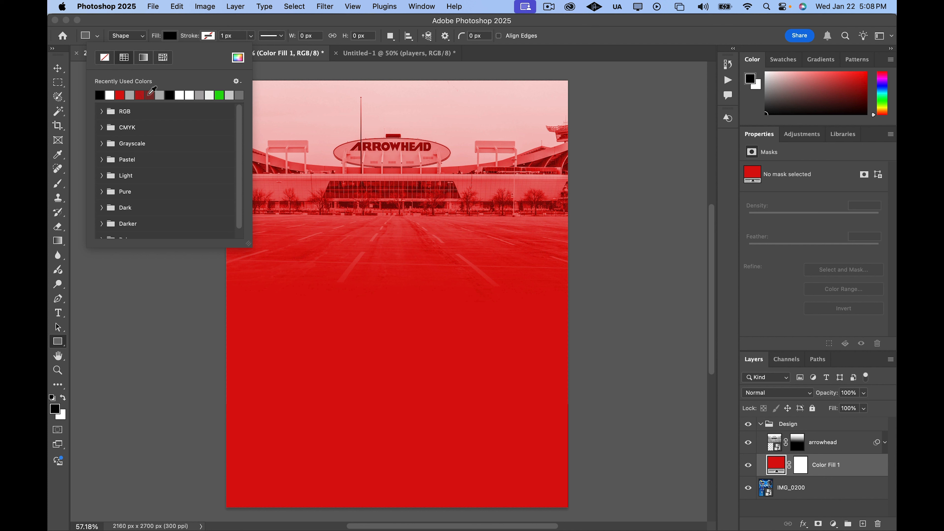
click(140, 95)
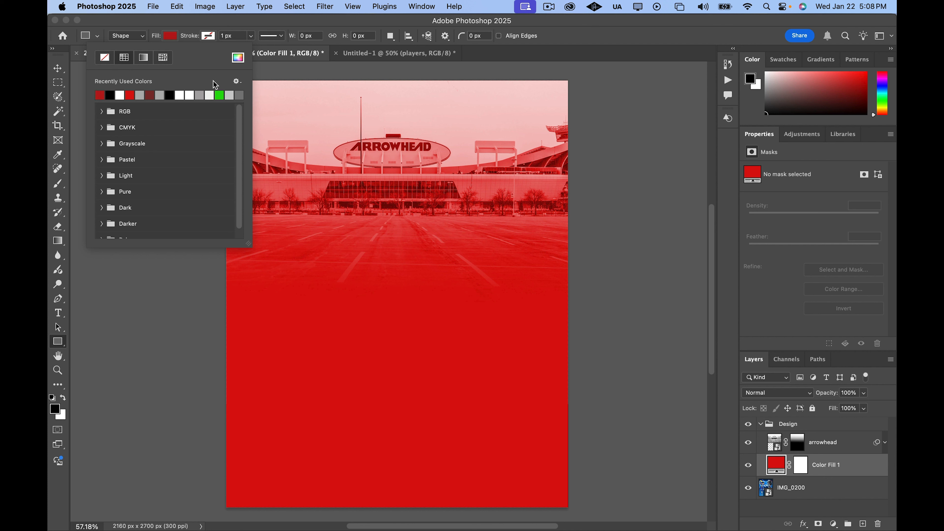
click(173, 36)
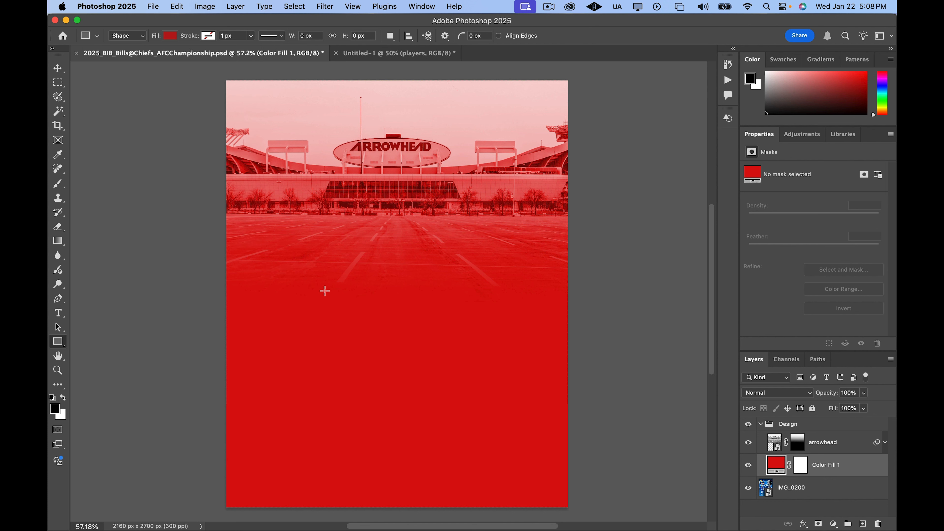
Hide the Design group to reveal the reference and add a new empty layer above the arrowhead layer in that group
click(749, 425)
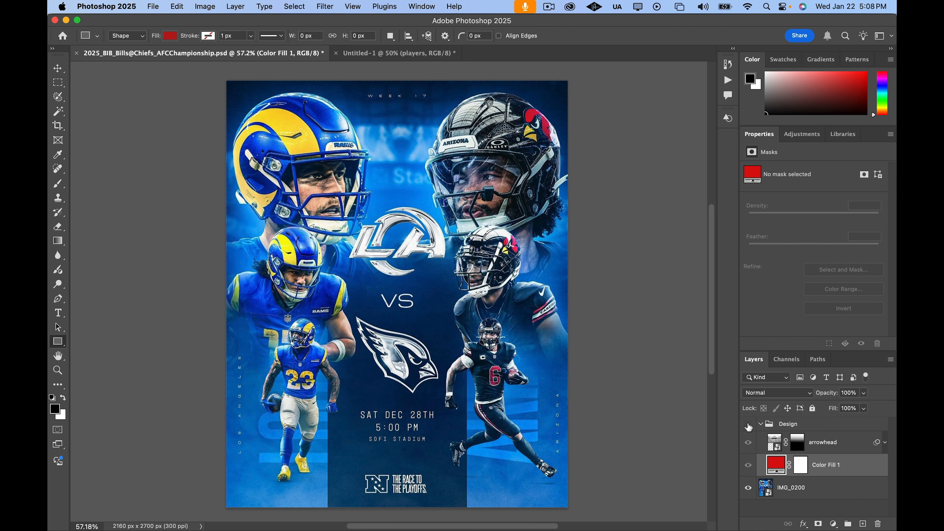
click(864, 525)
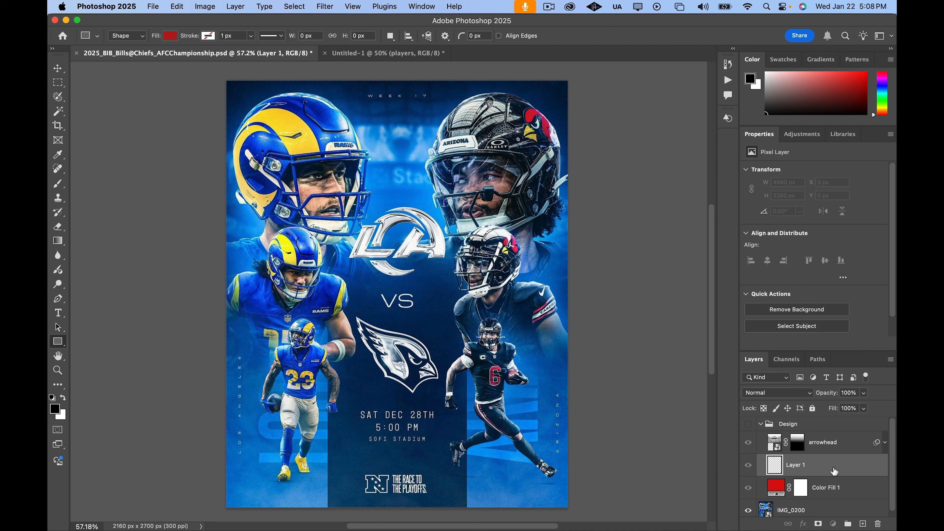
drag(835, 470, 836, 440)
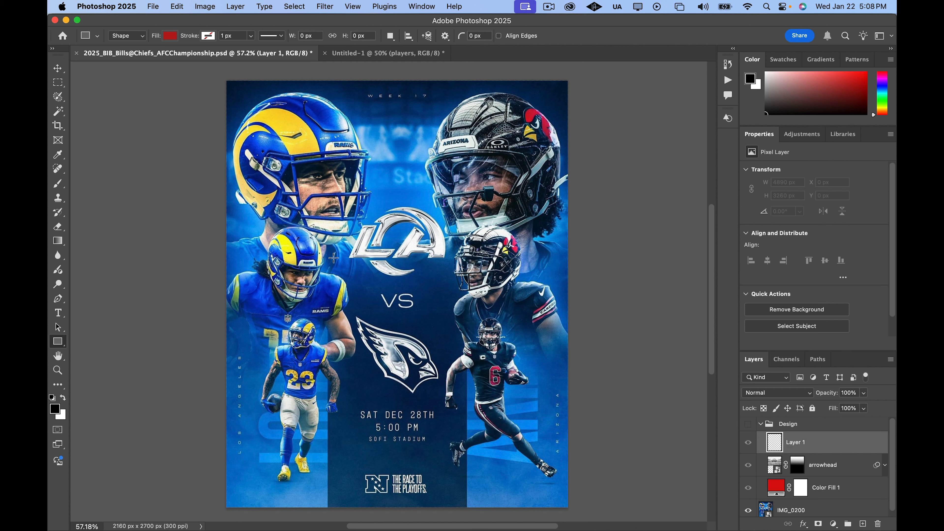
Draw a dark red rectangle about 865 × 1613 px over the reference's central panel and move its layer above the Design group
drag(330, 254, 467, 511)
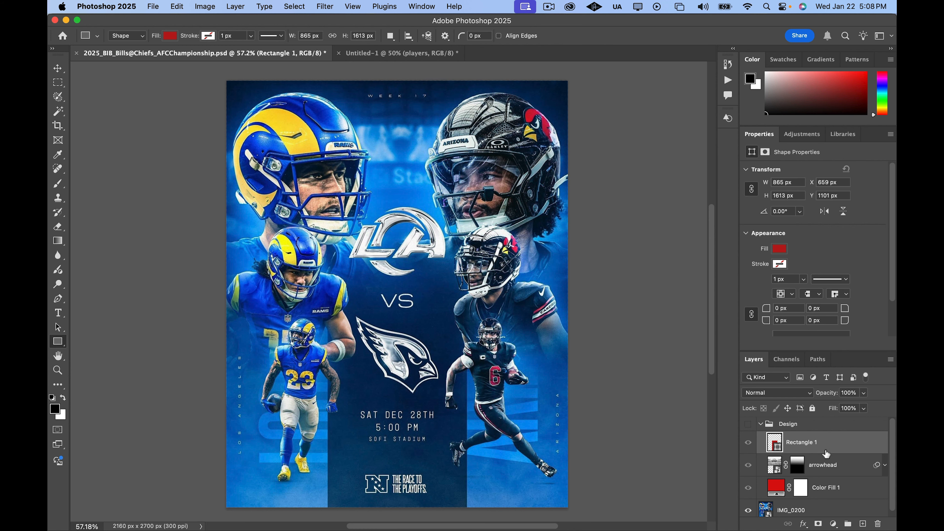
drag(833, 446, 832, 413)
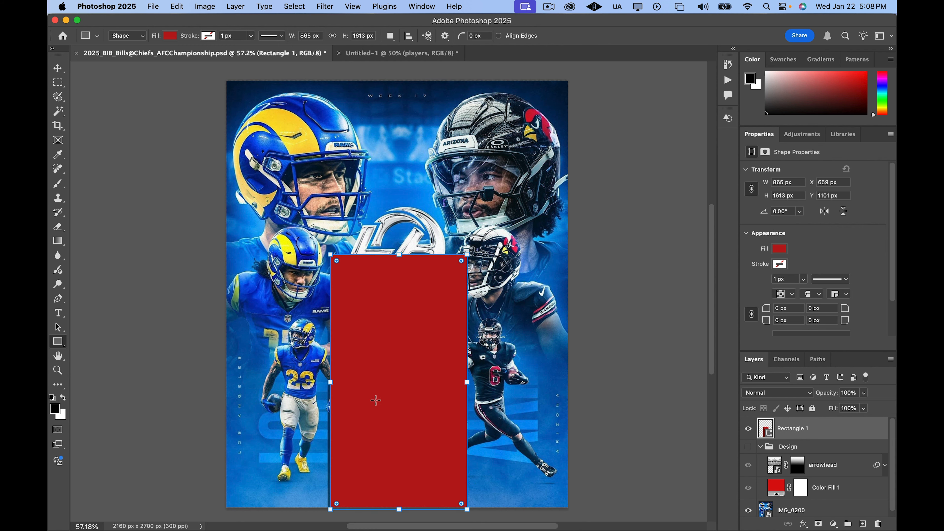
Fit the rectangle's side edges to the reference panel and raise its top edge, making it about 877 × 1650 px
scroll(339, 405, up, 6)
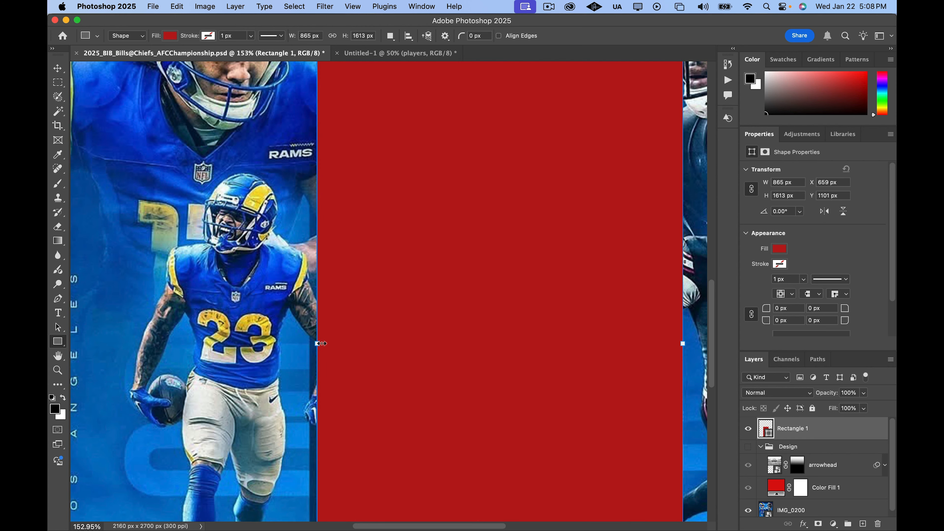
drag(319, 345, 312, 350)
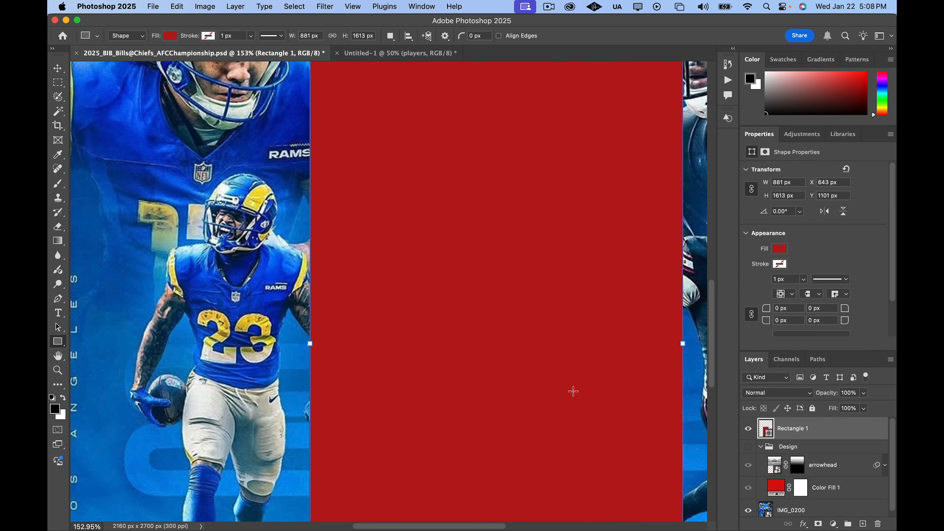
scroll(609, 388, down, 10)
scroll(609, 388, up, 8)
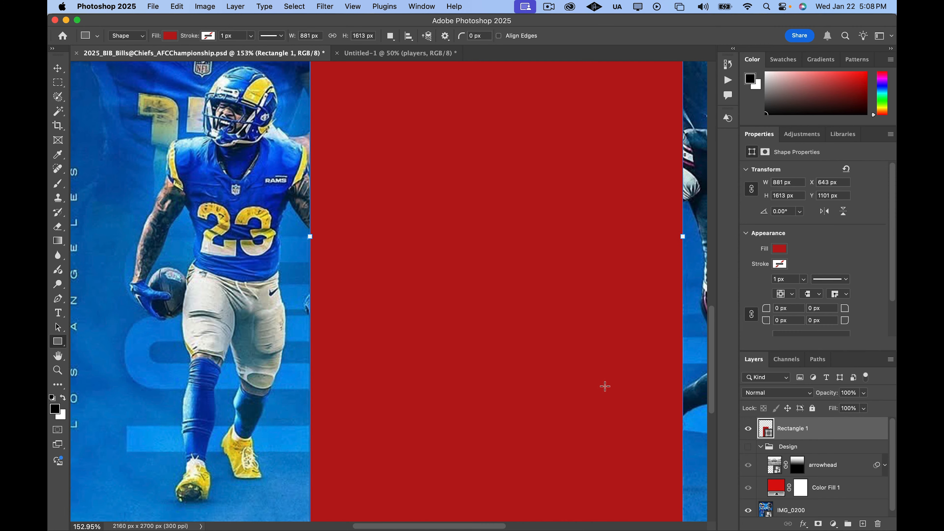
scroll(606, 386, down, 2)
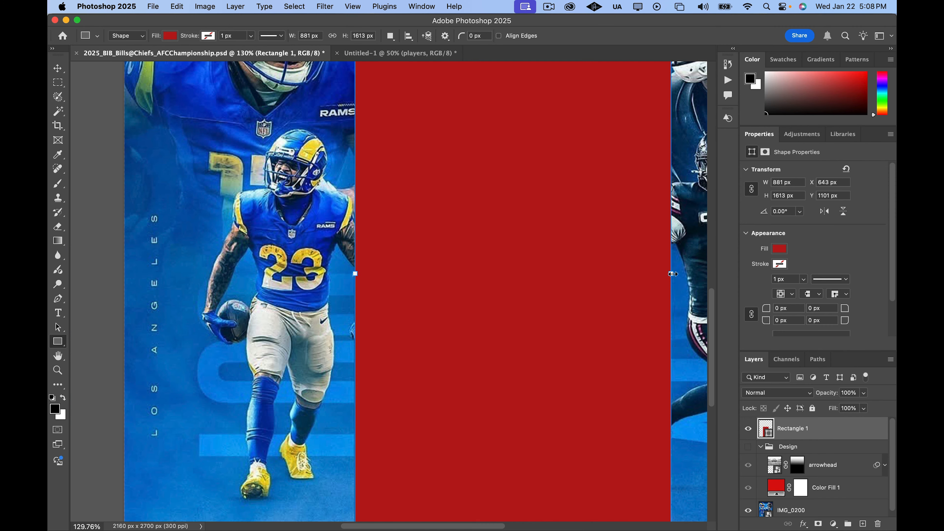
mouse_move(673, 274)
mouse_down()
mouse_move(659, 274)
mouse_move(670, 271)
mouse_up()
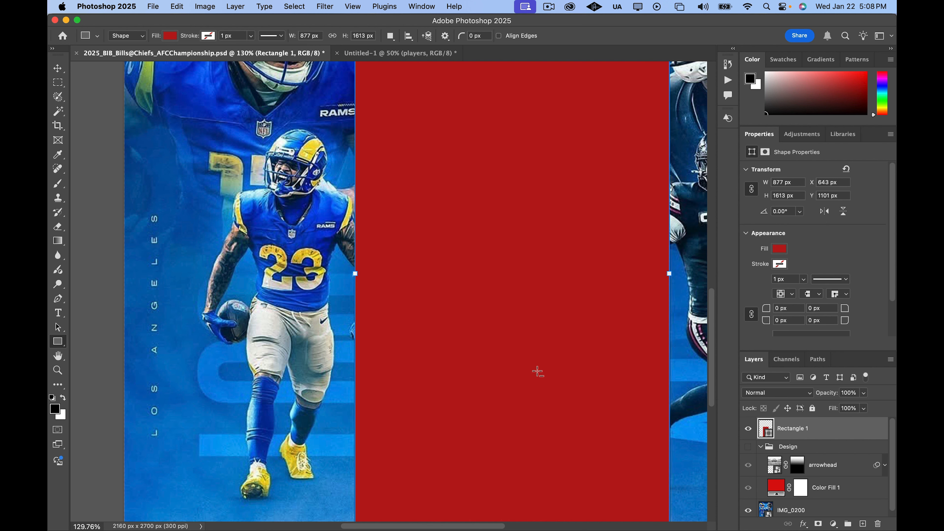
scroll(538, 371, down, 3)
scroll(538, 371, down, 5)
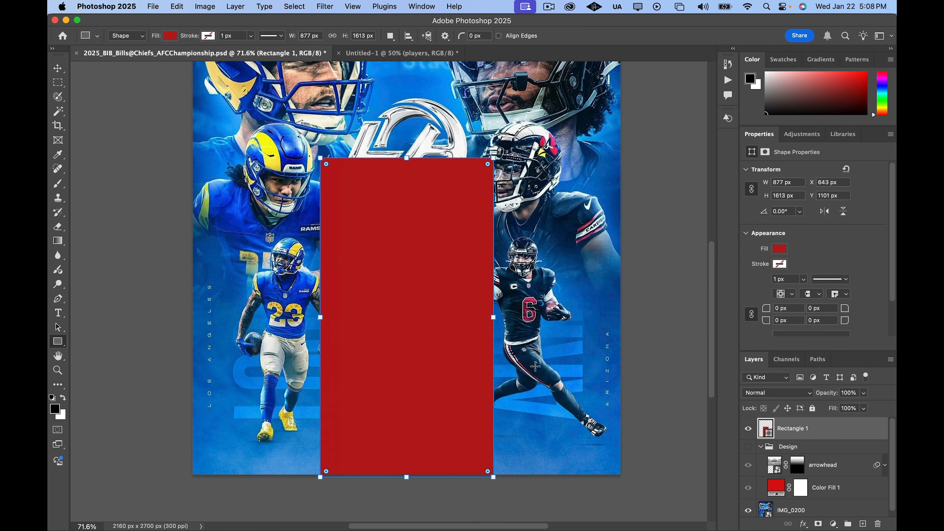
scroll(510, 352, right, 1)
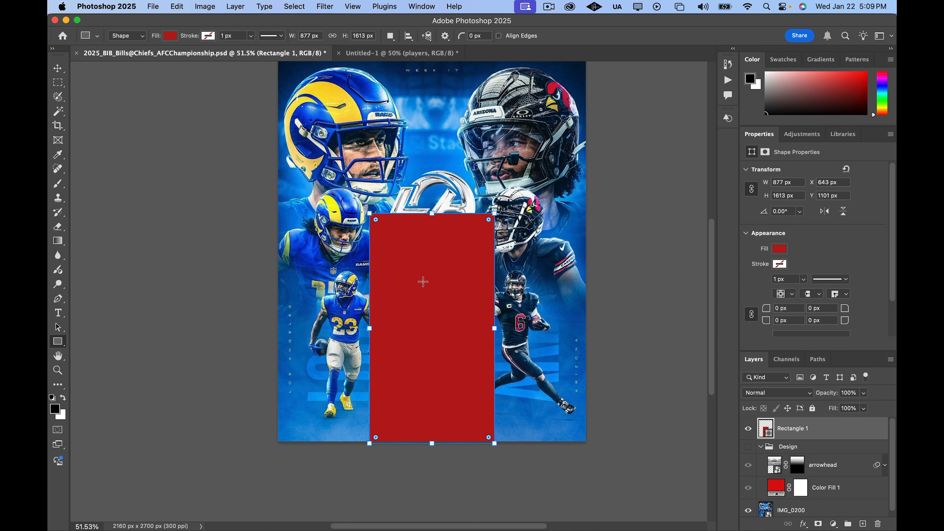
drag(431, 214, 431, 208)
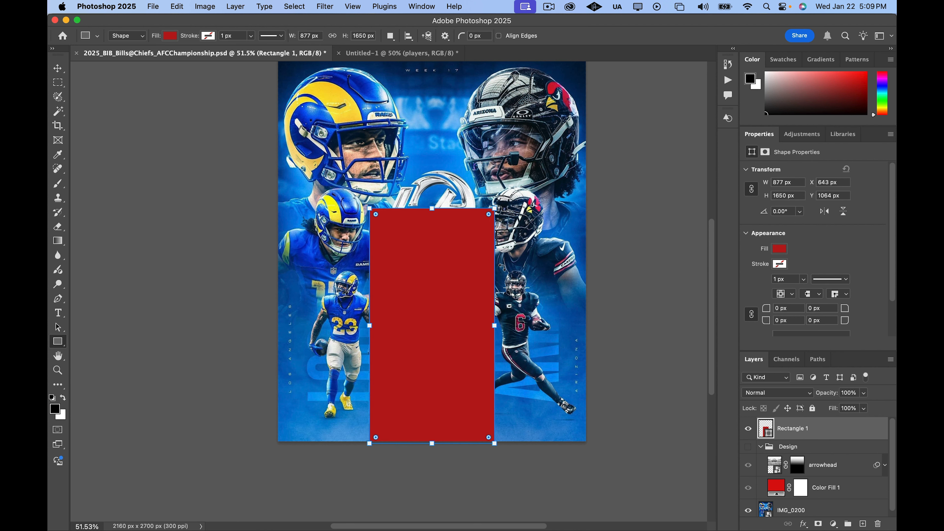
Show the Design group and move the Rectangle 1 layer into it, directly above the arrowhead layer
click(58, 69)
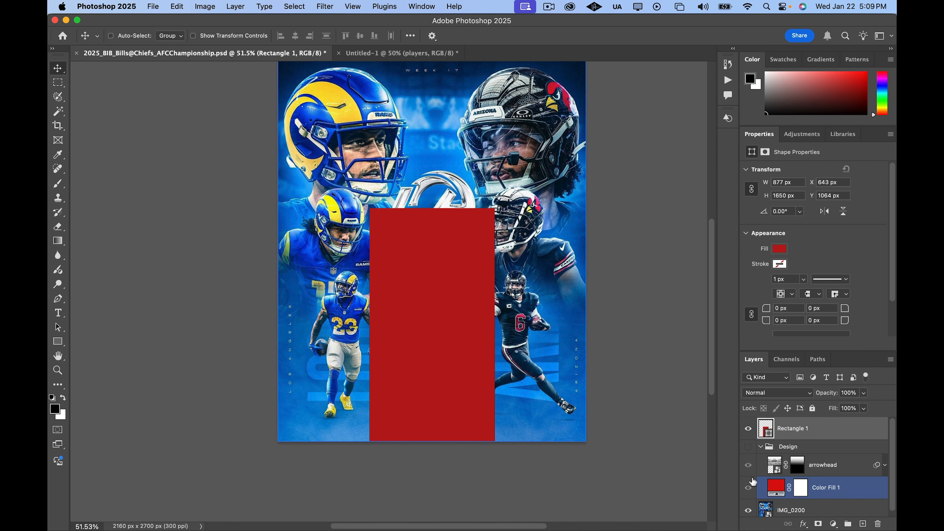
click(749, 447)
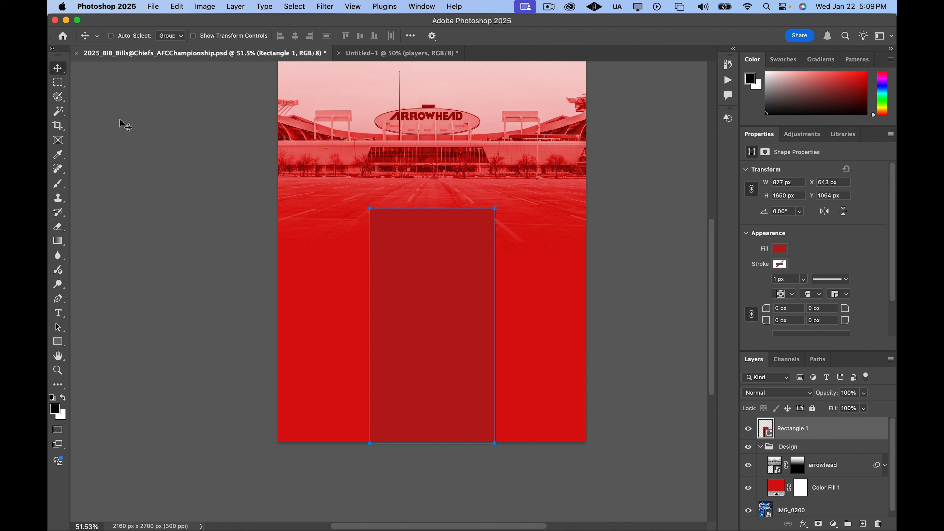
click(835, 447)
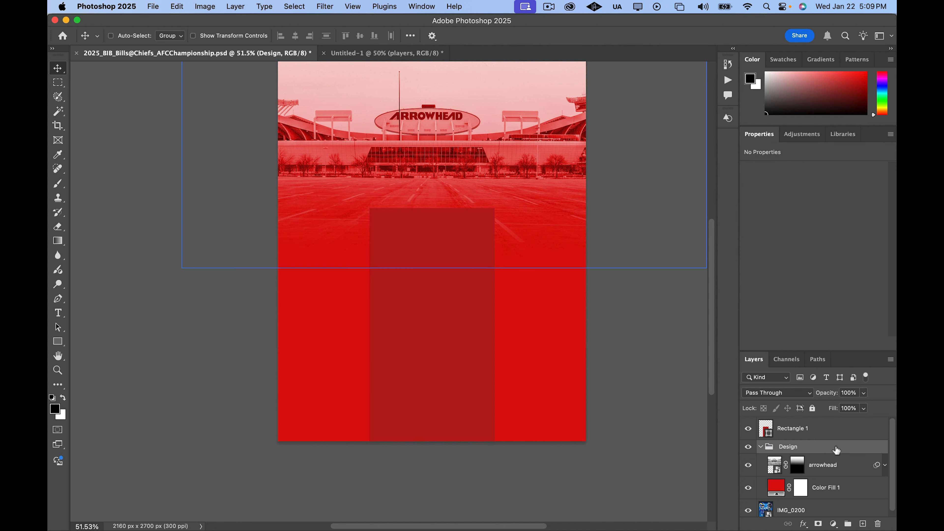
click(823, 430)
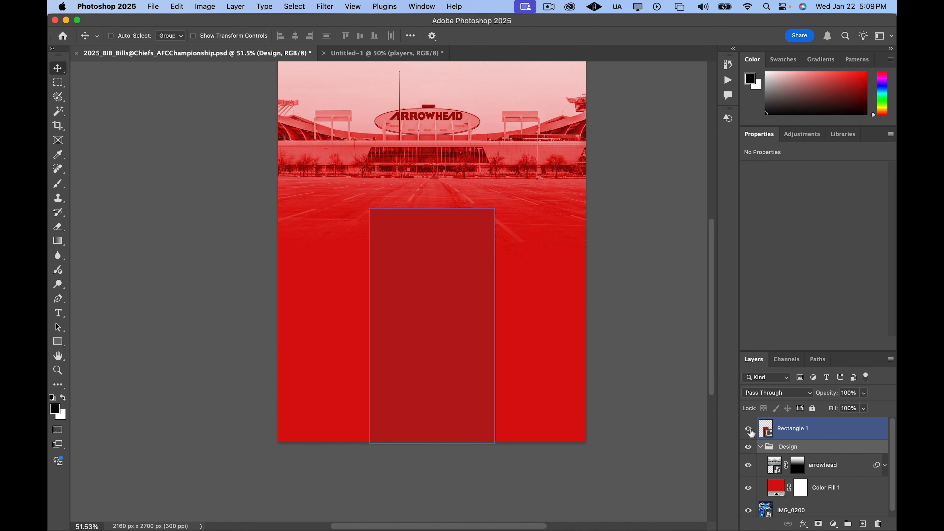
drag(832, 435, 828, 452)
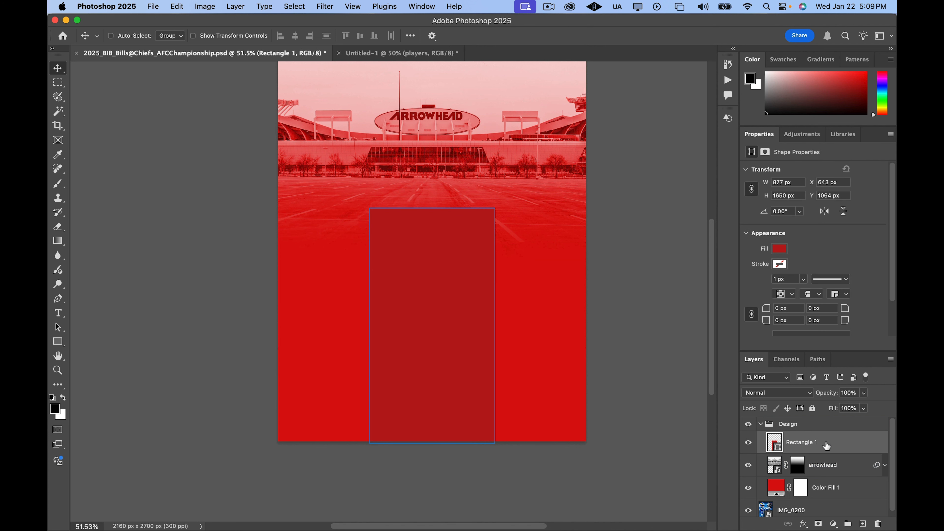
Toggle the Design group's visibility to compare the red layout and its central panel with the reference graphic
click(749, 424)
click(749, 424)
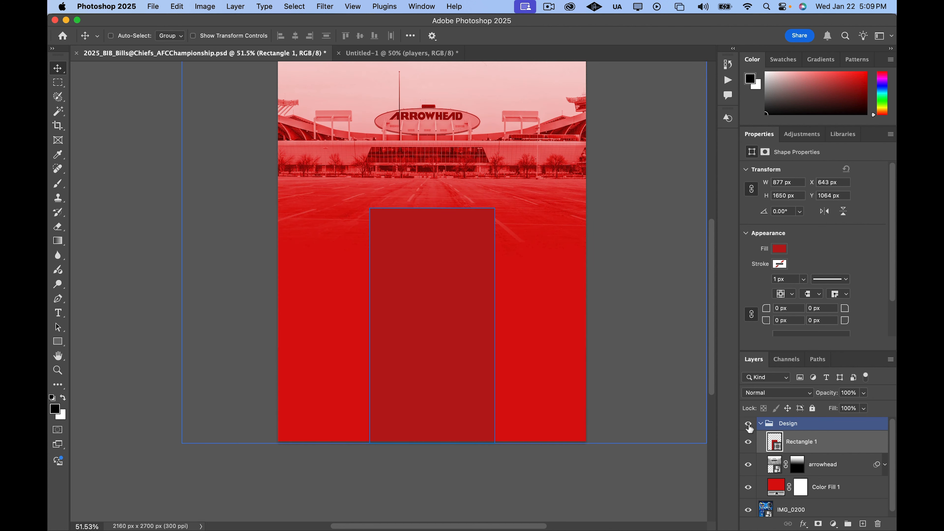
click(857, 511)
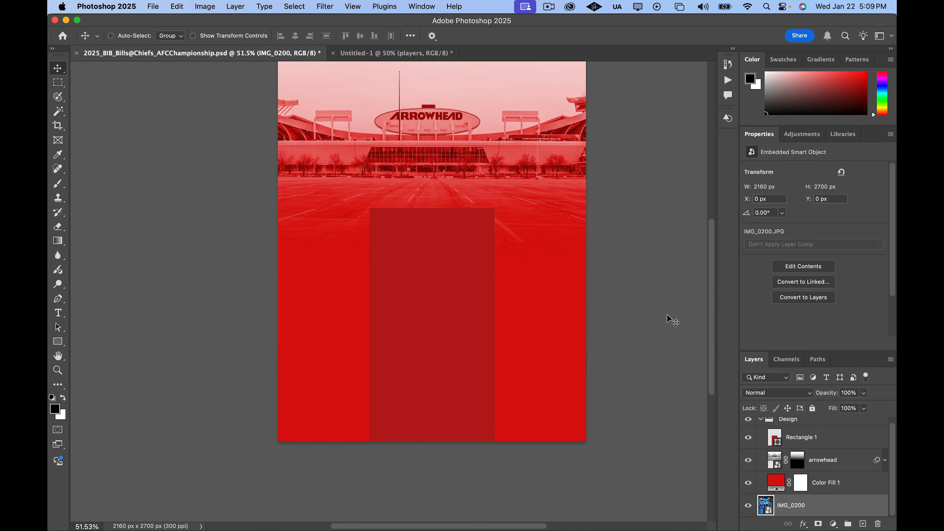
click(748, 421)
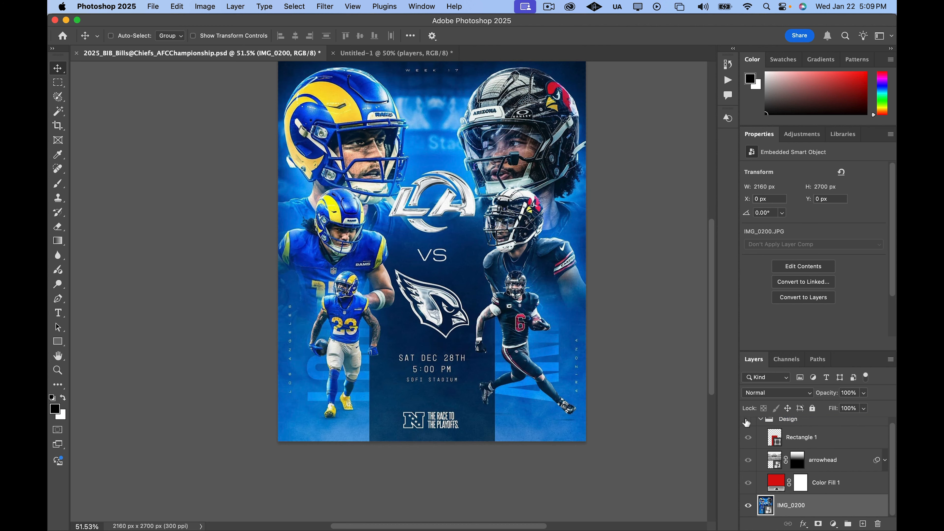
click(747, 421)
scroll(613, 363, up, 1)
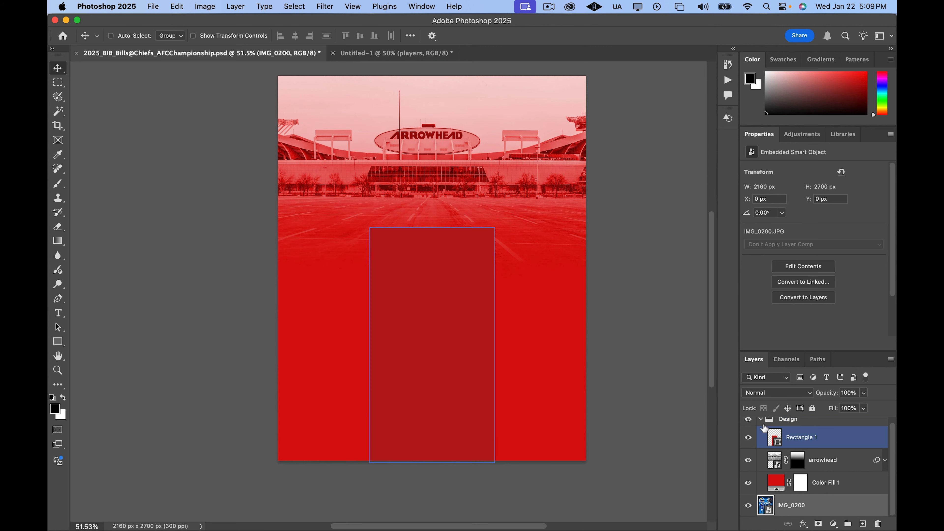
click(751, 421)
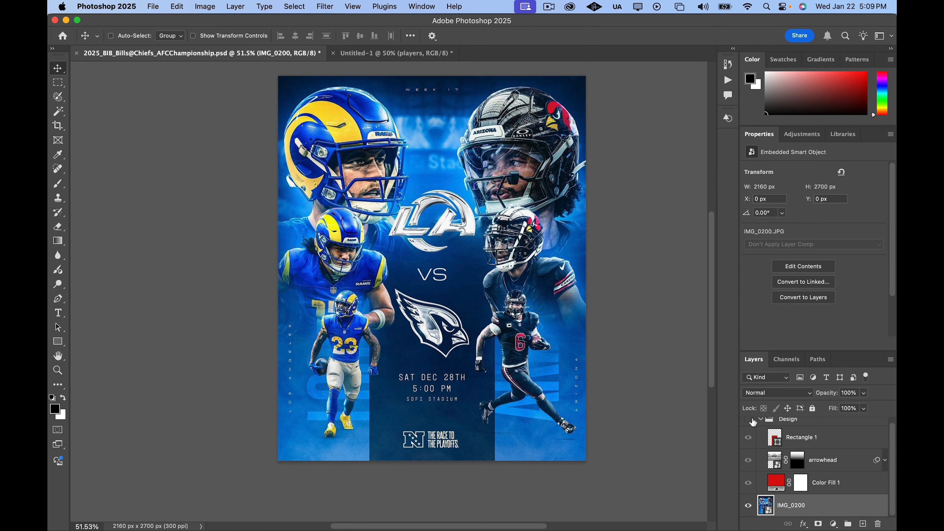
click(748, 420)
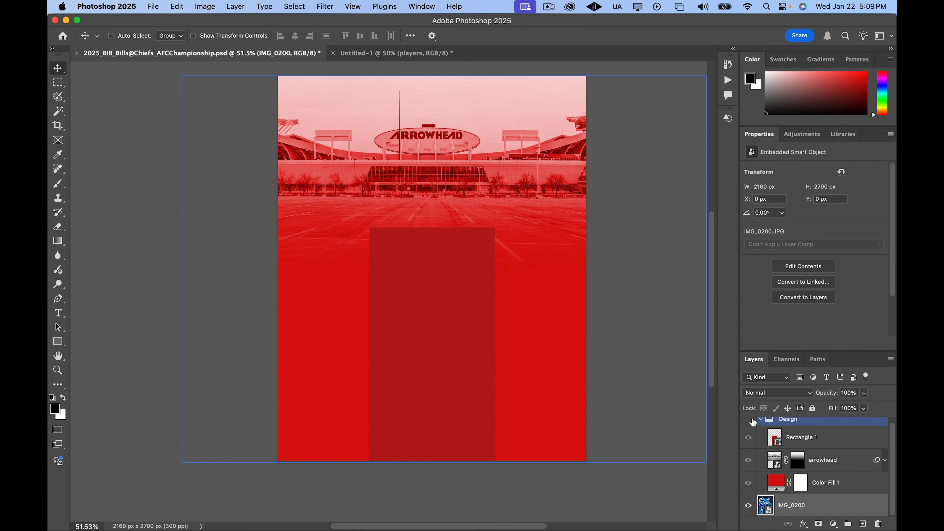
click(751, 421)
click(749, 420)
Change the fill of the Rectangle 1 panel to a deeper, darker red
click(787, 445)
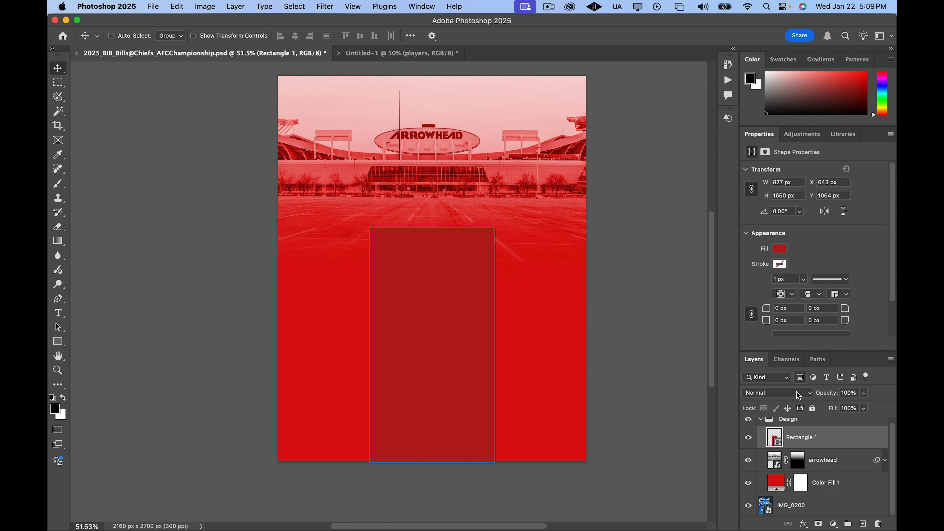
click(781, 249)
click(781, 249)
click(781, 249)
click(882, 273)
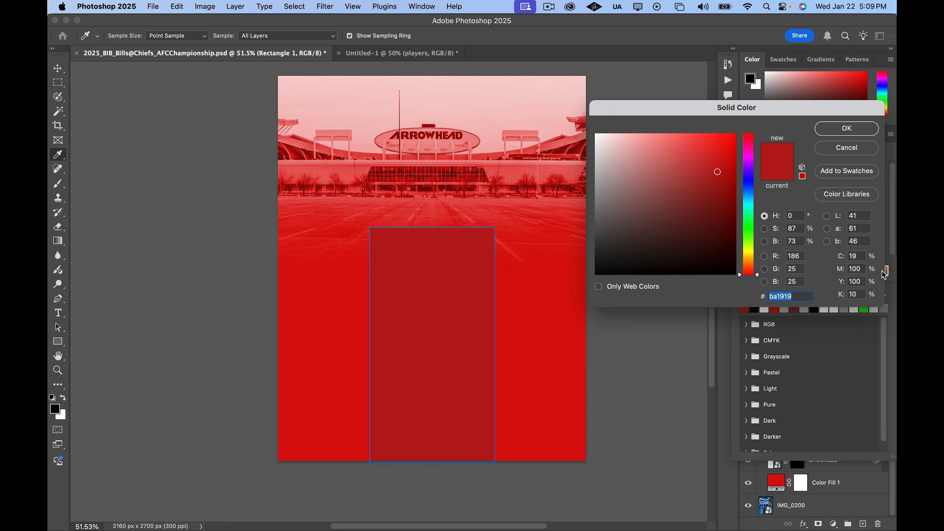
click(720, 187)
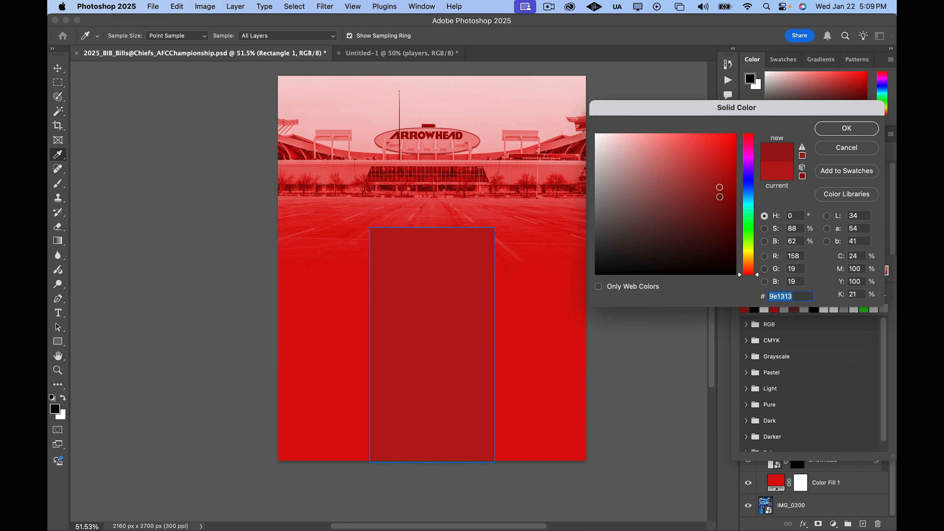
click(720, 197)
click(829, 128)
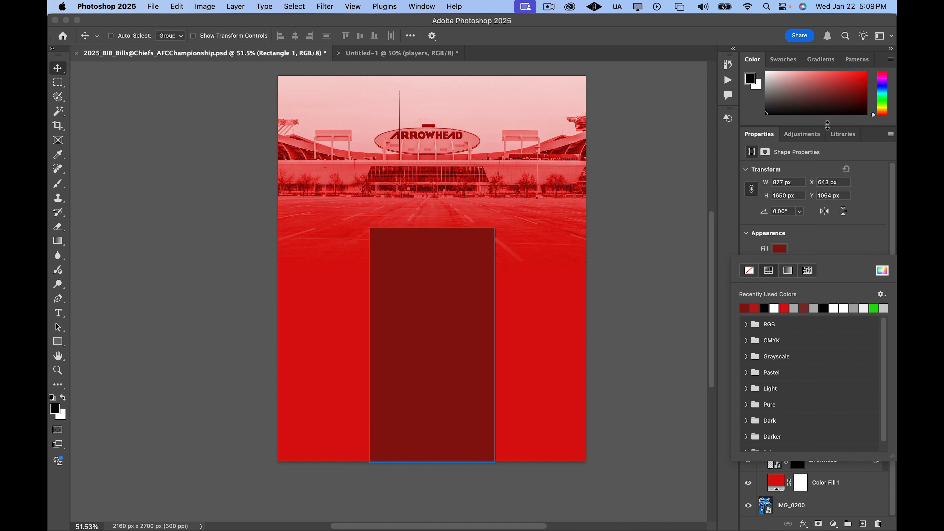
key(v)
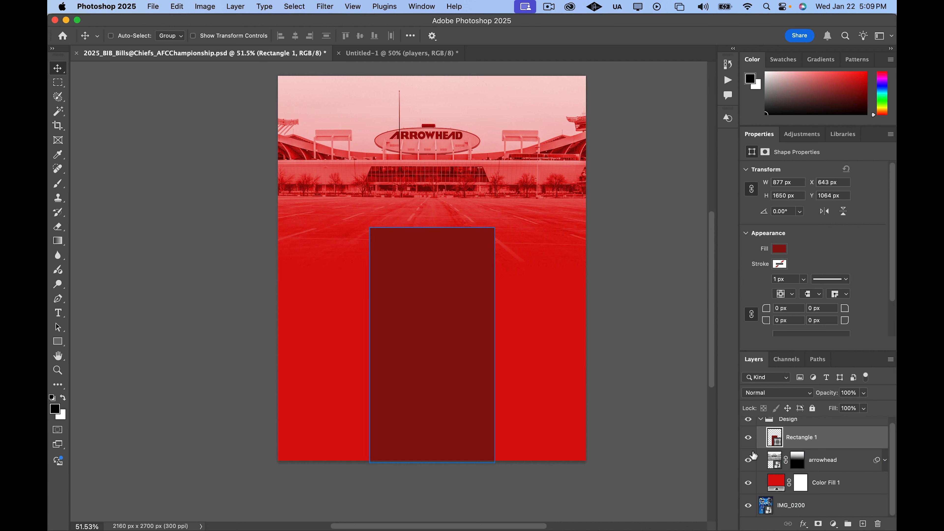
Add a layer mask to Rectangle 1 and fade out the panel's upper part with a vertical linear black-to-transparent gradient ending around its middle
click(820, 420)
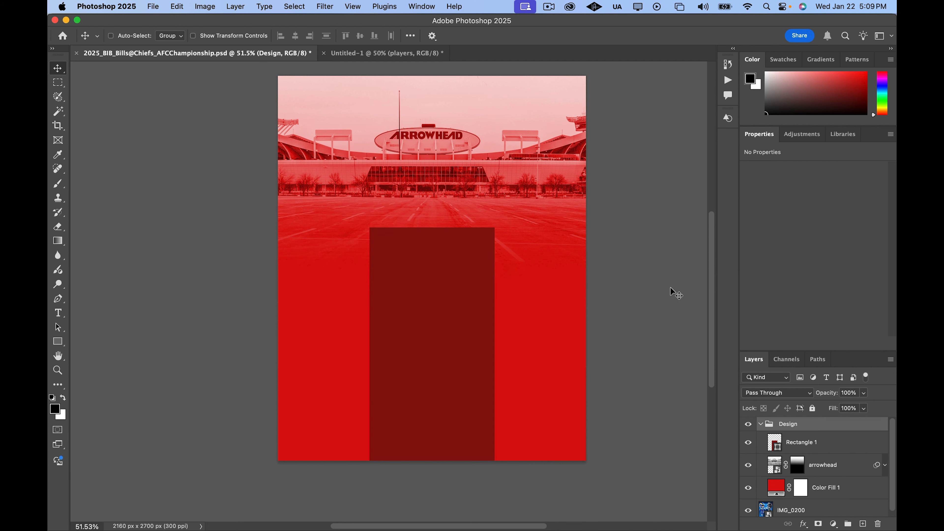
click(851, 445)
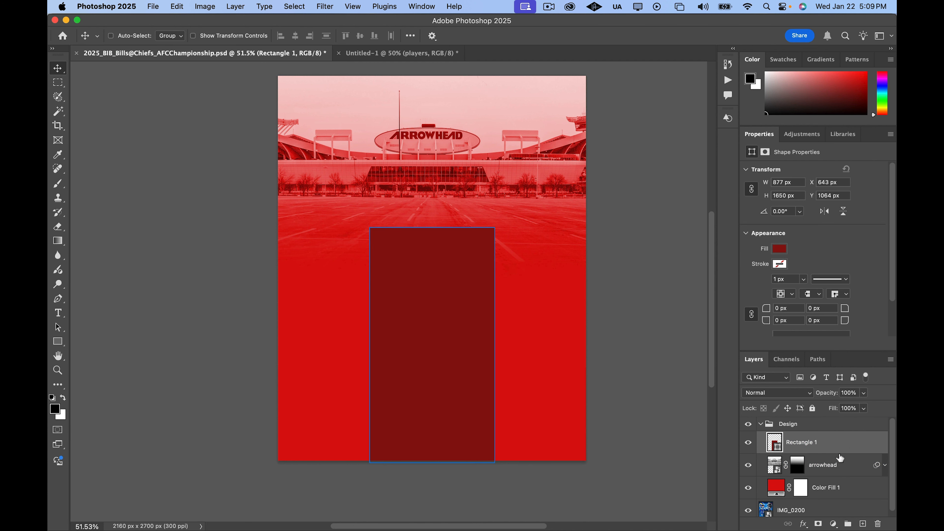
click(819, 525)
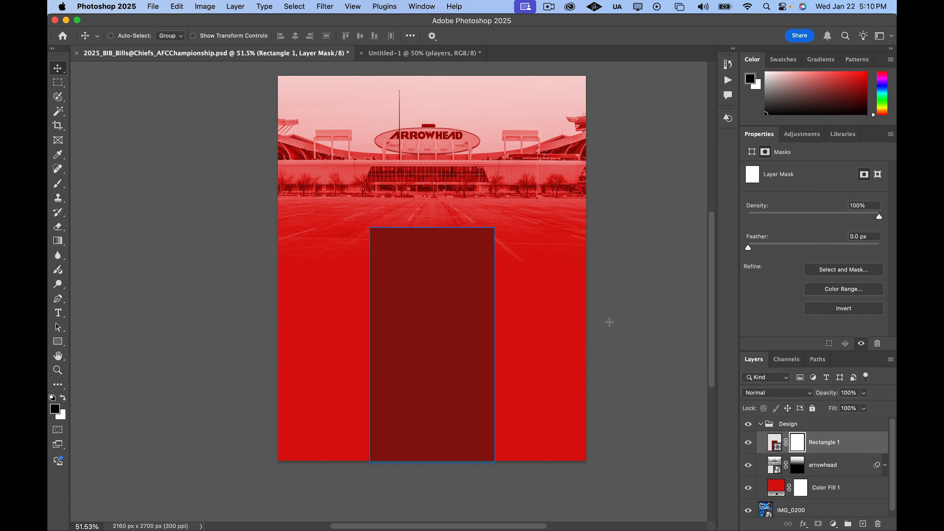
key(g)
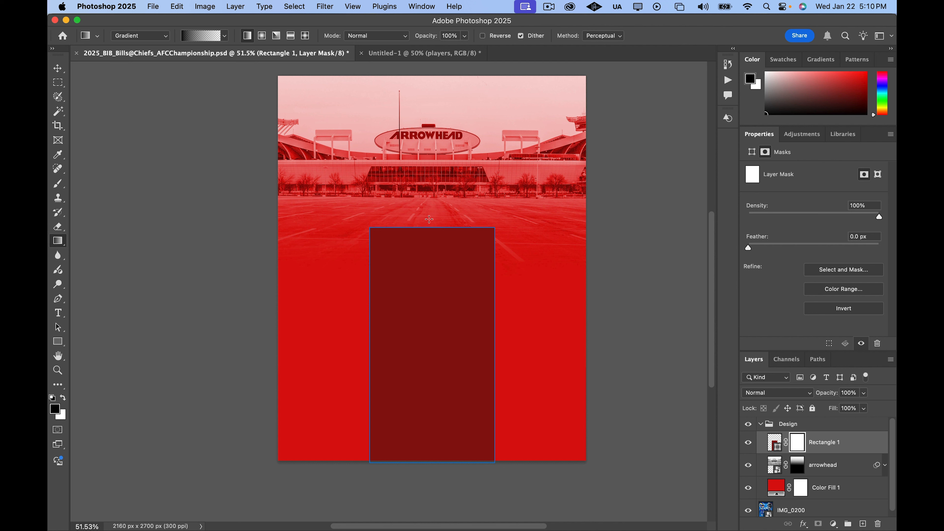
drag(429, 219, 430, 352)
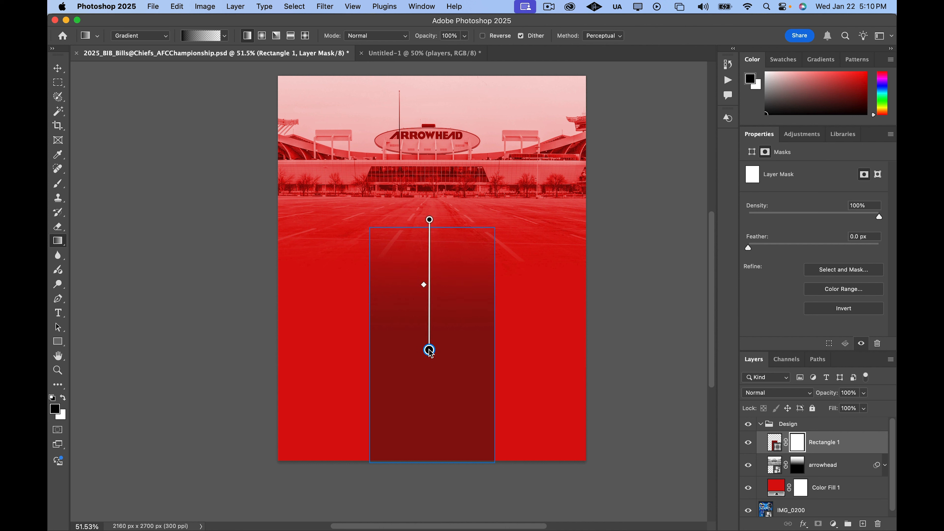
drag(430, 353, 430, 357)
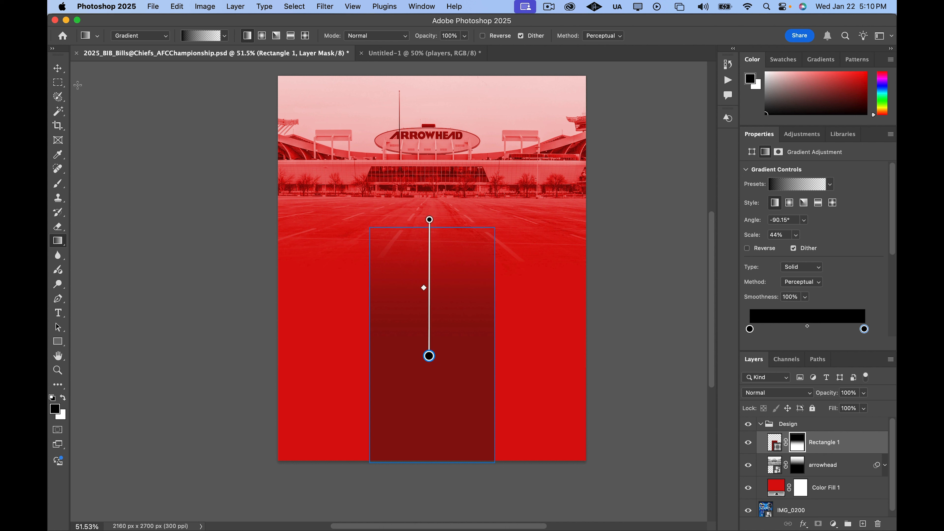
click(59, 69)
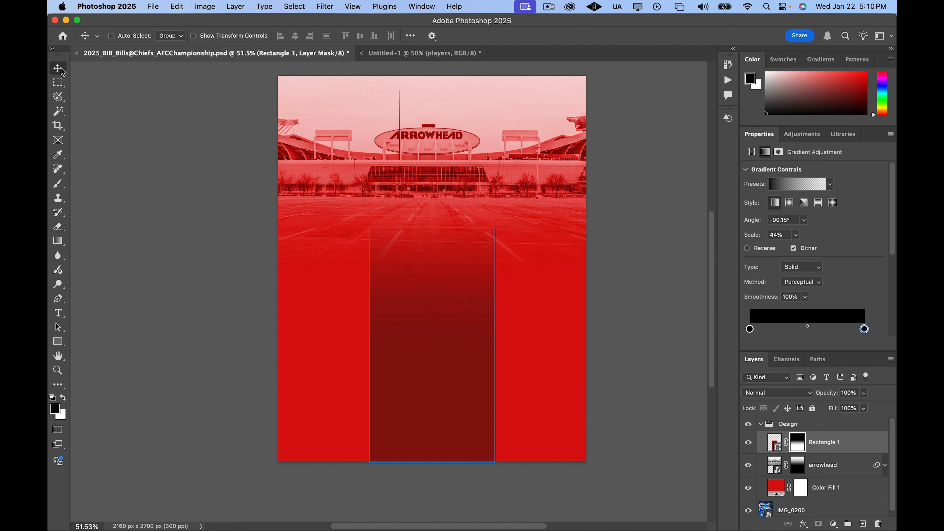
Select the layer mask of the Rectangle 1 layer
click(845, 463)
click(848, 445)
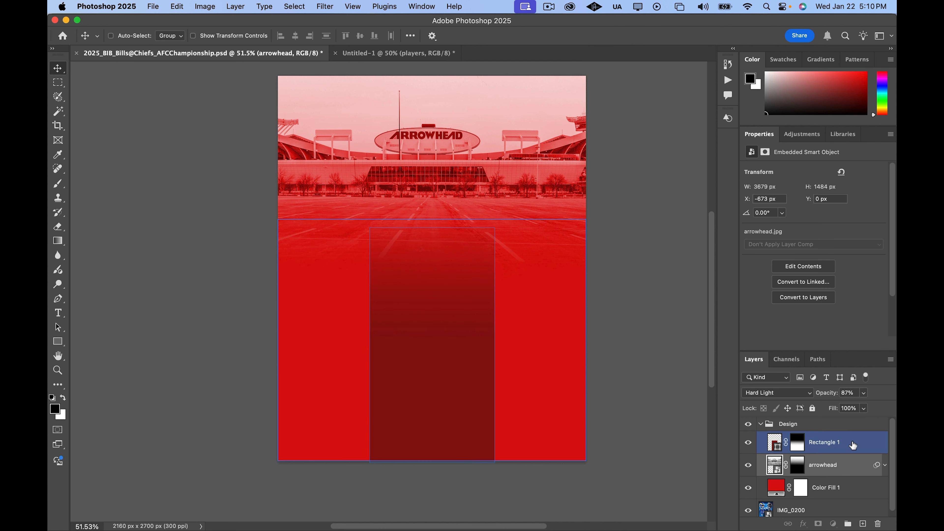
click(798, 443)
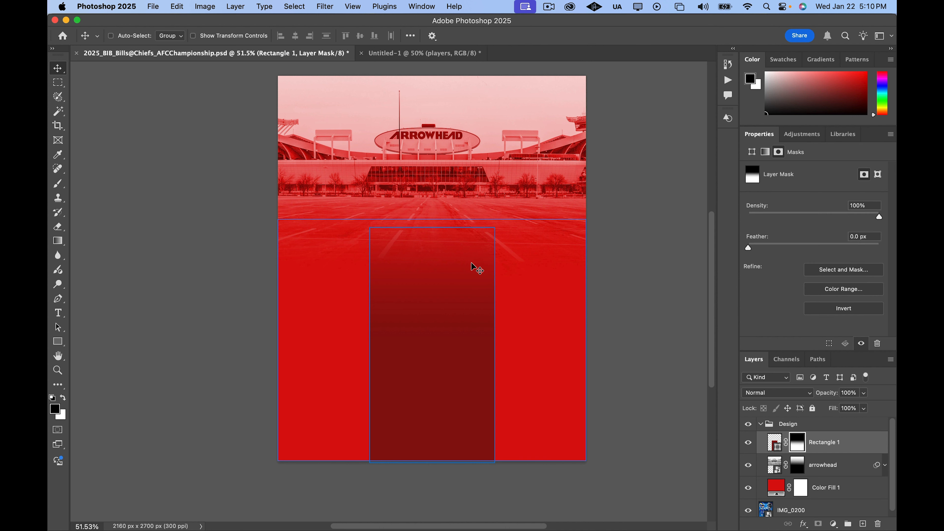
Shift both ends of the linear gradient on the Rectangle 1 layer mask slightly downward to lower the panel's fade
key(g)
drag(428, 223, 429, 238)
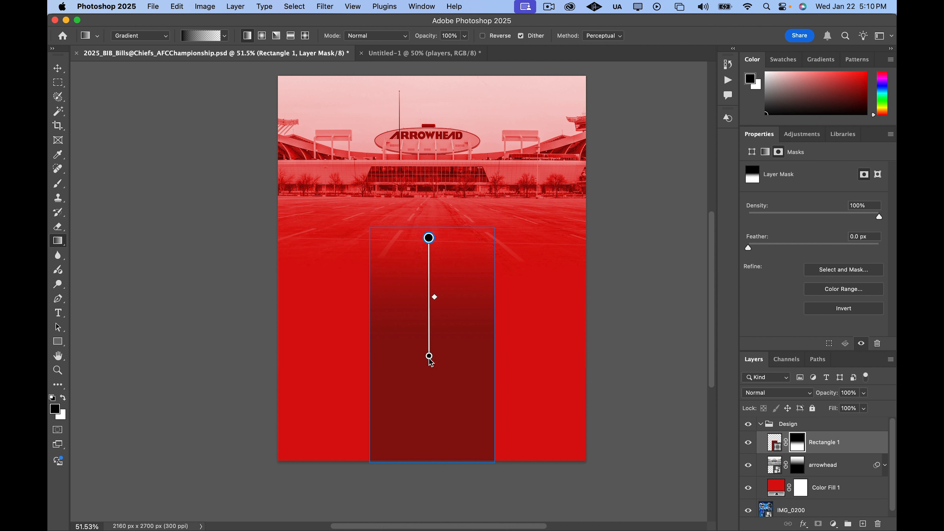
drag(429, 358, 430, 365)
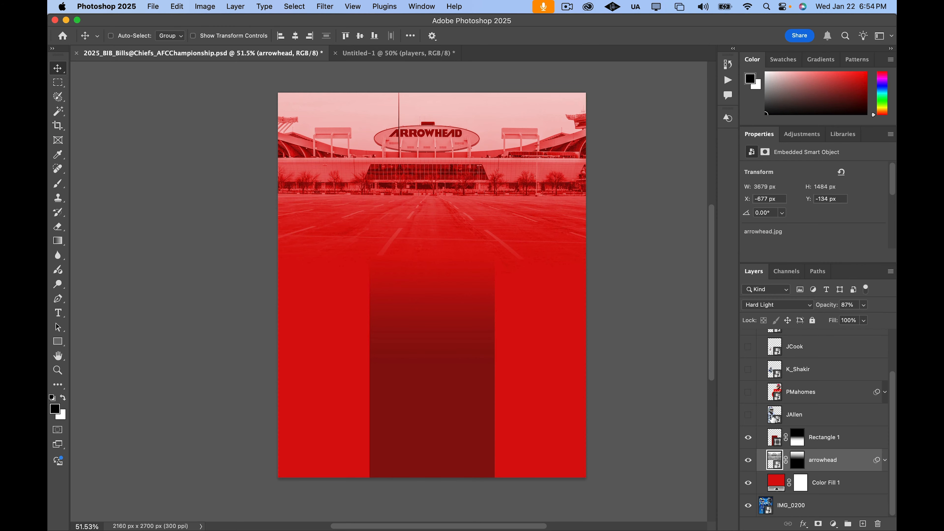
Show the six player layers JAllen, PMahomes, K_Shakir, JCook, TKelce and IPac over the red background
click(748, 415)
click(748, 392)
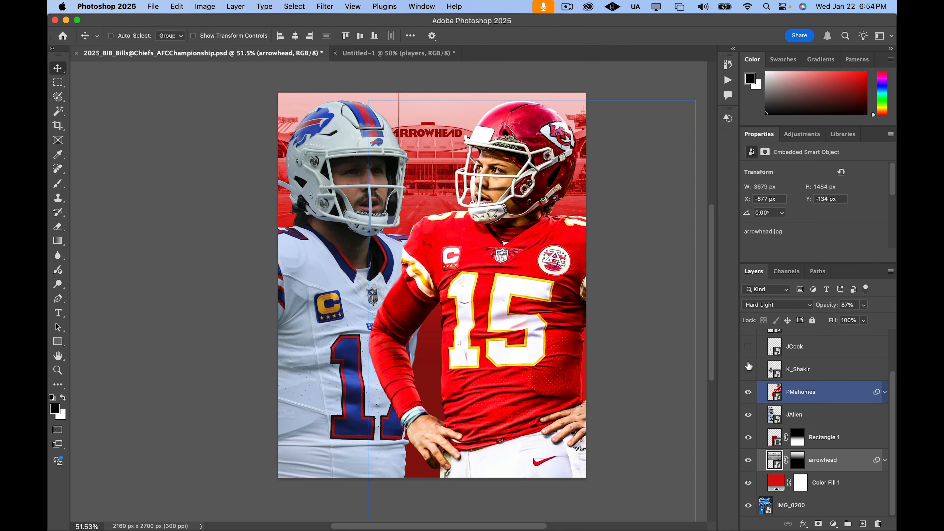
click(748, 369)
click(748, 346)
scroll(749, 357, up, 3)
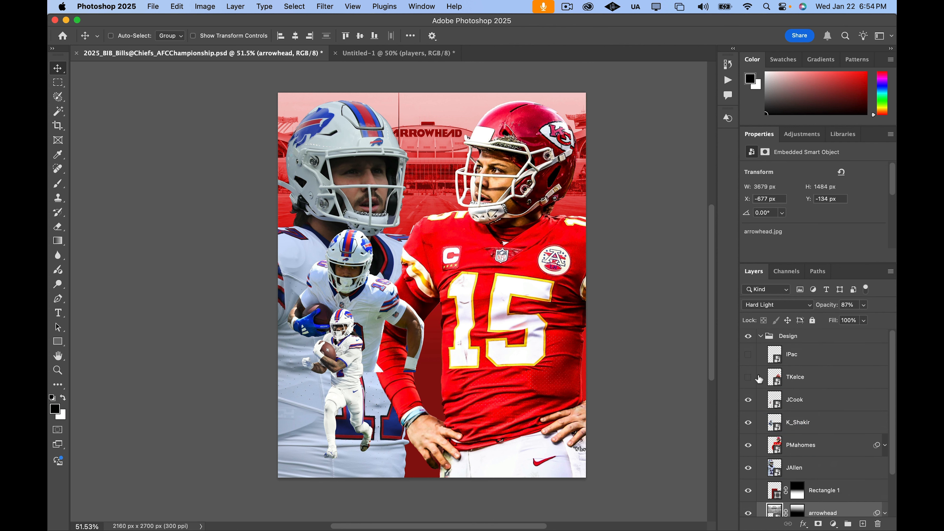
click(748, 377)
click(749, 356)
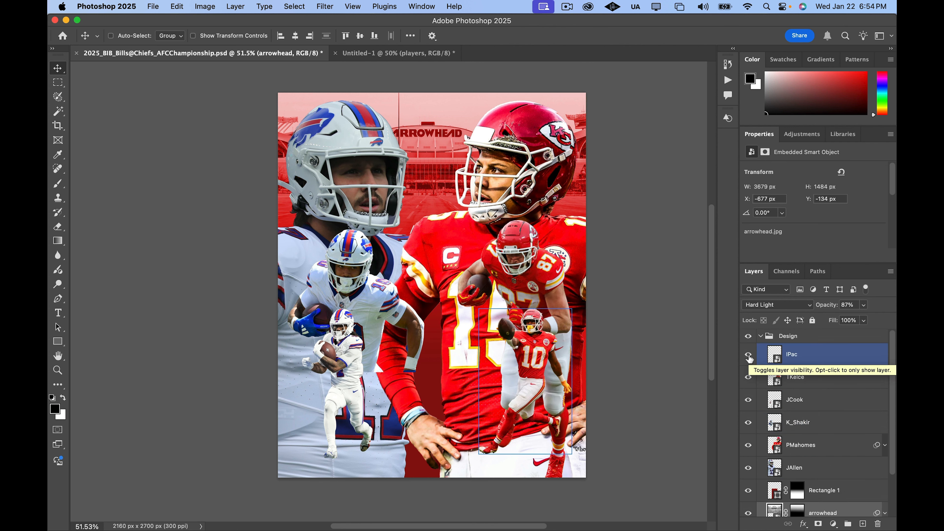
Hide the six player layers one by one, from IPac down to JAllen
click(748, 355)
click(749, 377)
click(748, 399)
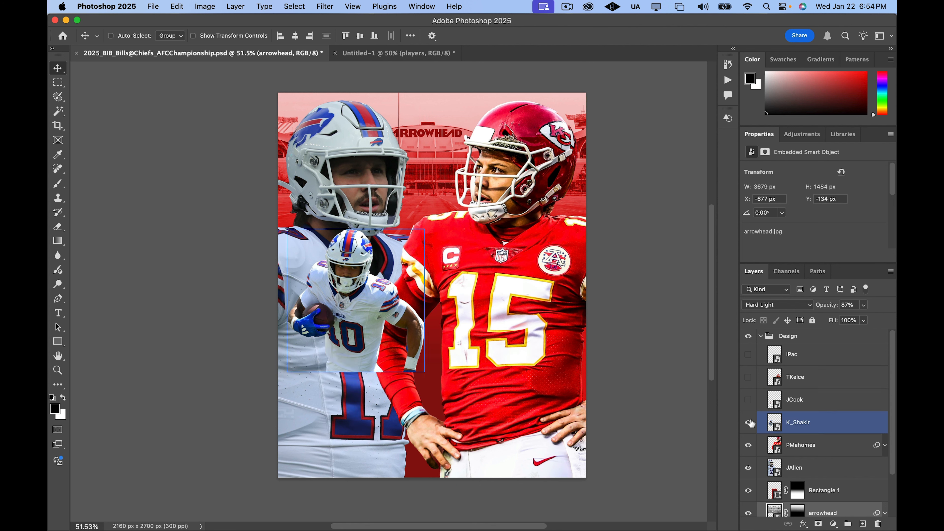
click(749, 422)
click(758, 445)
click(749, 445)
click(749, 468)
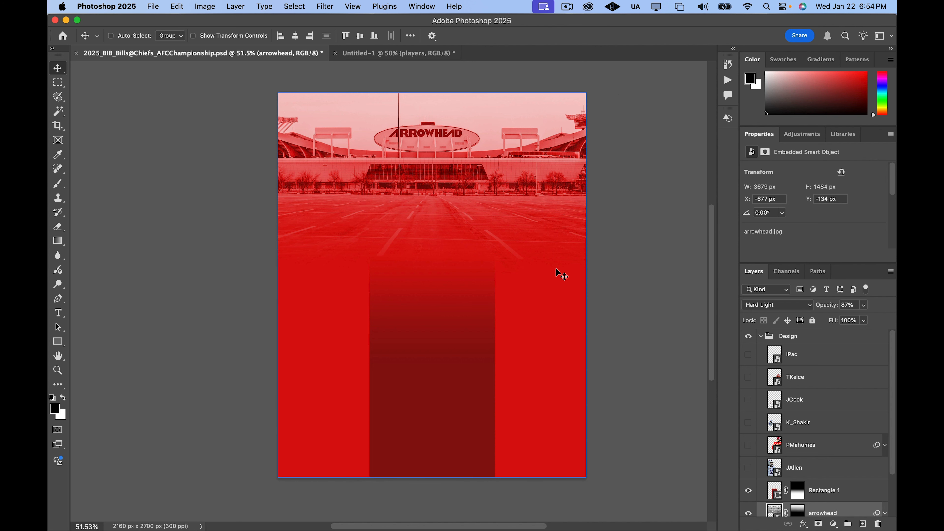
Show all six player layers again and toggle the Design group's visibility to compare the player layout with the reference graphic
drag(748, 362, 749, 401)
drag(752, 433, 749, 469)
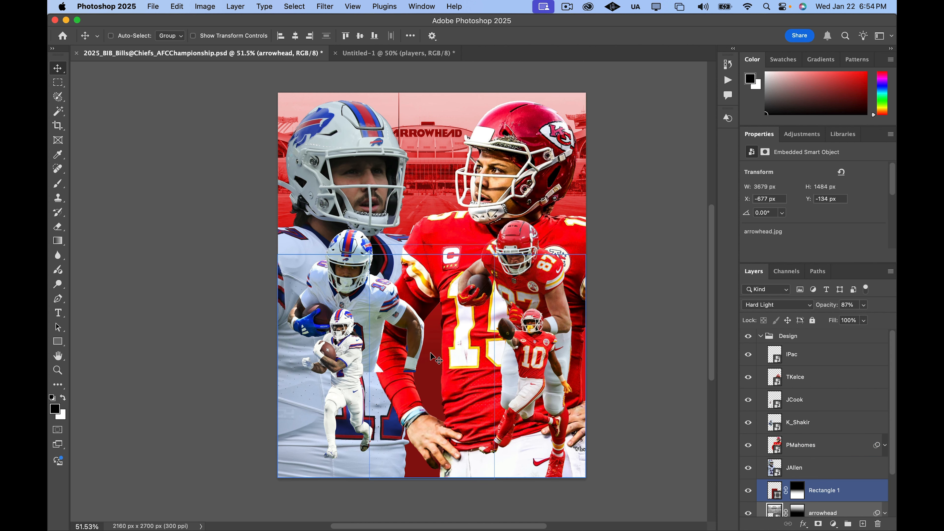
click(748, 336)
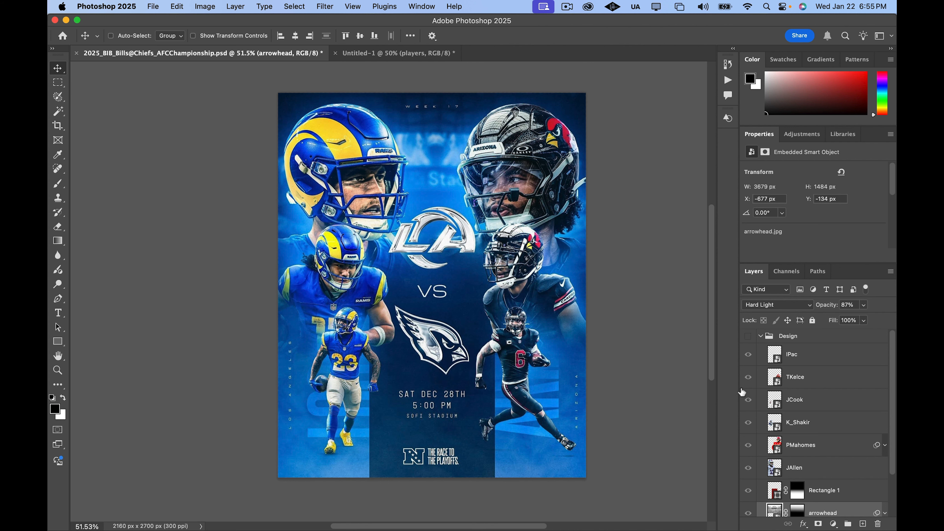
click(750, 337)
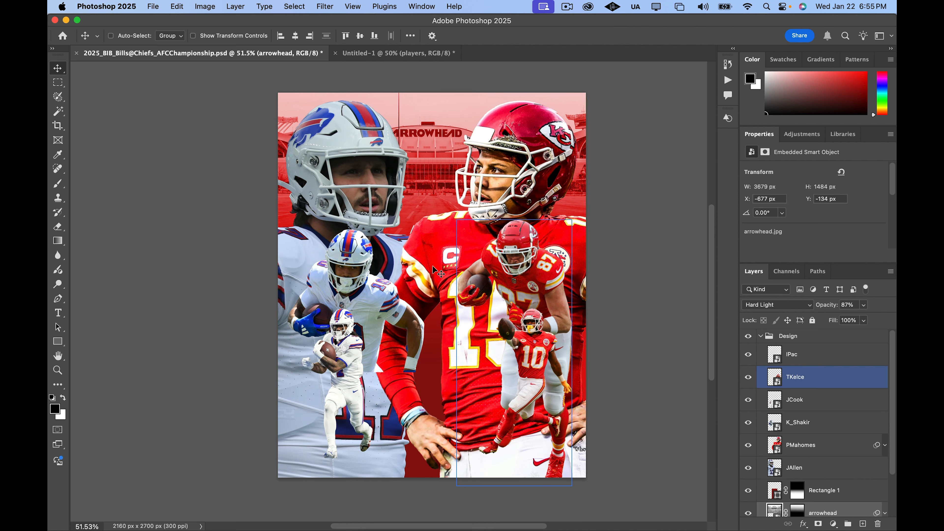
Go through the secondary player layers up to IPac, and hide all six player layers to leave only the background
click(822, 420)
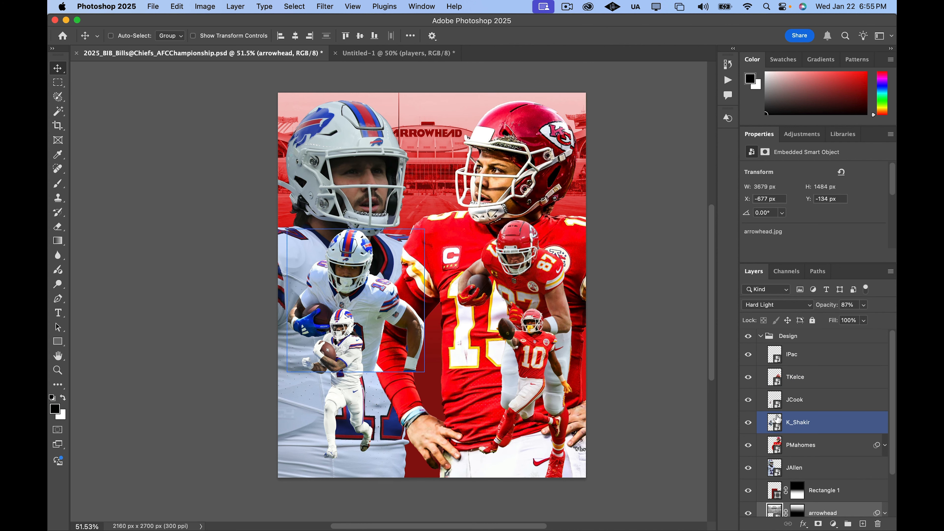
click(831, 400)
click(835, 377)
click(838, 360)
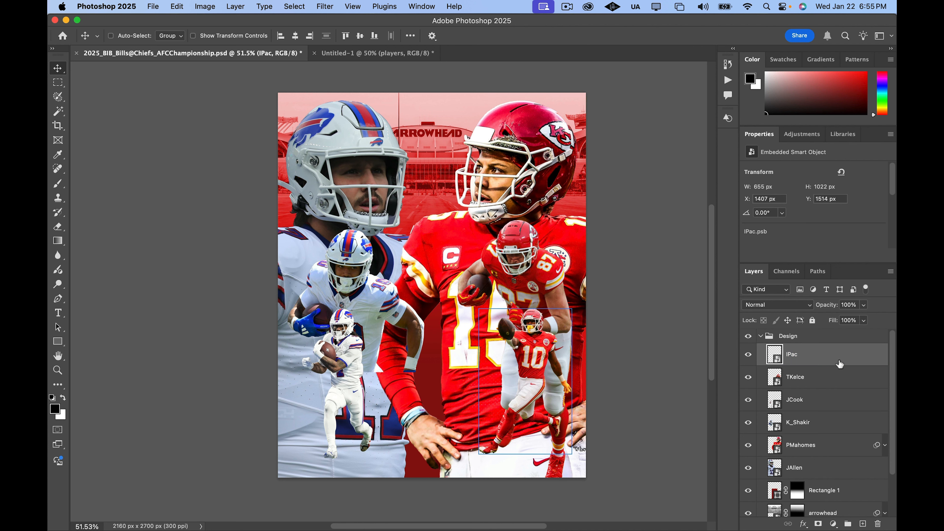
drag(749, 356, 763, 462)
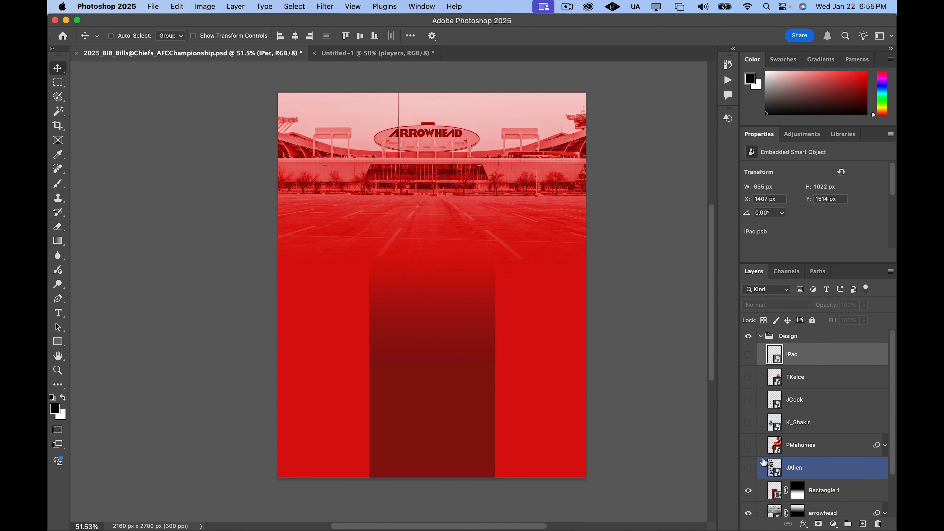
Show the PMahomes layer and inspect the Camera Raw Filter's Light settings and the layer's applied smart filters
click(748, 446)
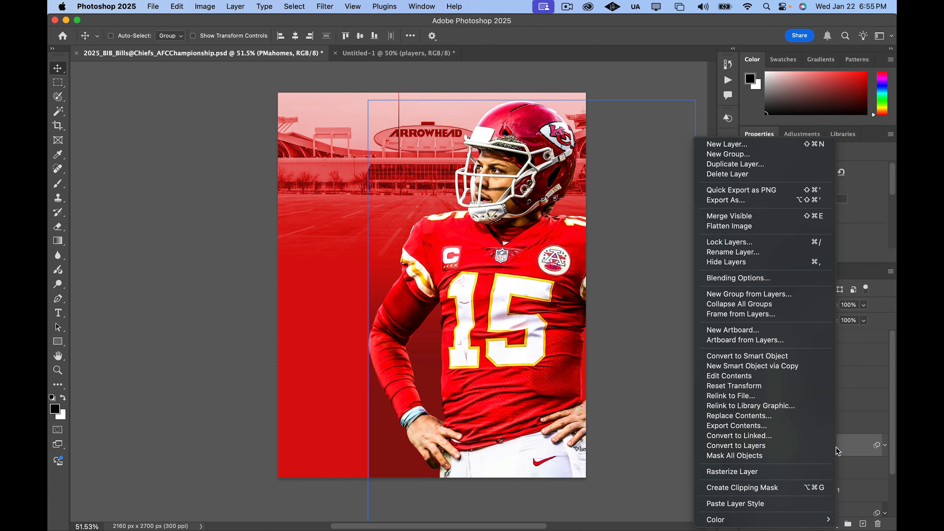
right_click(837, 448)
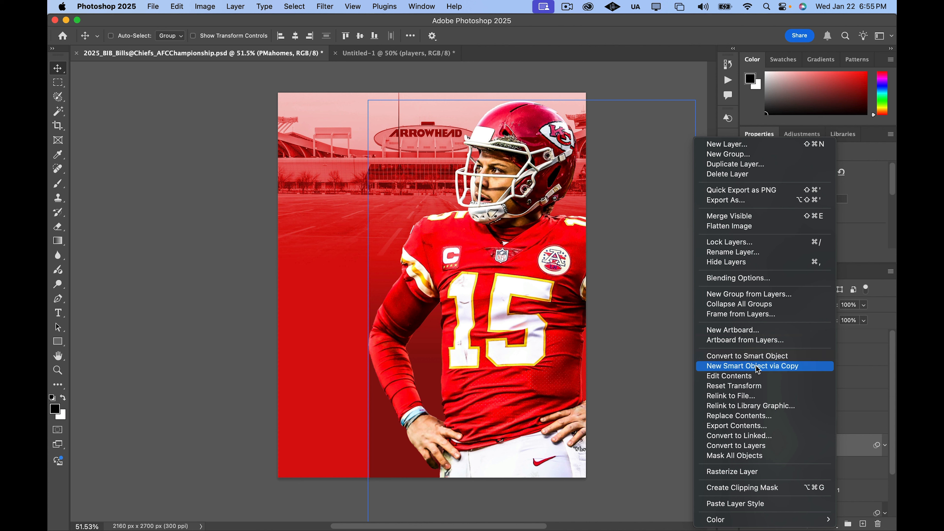
click(861, 365)
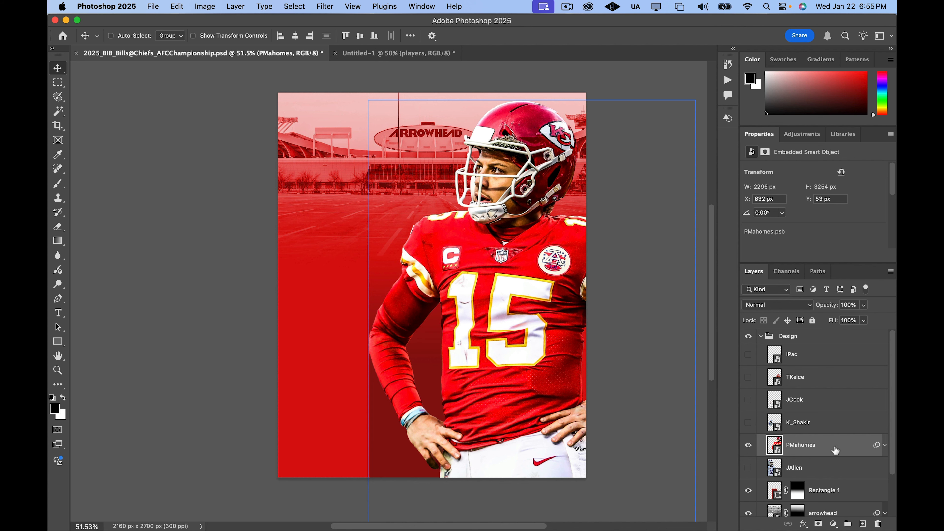
key(shift+super+a)
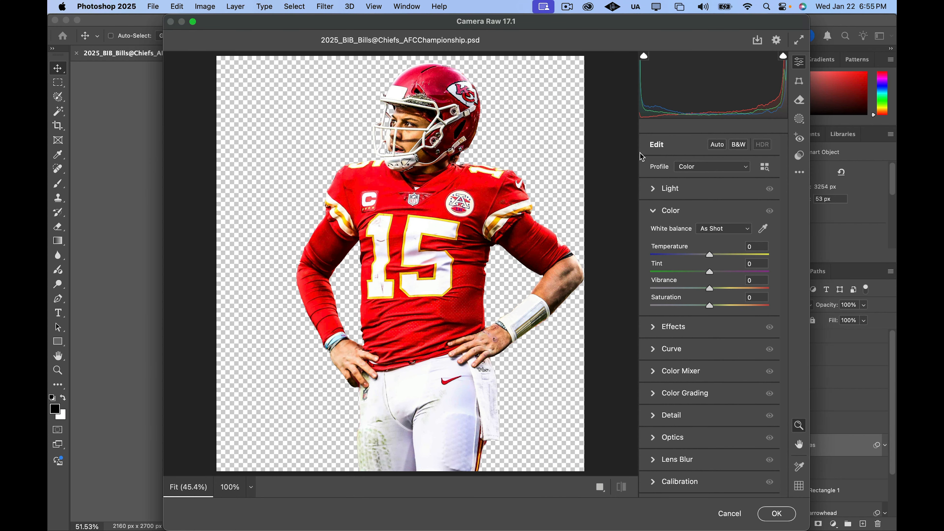
click(661, 188)
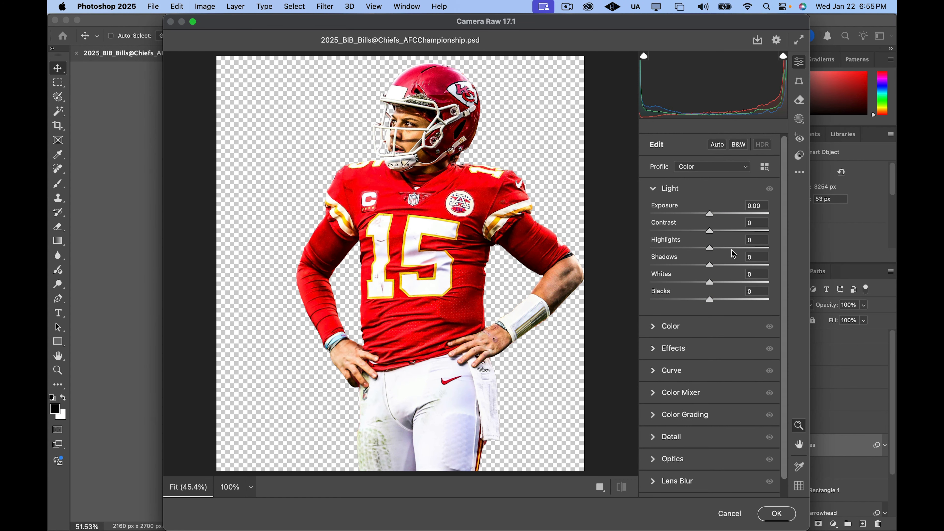
click(731, 514)
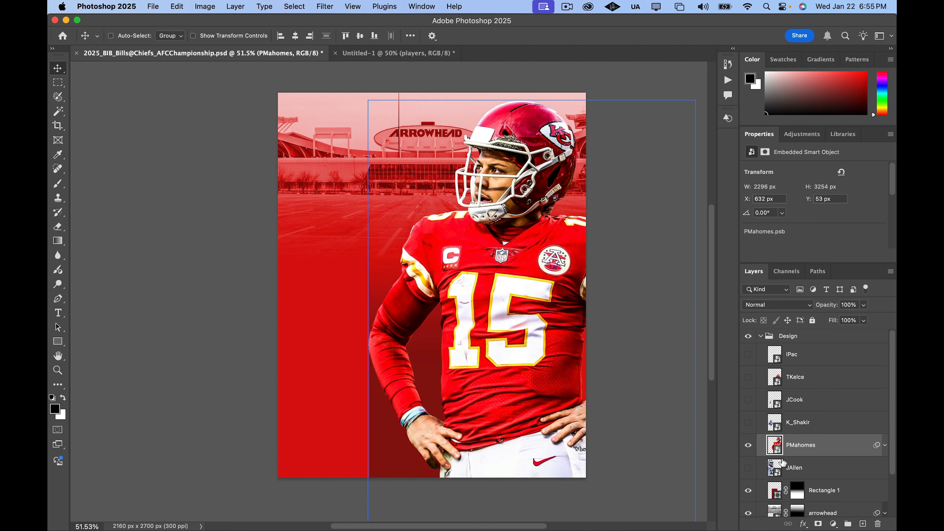
click(885, 446)
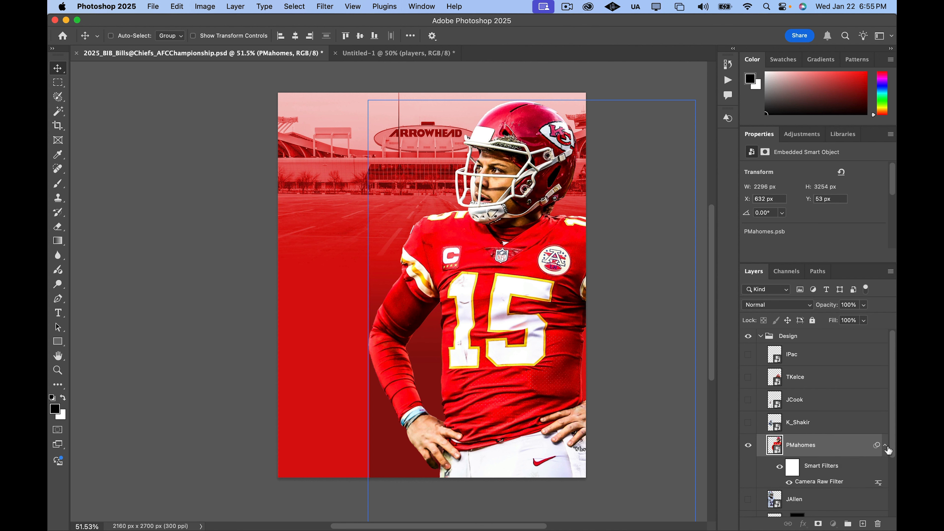
click(886, 447)
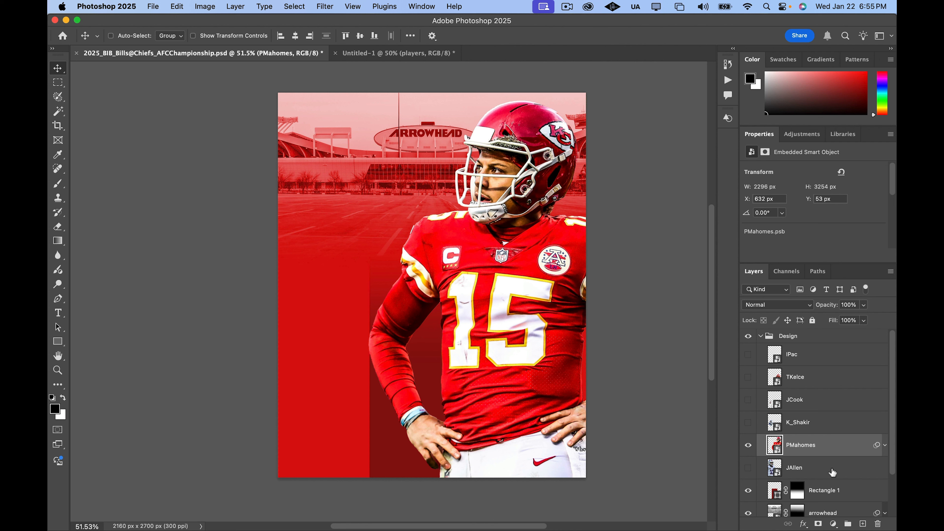
Show only the JAllen player and set its Camera Raw Light values to Shadows +100, Contrast +42 and Blacks -21
click(748, 469)
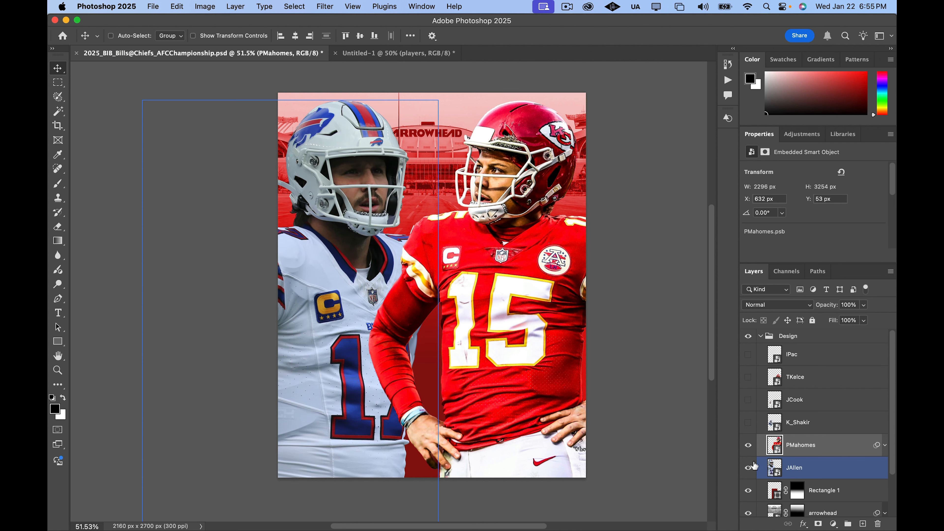
click(749, 447)
click(829, 473)
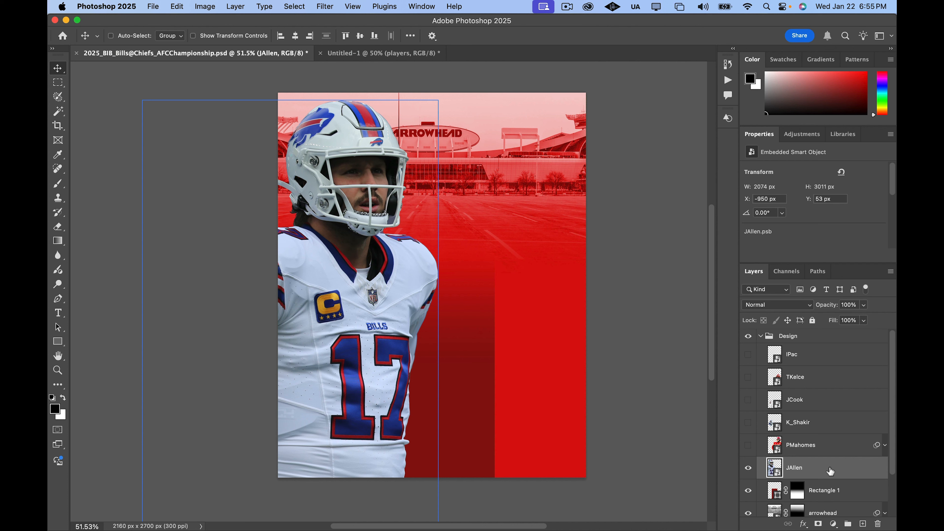
key(super)
key(super+shift+a)
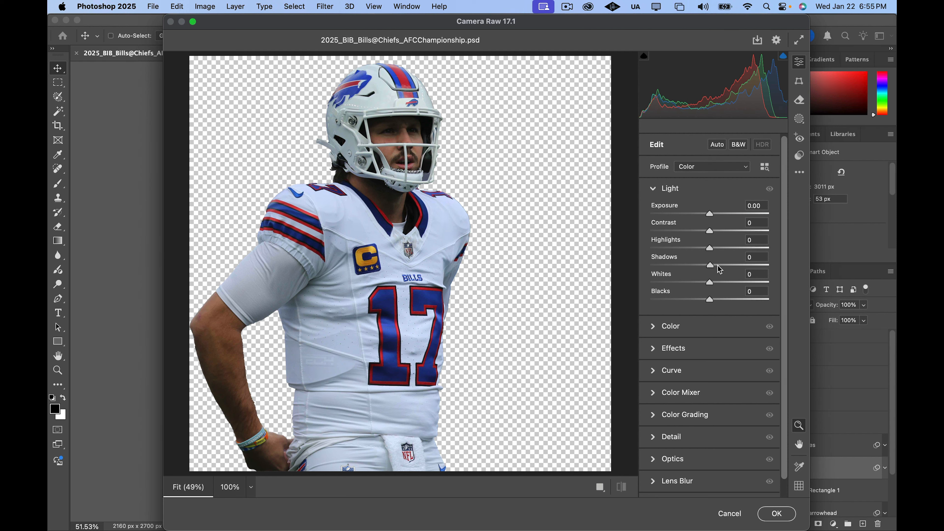
drag(720, 269, 792, 275)
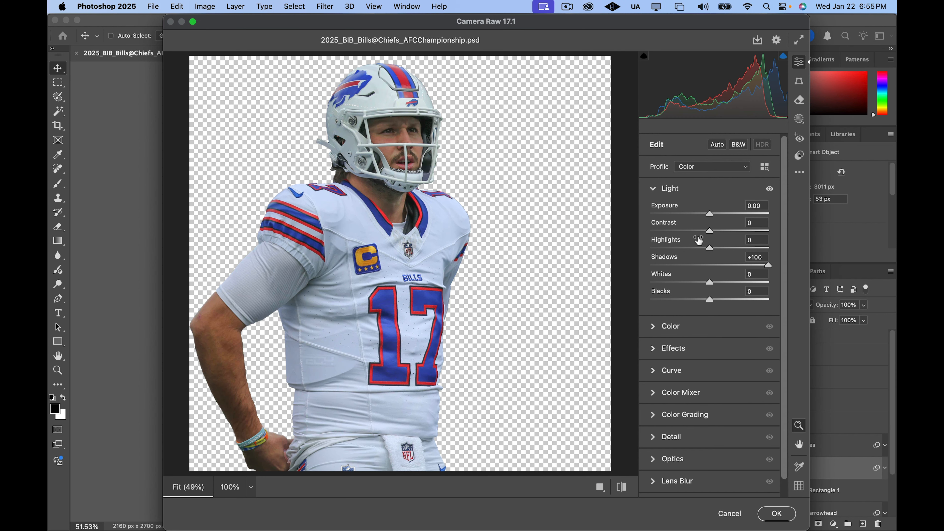
drag(712, 233, 736, 233)
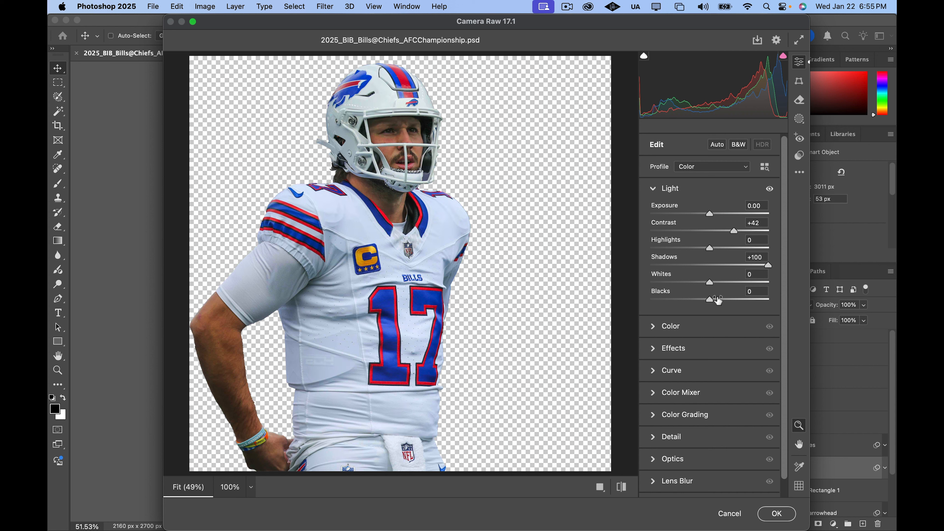
drag(710, 301, 698, 302)
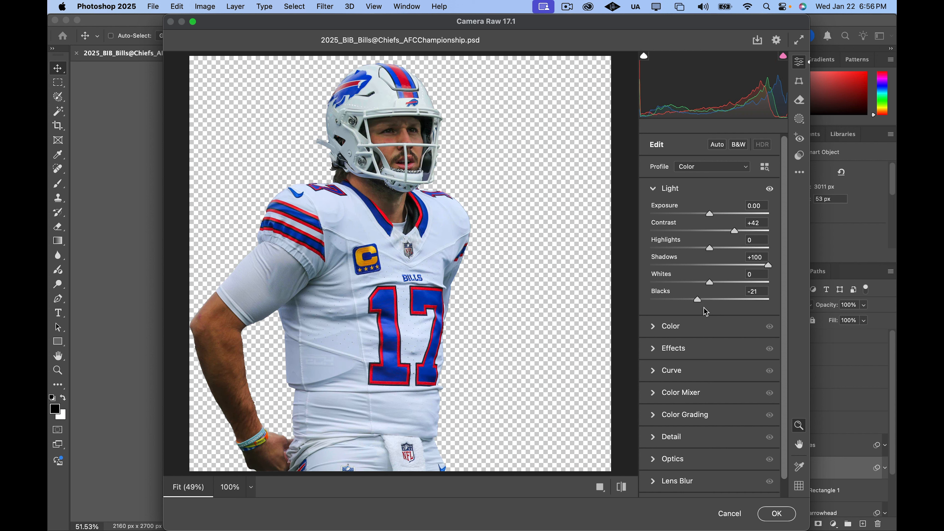
click(685, 352)
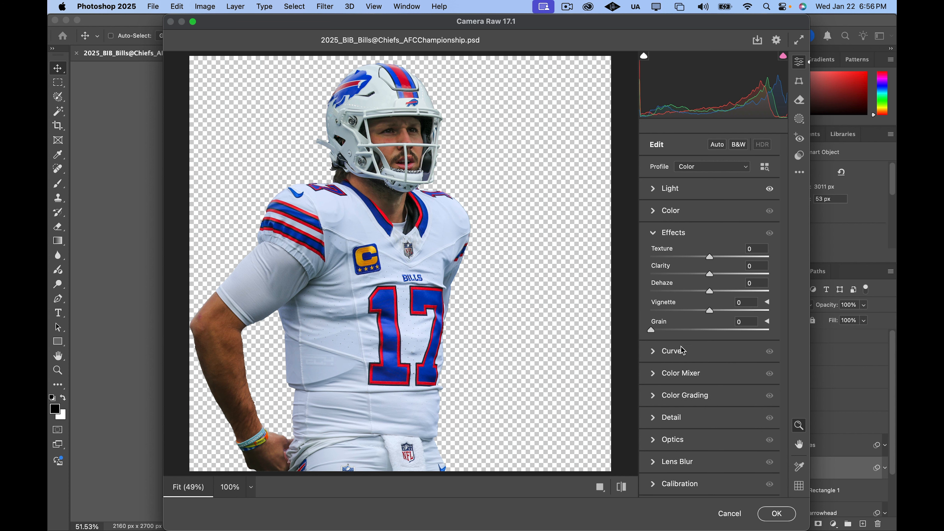
drag(711, 274, 763, 275)
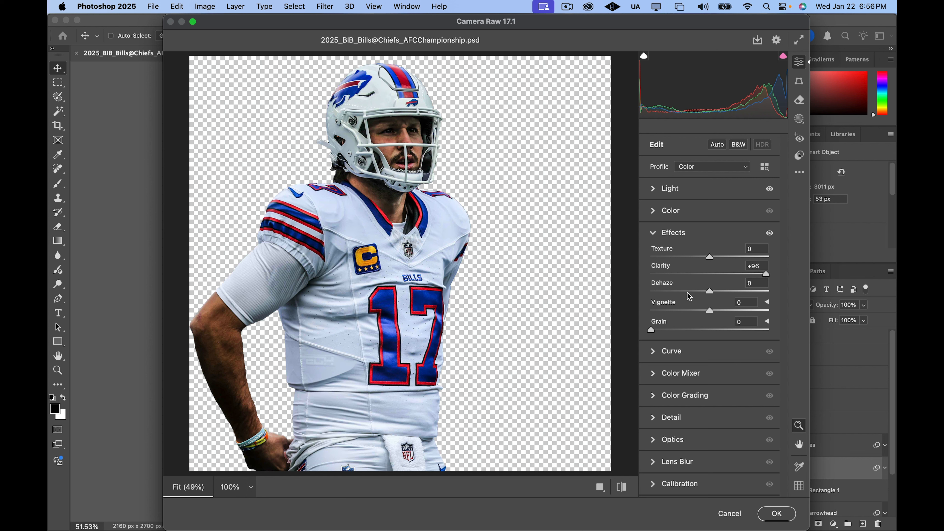
drag(710, 293, 714, 291)
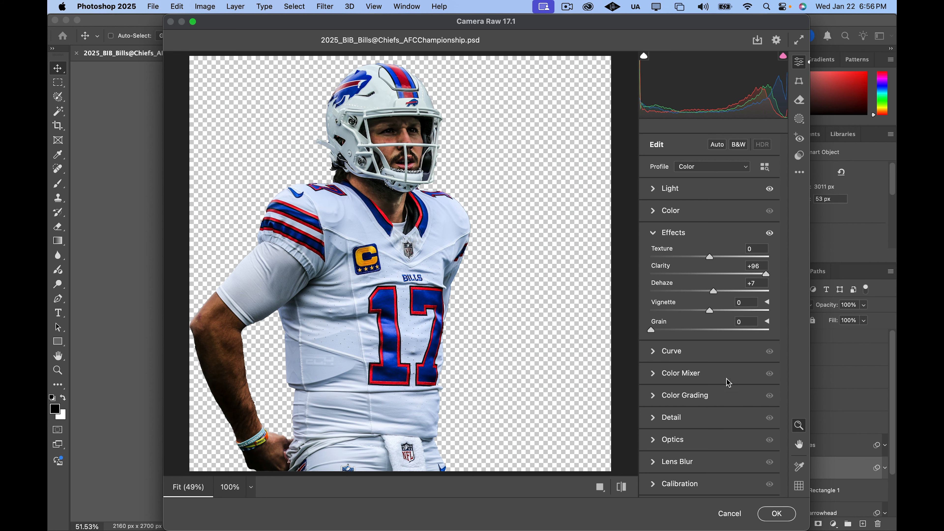
click(774, 514)
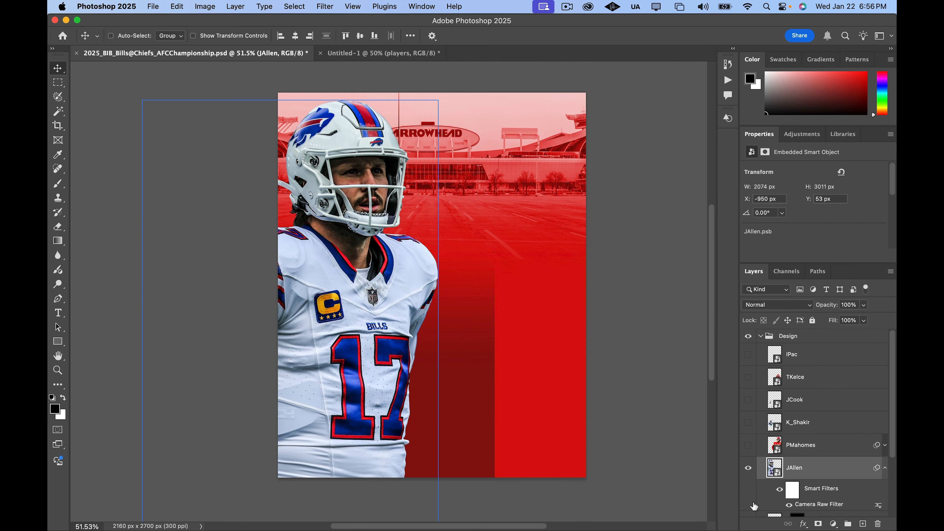
Show PMahomes beside JAllen to compare the two quarterbacks' looks, and hide both layers
click(748, 446)
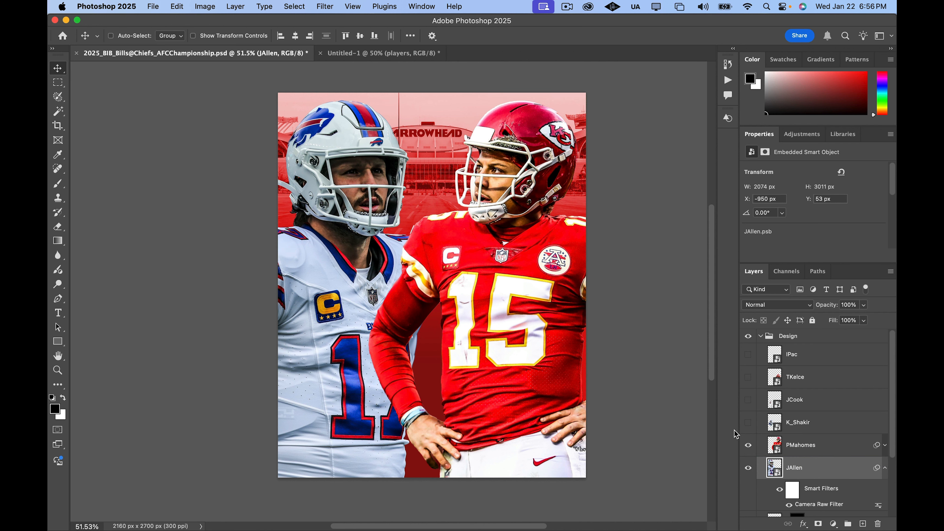
click(748, 445)
click(748, 468)
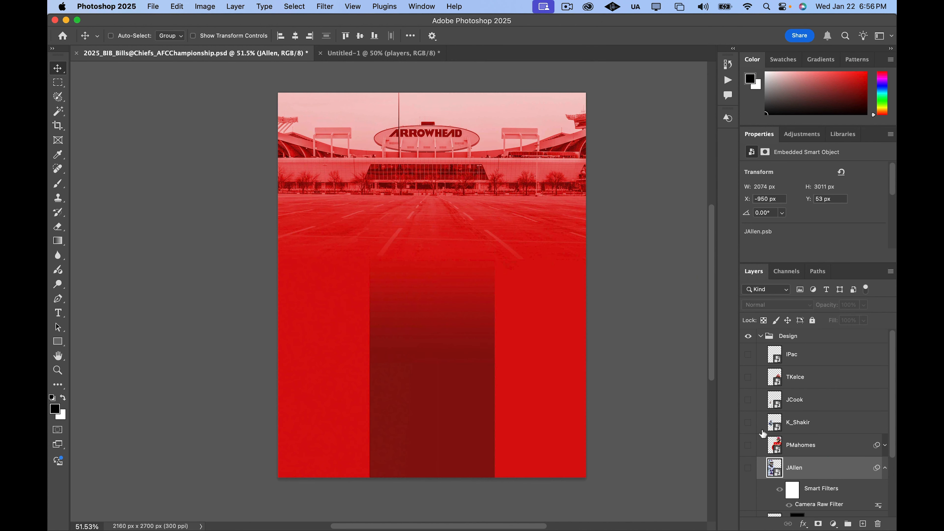
Show the K_Shakir player and set its Camera Raw Light values to Shadows +86, Contrast +58 and Blacks -19
click(815, 428)
click(748, 424)
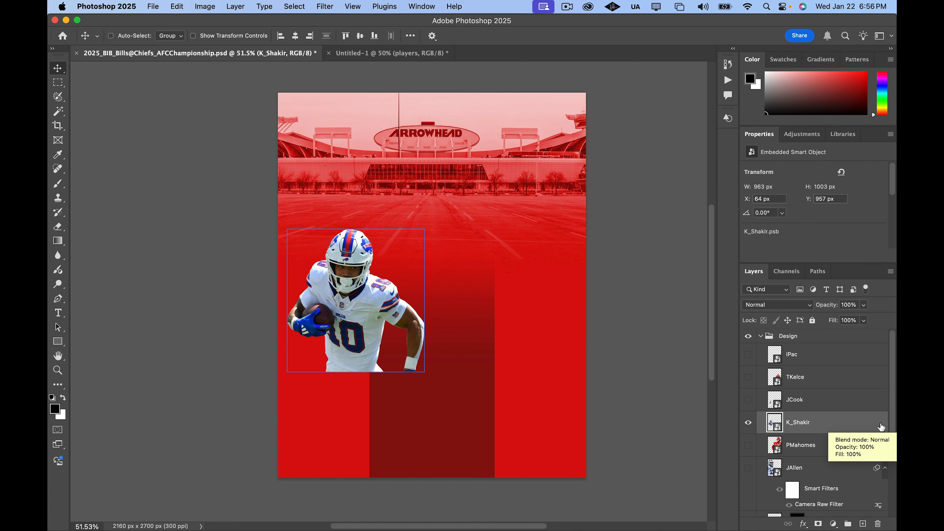
key(super+shift+a)
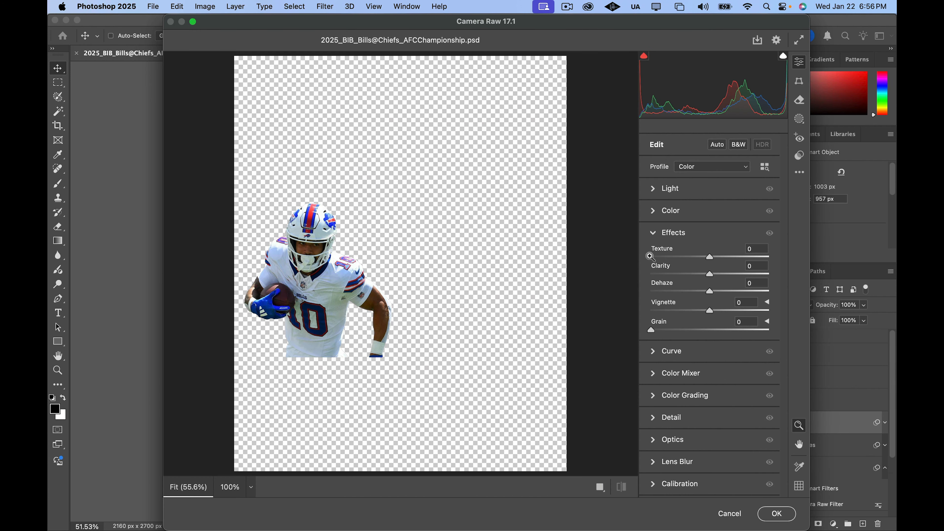
click(687, 189)
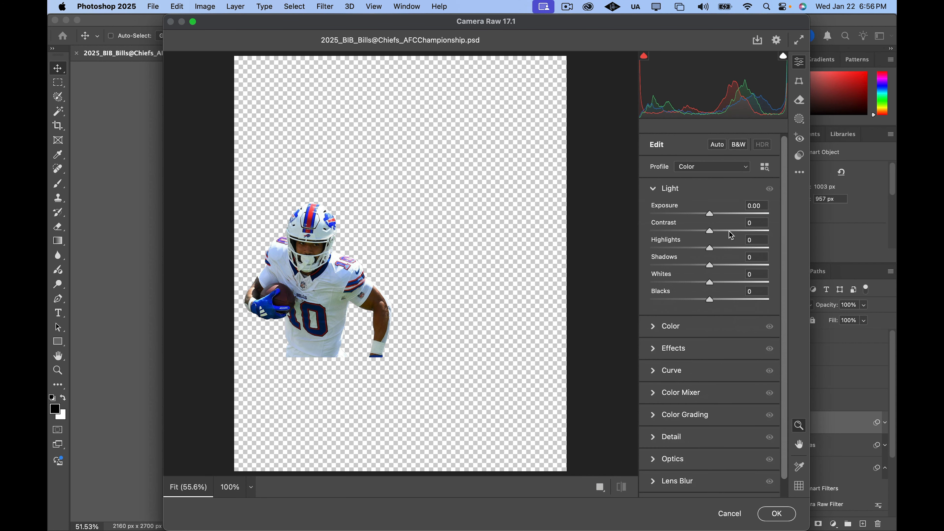
drag(713, 267, 764, 264)
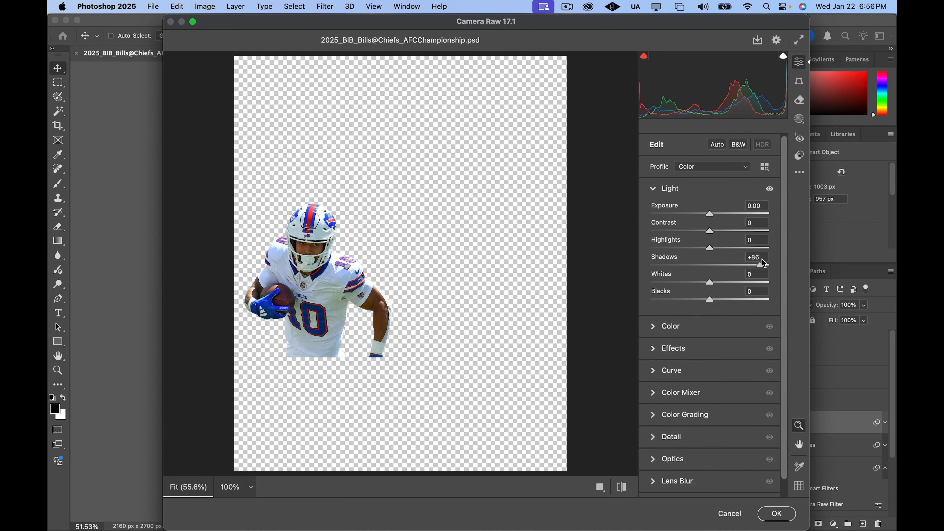
drag(711, 232, 747, 231)
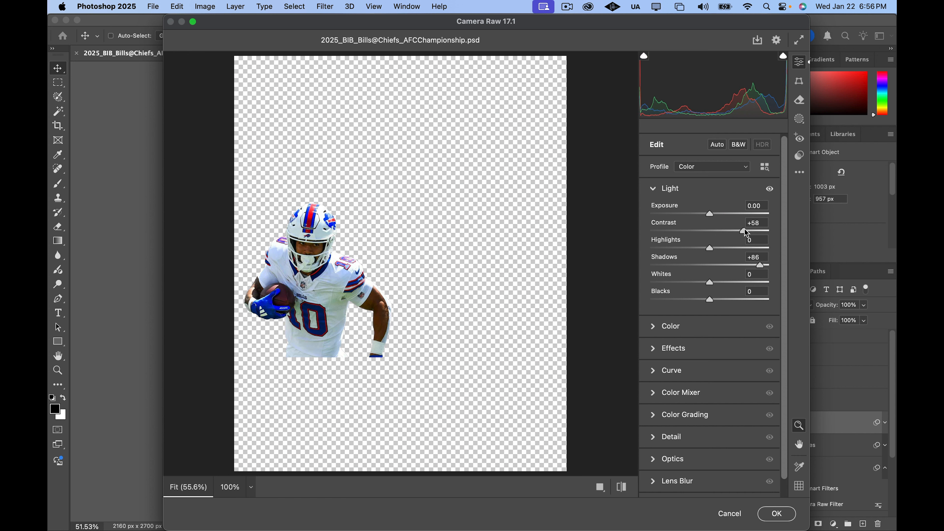
drag(710, 301, 696, 303)
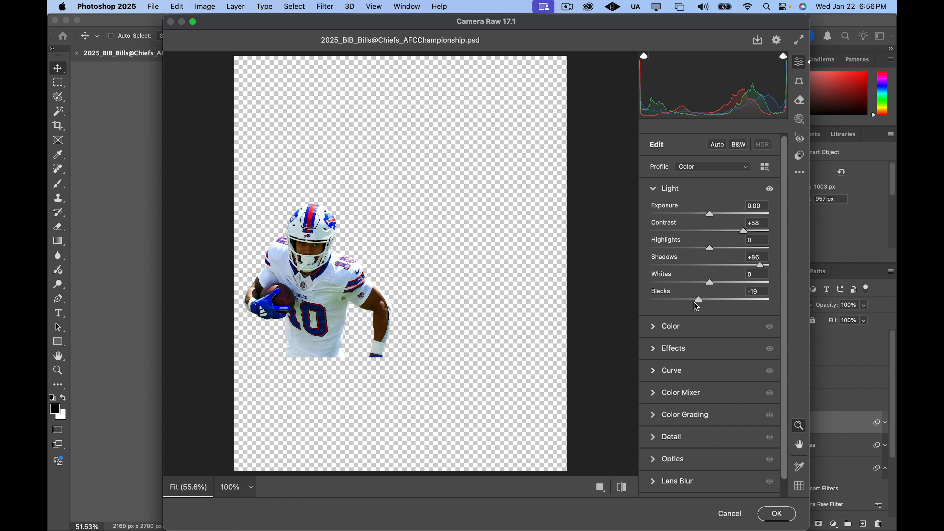
Set K_Shakir's Camera Raw Effects to Clarity +90 and Dehaze -15, apply the filter, and collapse the layer's smart filter list
click(652, 350)
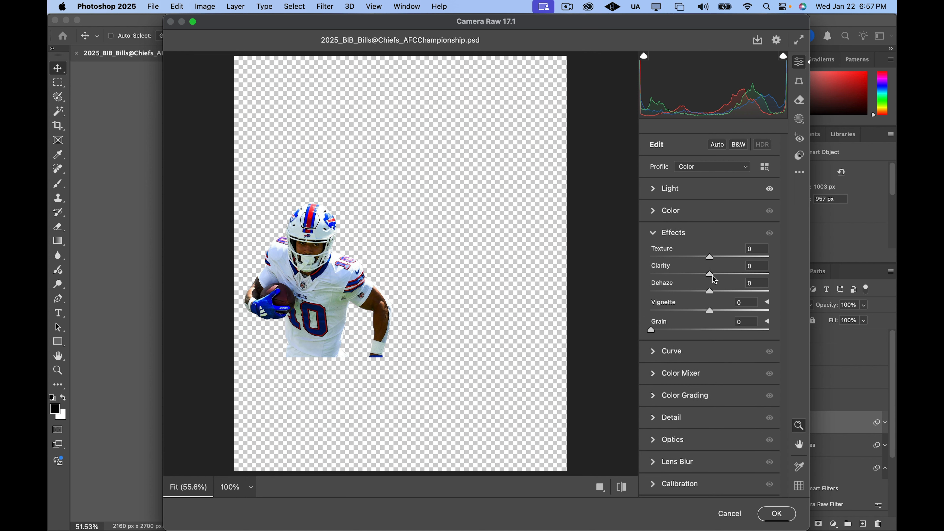
drag(712, 276, 765, 272)
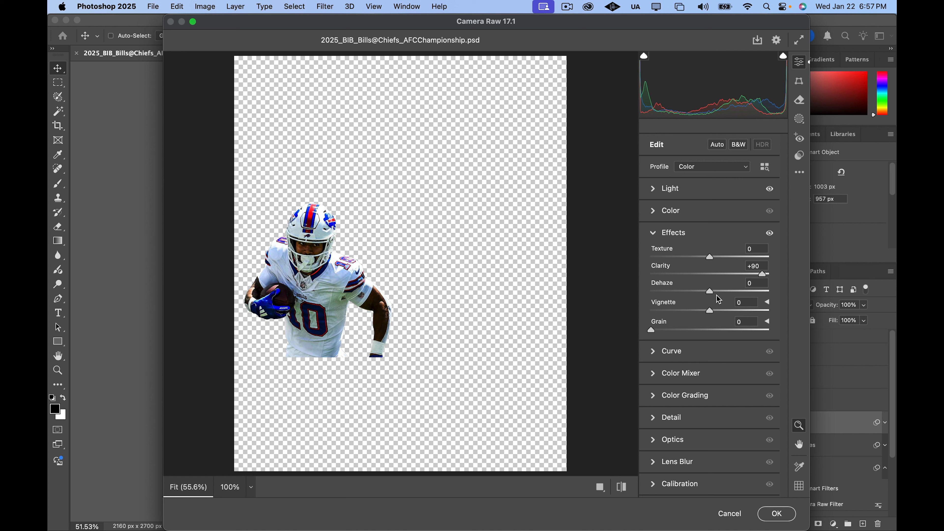
mouse_move(710, 292)
mouse_down()
mouse_move(723, 291)
mouse_move(702, 295)
mouse_up()
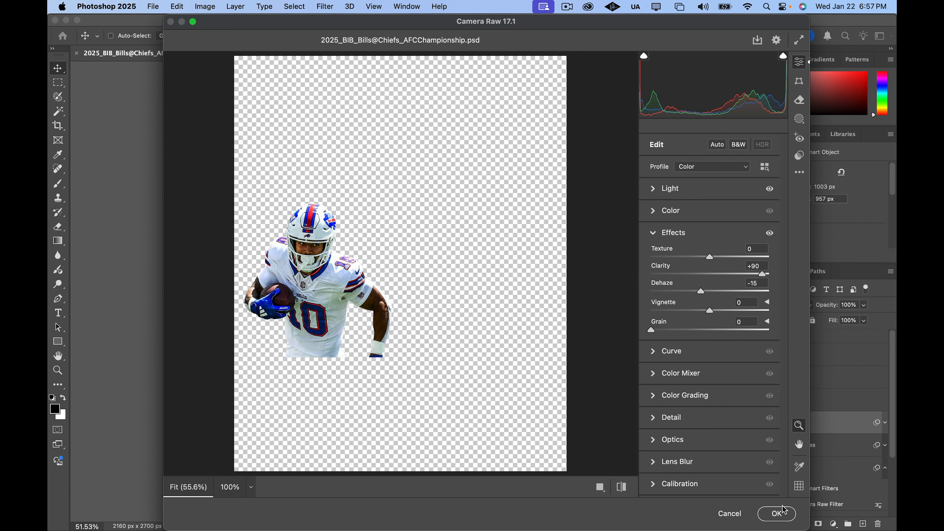
click(782, 514)
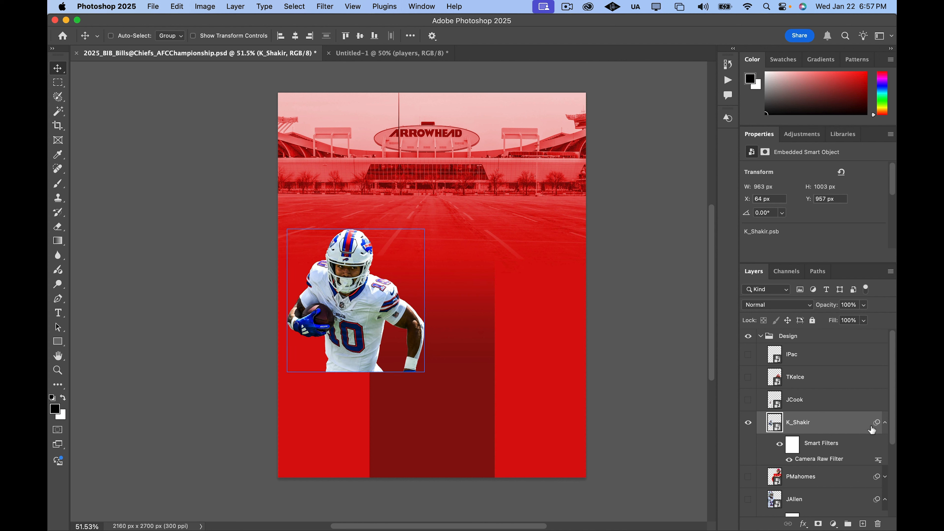
click(886, 424)
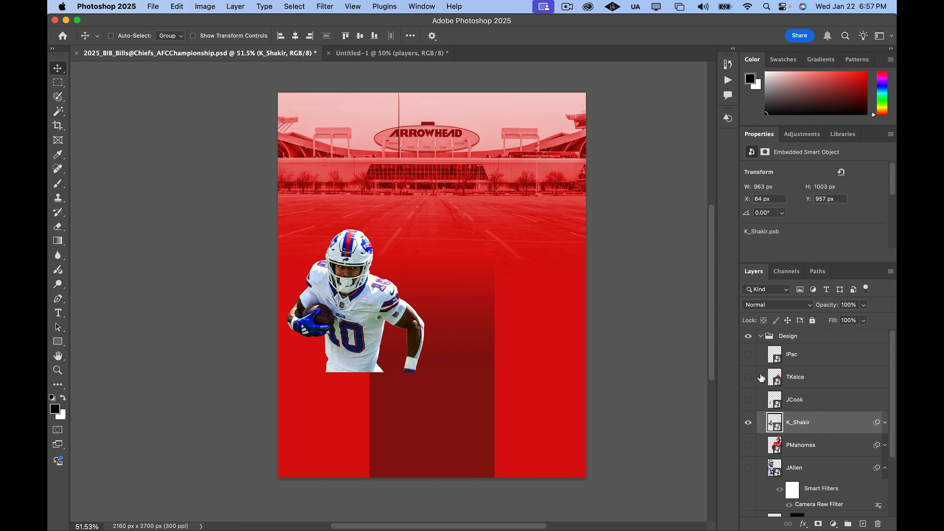
Show the TKelce, IPac, JCook, PMahomes and JAllen layers alongside K_Shakir to review all six graded players together
click(748, 377)
click(748, 400)
click(749, 355)
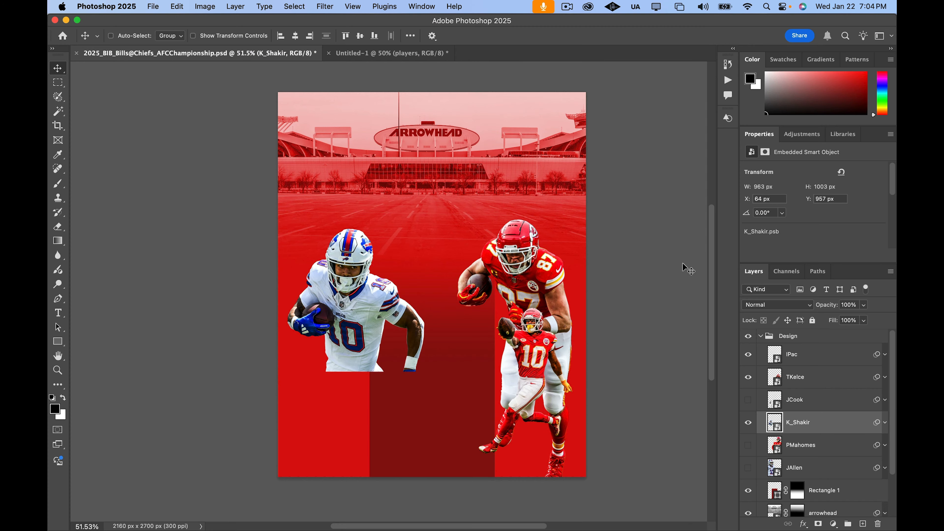
click(748, 400)
click(748, 445)
click(748, 467)
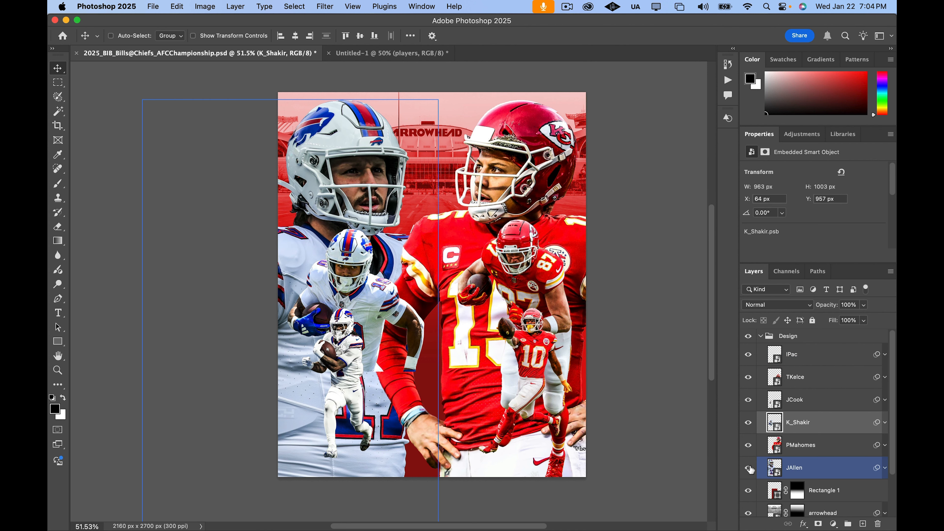
Hide all six player layers so that only the red stadium background and the dark center rectangle remain
click(749, 468)
click(748, 444)
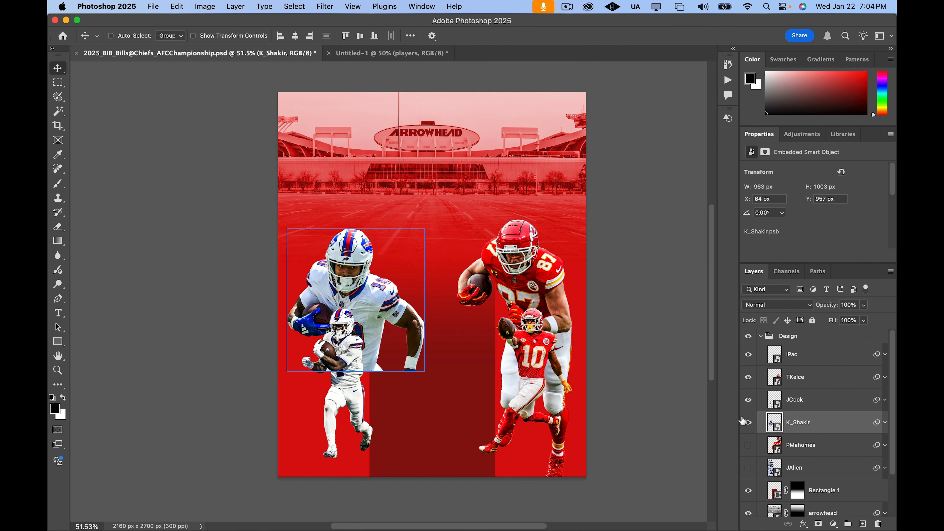
click(748, 422)
click(748, 399)
click(748, 376)
click(749, 355)
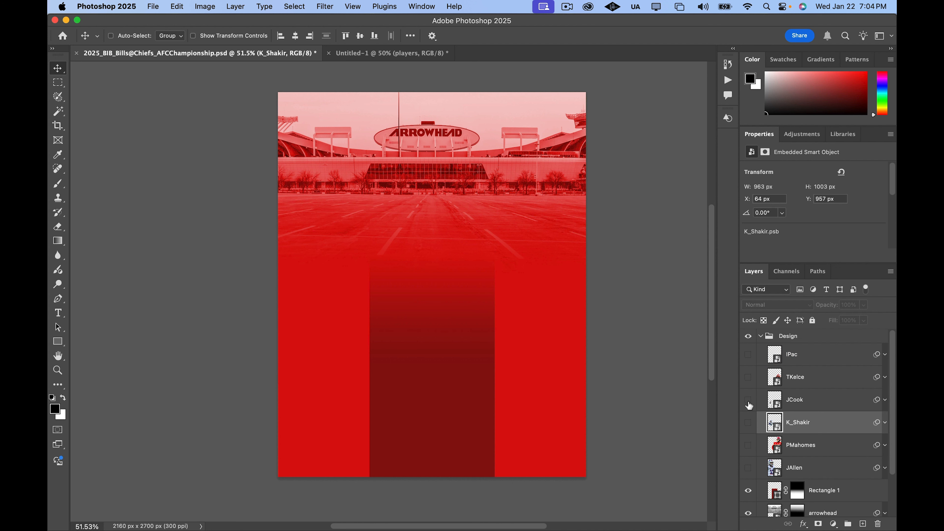
Show the IPac and JCook players side by side to compare them, and hide both layers again
click(749, 377)
click(749, 377)
click(748, 355)
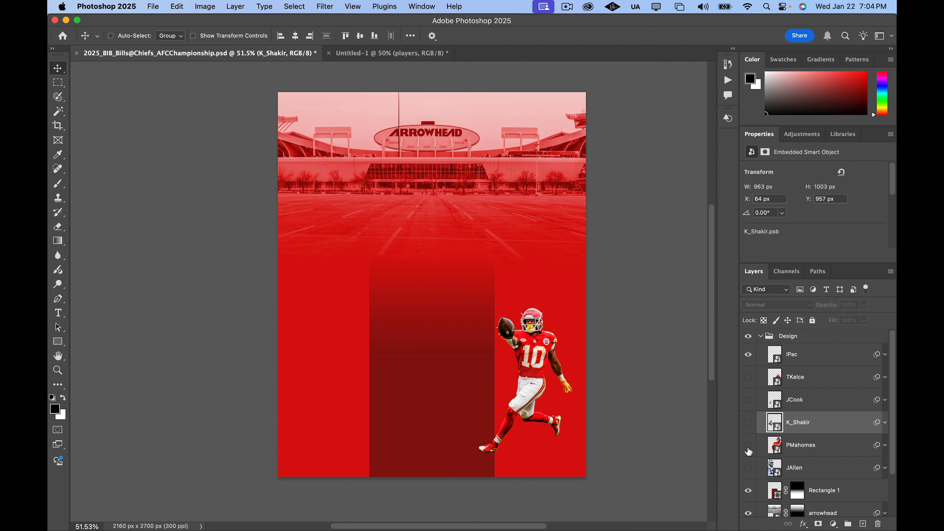
click(748, 401)
super+click(395, 343)
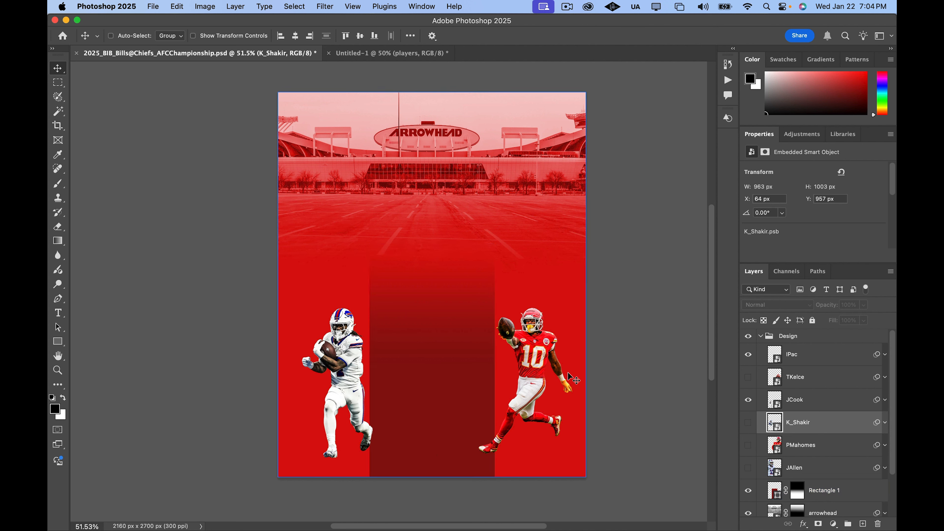
click(748, 400)
click(748, 354)
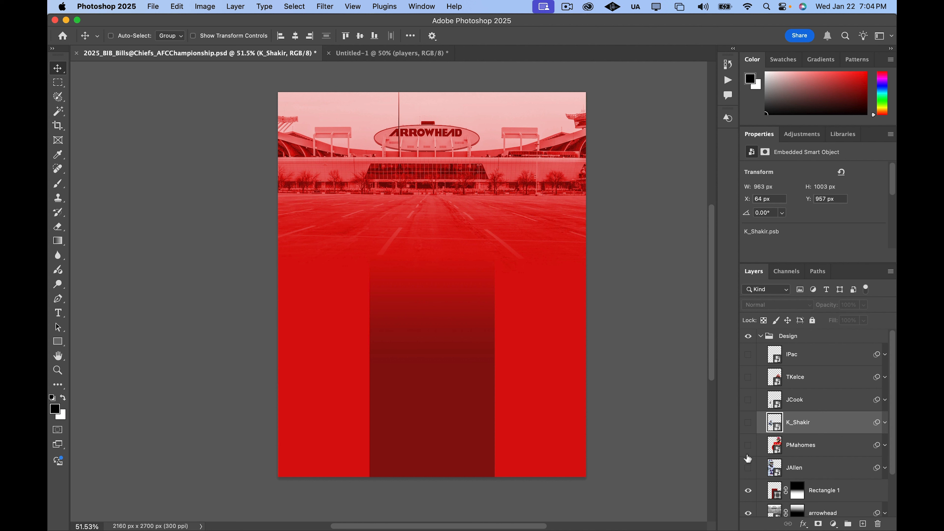
Show the PMahomes layer and add blank white layer masks to K_Shakir and PMahomes
click(748, 446)
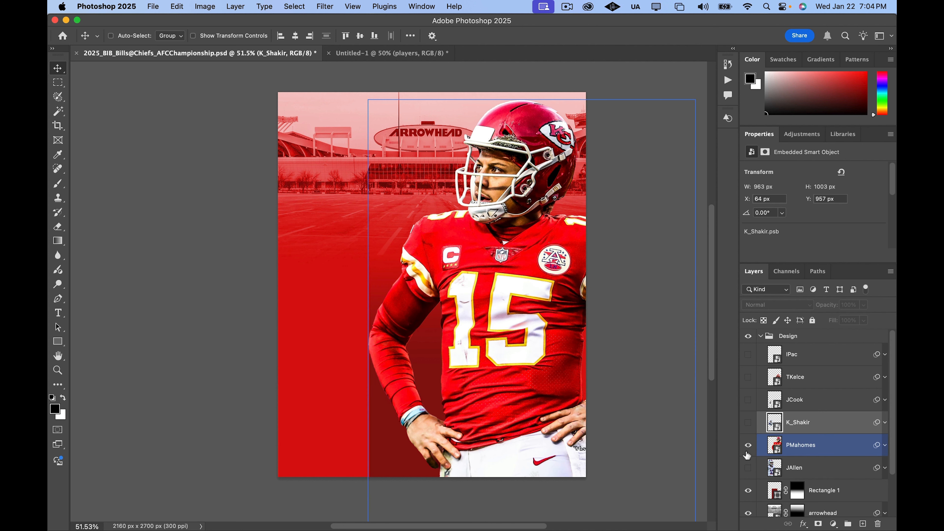
click(817, 524)
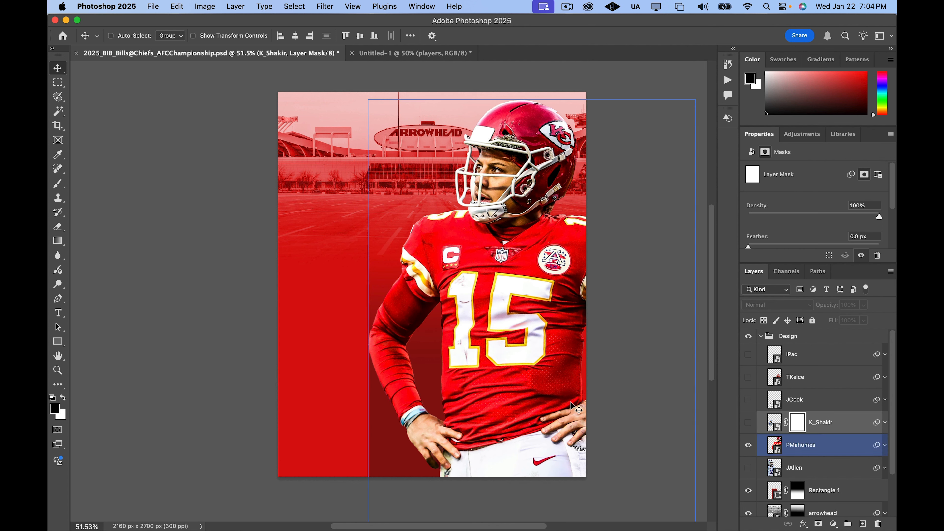
key(g)
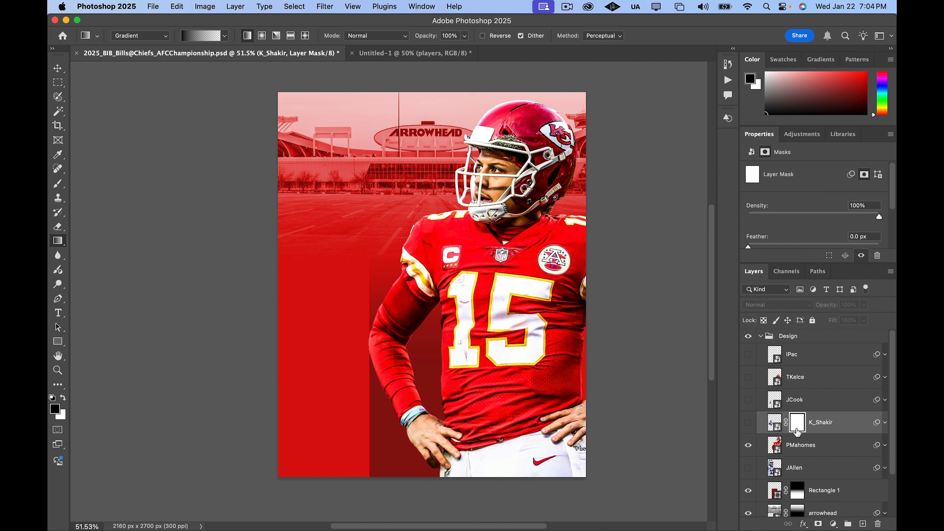
click(819, 455)
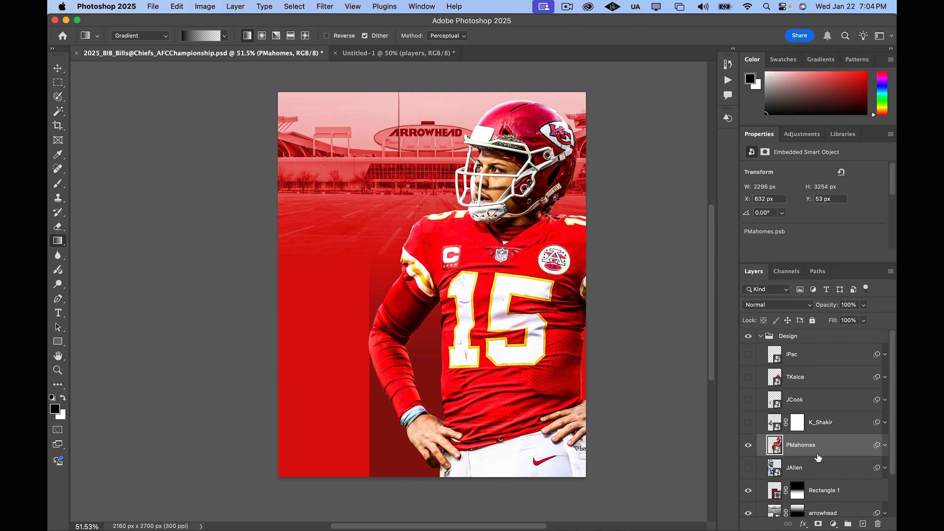
click(819, 524)
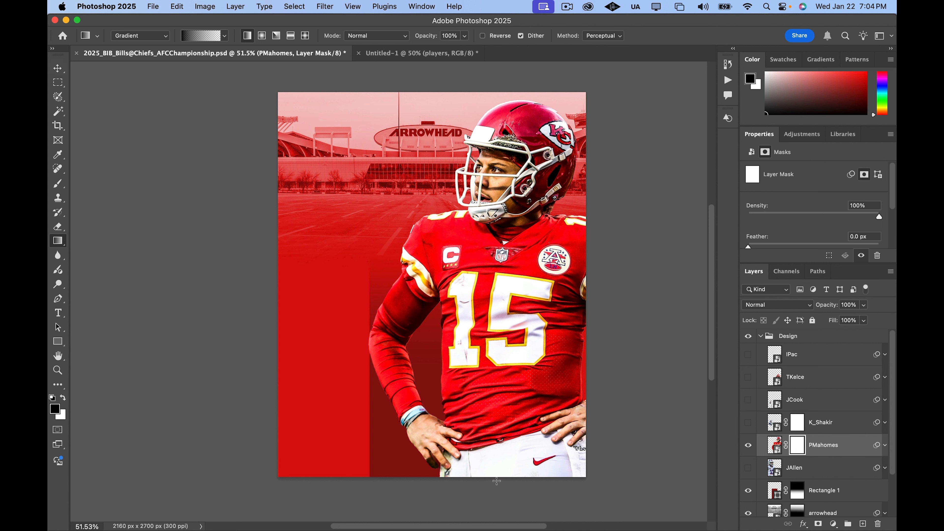
Fade PMahomes into the background with a near-vertical linear gradient on its mask, running from helmet to chest at about 55% scale
drag(498, 482, 502, 117)
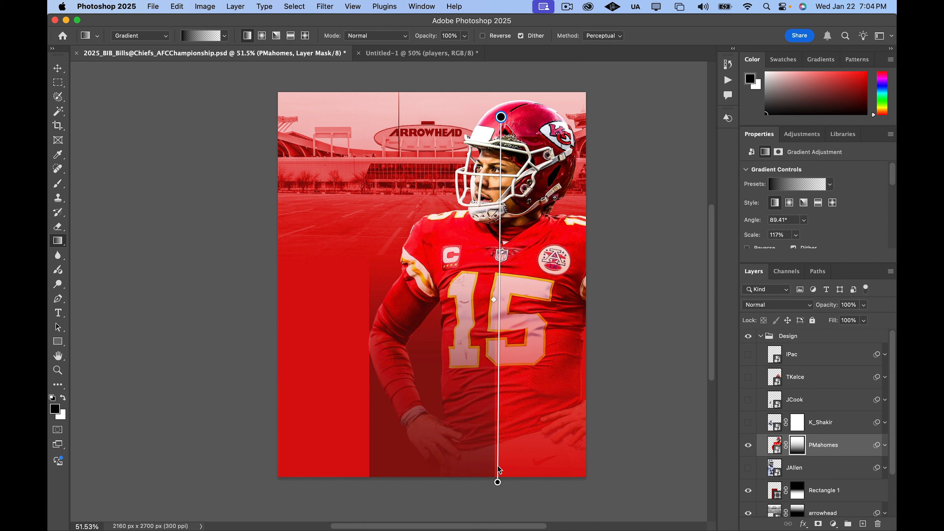
drag(499, 470, 501, 288)
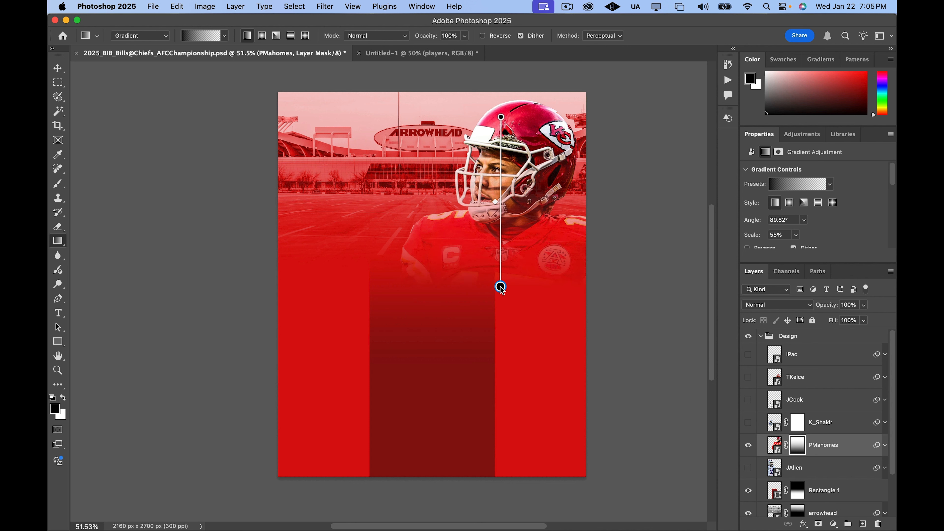
key(v)
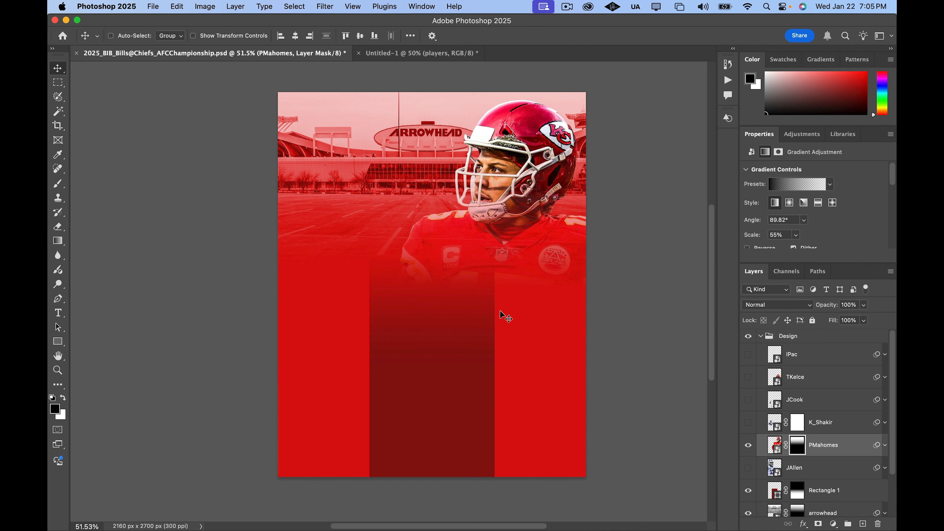
Show the JAllen layer and add a blank white layer mask to it
click(767, 470)
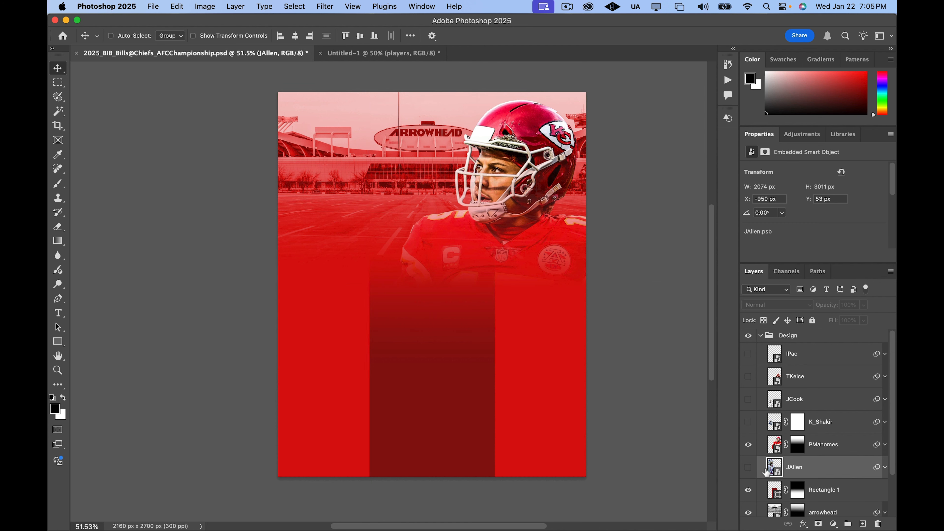
click(748, 468)
click(802, 489)
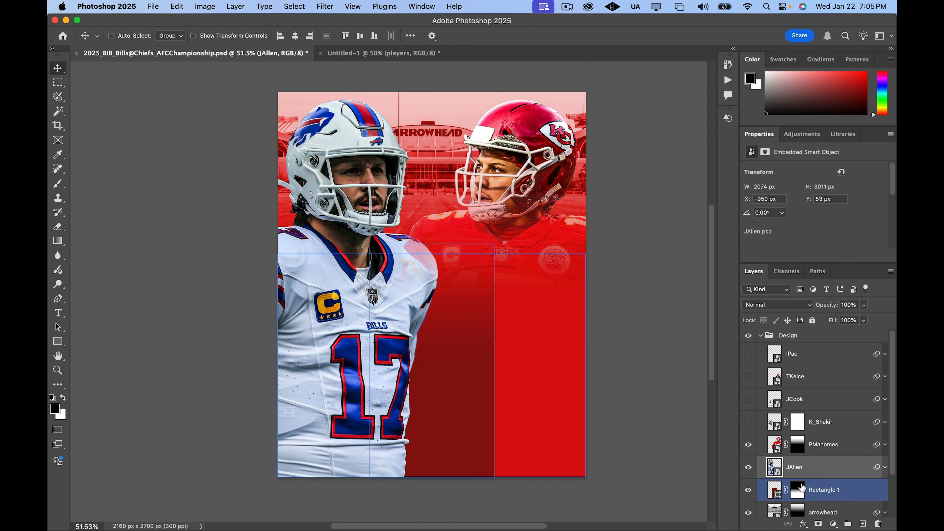
click(827, 468)
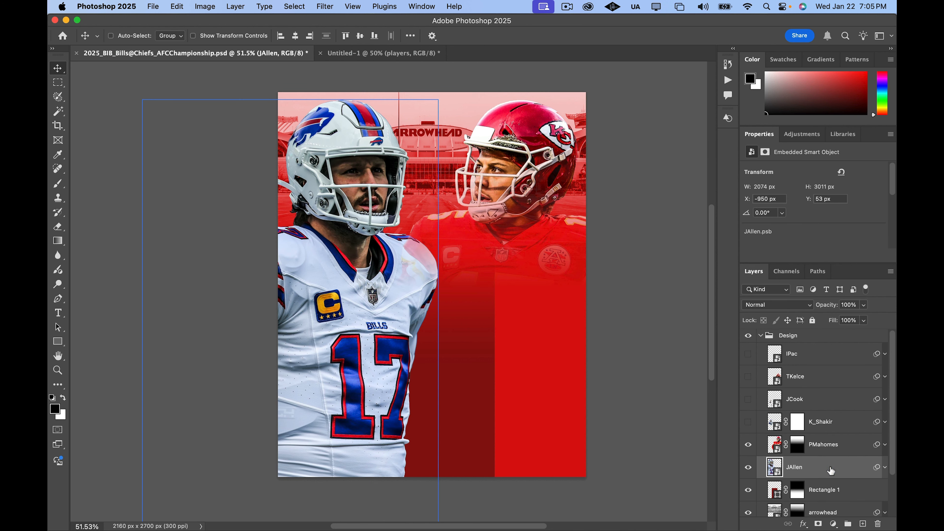
click(818, 523)
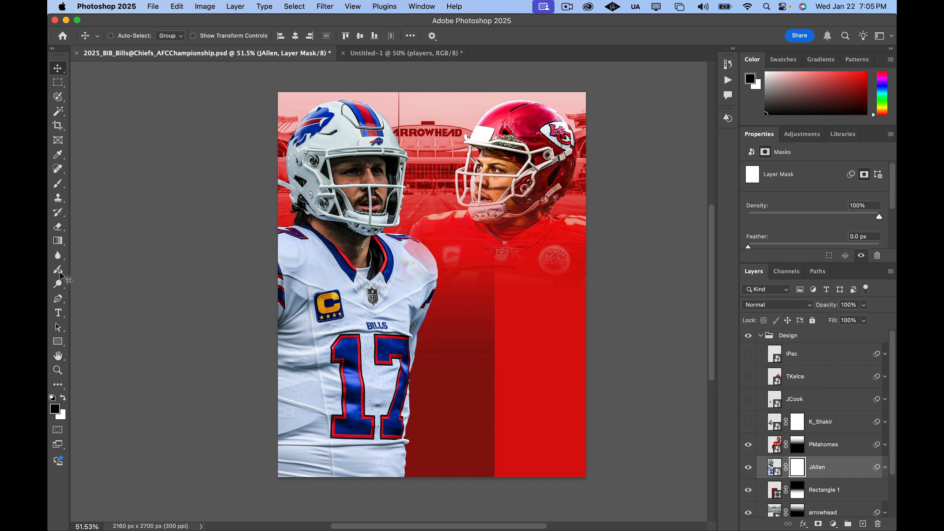
Fade JAllen into the background with a near-vertical linear gradient on its mask, running from helmet to chest at about 56% scale
click(59, 242)
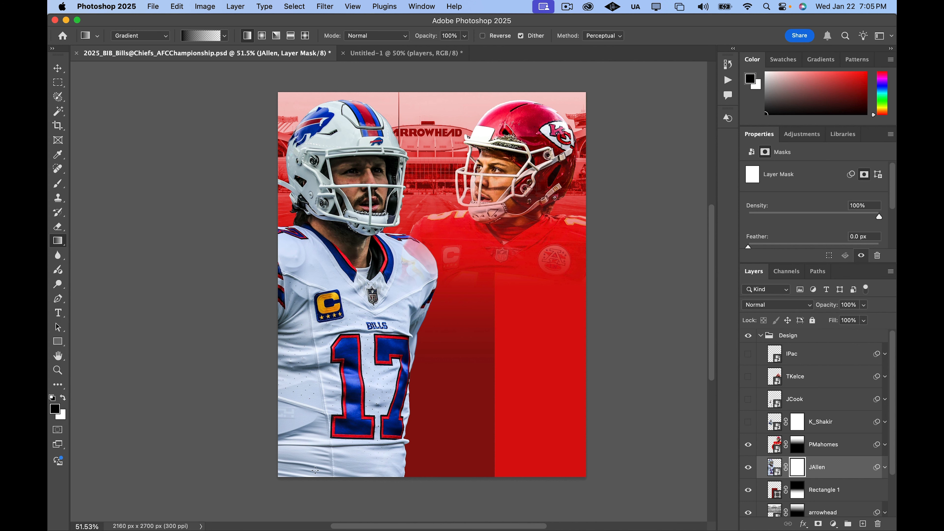
drag(337, 482, 344, 83)
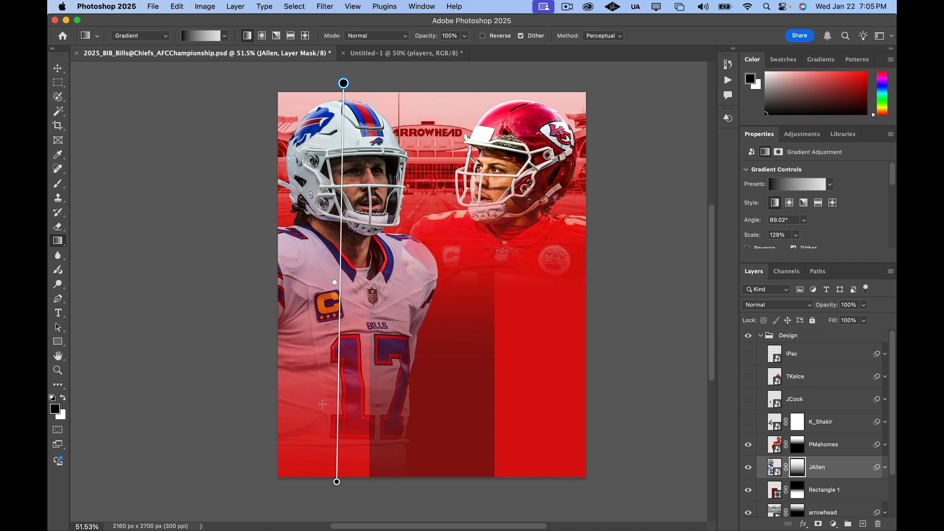
drag(337, 482, 340, 325)
drag(344, 84, 343, 135)
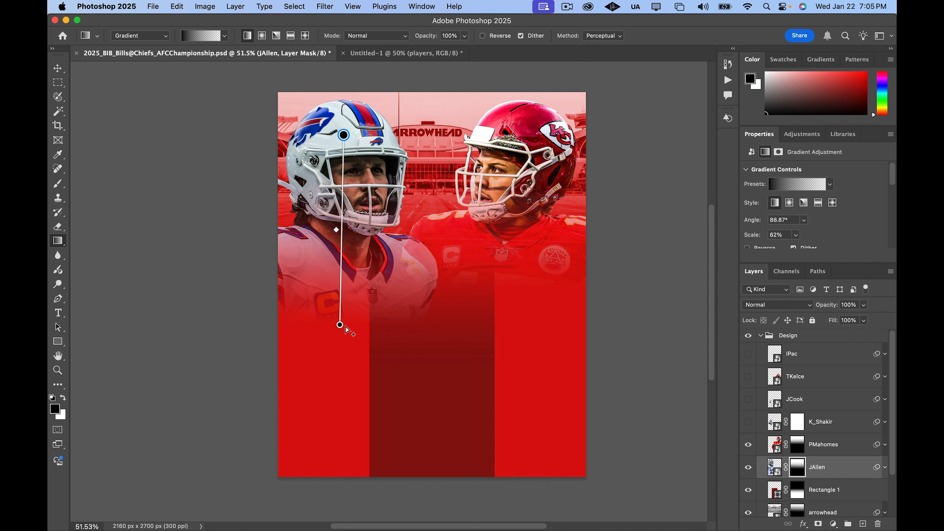
drag(339, 325, 341, 319)
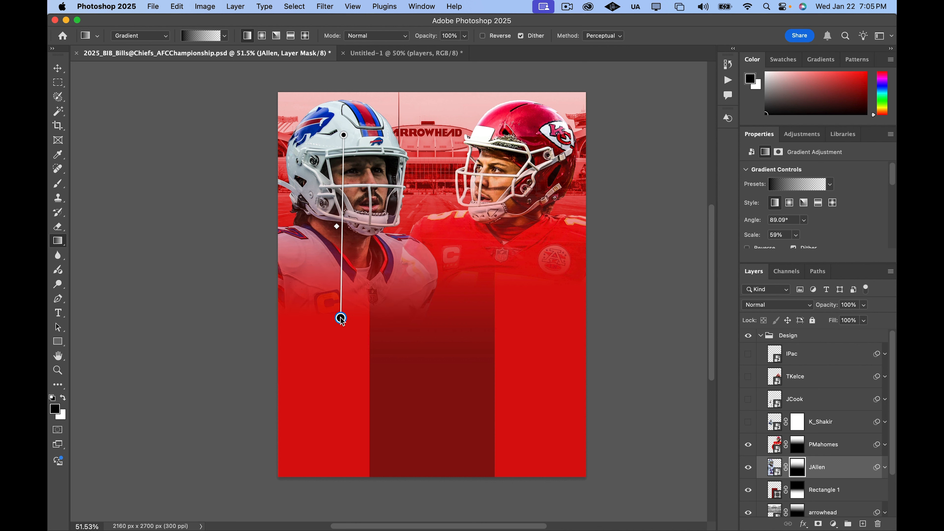
drag(341, 319, 342, 309)
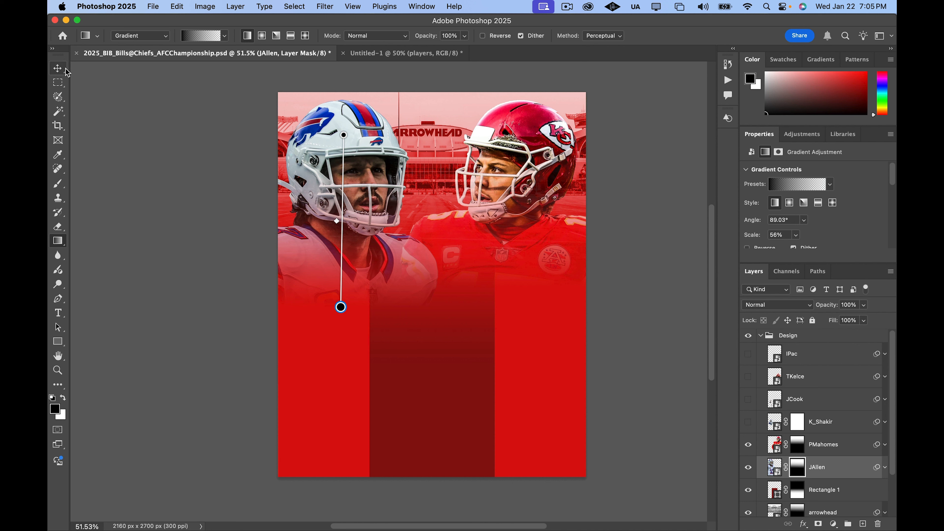
Show the K_Shakir layer and fade its lower body with a near-vertical linear gradient on its mask, at about 33% scale
click(57, 69)
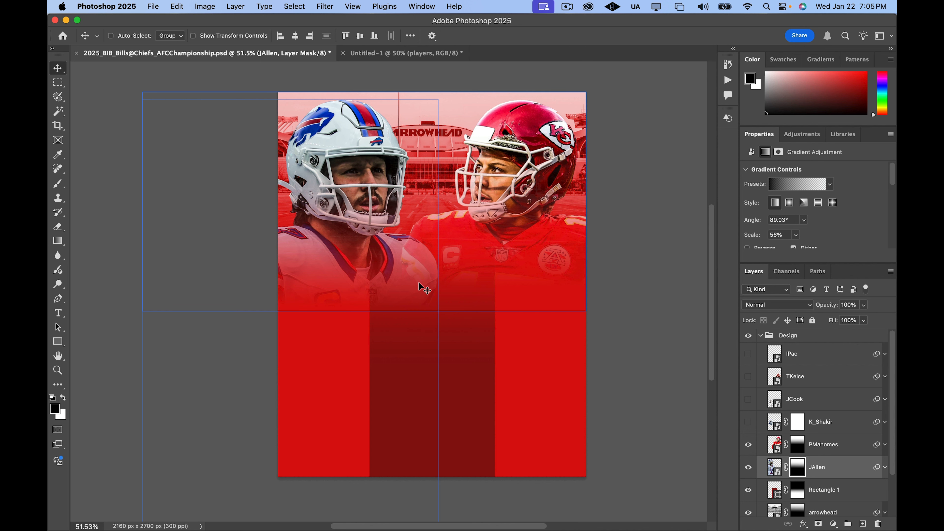
click(748, 424)
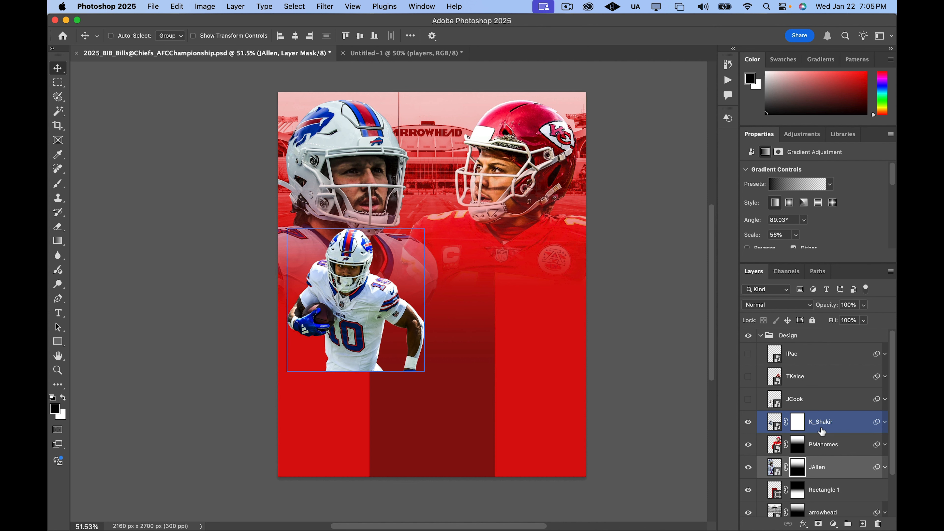
click(799, 427)
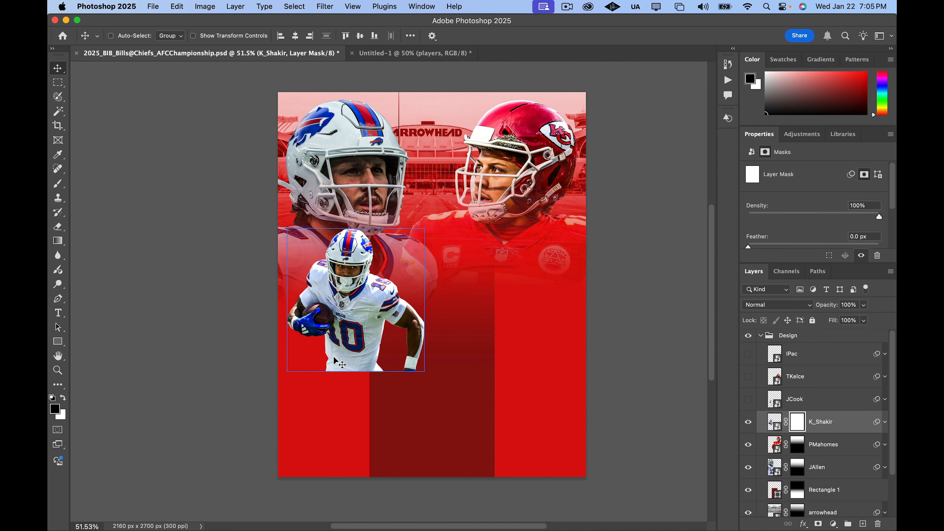
key(g)
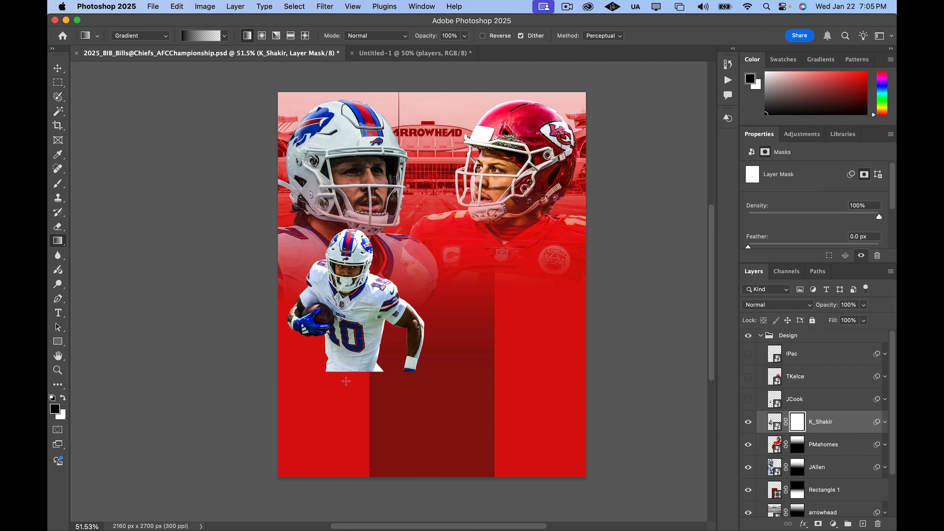
drag(348, 379, 351, 267)
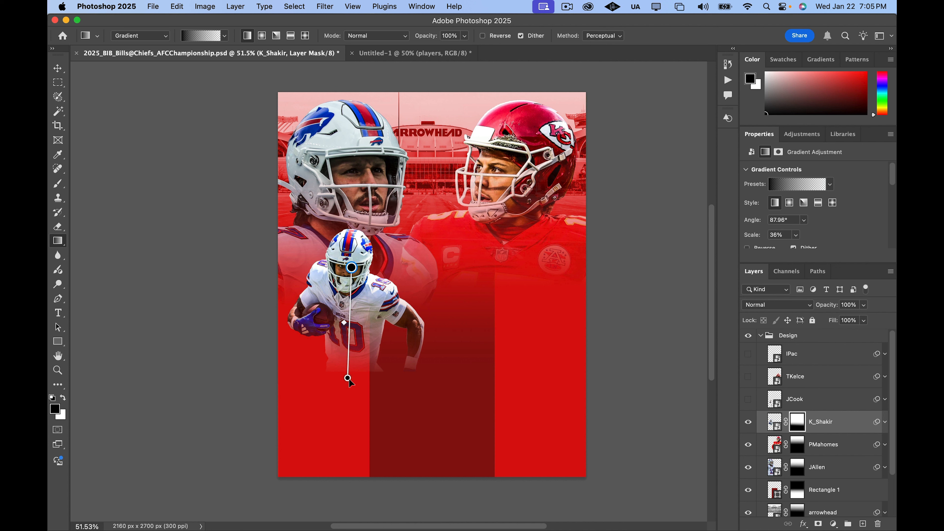
drag(348, 379, 349, 370)
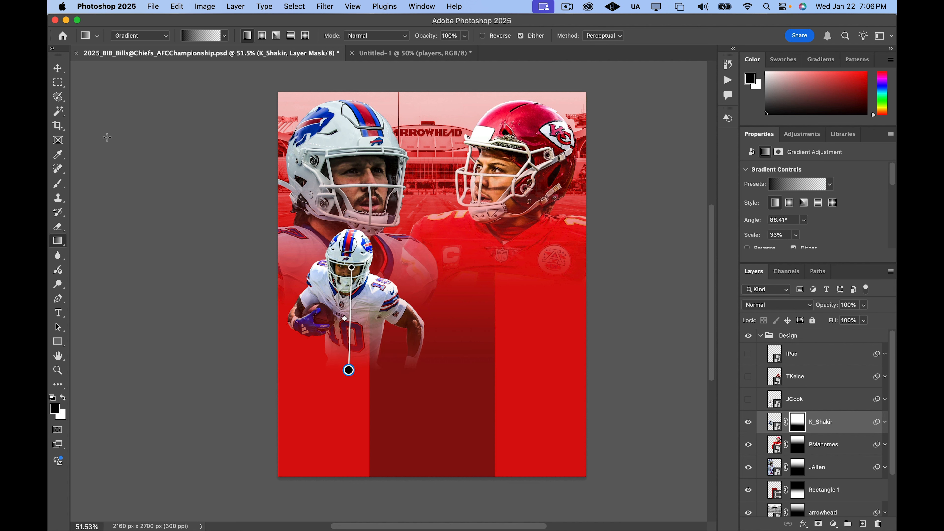
click(58, 68)
super+click(466, 342)
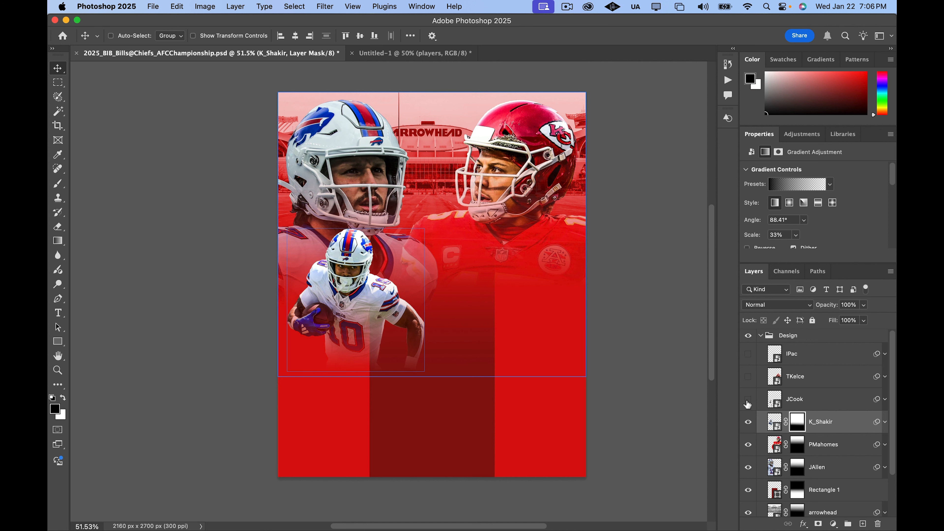
Show the TKelce layer and add a blank white layer mask to it
click(749, 377)
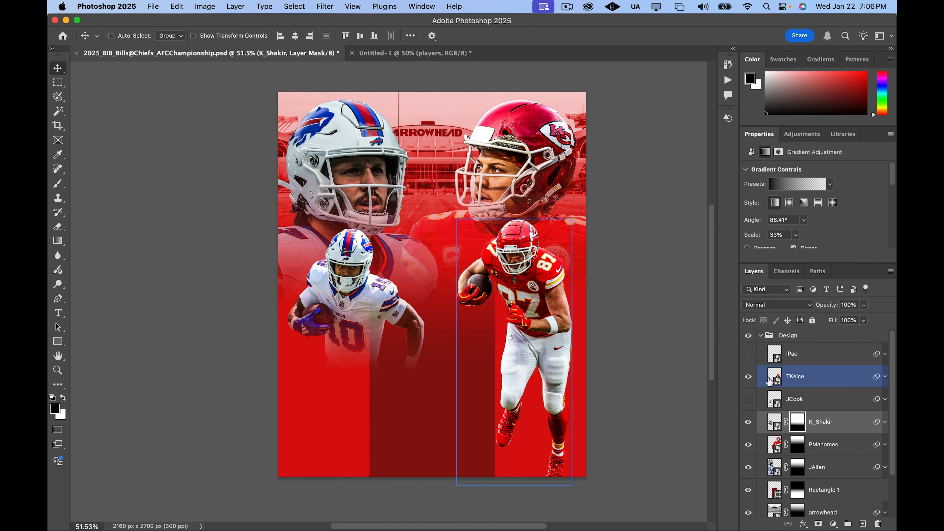
click(845, 383)
click(818, 523)
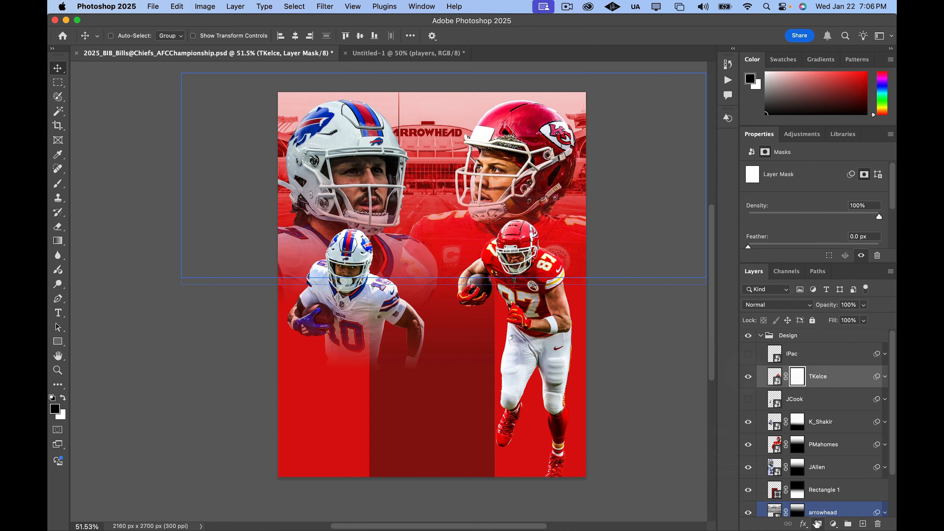
Fade TKelce's legs into the background with a near-vertical linear gradient on its mask, starting just above the helmet, at about 54% scale
key(g)
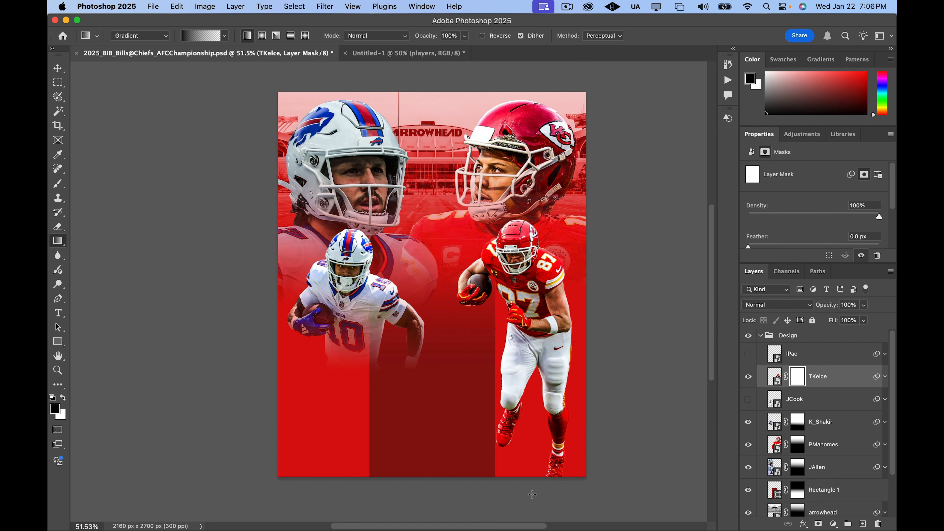
drag(535, 481, 530, 192)
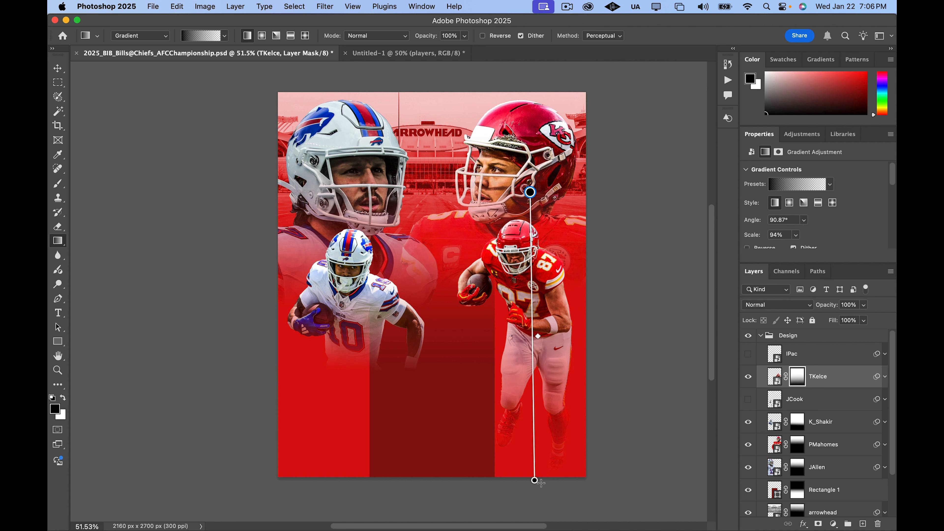
drag(535, 481, 533, 380)
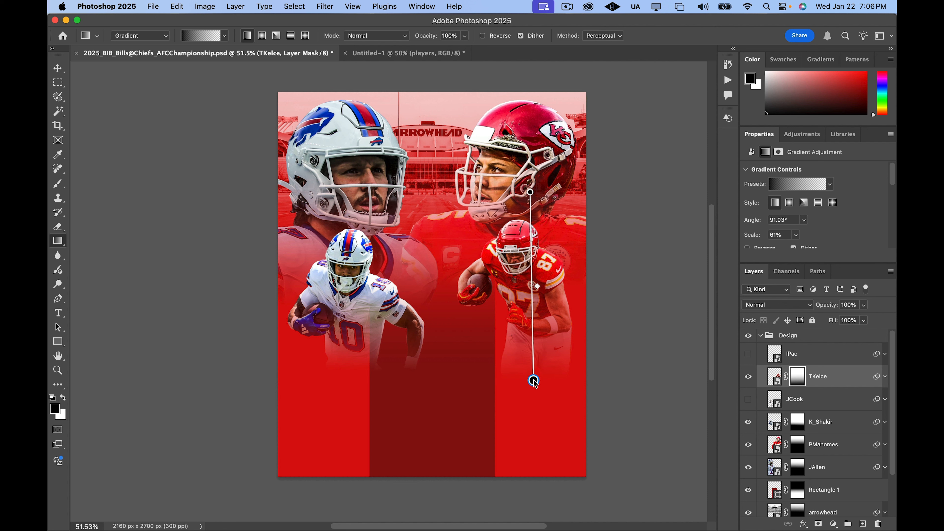
drag(533, 381, 534, 382)
drag(528, 200, 526, 224)
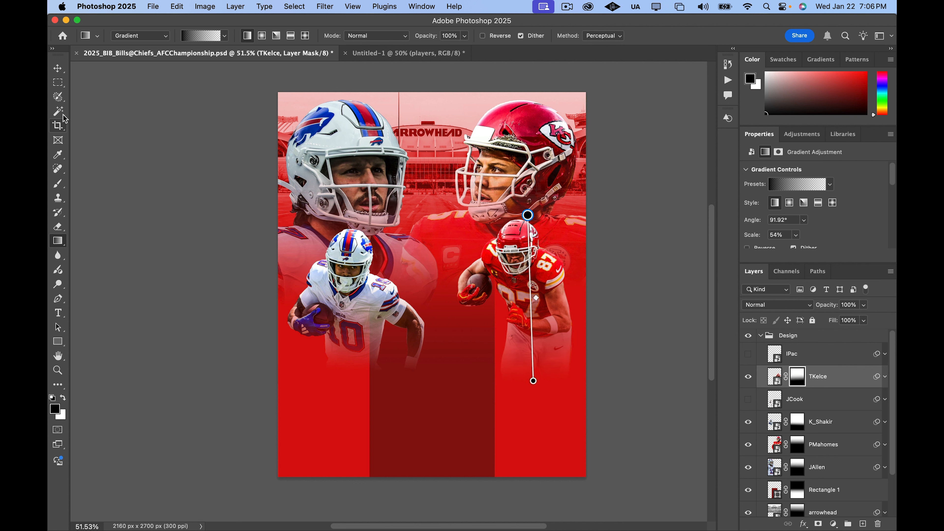
click(58, 68)
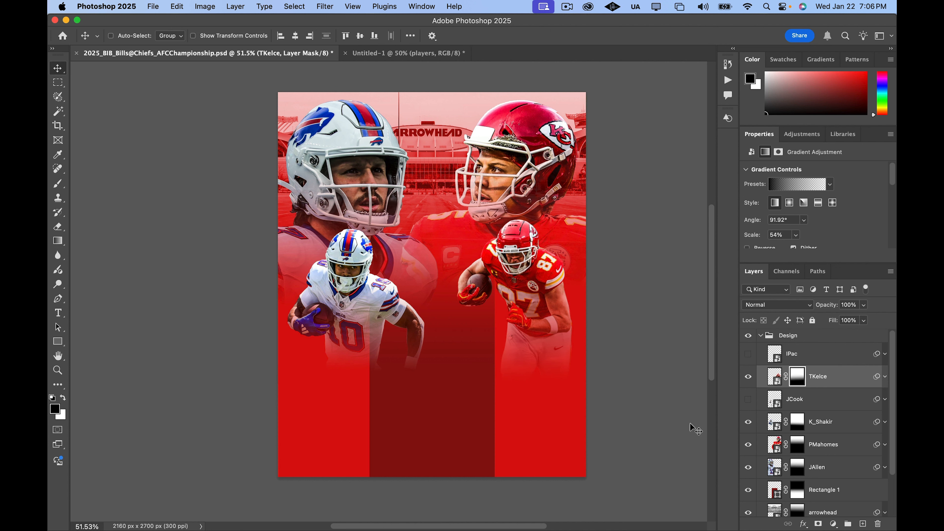
Show the JCook and IPac layers
click(748, 399)
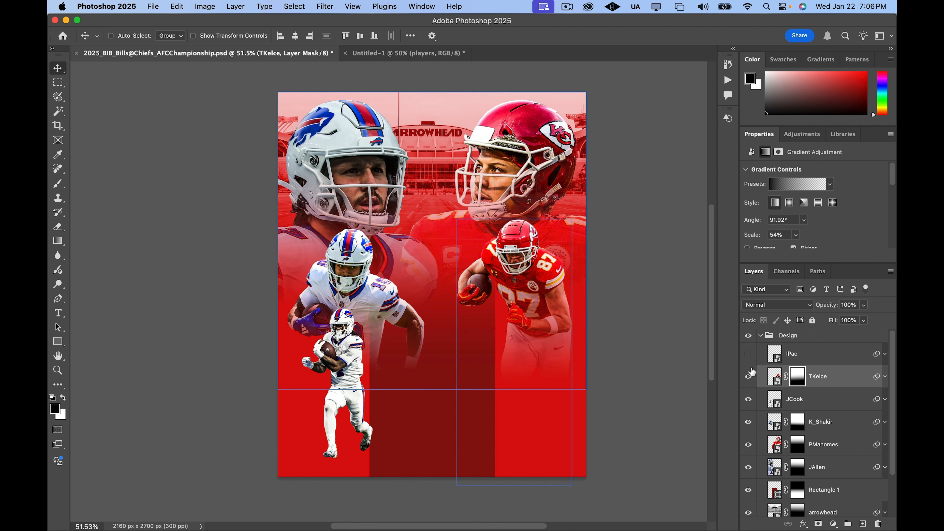
click(748, 354)
click(846, 448)
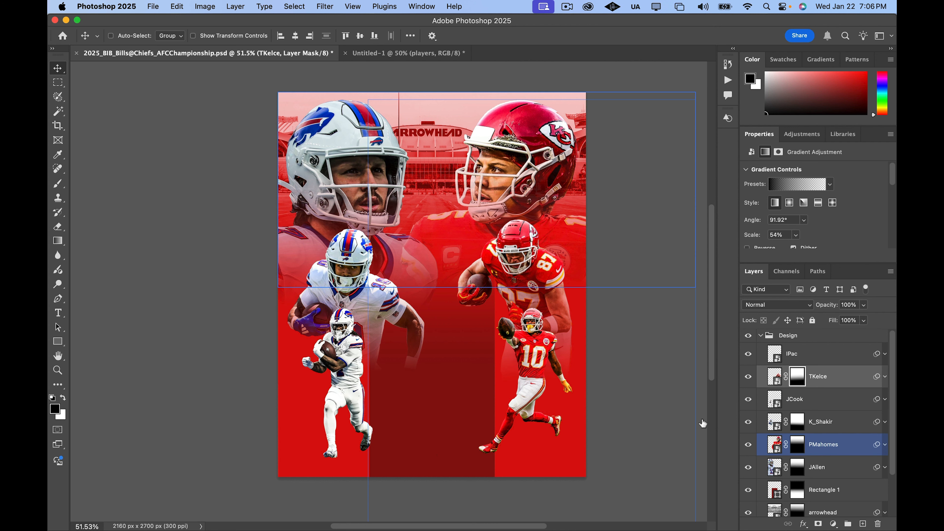
Move the PMahomes and JAllen layers together below Rectangle 1, and compare the poster with and without the rectangle
click(842, 476)
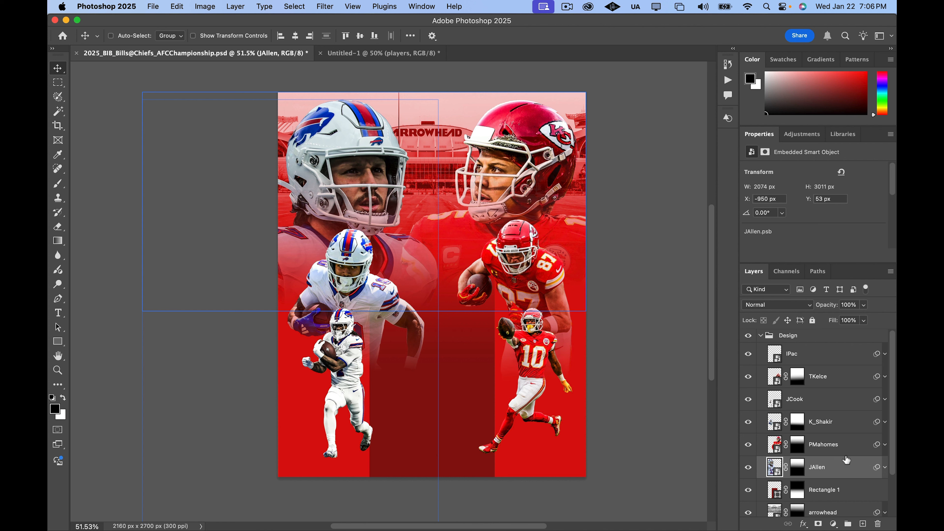
click(853, 453)
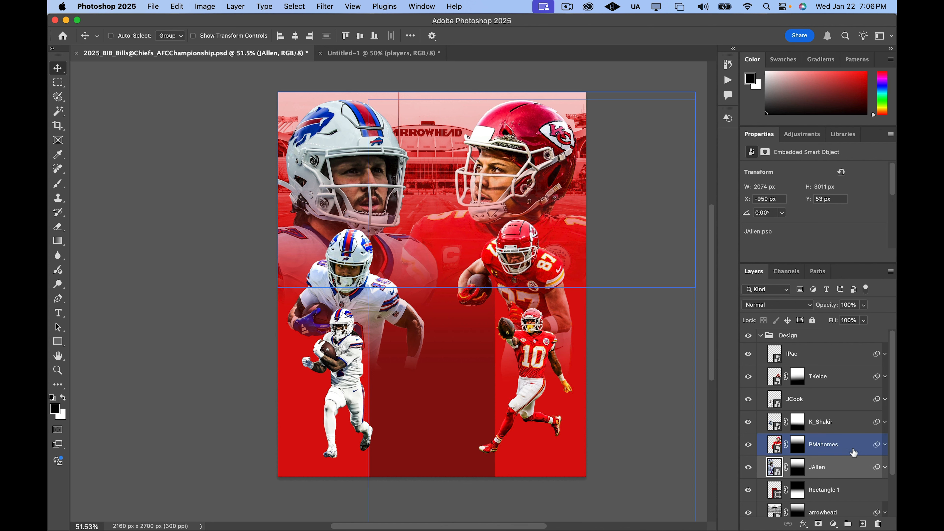
shift+click(855, 466)
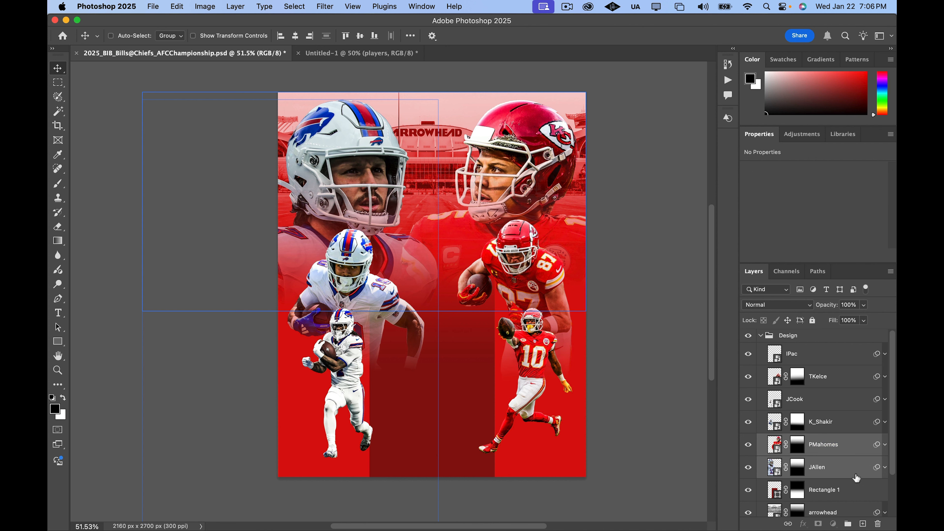
drag(857, 478, 852, 502)
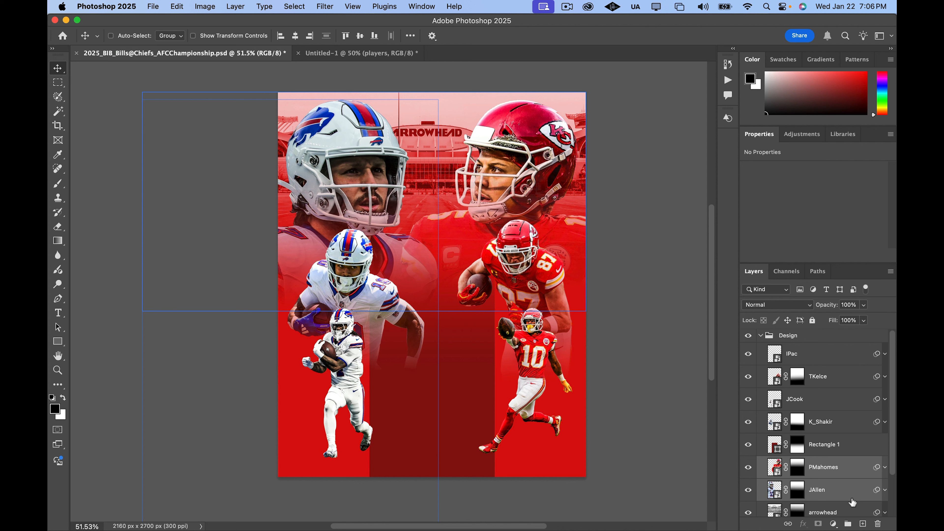
click(794, 450)
click(748, 445)
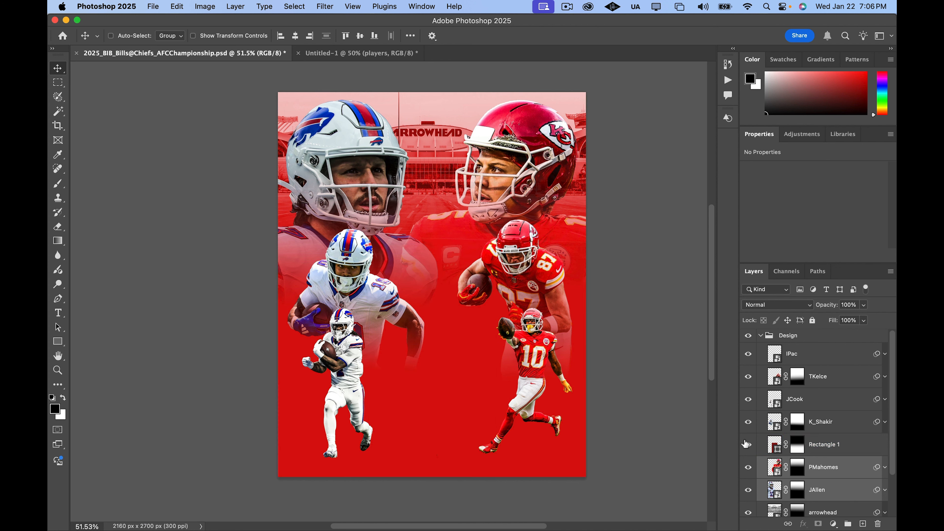
click(748, 444)
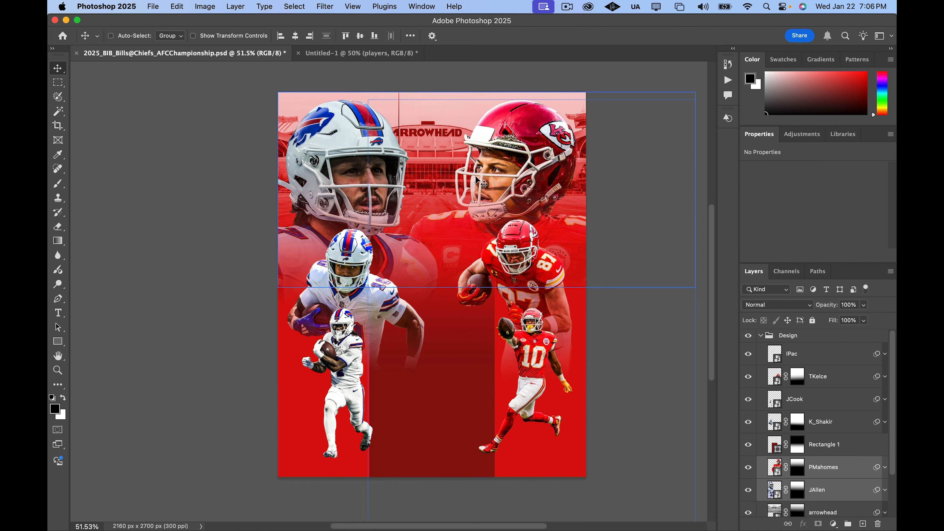
Lower the opacity of Rectangle 1 to 89%
click(852, 446)
click(865, 307)
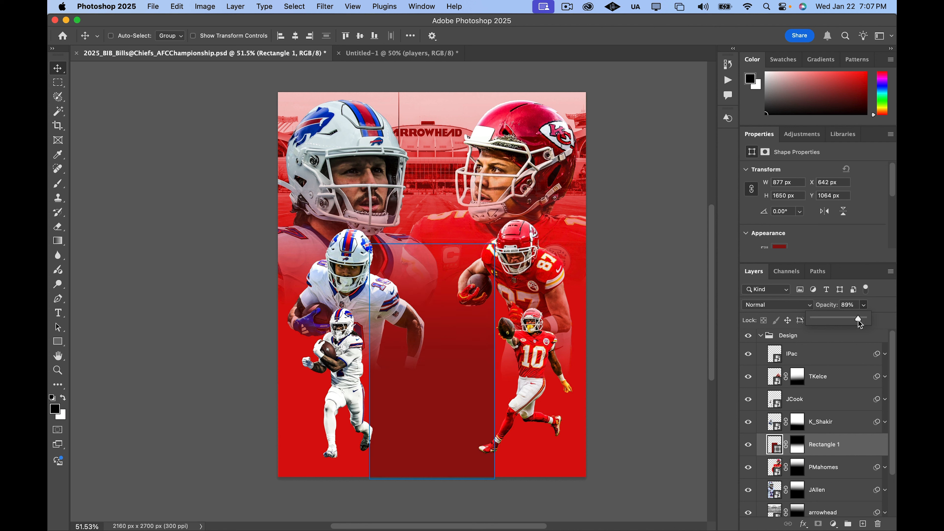
click(58, 70)
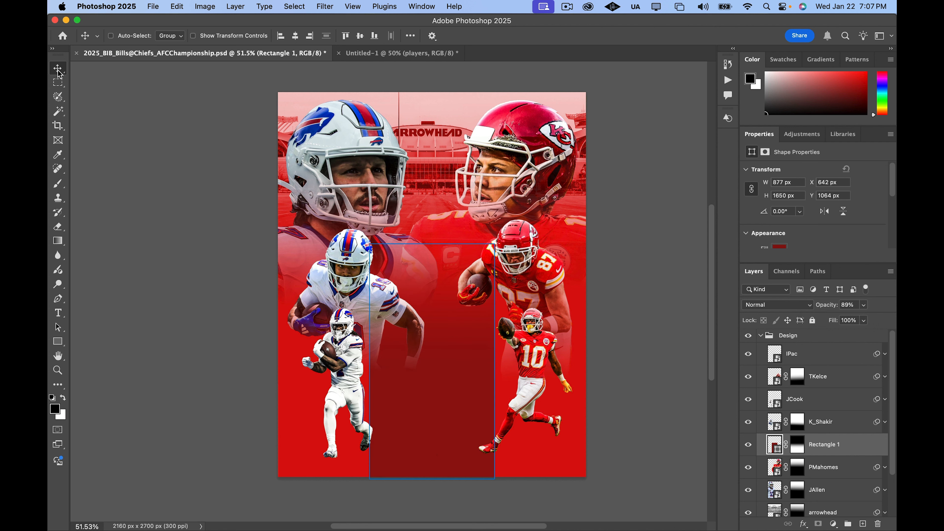
Hide the Design group to expose the Rams vs Cardinals reference poster beneath it
click(788, 337)
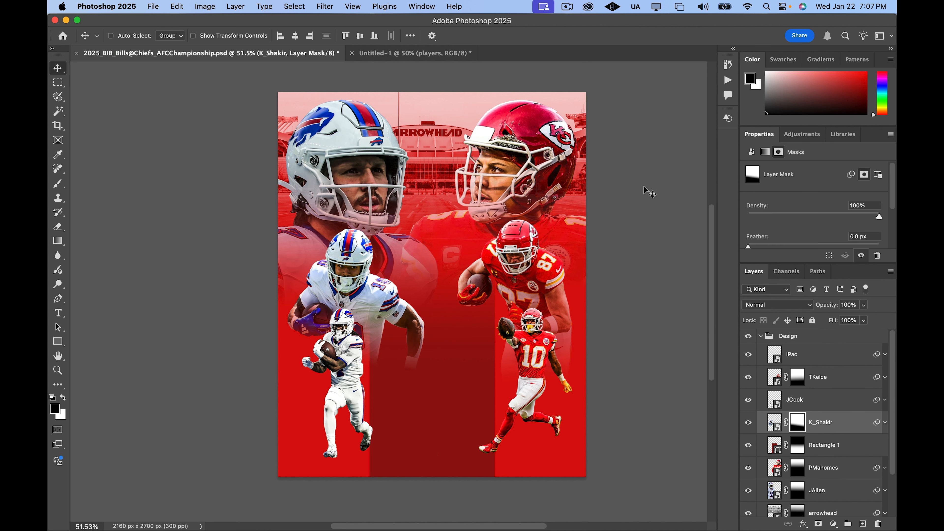
click(753, 338)
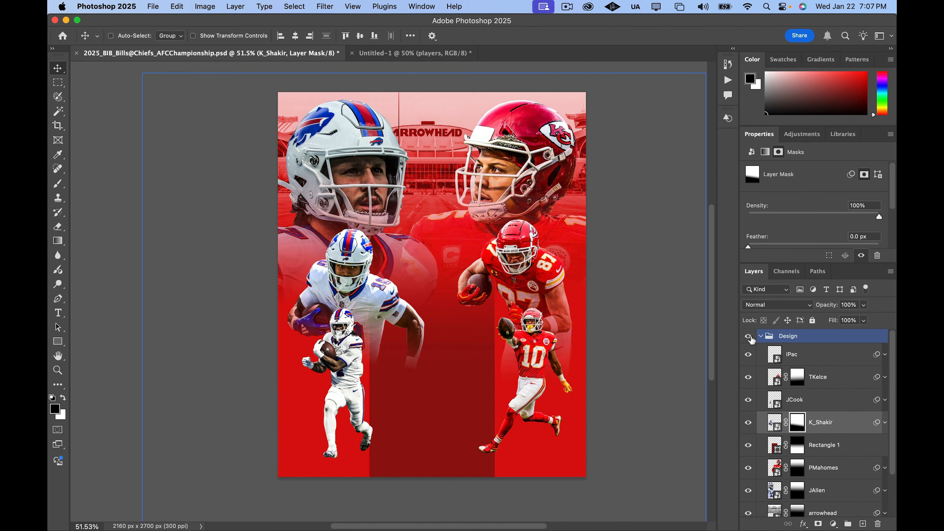
click(749, 337)
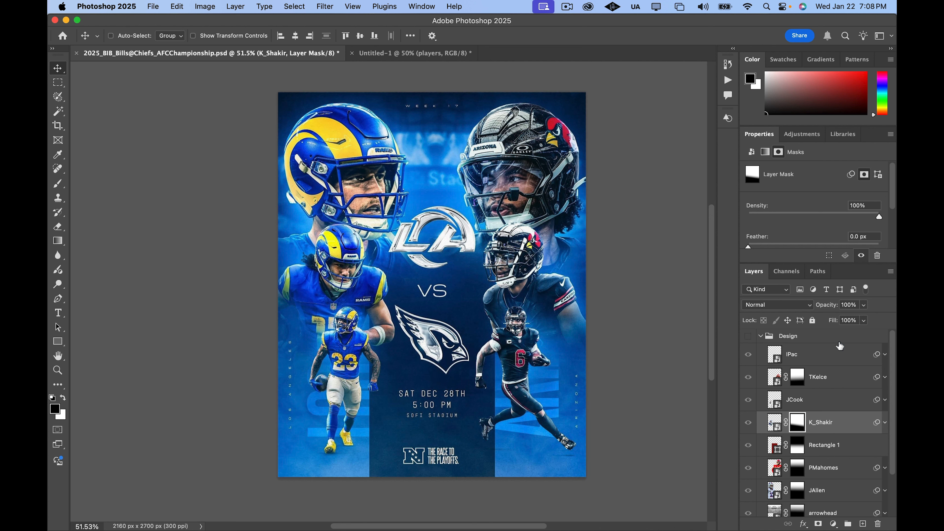
Place Chrome-Bills-Logo.png from the Desktop as an embedded image above the Design group
drag(841, 342, 801, 390)
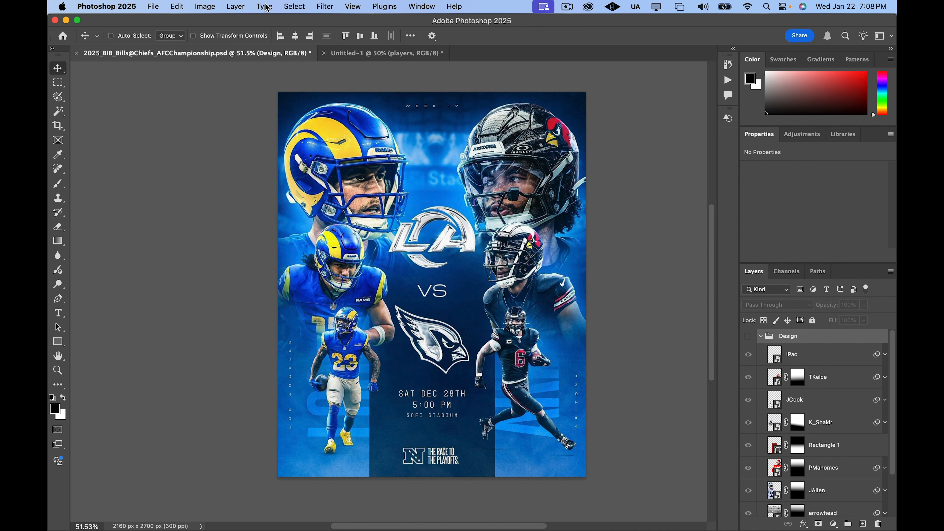
click(154, 7)
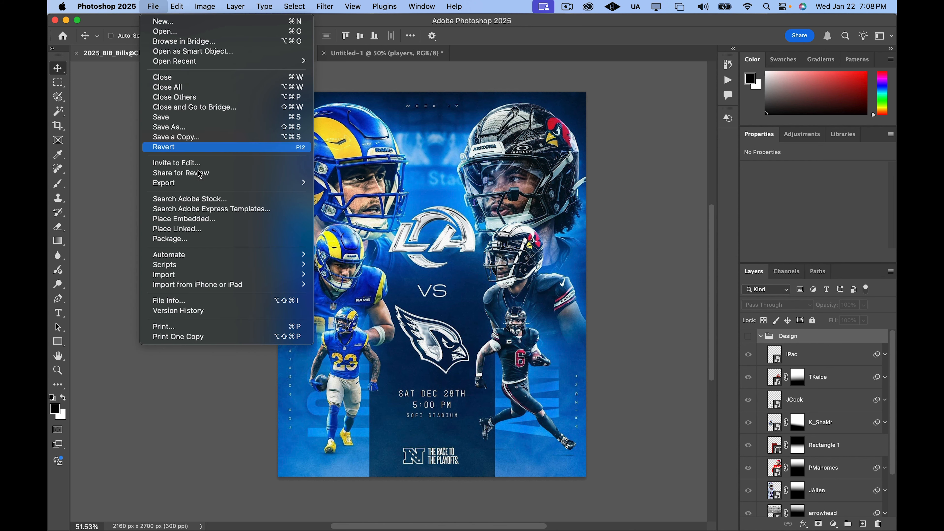
click(204, 222)
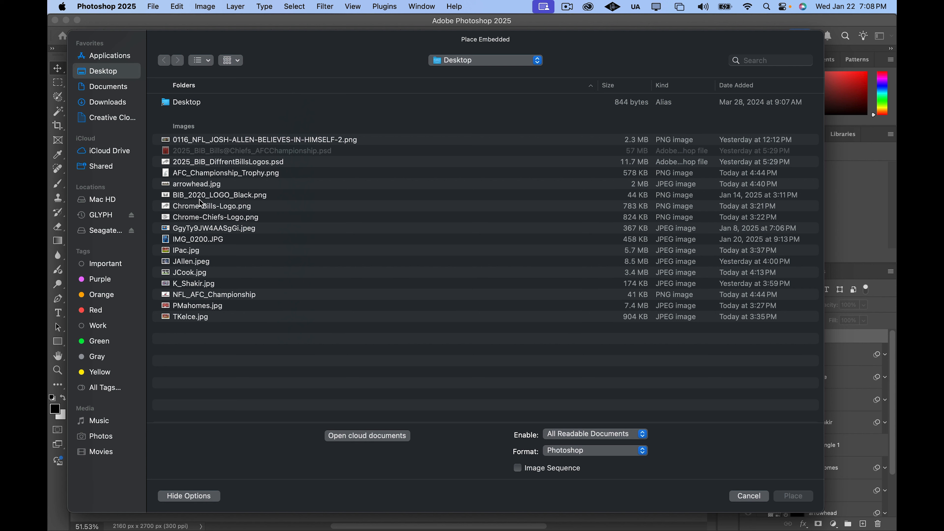
click(201, 208)
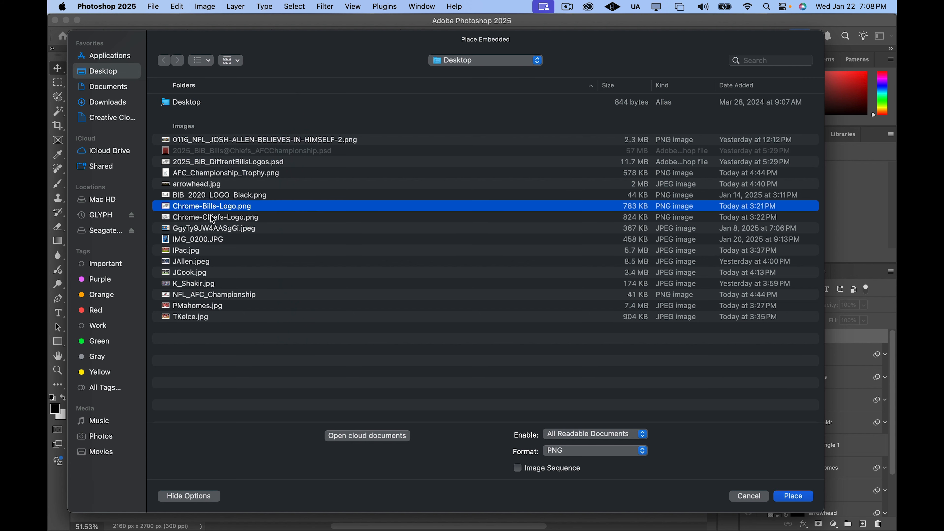
click(797, 502)
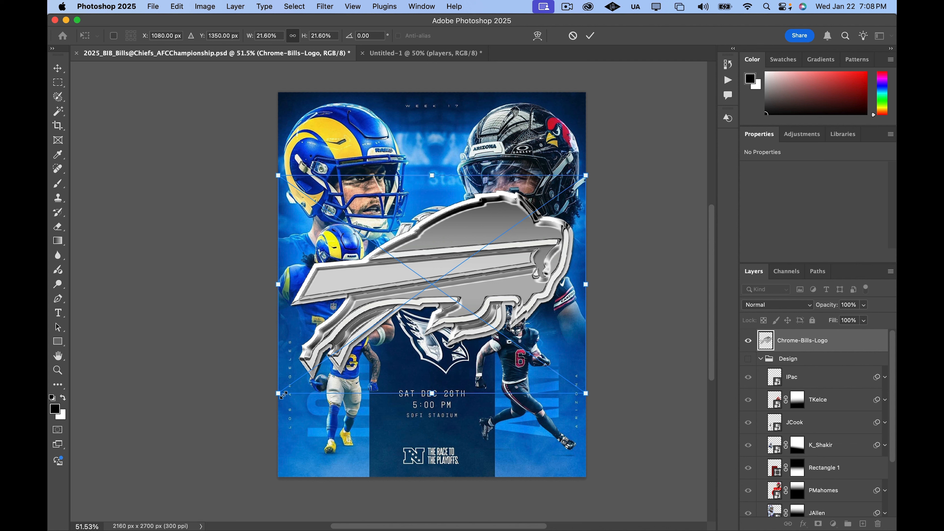
Scale the Bills logo down proportionally to the width of the reference's LA logo and position it centred over that logo
drag(280, 395, 460, 267)
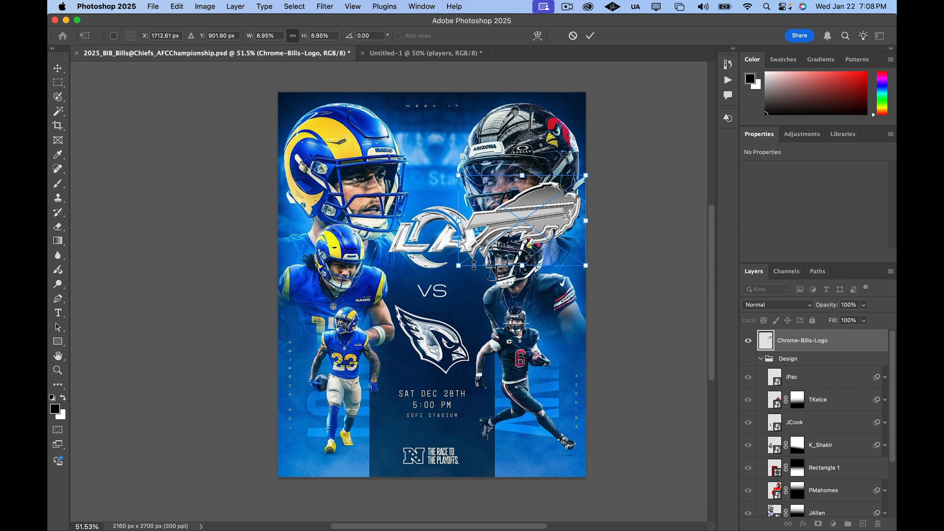
drag(544, 219, 453, 237)
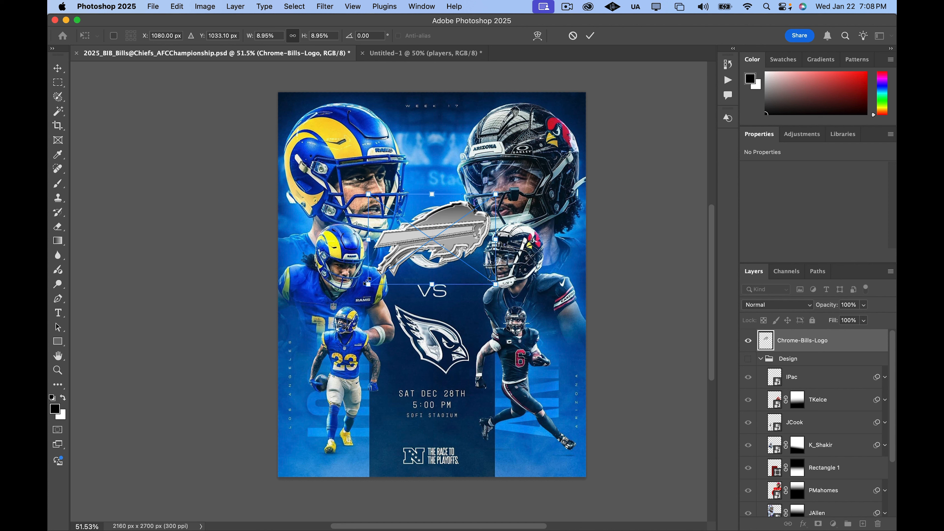
drag(368, 281, 400, 262)
drag(461, 227, 446, 239)
key(Return)
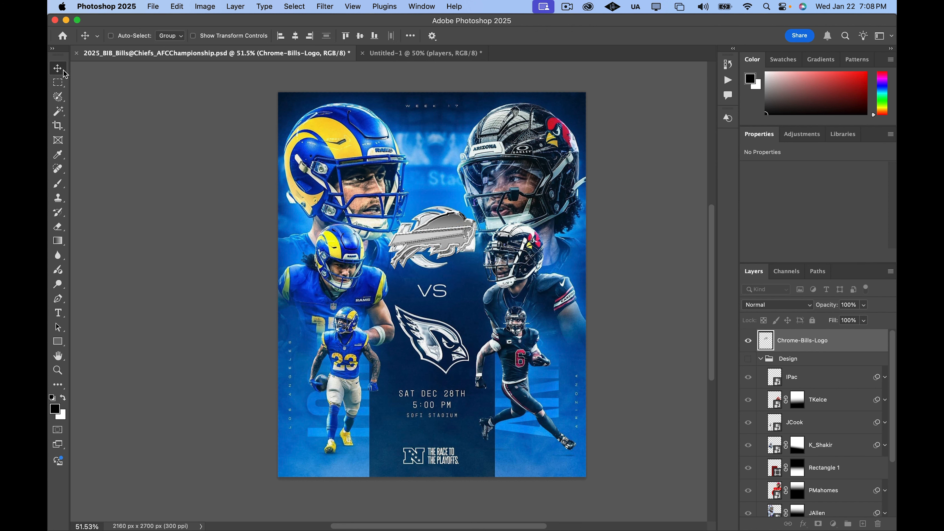
Place Chrome-Chiefs-Logo.png from the Desktop as an embedded image above the Bills logo layer
click(153, 8)
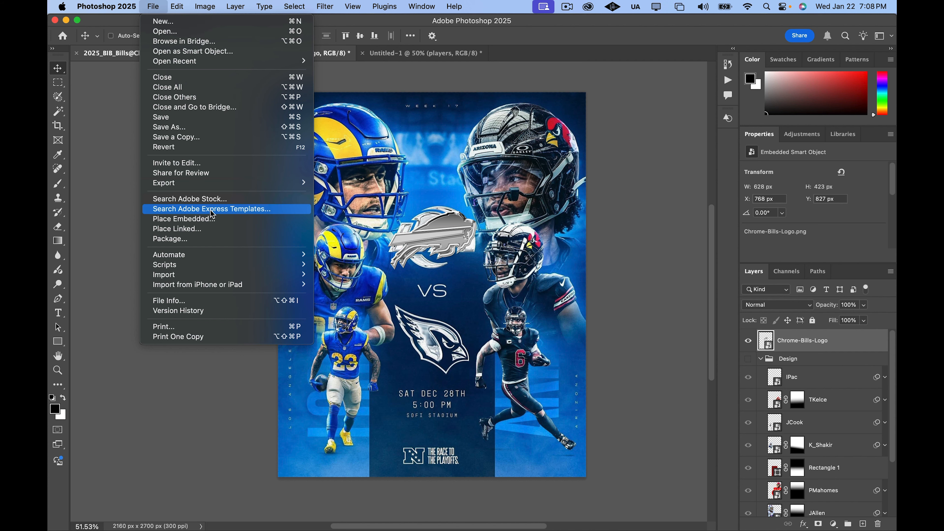
click(457, 231)
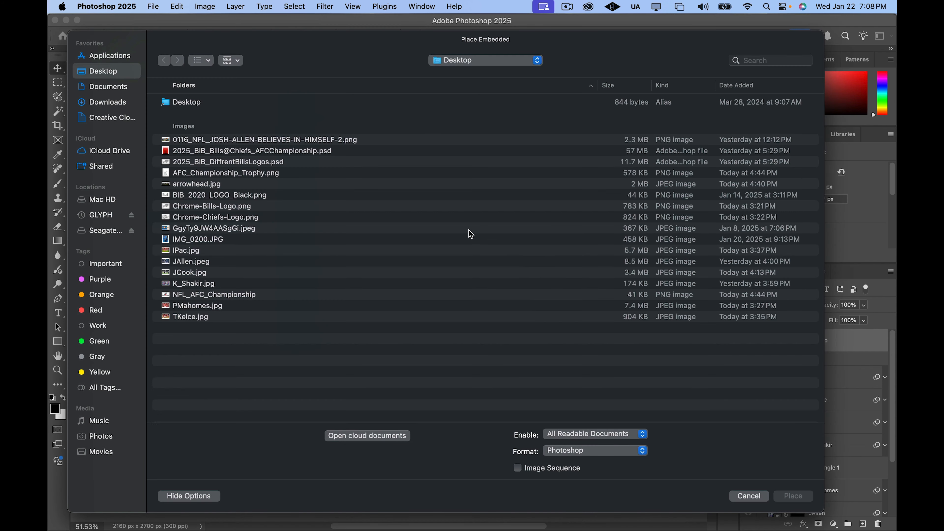
click(200, 218)
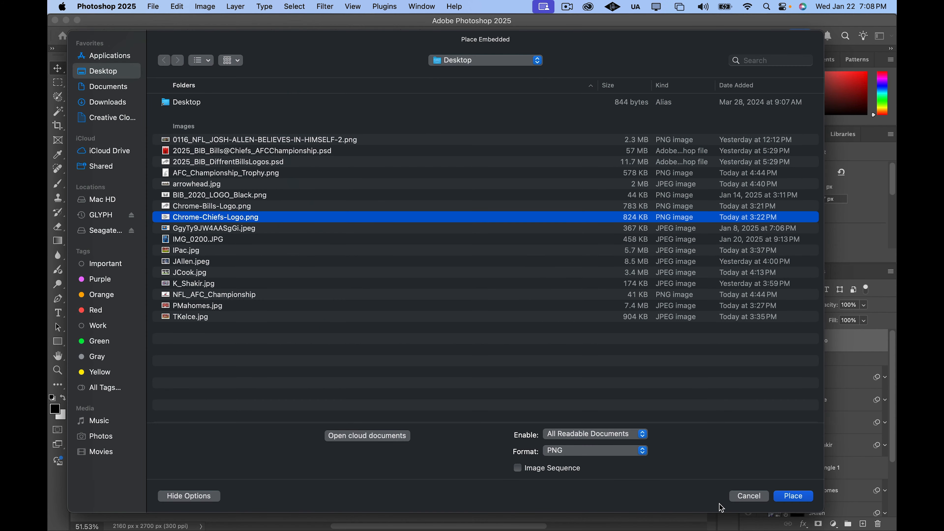
click(794, 496)
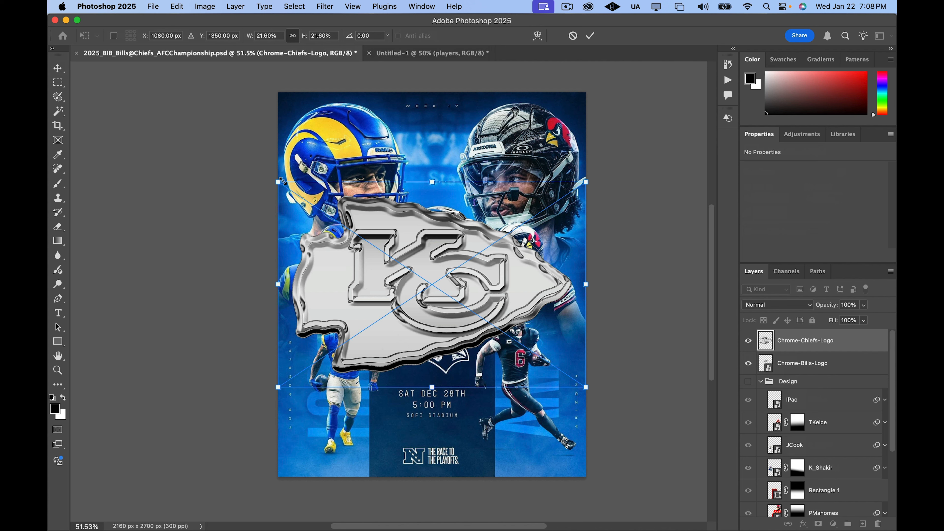
Scale the Chiefs logo proportionally to about 7.7% and position it over the reference poster's Cardinals logo
drag(283, 181, 468, 309)
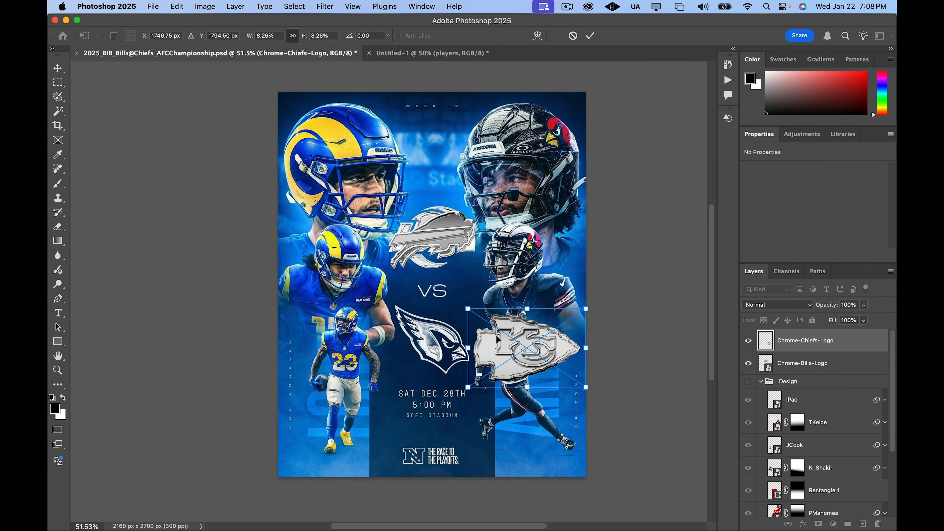
drag(519, 350, 433, 342)
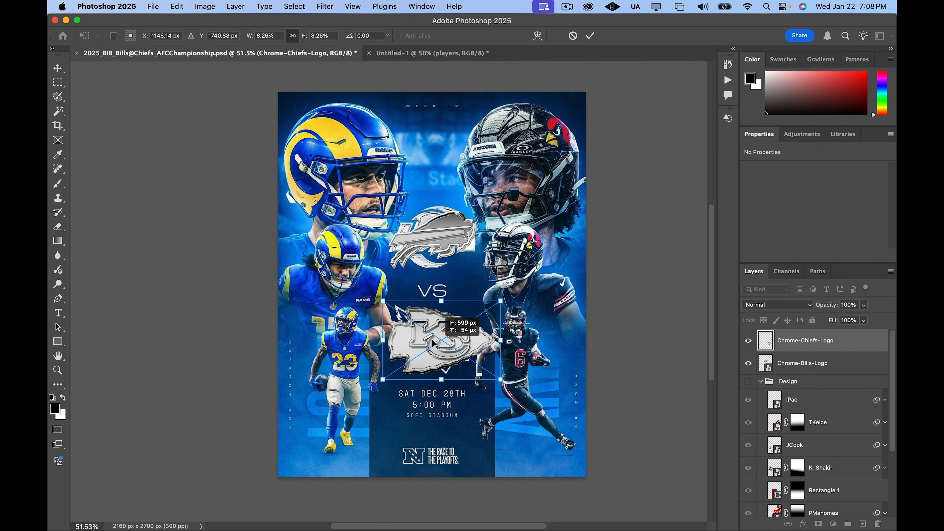
drag(384, 303, 393, 308)
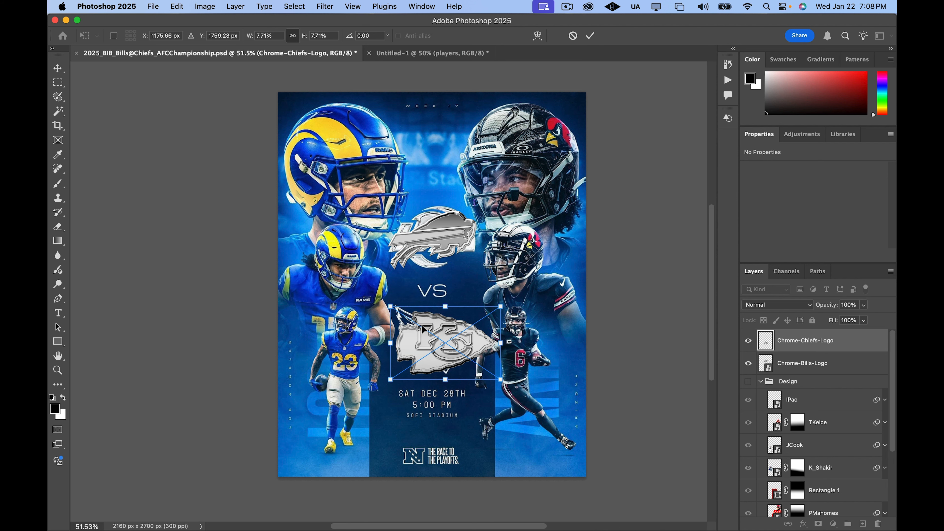
drag(442, 334, 438, 337)
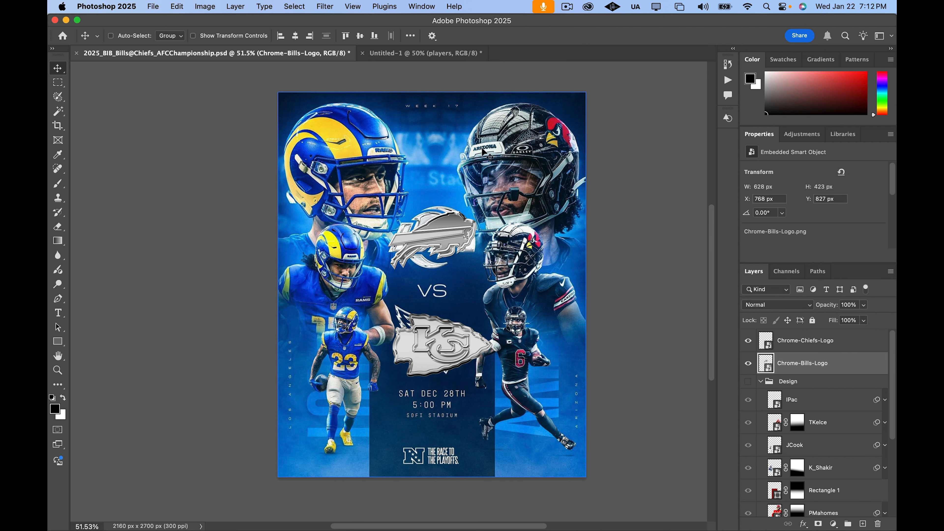
Reorder the Chrome-Chiefs-Logo layer so it sits directly below Chrome-Bills-Logo
scroll(389, 245, up, 5)
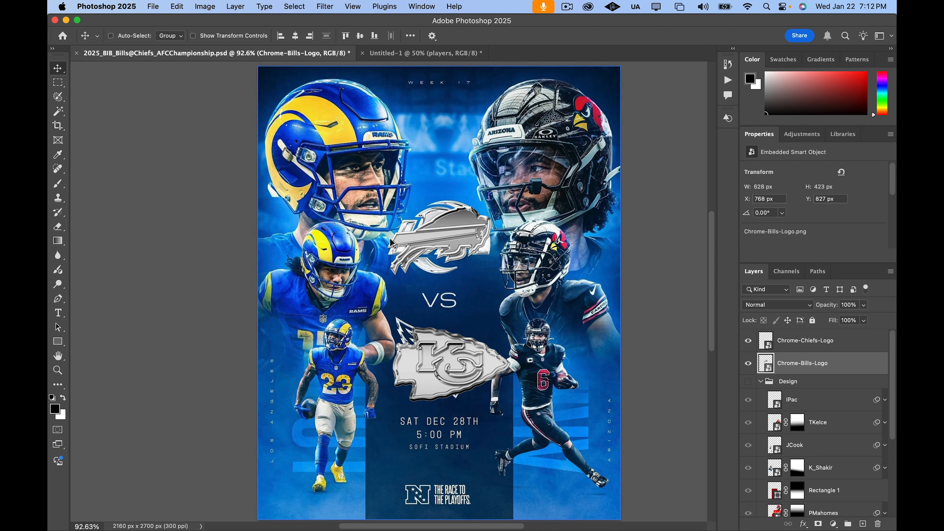
scroll(478, 324, down, 2)
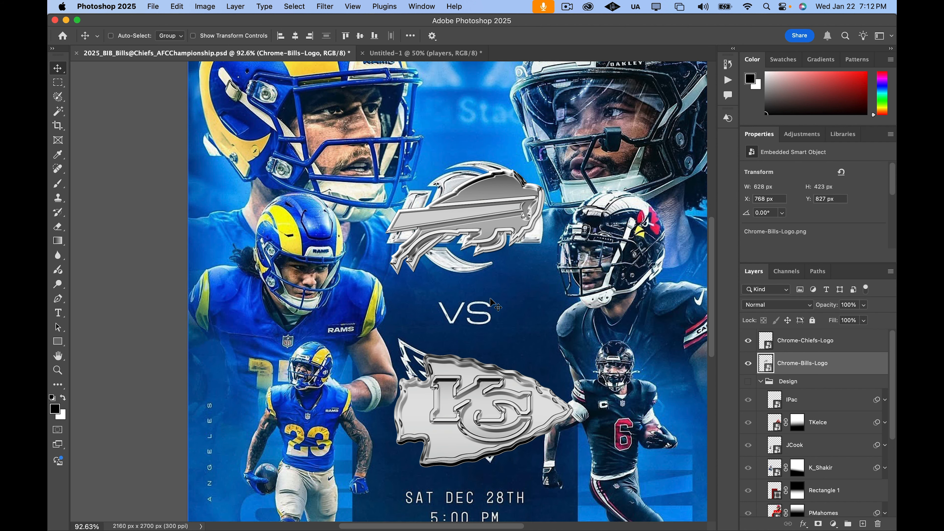
click(842, 340)
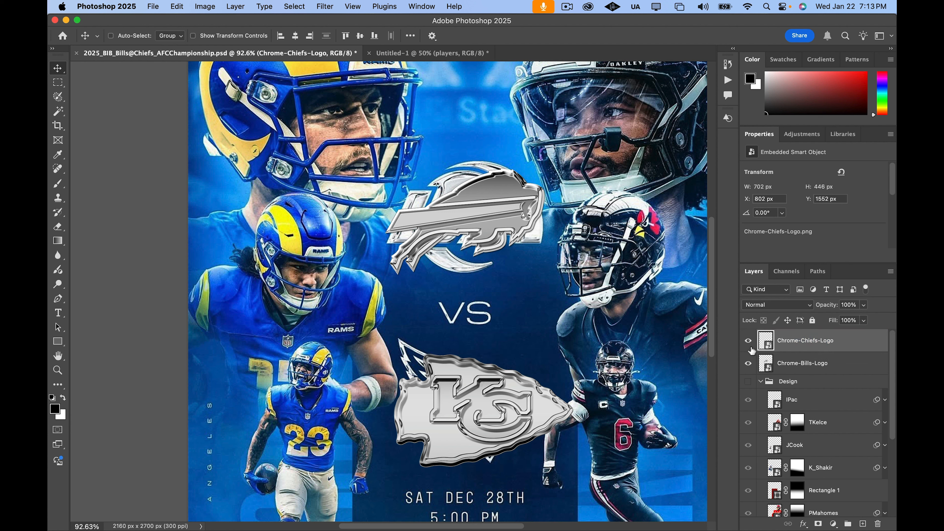
drag(844, 349, 844, 369)
Scale the Chiefs logo down proportionally to about 6.5%, matching the Bills logo's width, and align it over the Cardinals logo
key(ctrl+t)
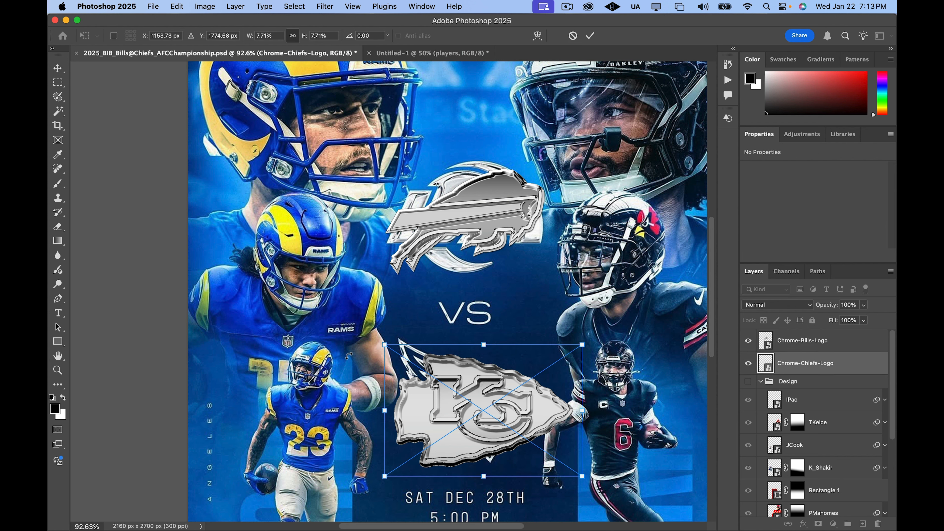
drag(382, 341, 413, 355)
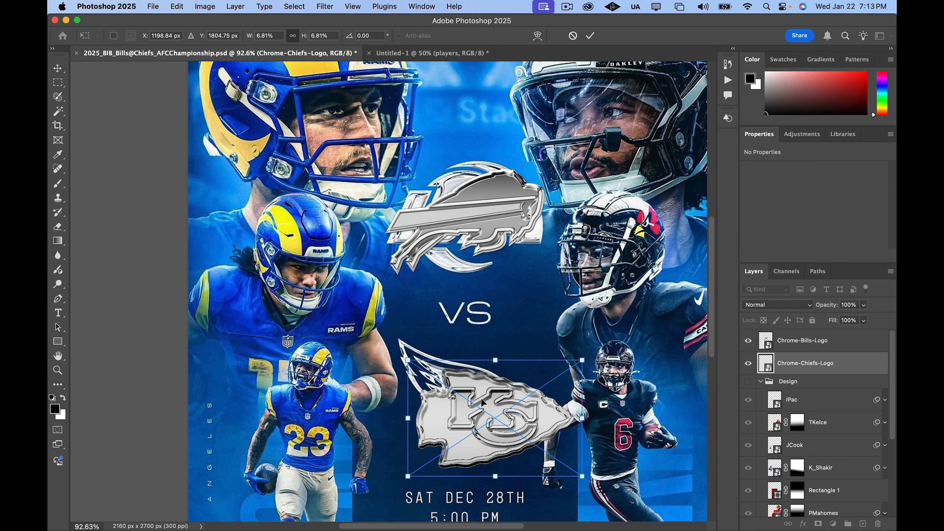
drag(485, 413, 465, 396)
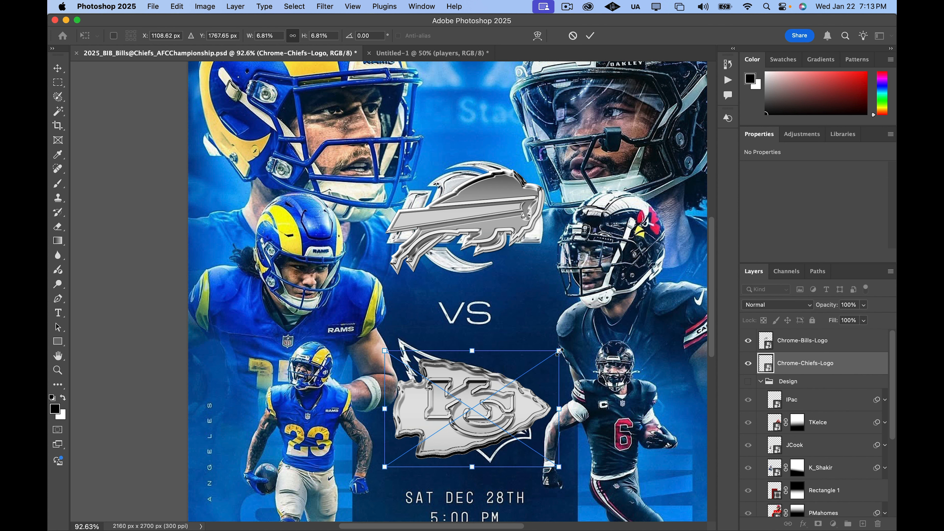
drag(559, 352, 551, 356)
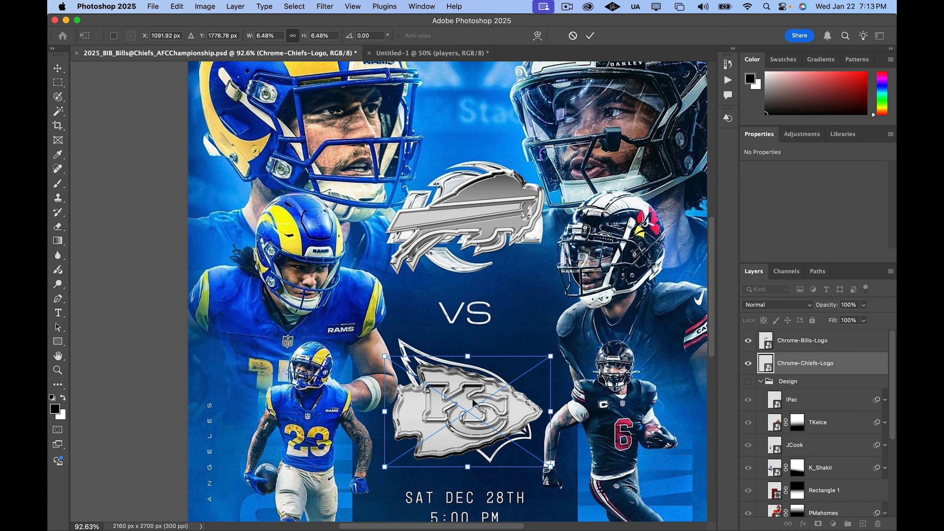
drag(473, 403, 478, 400)
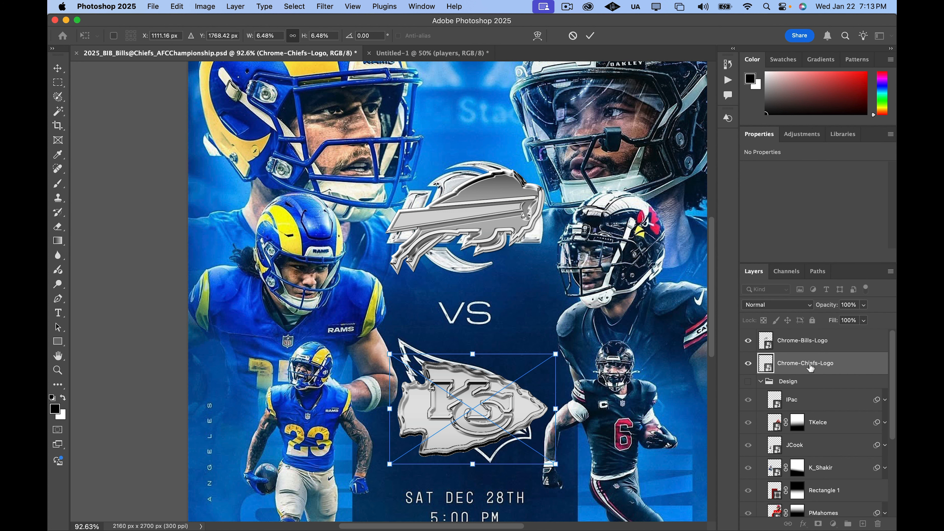
click(862, 345)
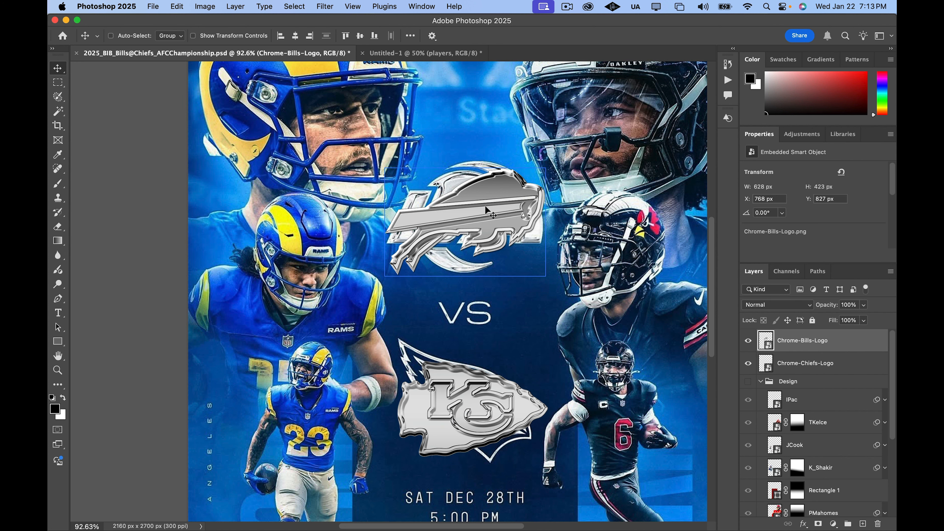
Show the Design group and move both chrome logo layers into it, above the IPac layer
scroll(487, 212, down, 2)
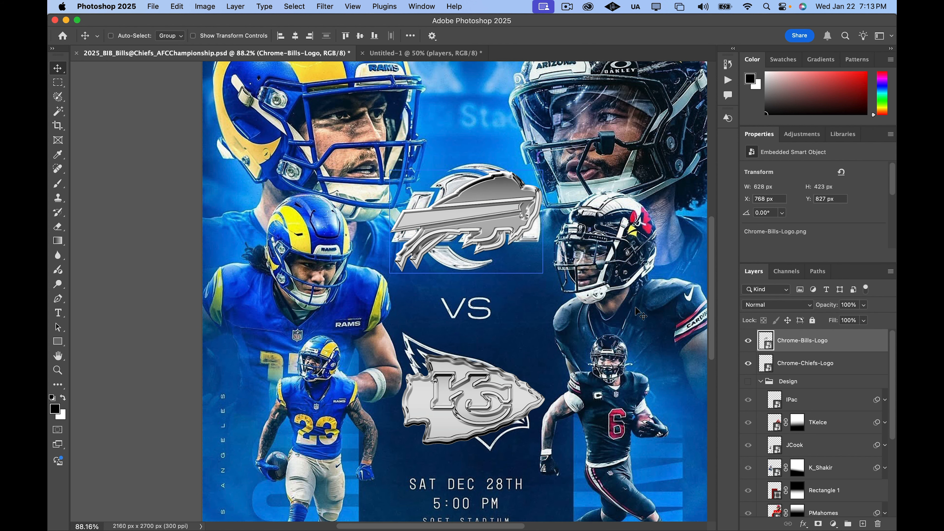
click(748, 381)
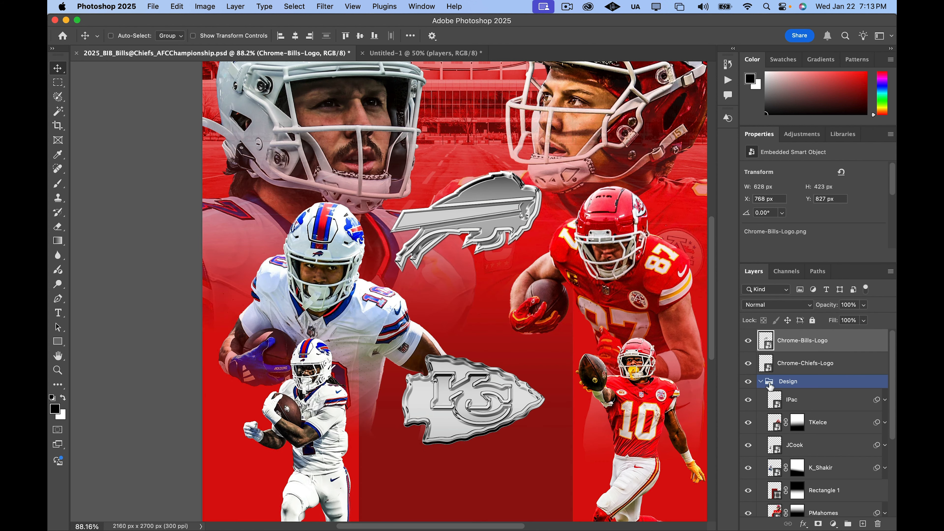
click(749, 382)
click(748, 382)
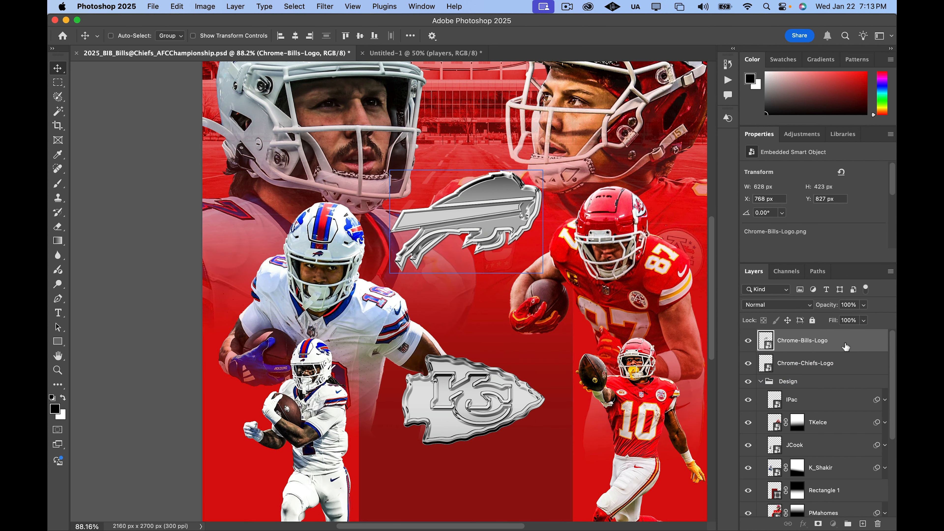
shift+click(846, 363)
drag(847, 363, 848, 393)
Shift the K_Shakir cutout about 103 px to the left and the JCook cutout about 38 px to the left
scroll(477, 331, down, 5)
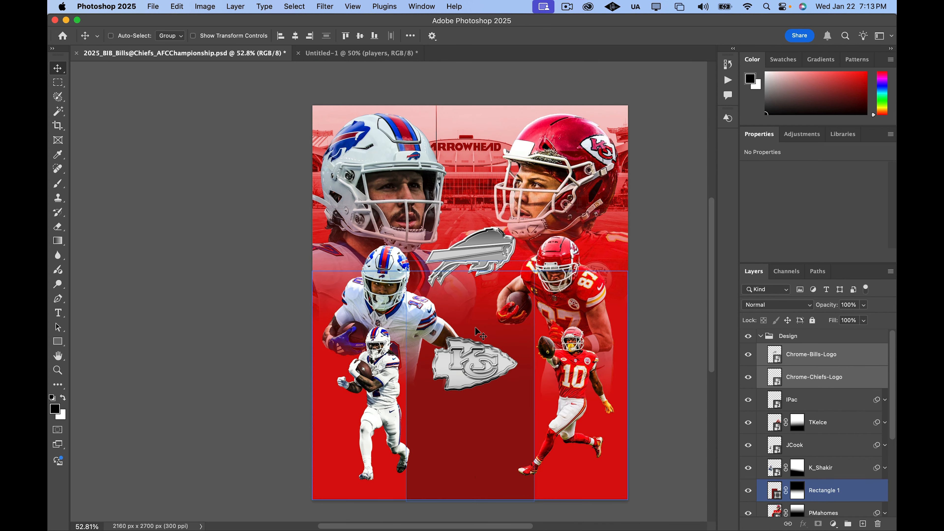
click(778, 418)
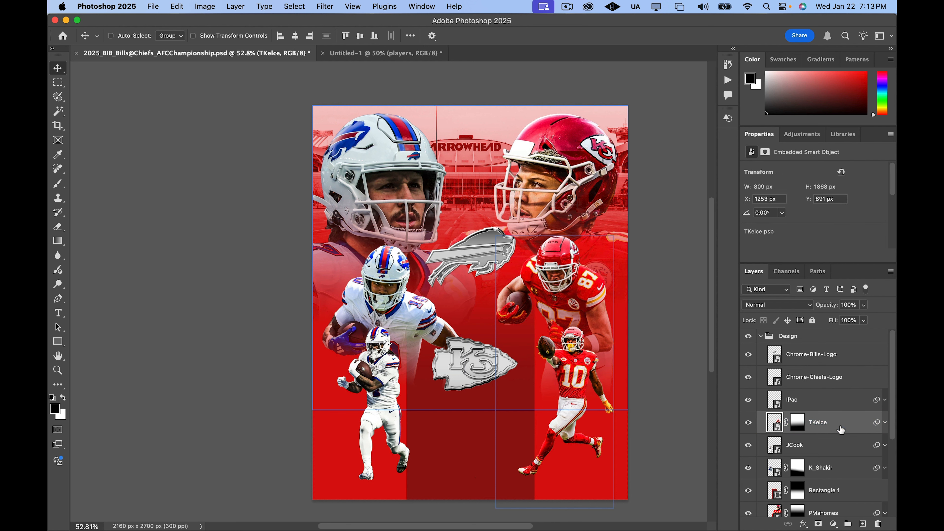
scroll(829, 439, down, 1)
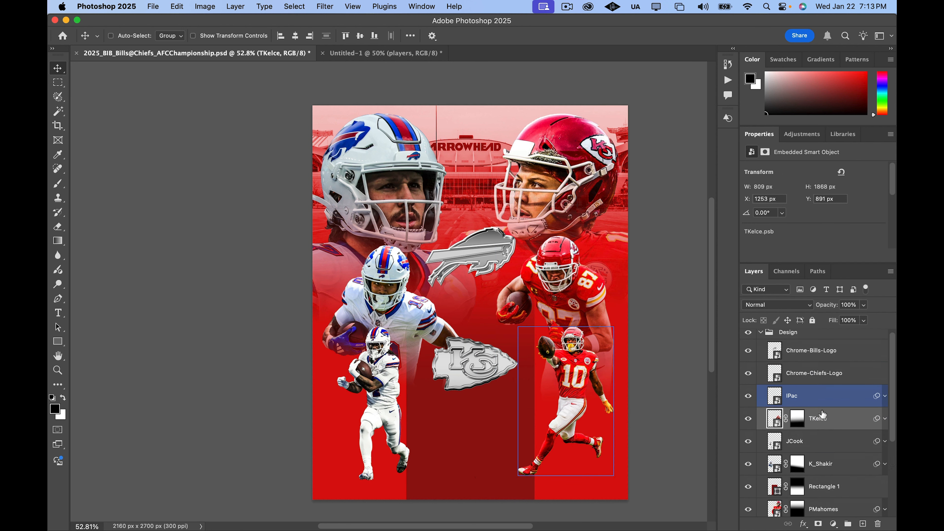
scroll(823, 414, down, 2)
click(828, 427)
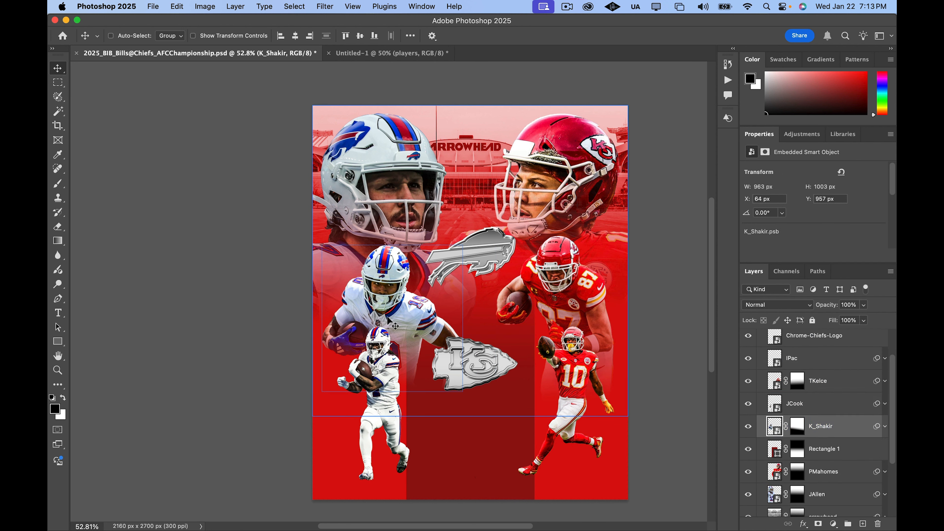
drag(389, 321, 373, 324)
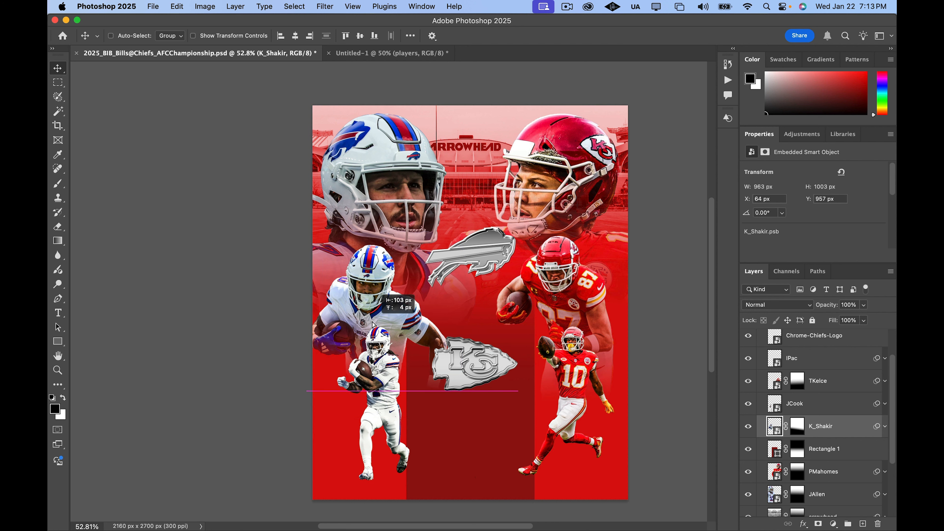
drag(373, 324, 372, 324)
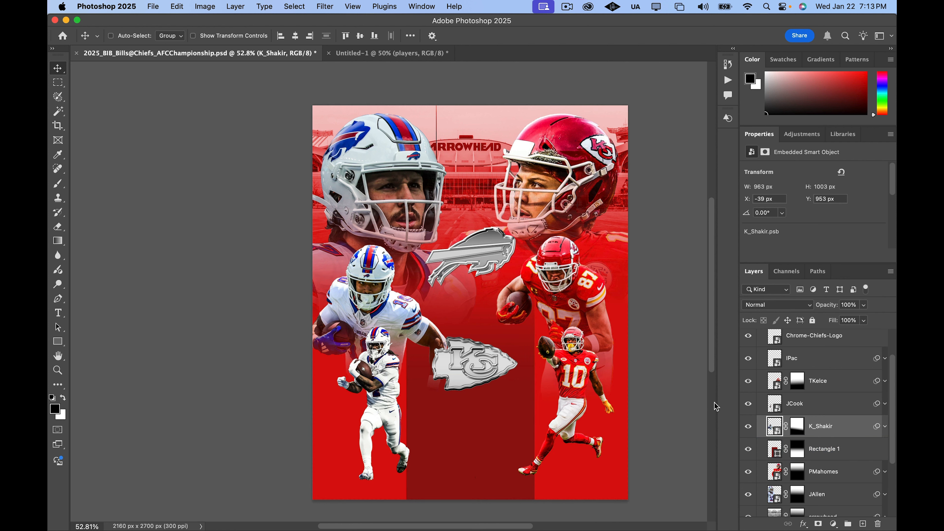
super+click(383, 409)
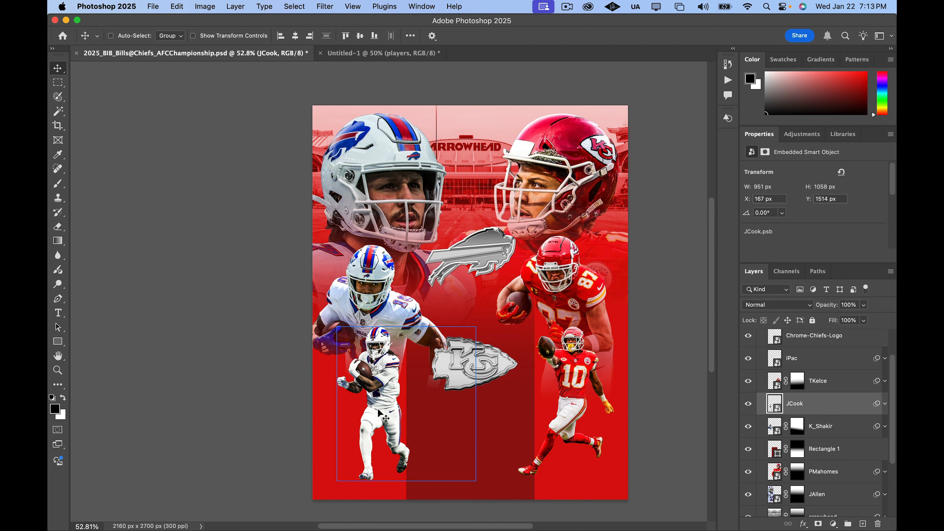
drag(379, 413, 371, 414)
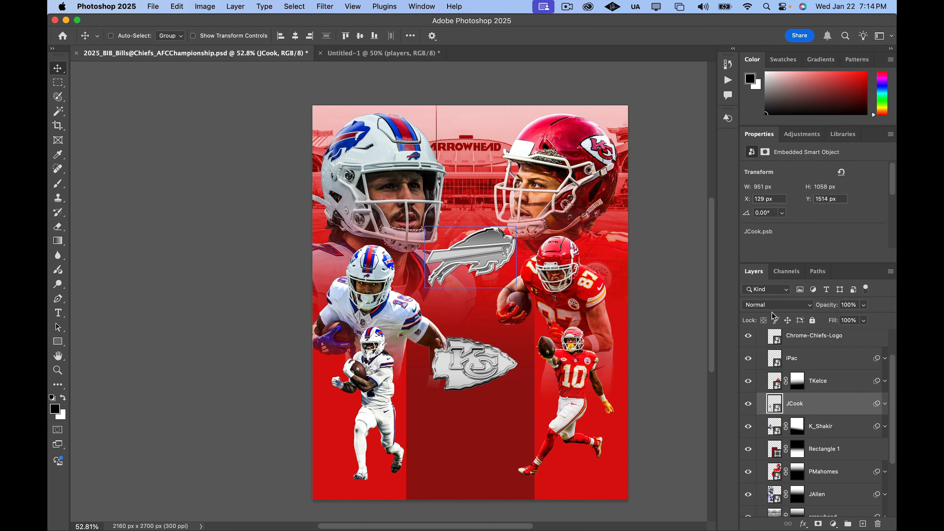
Apply a Gaussian Blur smart filter with a radius of about 4 pixels to the arrowhead stadium layer
scroll(838, 460, down, 5)
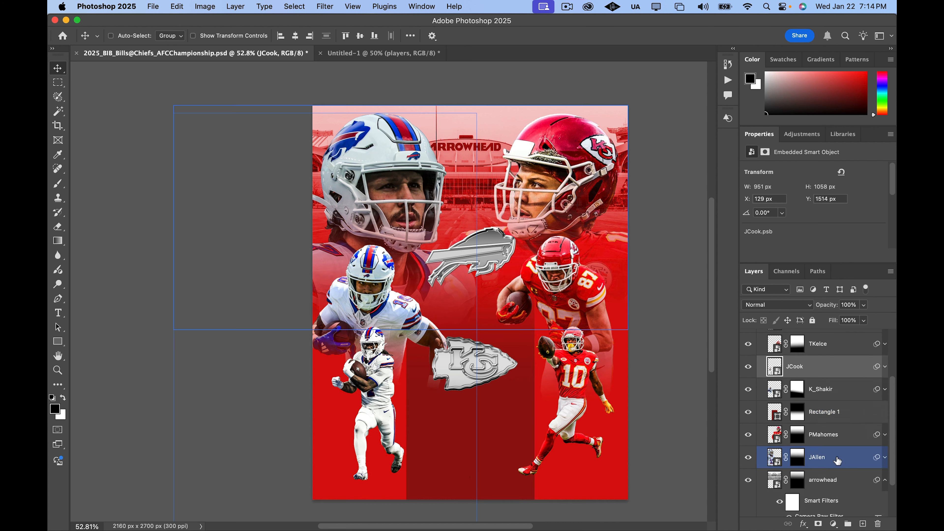
click(841, 438)
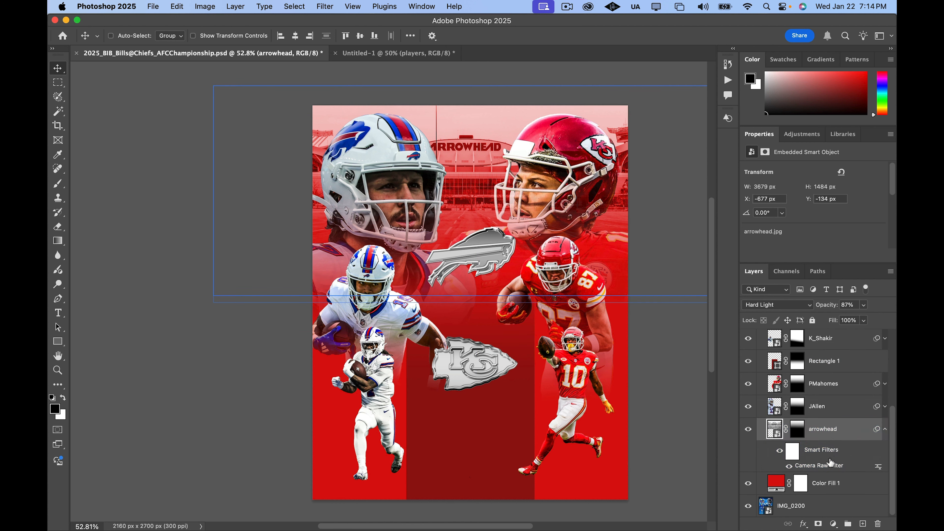
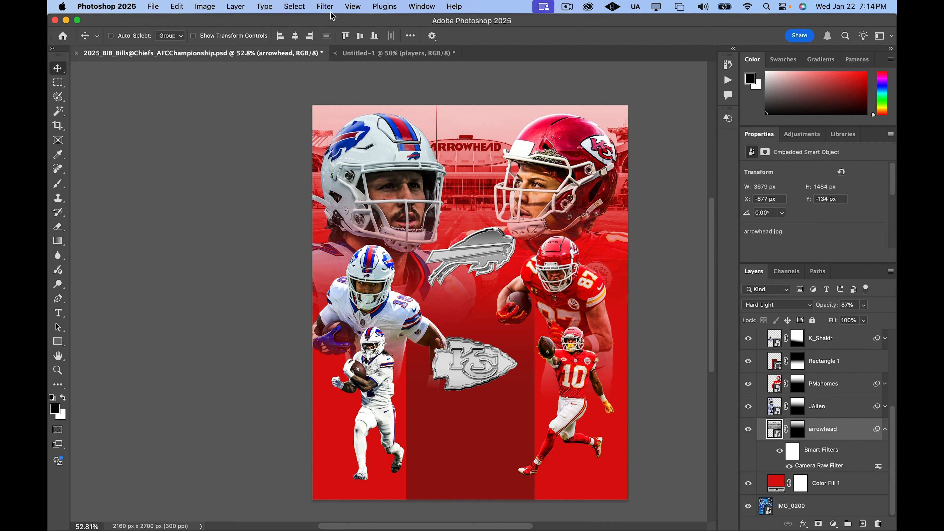
click(324, 7)
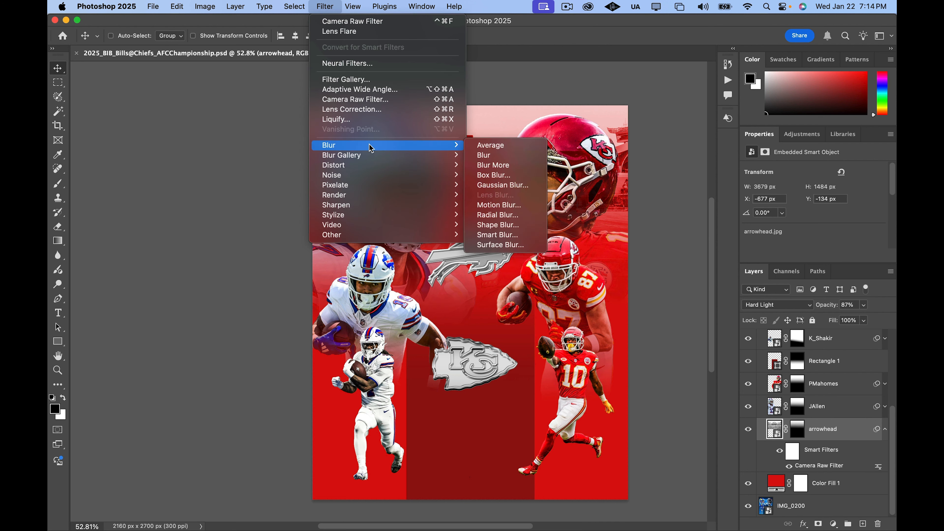
mouse_move(372, 149)
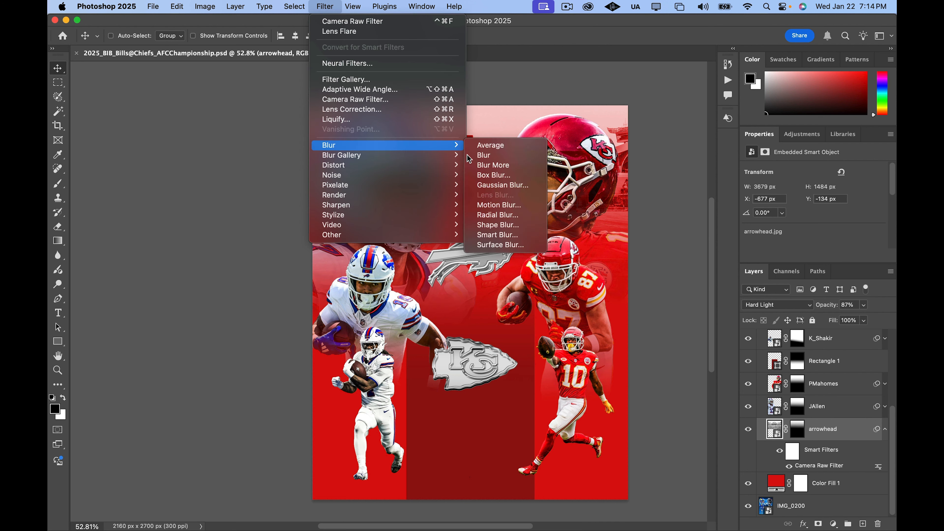
click(499, 185)
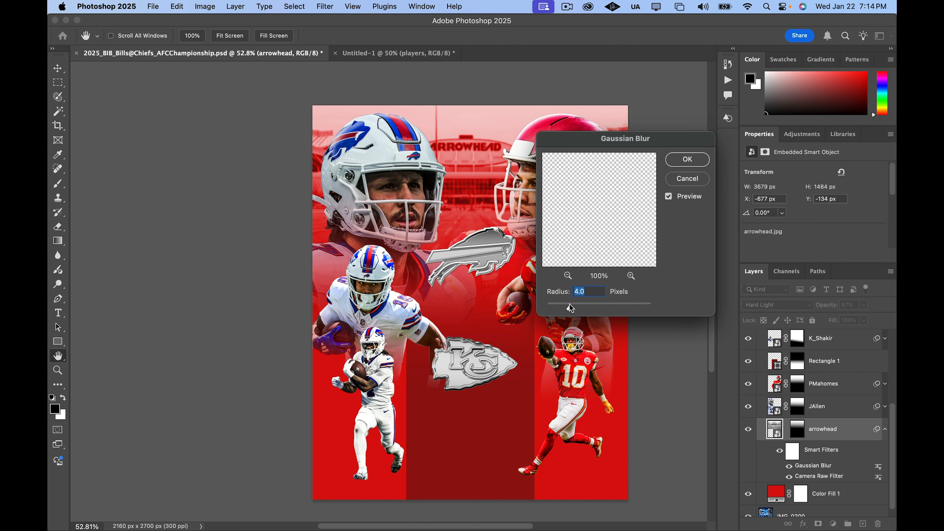
drag(569, 305, 570, 305)
click(687, 159)
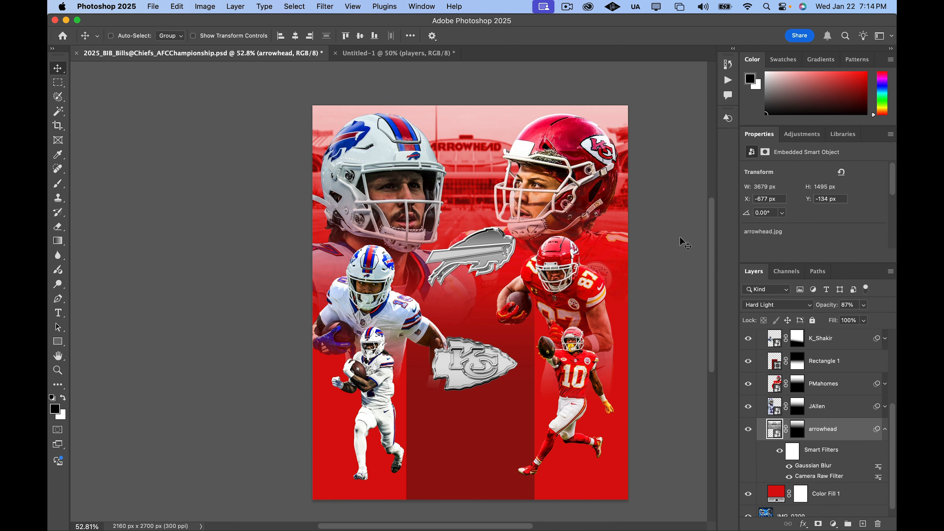
Hide the Design group to compare the layout with the Rams vs Cardinals reference poster, and show it again
scroll(680, 237, down, 1)
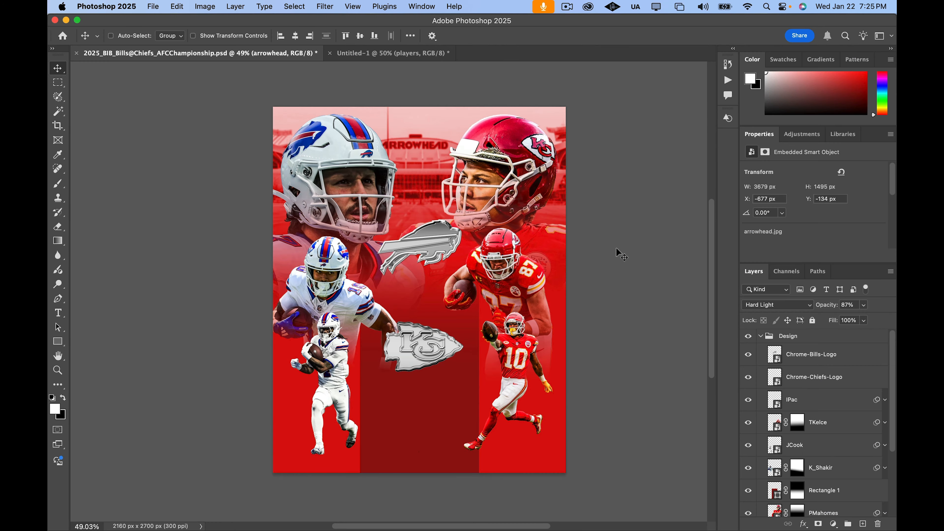
click(748, 336)
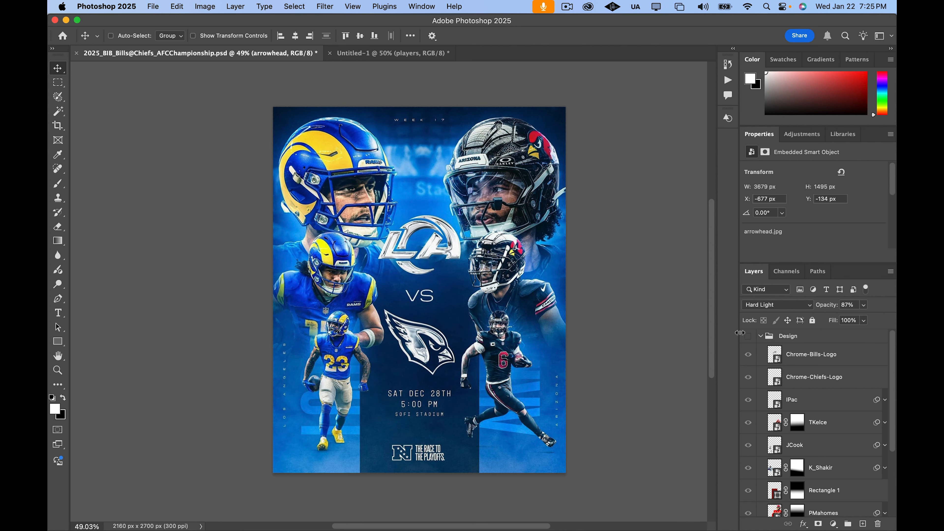
click(748, 336)
click(748, 336)
click(748, 338)
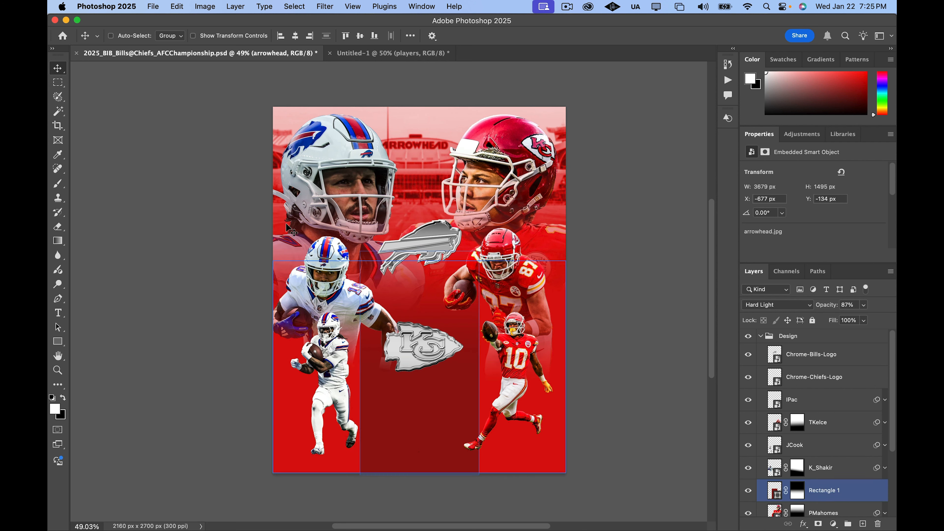
Add a white "Buffalo" text layer at 136 pt and move it down behind the lower Bills player
click(57, 313)
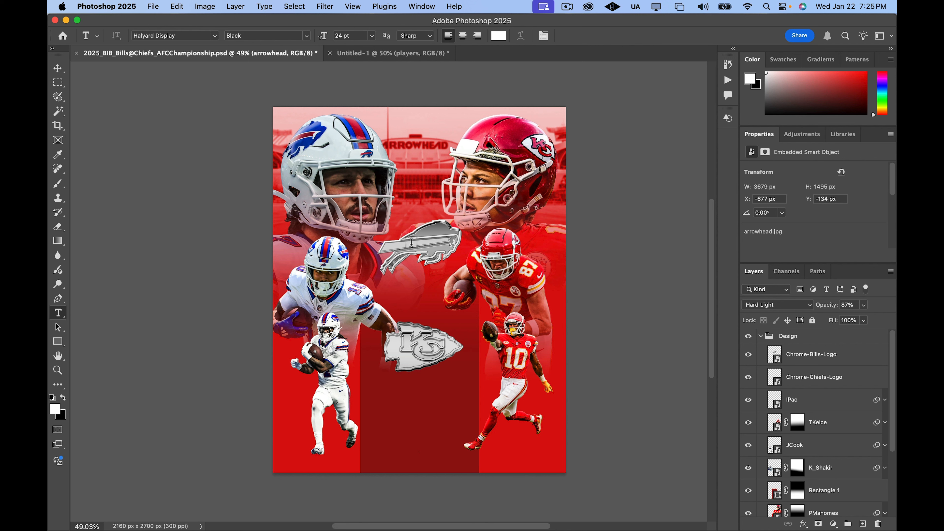
click(390, 134)
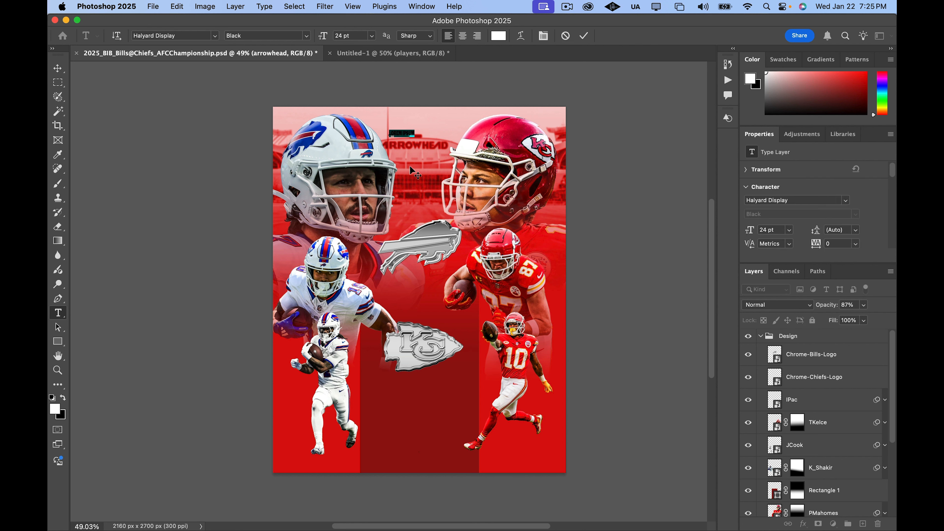
text(Buffalo)
click(57, 68)
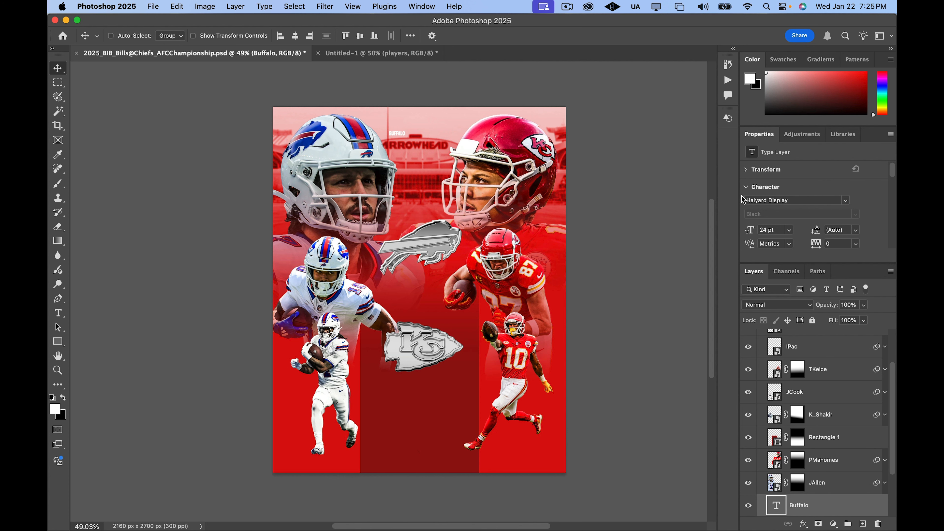
drag(751, 229, 794, 223)
drag(455, 126, 374, 387)
Move the Buffalo text layer beneath the arrowhead layer, directly above Color Fill 1, and check it against the reference poster
scroll(818, 428, down, 3)
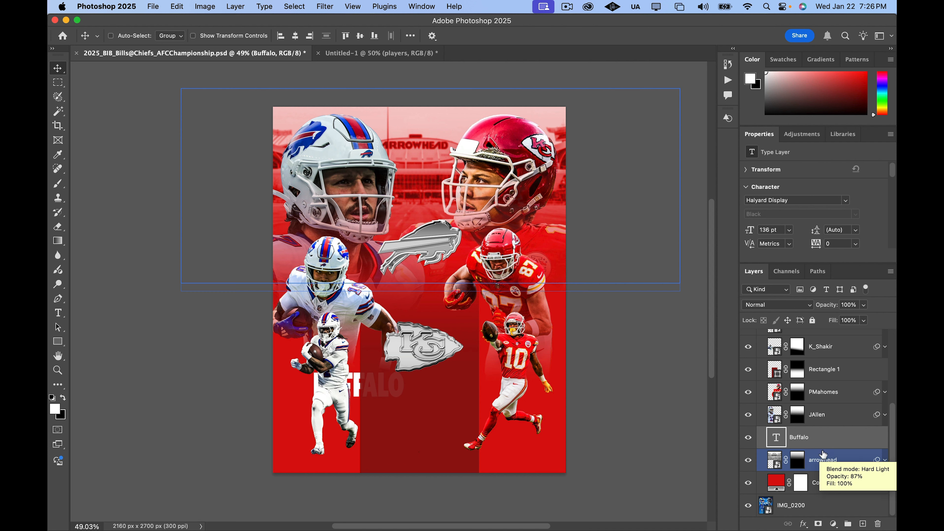
drag(843, 448, 806, 472)
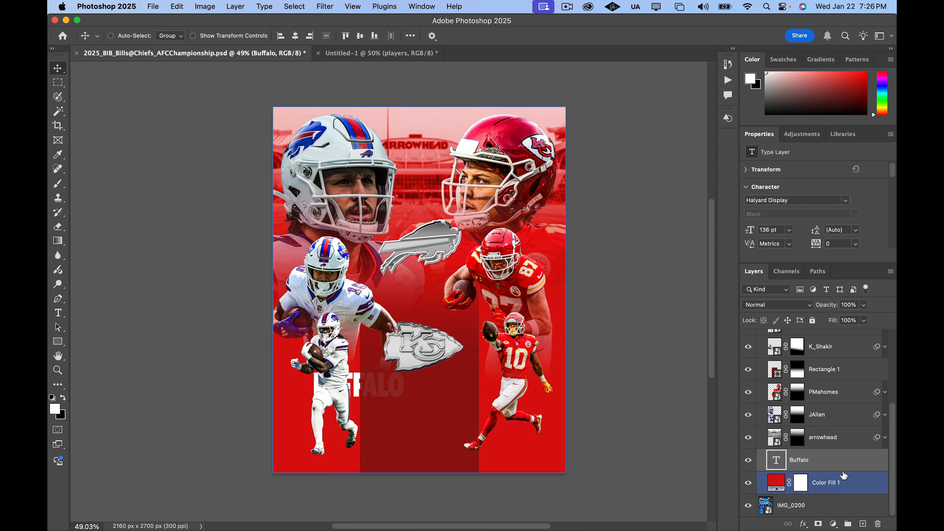
click(783, 484)
click(748, 484)
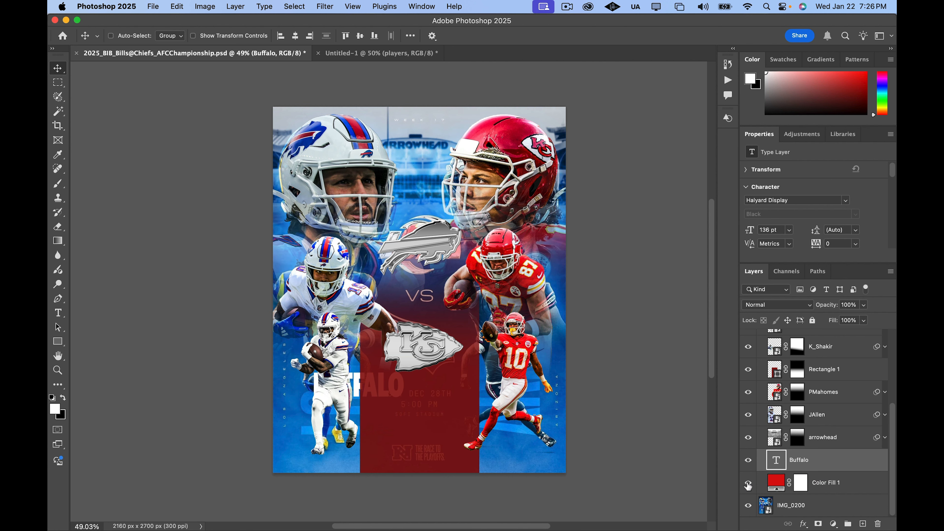
click(749, 484)
click(836, 471)
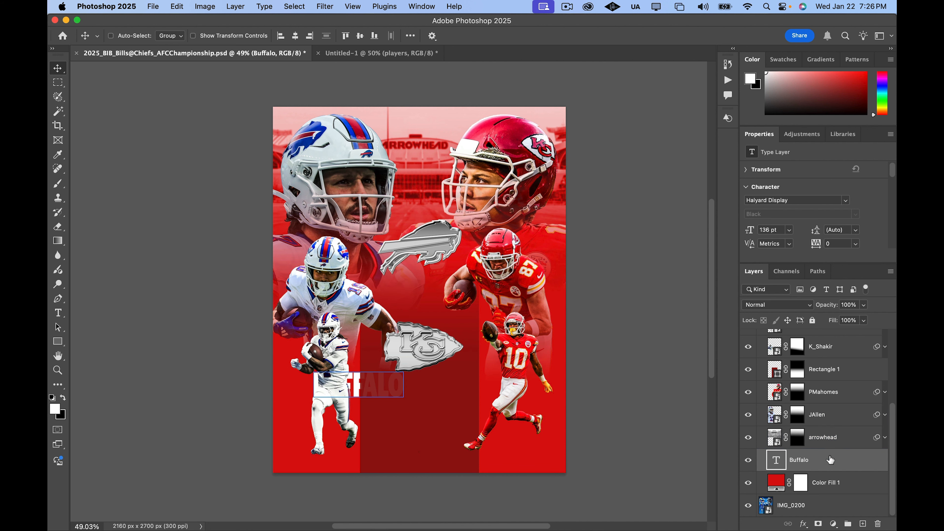
Set the Buffalo text in DIN 2014 Bold at 144 pt
click(845, 201)
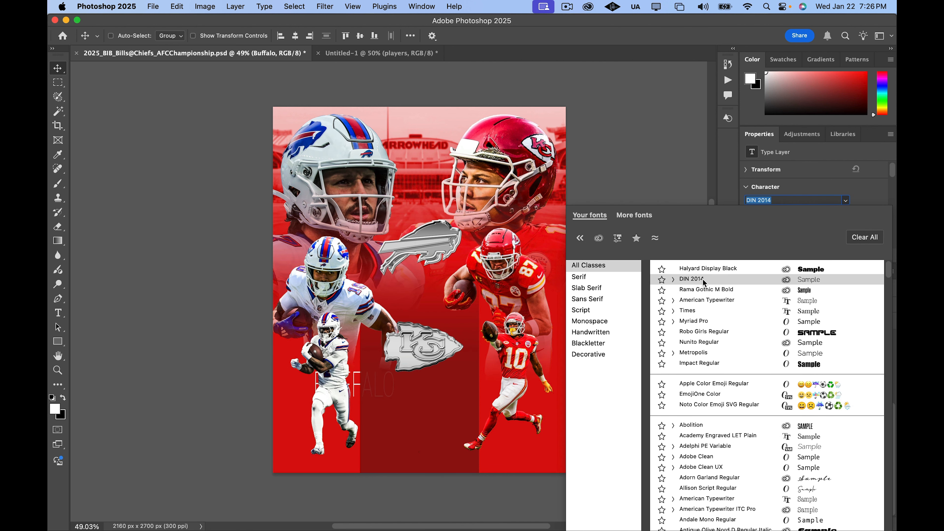
click(704, 282)
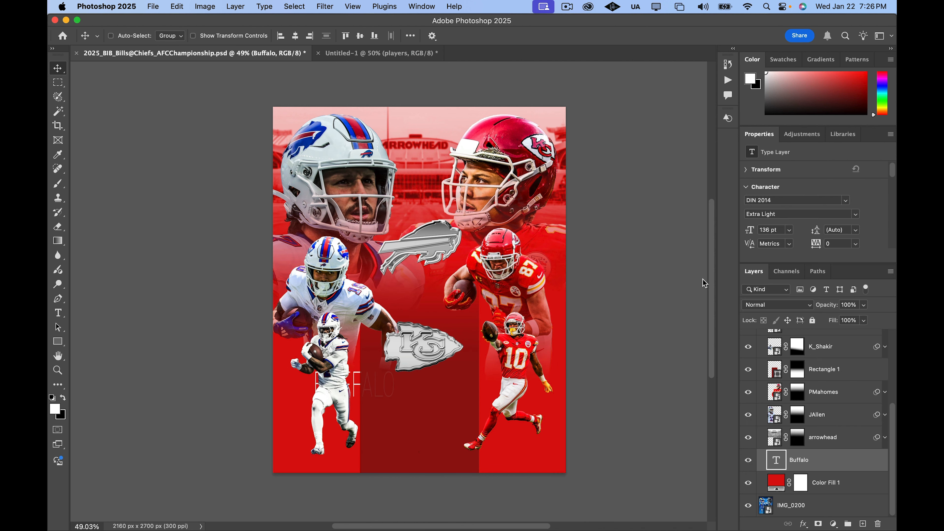
click(861, 215)
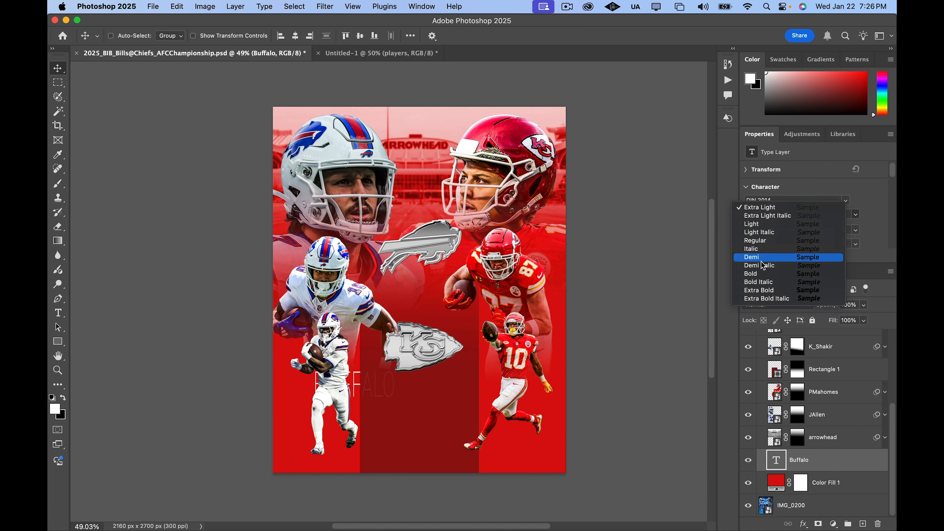
click(757, 274)
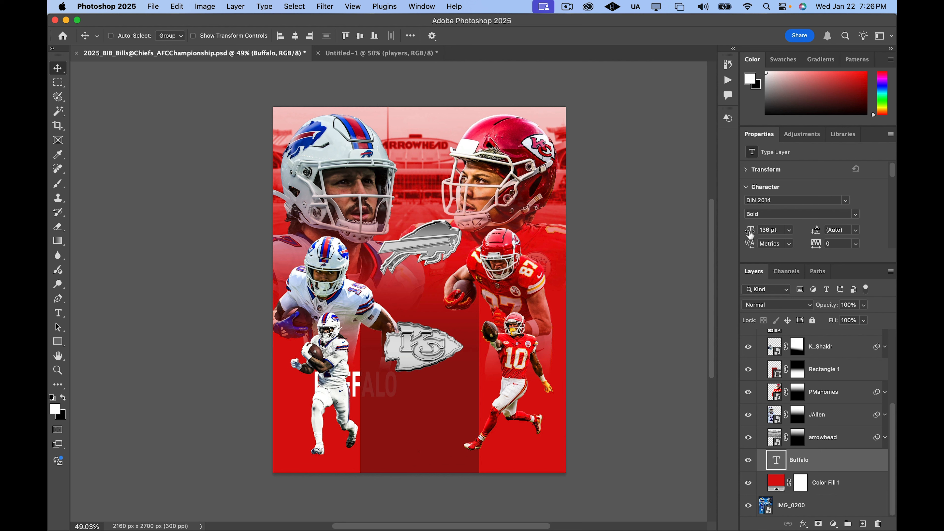
drag(751, 234, 753, 232)
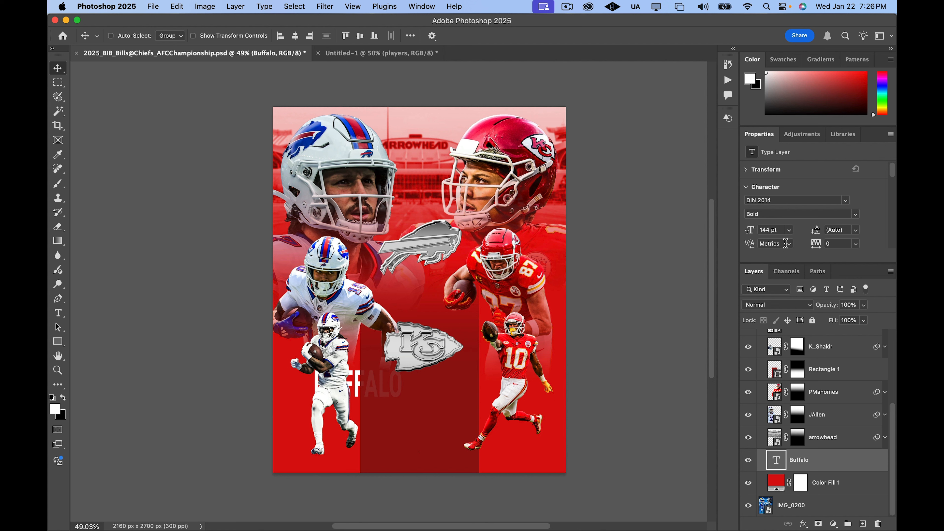
Widen the Buffalo lettering by setting its horizontal scale to 47%
scroll(800, 244, down, 2)
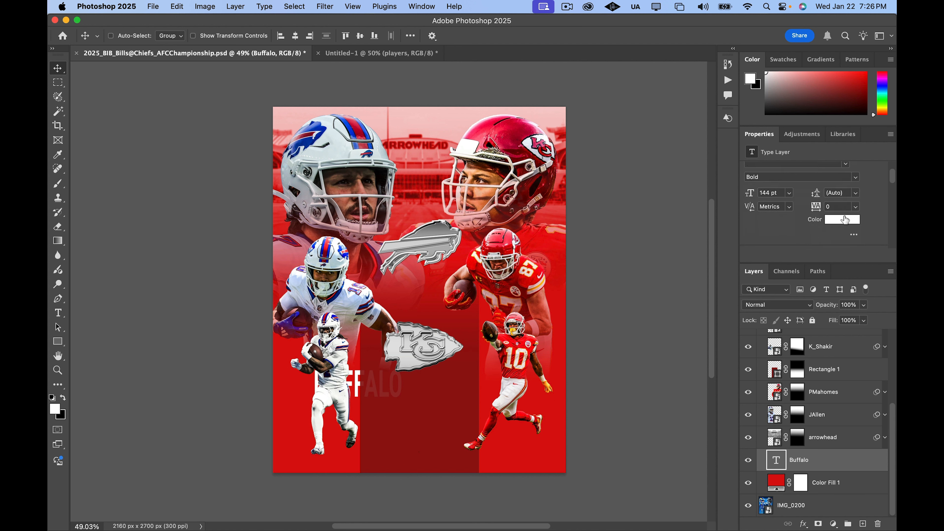
click(853, 235)
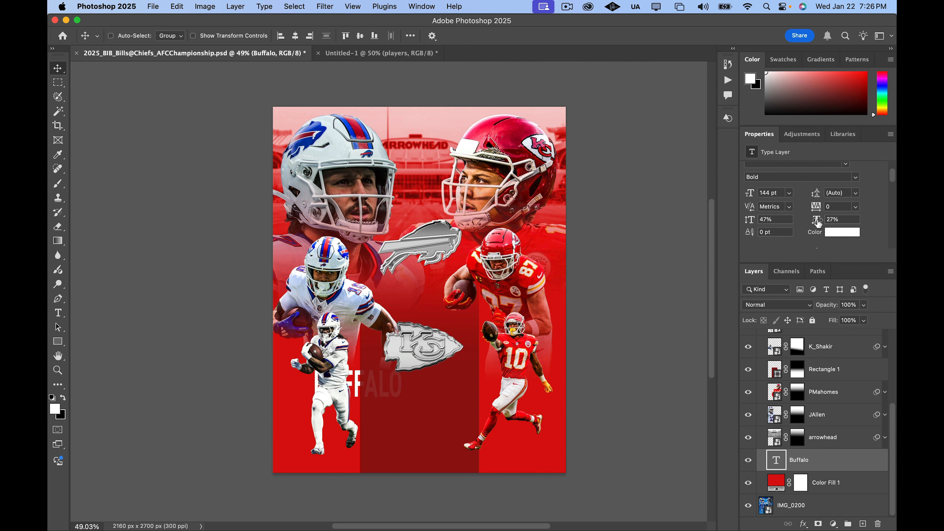
drag(818, 222, 834, 222)
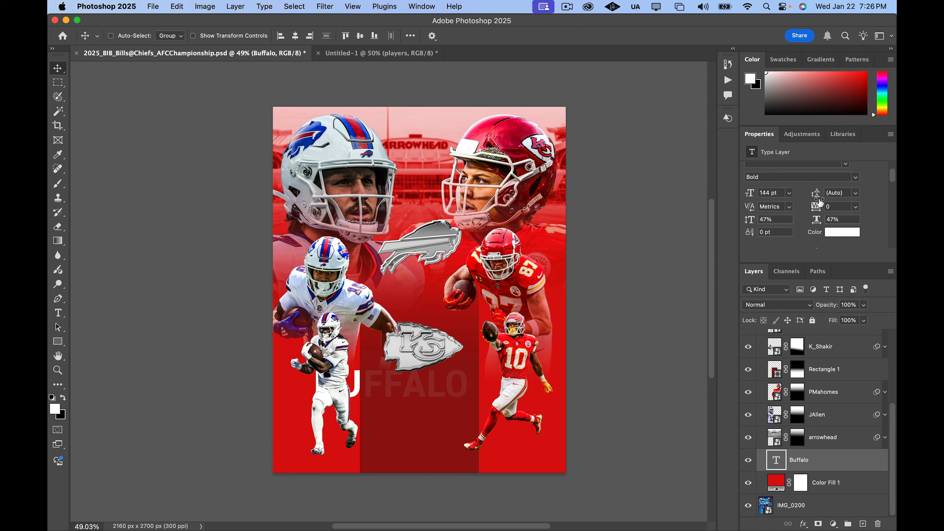
scroll(799, 201, up, 2)
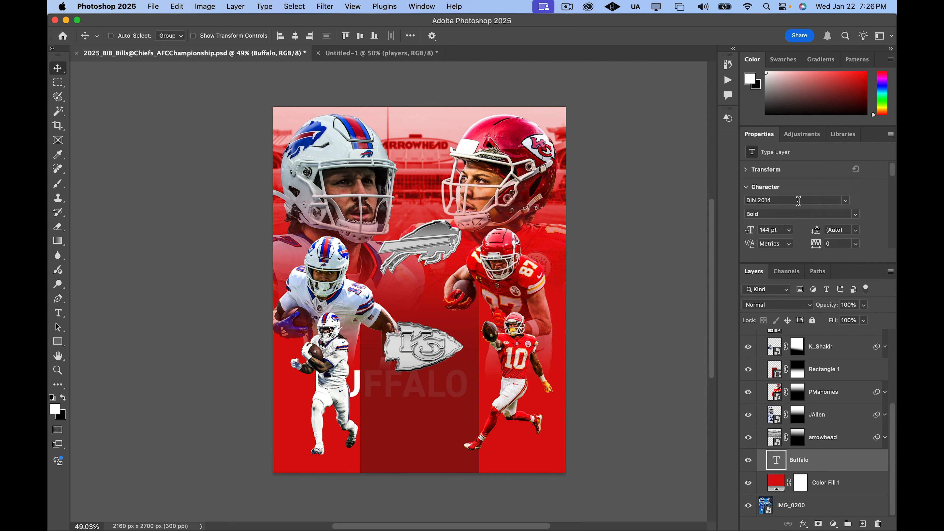
Change the Buffalo text's font style to DIN 2014 Extra Bold
click(847, 202)
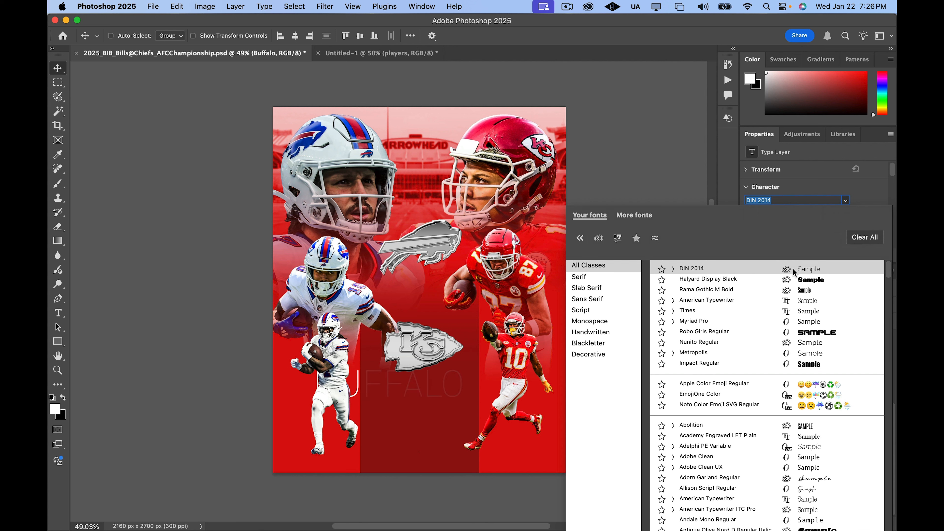
click(674, 267)
click(673, 268)
click(674, 268)
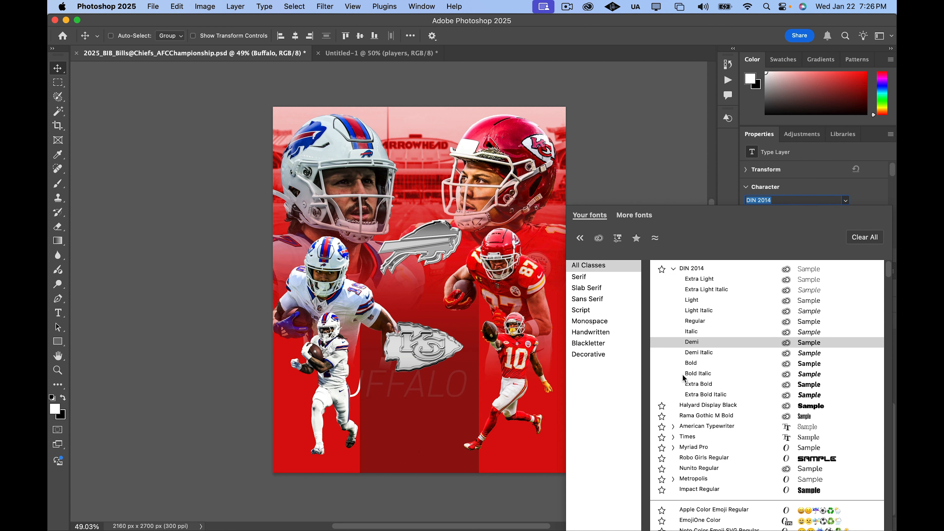
click(690, 385)
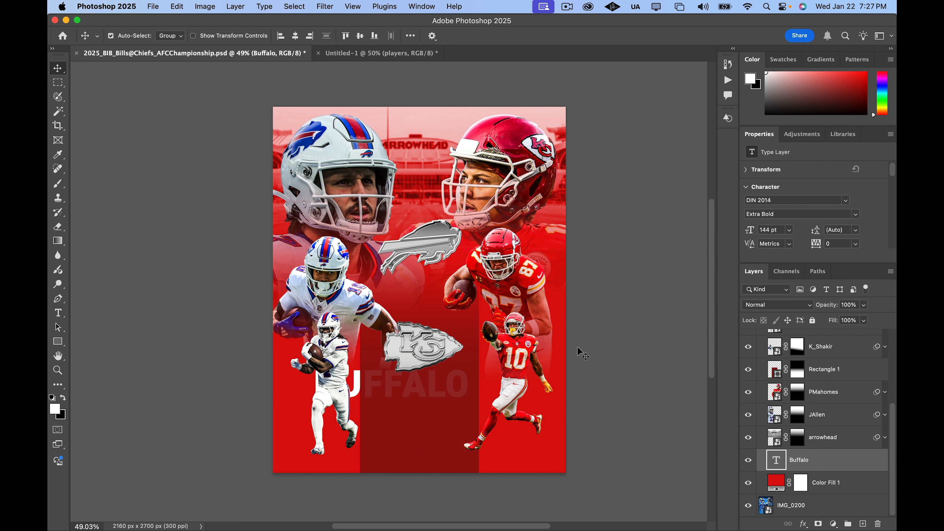
Rotate the Buffalo text to -90°, place it vertically behind the Bills players, and enlarge it to about 245 pt
key(super+t)
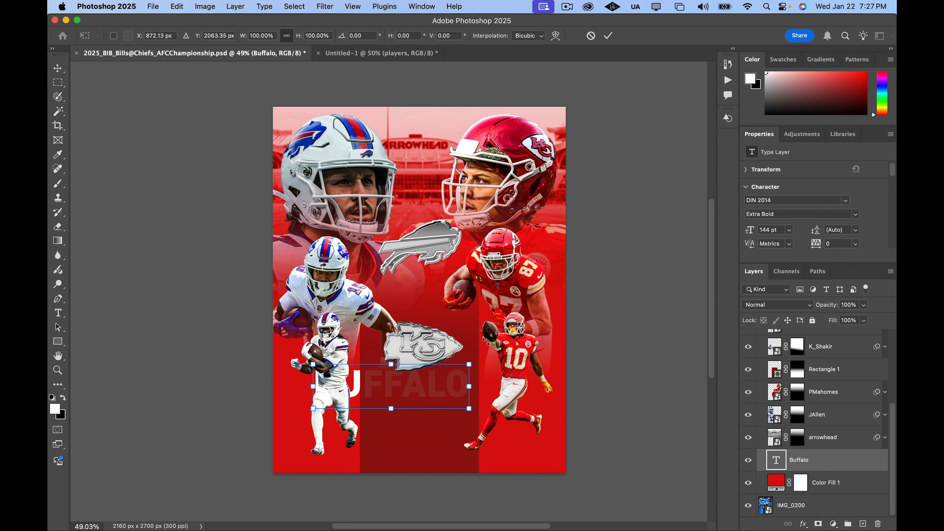
drag(474, 347, 367, 329)
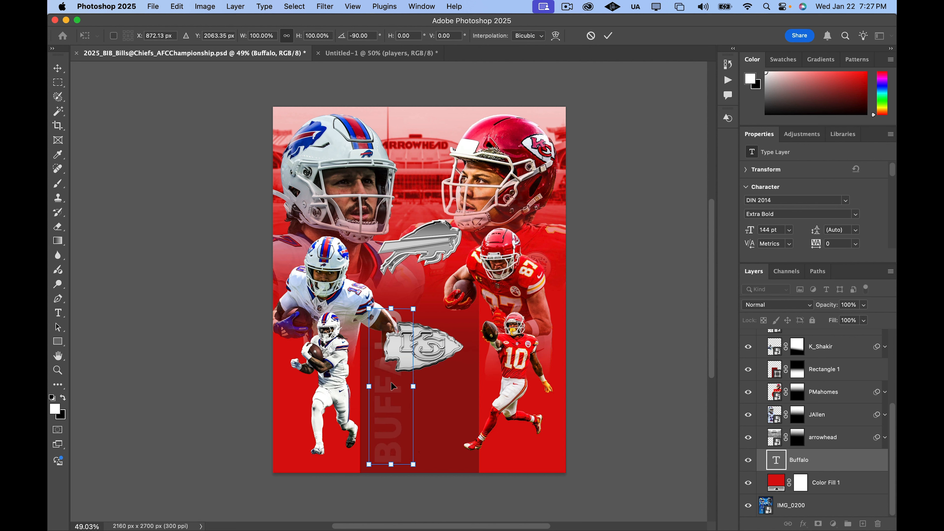
drag(392, 391, 342, 381)
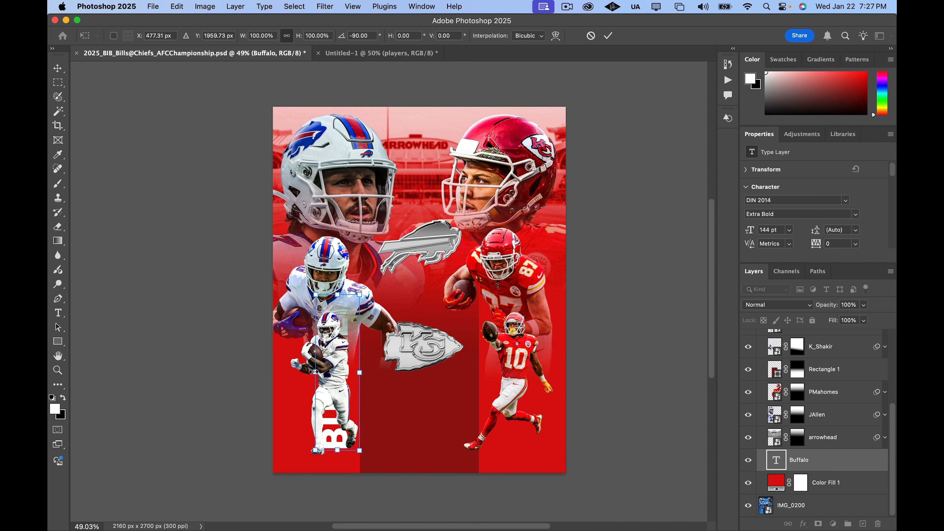
drag(315, 373, 302, 372)
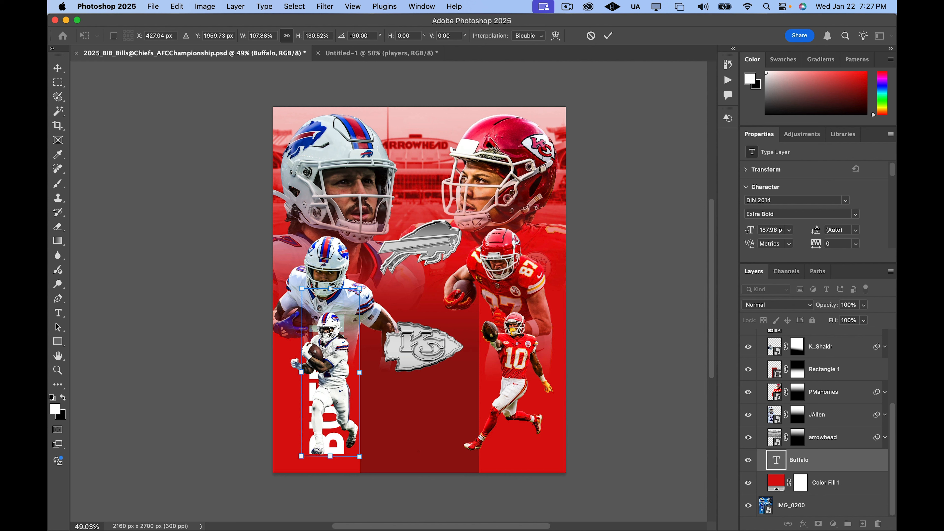
drag(333, 282, 303, 214)
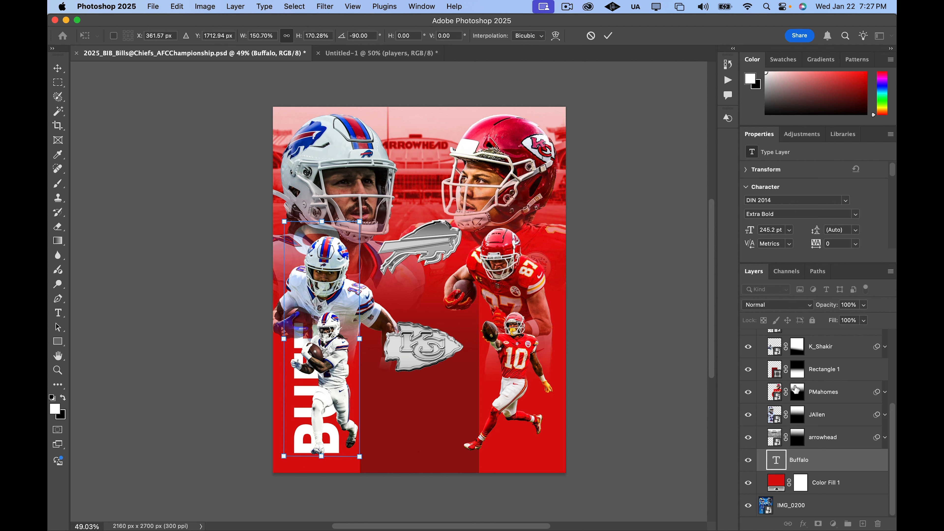
scroll(828, 417, up, 5)
key(Return)
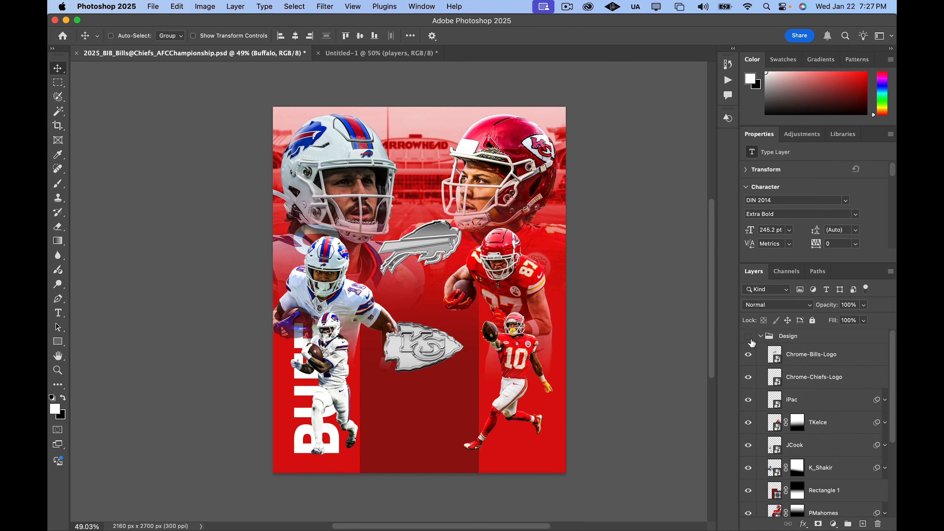
Compare with the reference poster and shift the vertical Buffalo text right against the dark centre panel
click(748, 336)
super+click(355, 453)
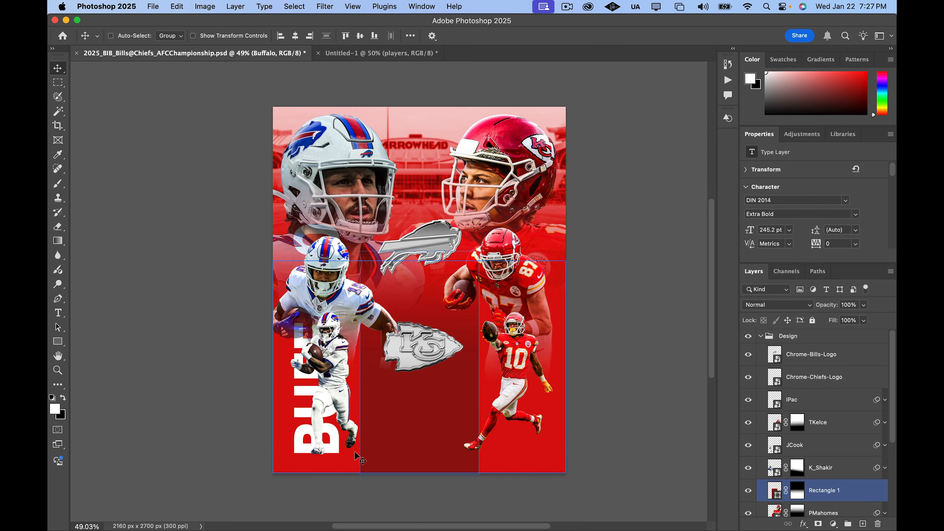
drag(339, 442, 362, 439)
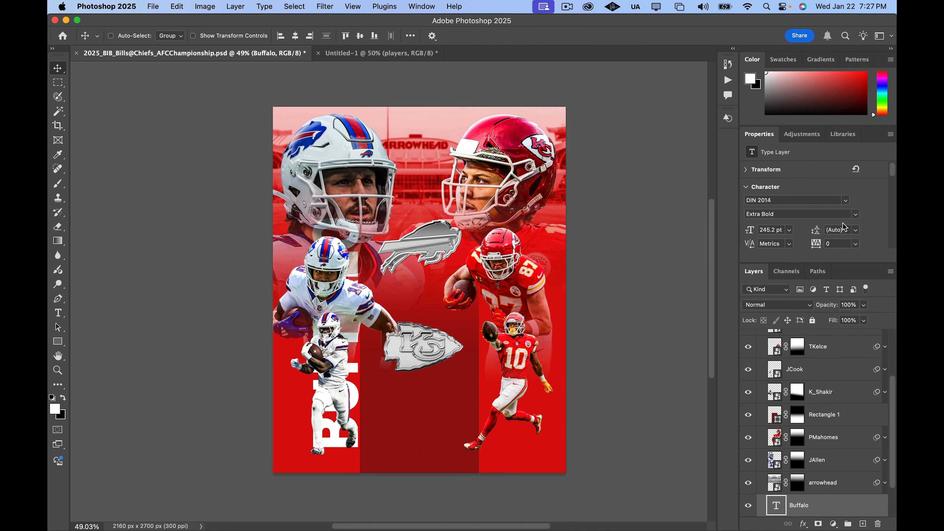
Set the Buffalo text's vertical scale to 63% and its horizontal scale to 56%
scroll(882, 224, down, 3)
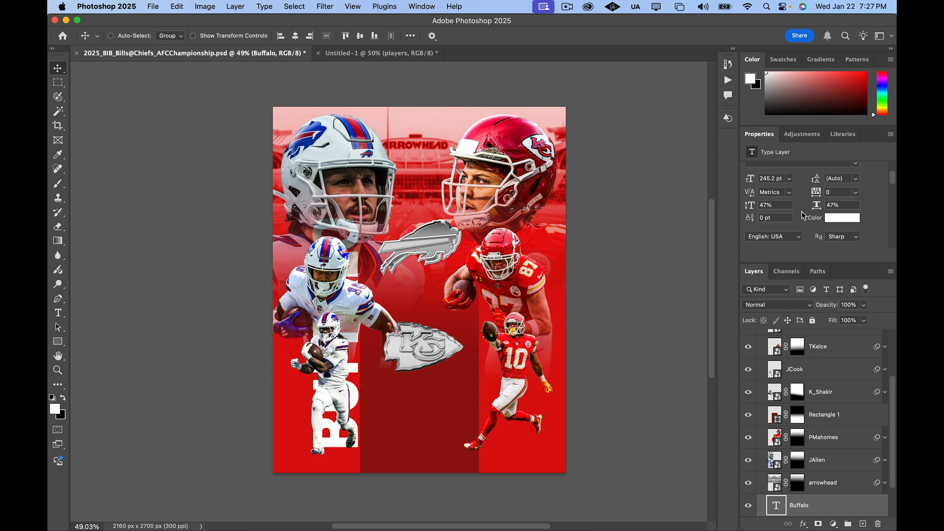
drag(750, 205, 756, 203)
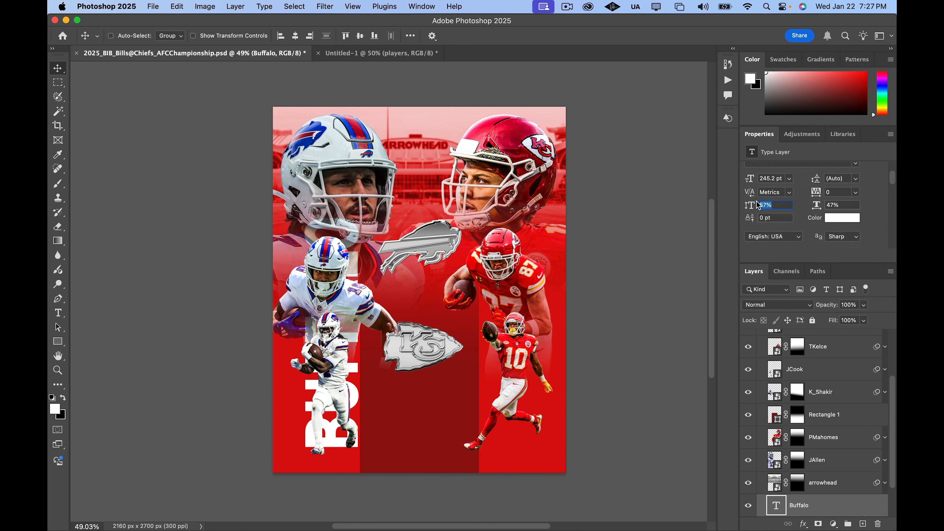
drag(758, 205, 762, 201)
key(Return)
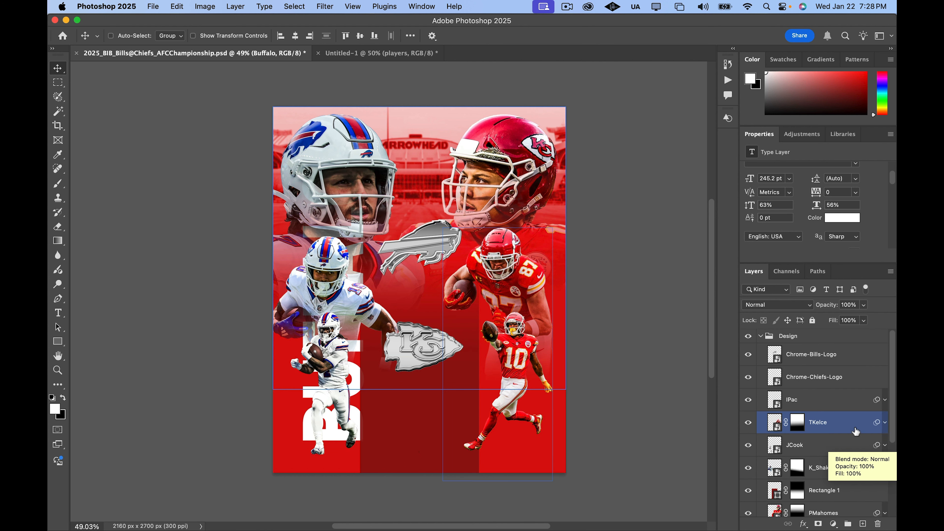
Lower the Buffalo text layer's opacity to about 35%
scroll(837, 442, down, 5)
scroll(837, 442, down, 1)
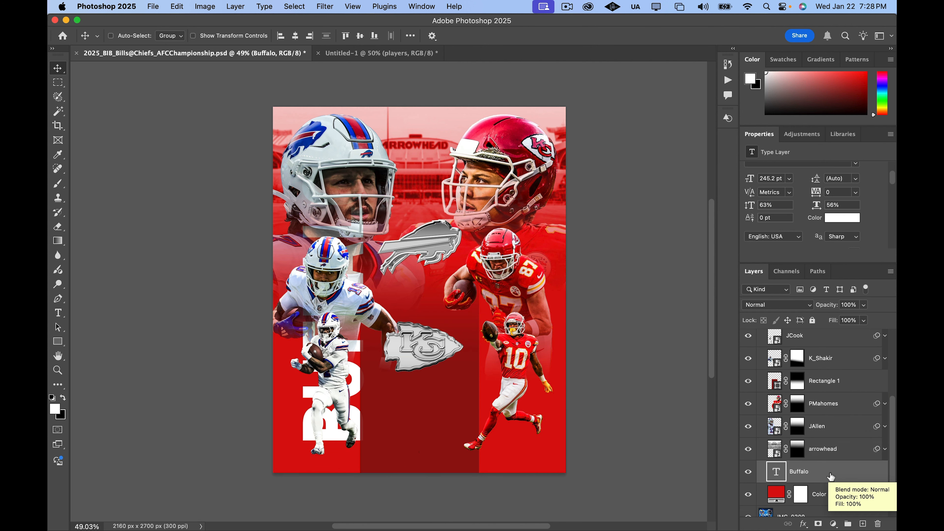
click(864, 305)
drag(862, 318, 838, 323)
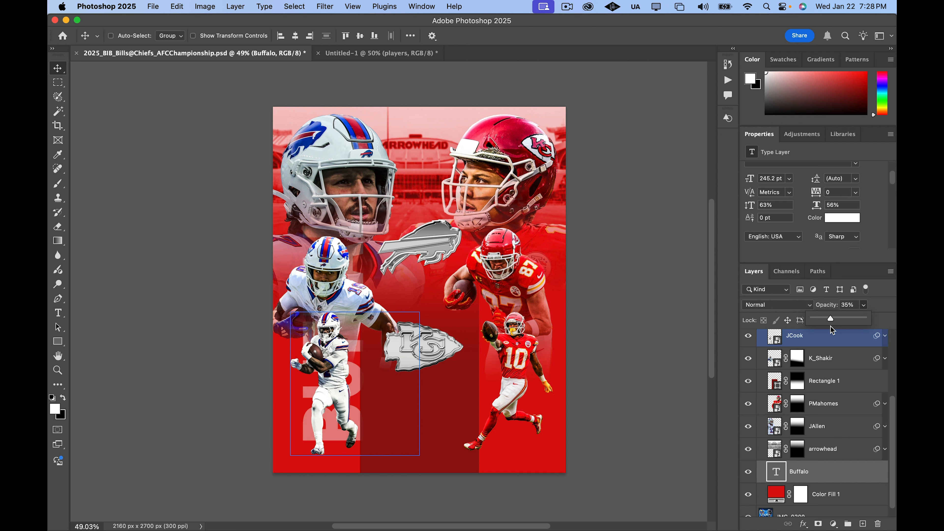
Lower the Buffalo text's opacity to 28% and shift it slightly left to align with the dark centre panel's edge
drag(825, 327, 825, 327)
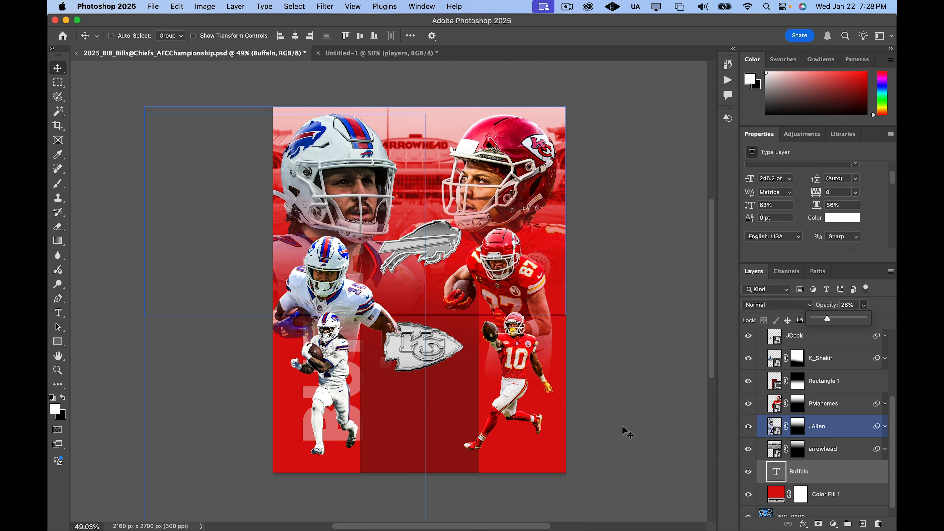
click(341, 415)
drag(342, 415, 326, 423)
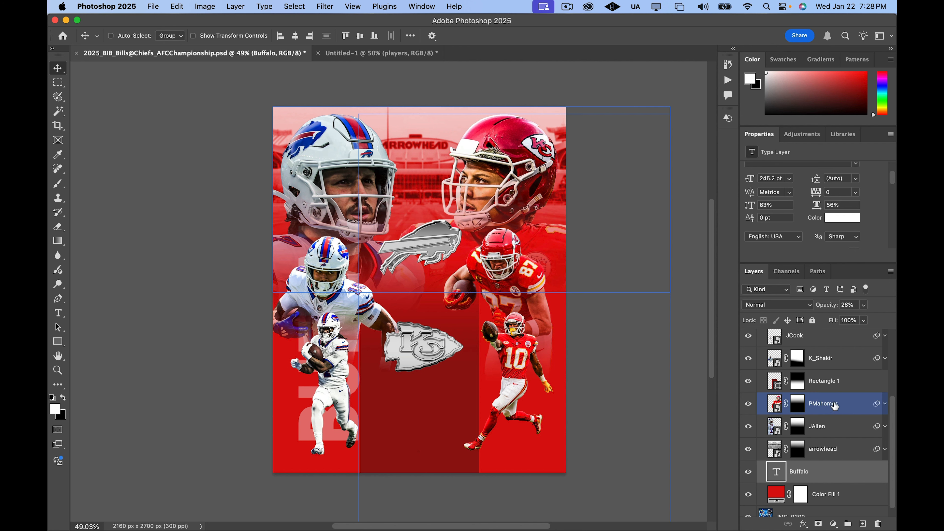
Compare the vertical Buffalo text with the reference poster and set its DIN 2014 font weight to Bold
scroll(799, 372, up, 3)
click(757, 353)
click(748, 336)
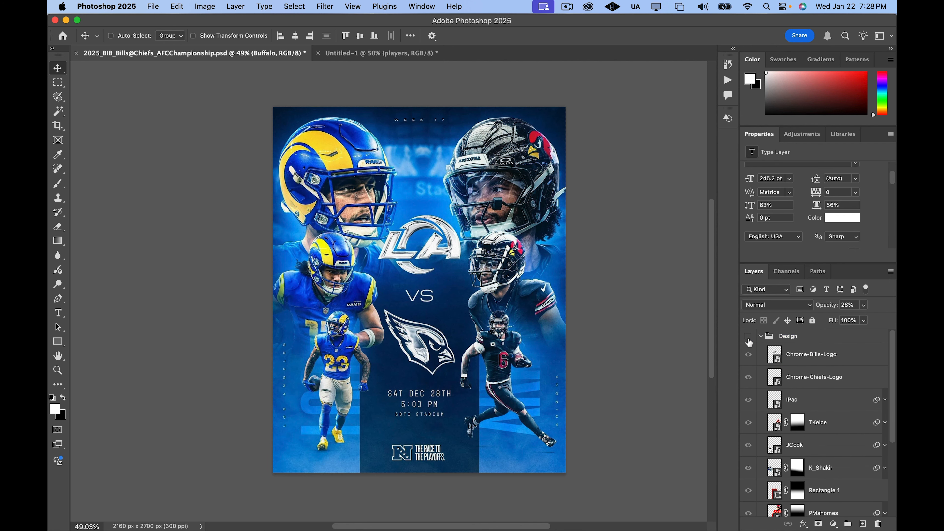
click(748, 337)
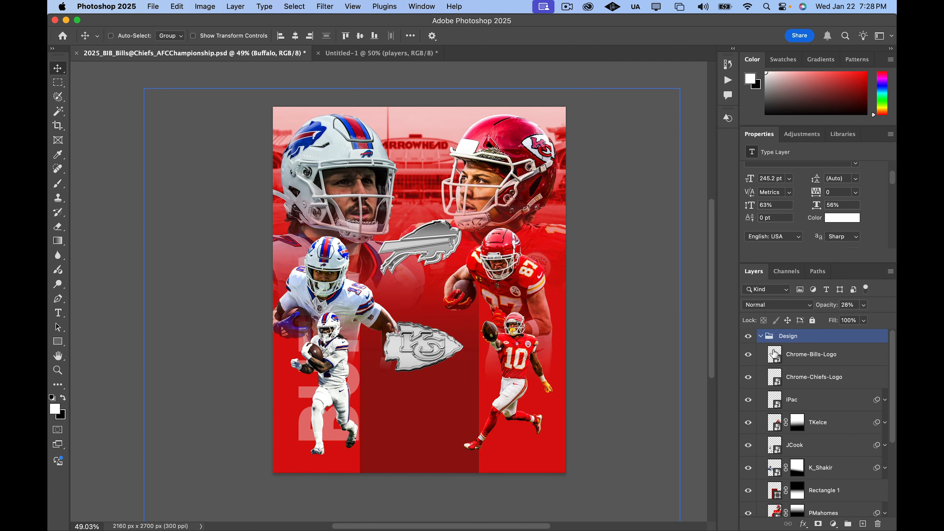
click(851, 399)
scroll(840, 423, down, 5)
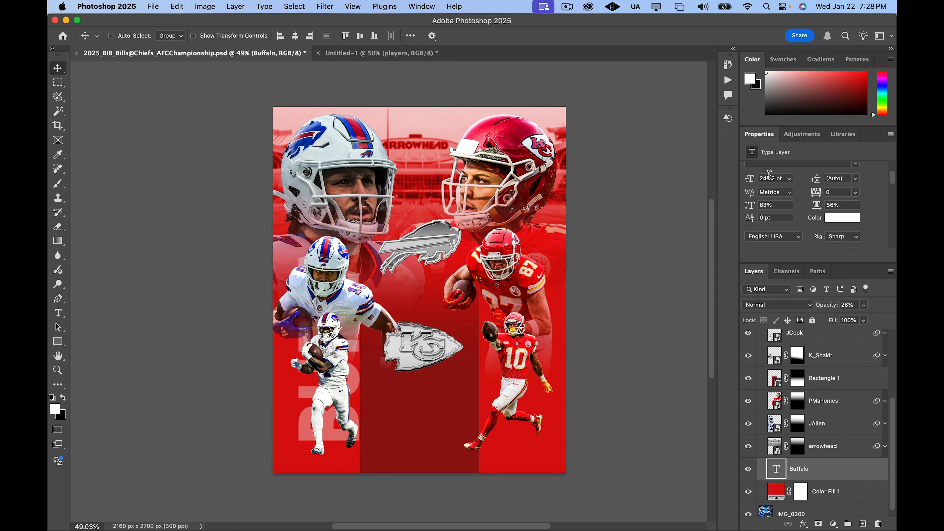
scroll(809, 208, up, 3)
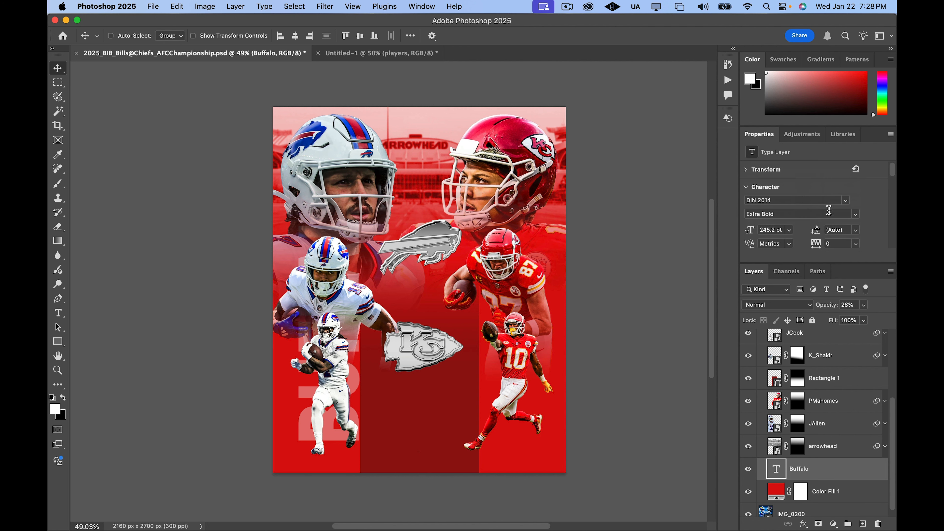
click(857, 215)
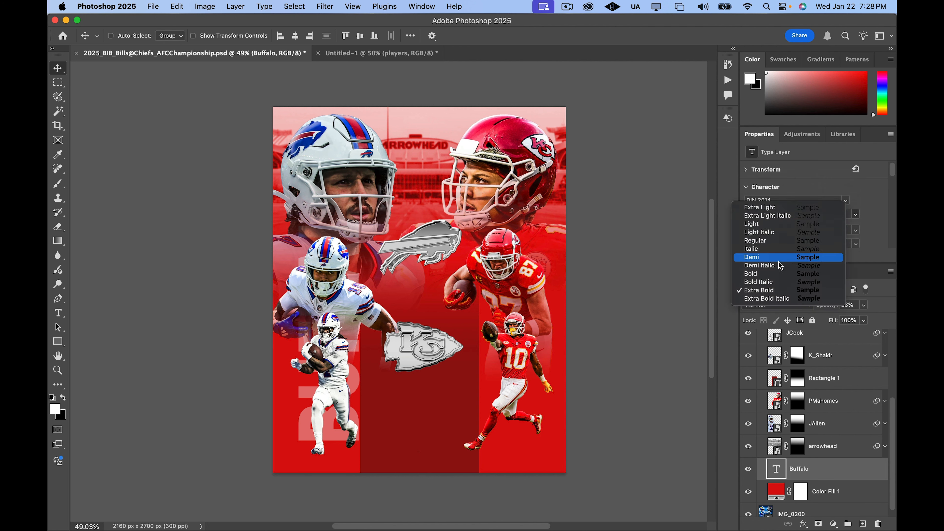
click(760, 274)
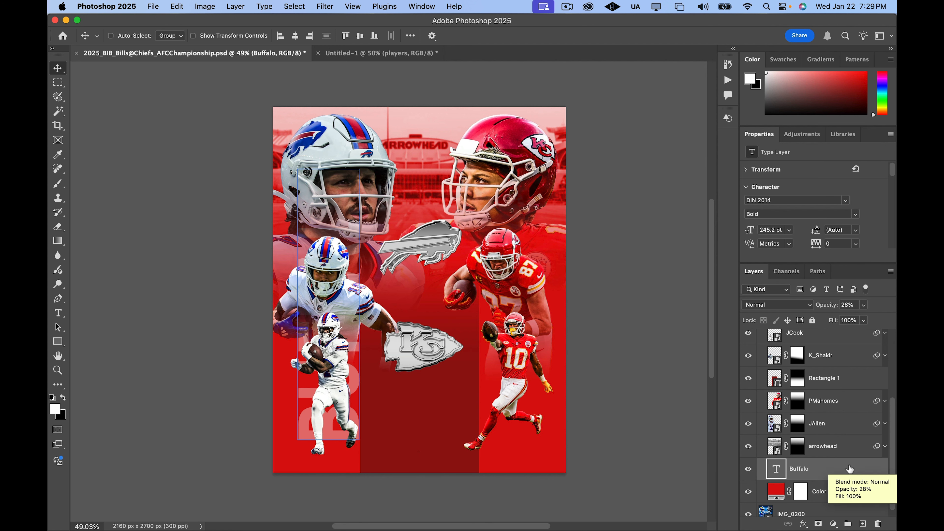
Duplicate the Buffalo text layer and move the copy behind the Chiefs players, against the dark centre panel's right edge
key(super+j)
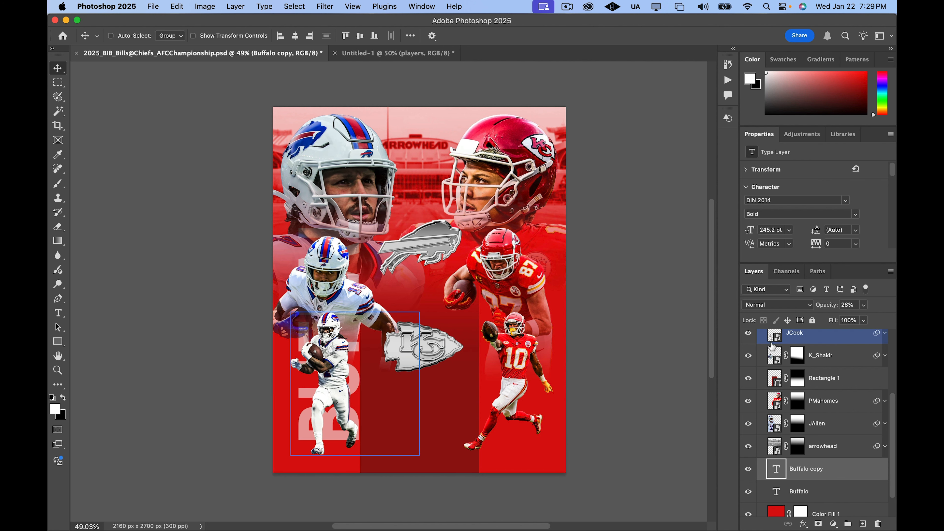
scroll(772, 346, up, 5)
click(749, 340)
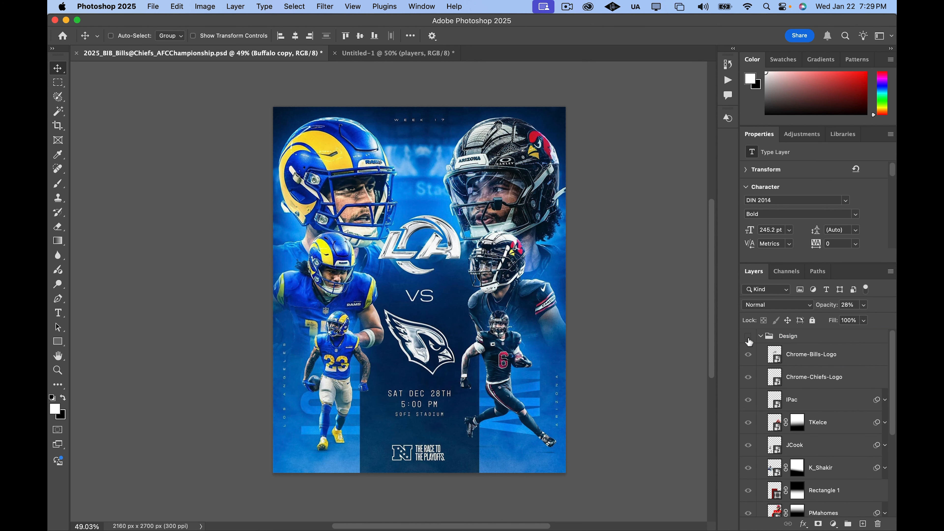
click(748, 339)
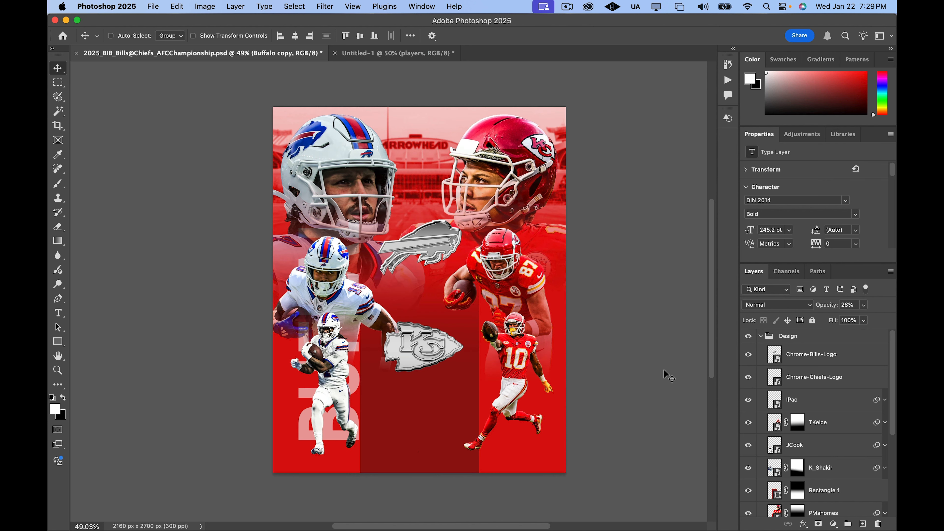
click(789, 405)
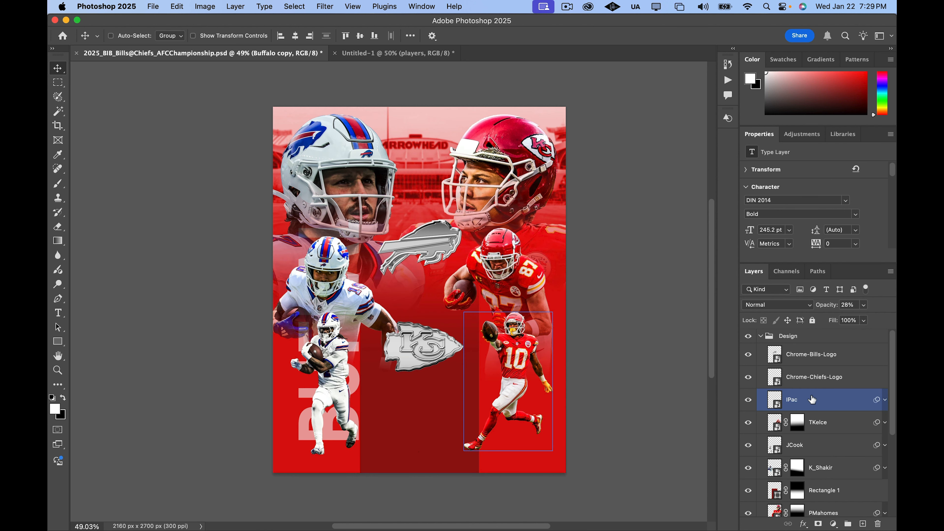
scroll(818, 428, down, 2)
click(831, 443)
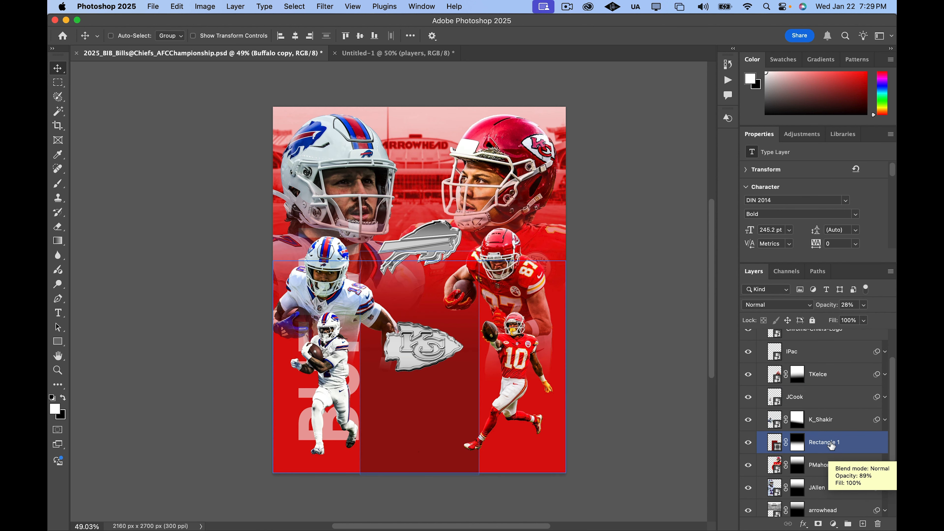
scroll(831, 445, down, 2)
scroll(830, 470, down, 2)
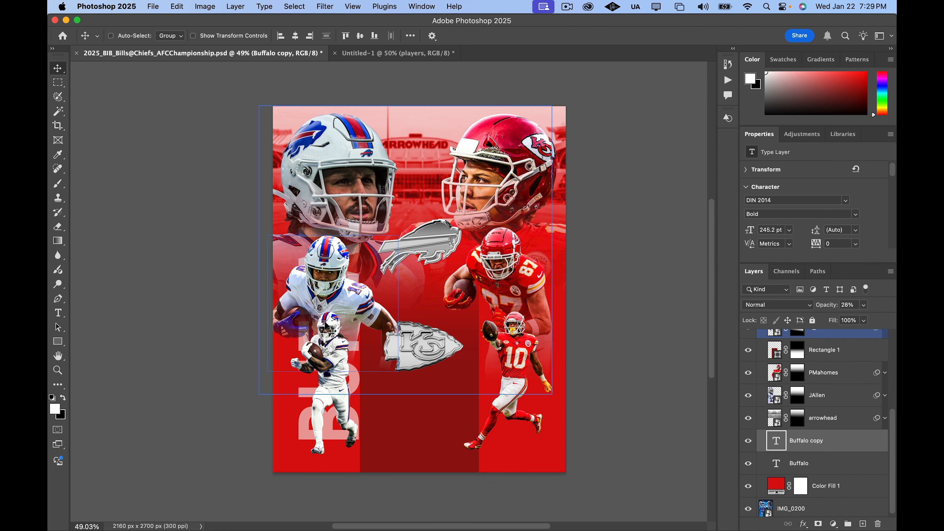
super+click(327, 328)
drag(340, 361, 515, 359)
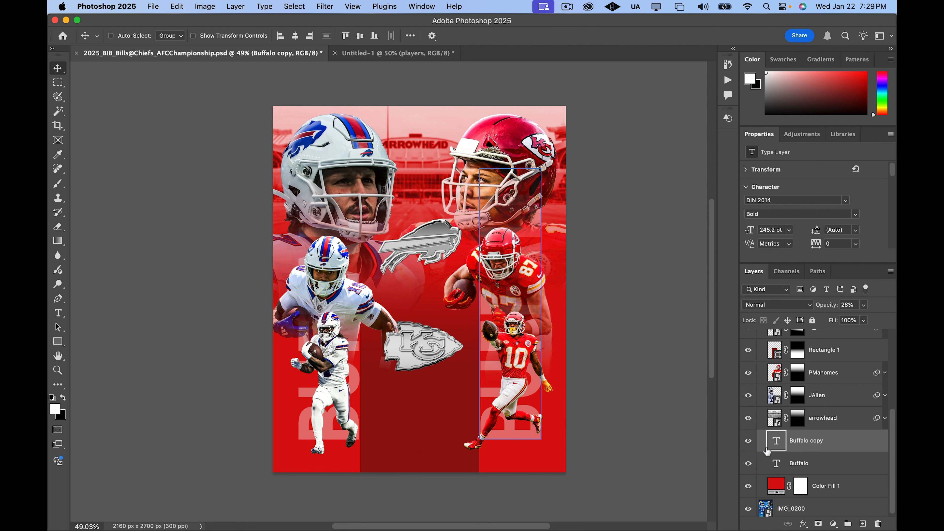
Replace the wording of the copied vertical text behind the Chiefs players with KANSAS
double_click(777, 442)
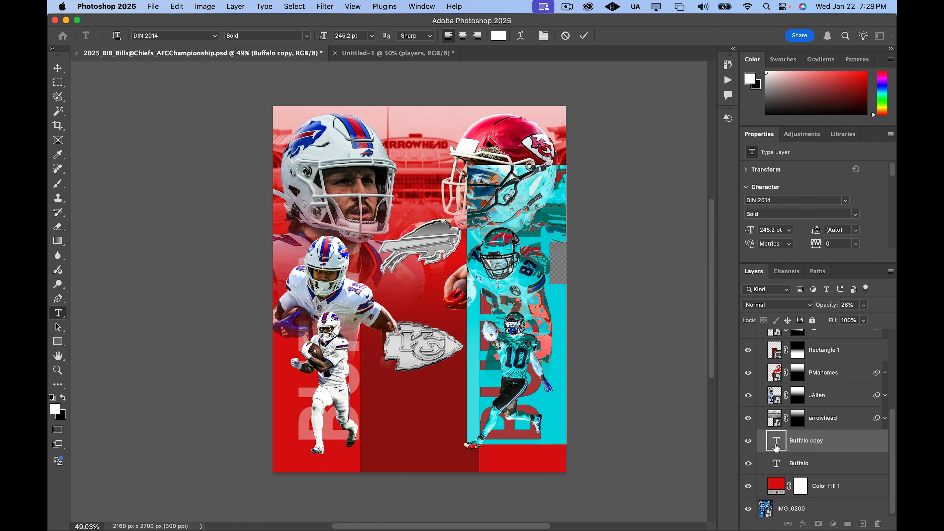
text(KA)
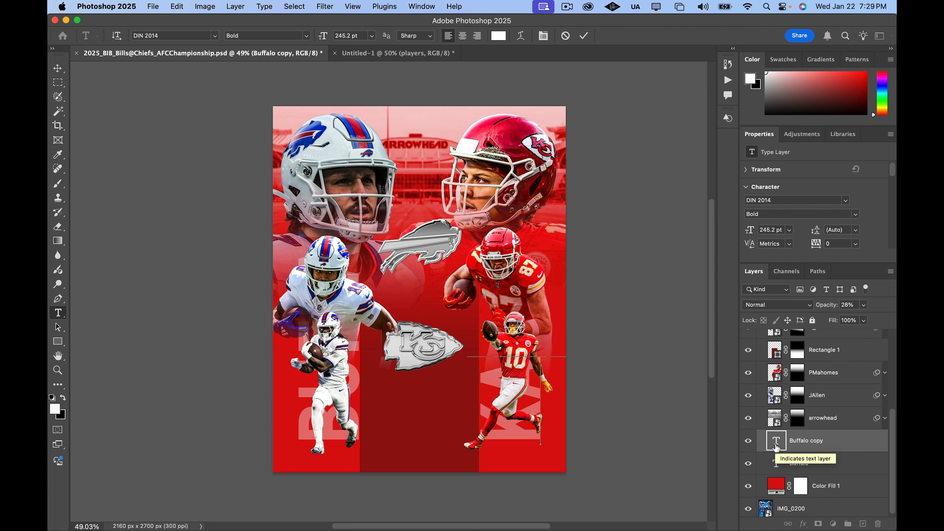
text(NSAS)
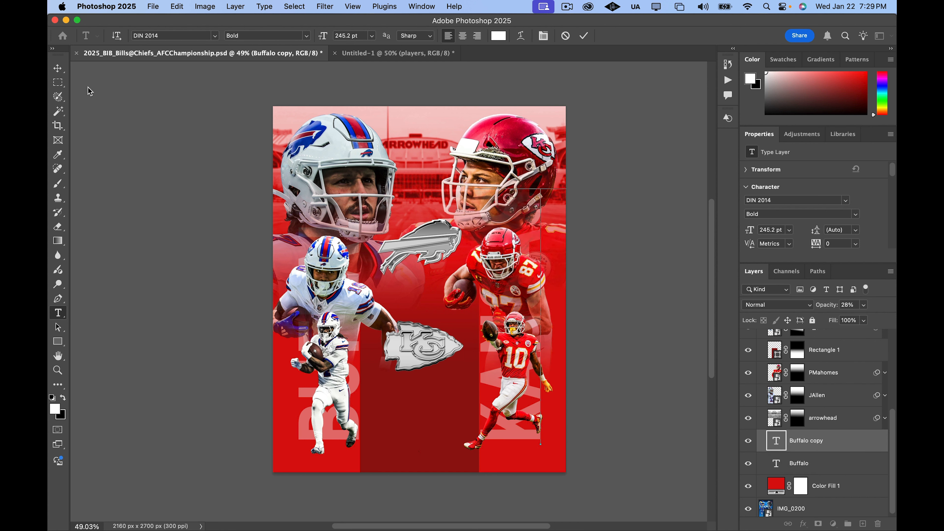
click(58, 68)
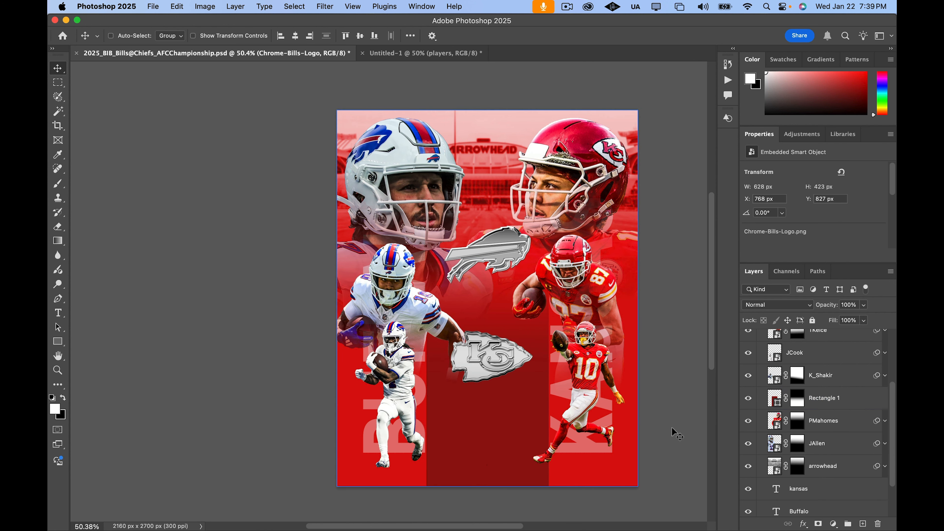
Add a layer mask to the Kansas text and apply a vertical gradient that fades the letters out towards the top
scroll(818, 446, down, 3)
click(816, 439)
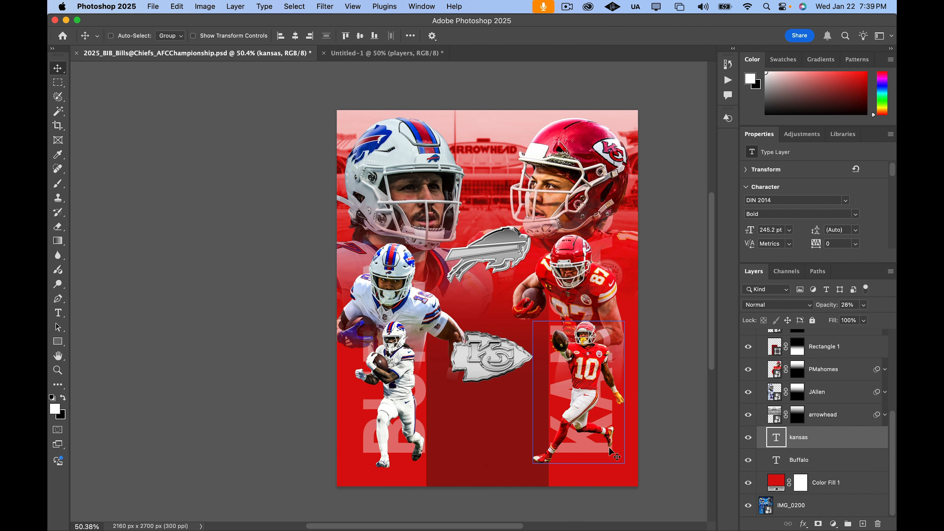
click(818, 524)
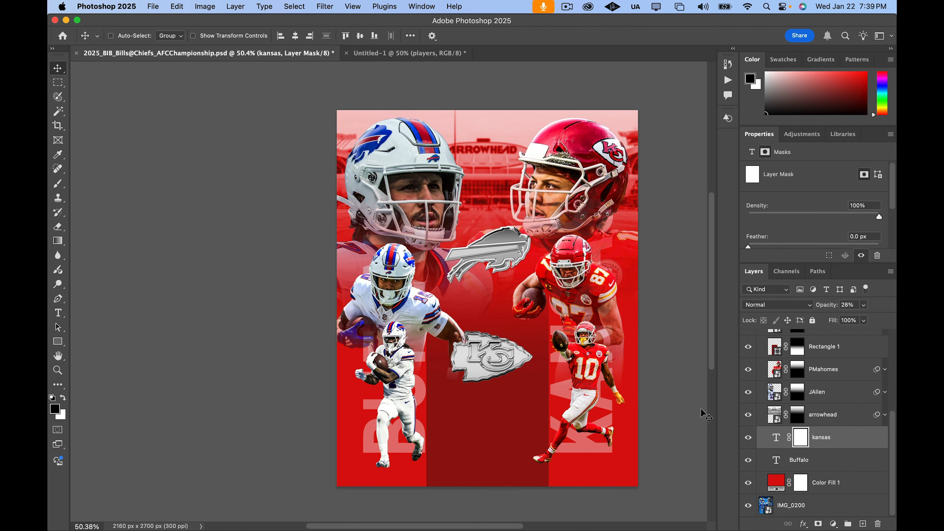
key(g)
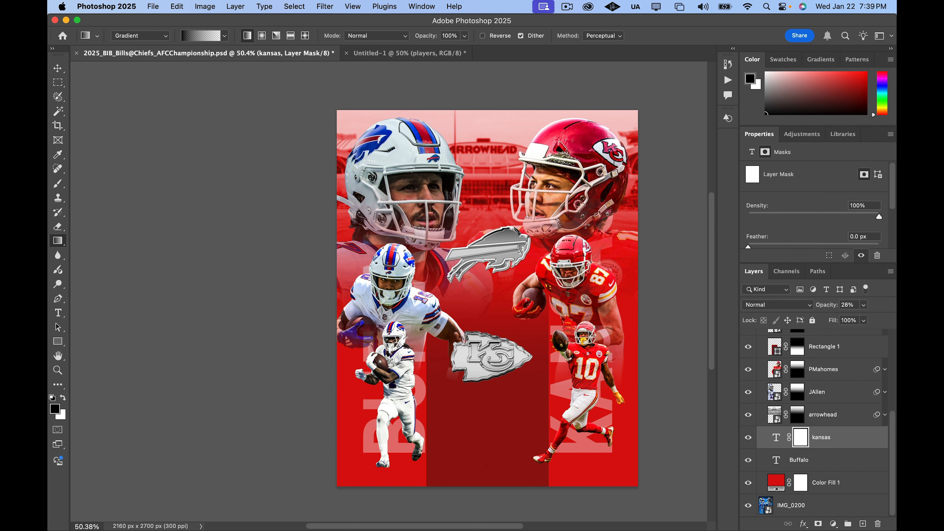
drag(590, 219, 590, 418)
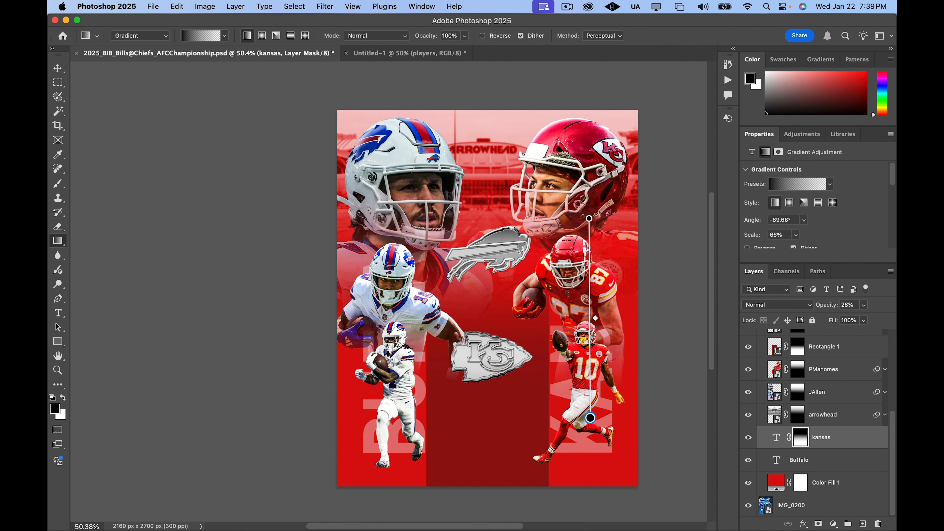
drag(589, 219, 588, 336)
drag(591, 420, 587, 466)
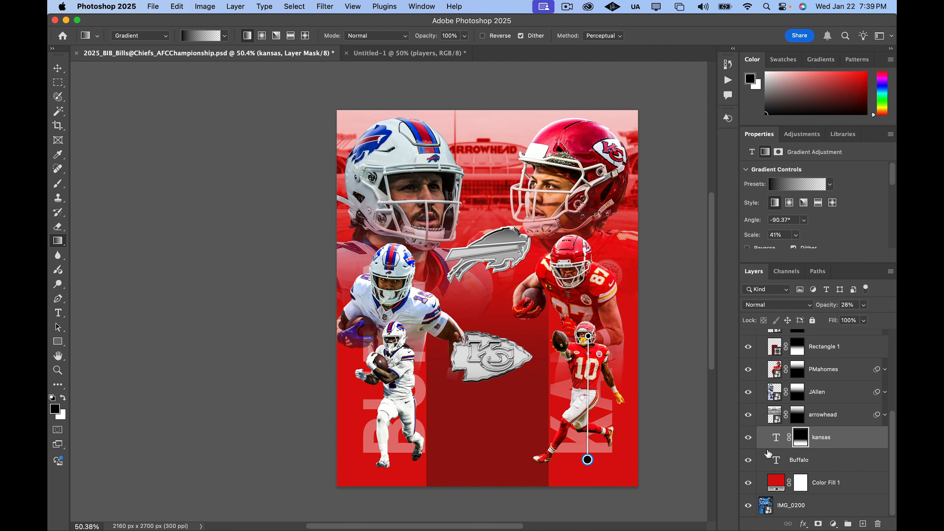
Copy the Kansas layer's gradient mask onto the Buffalo text layer
click(801, 442)
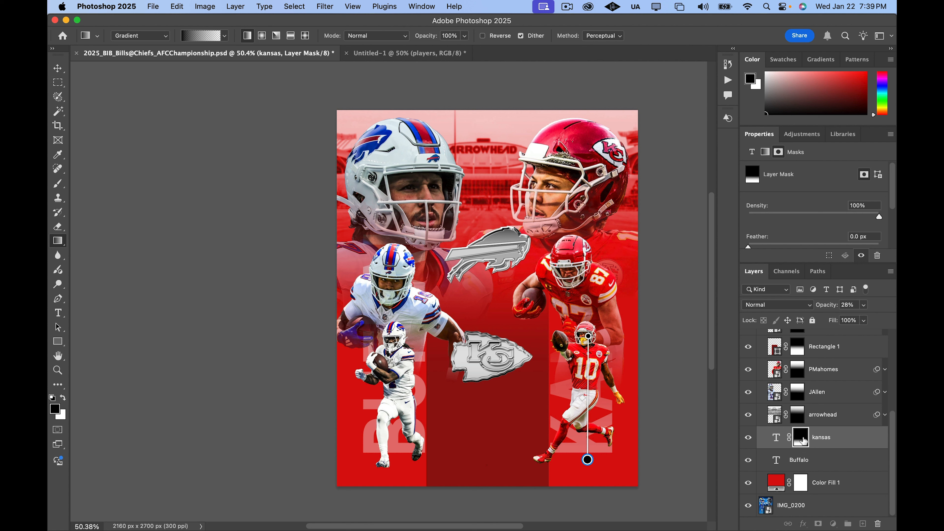
drag(803, 441, 804, 463)
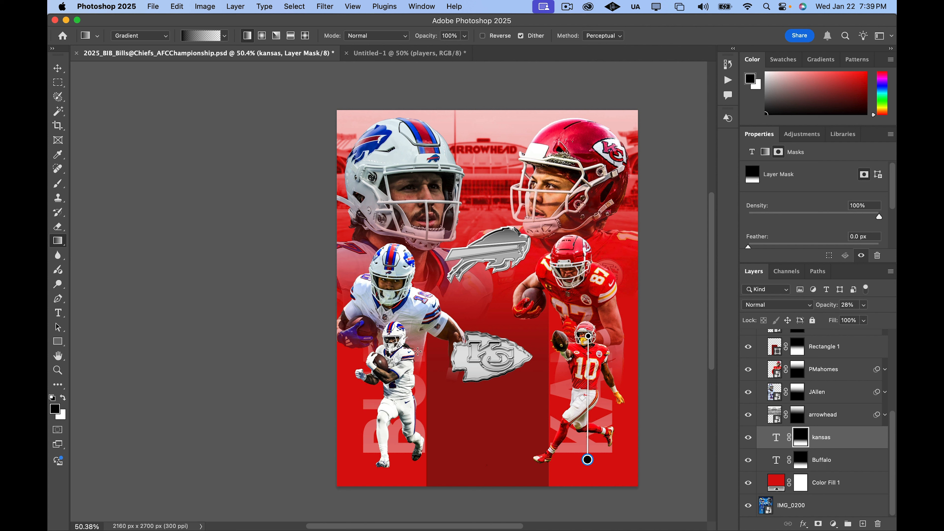
click(57, 68)
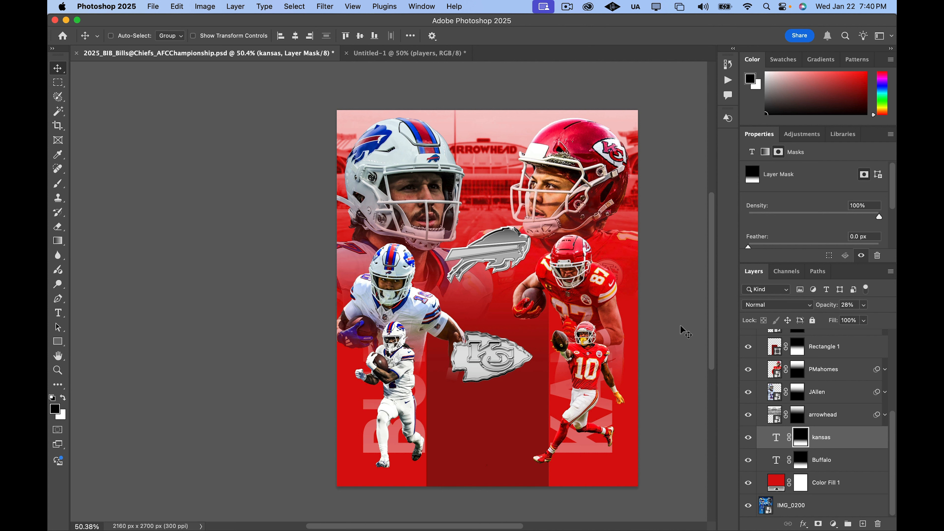
Check the reference poster, add the text AFC CHAMPIONSHIP GAME at the poster's top, and place its layer first in the Design group
scroll(748, 347, up, 5)
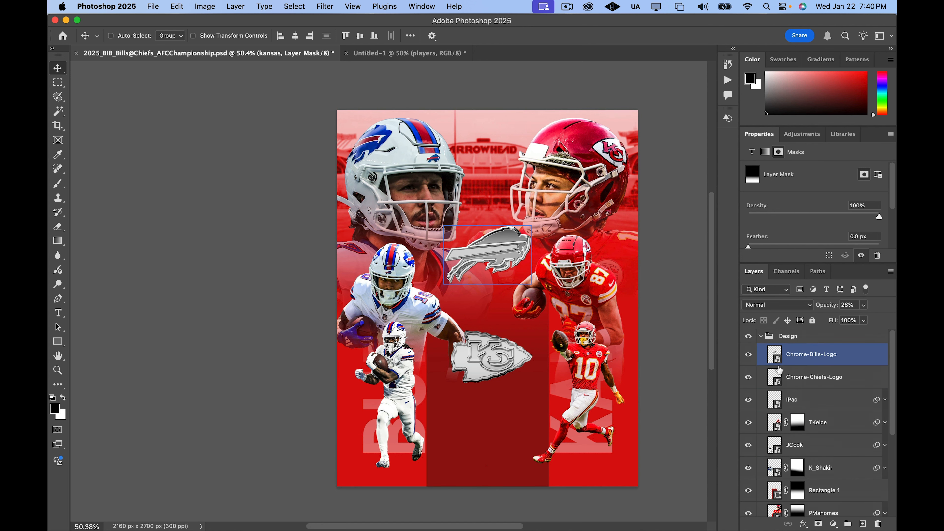
click(749, 337)
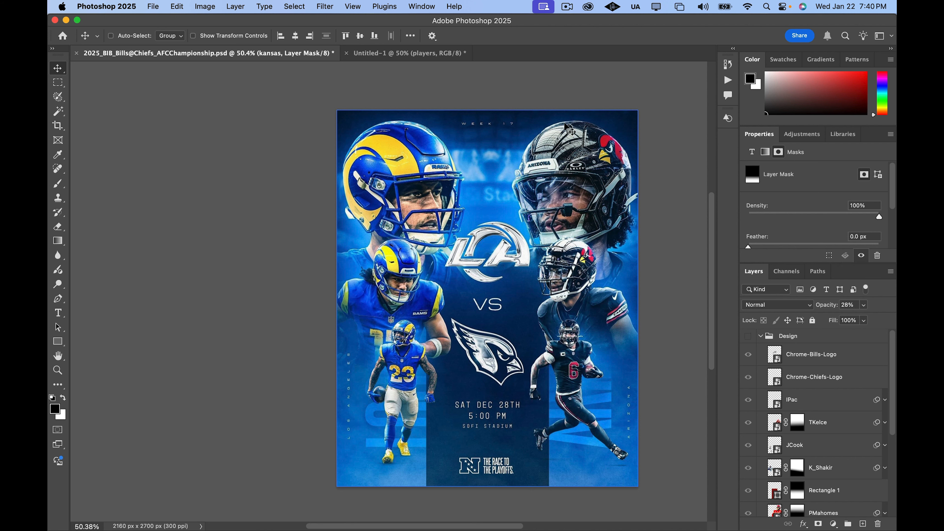
key(super+z)
key(t)
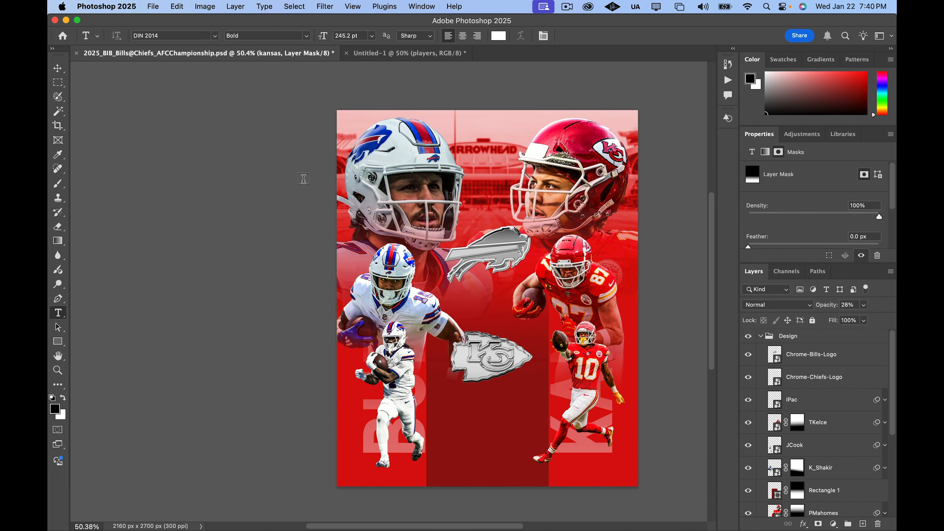
click(454, 128)
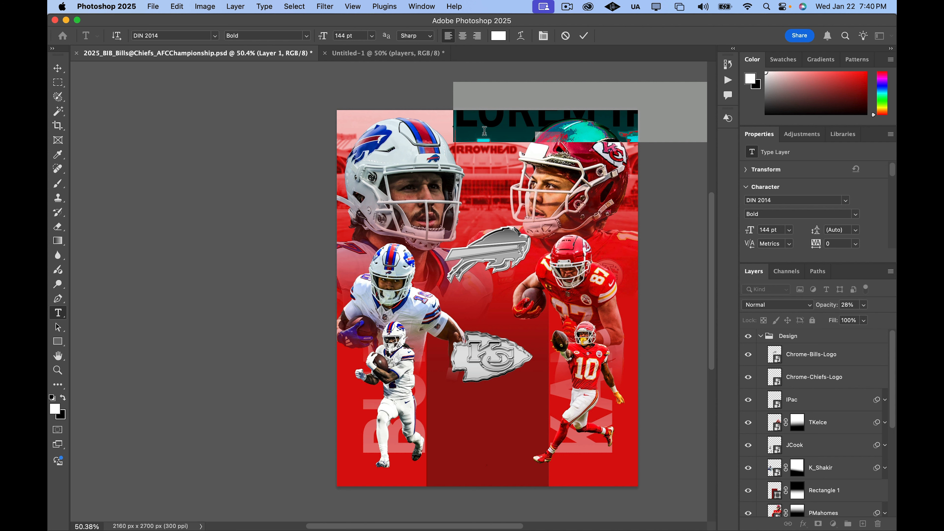
text(AFC CH)
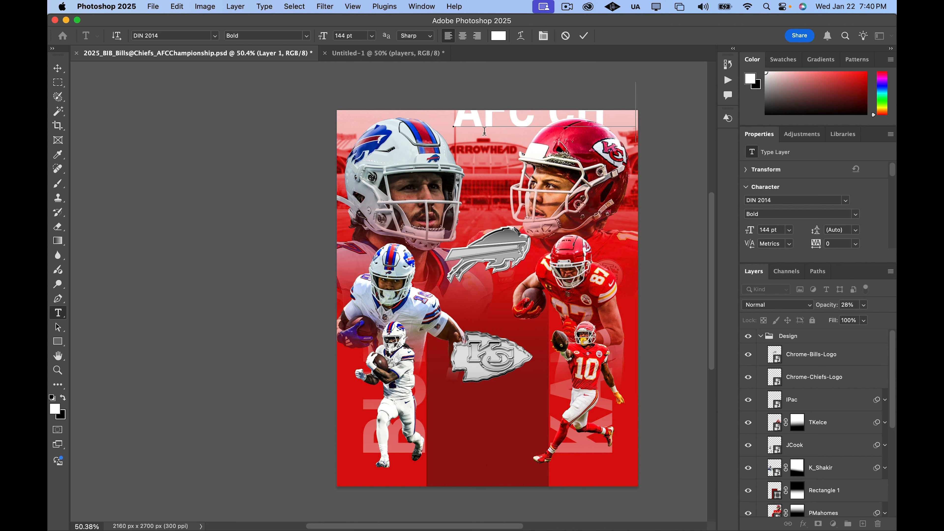
text(A)
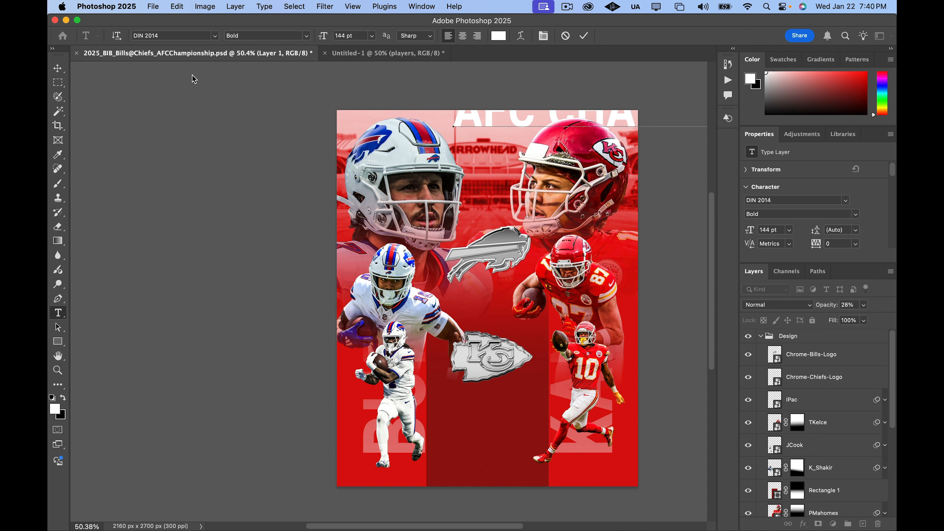
click(60, 70)
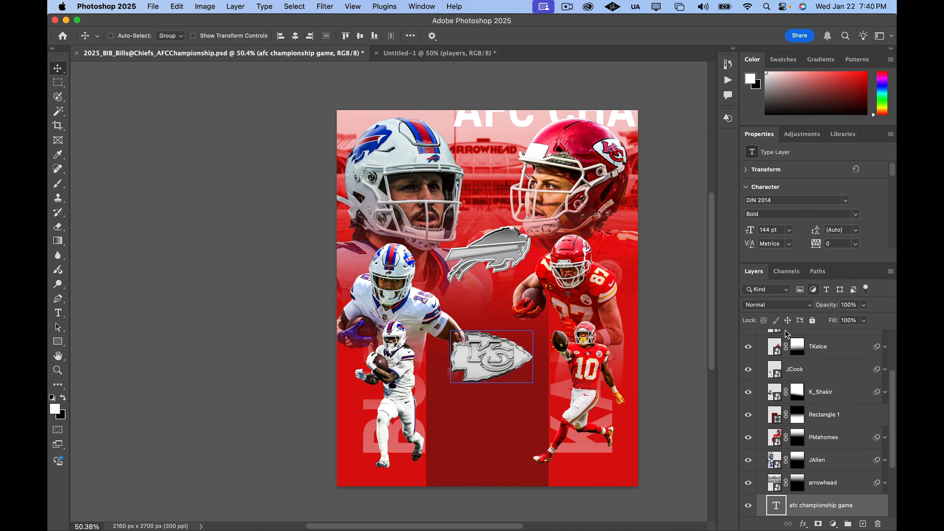
drag(812, 503, 828, 352)
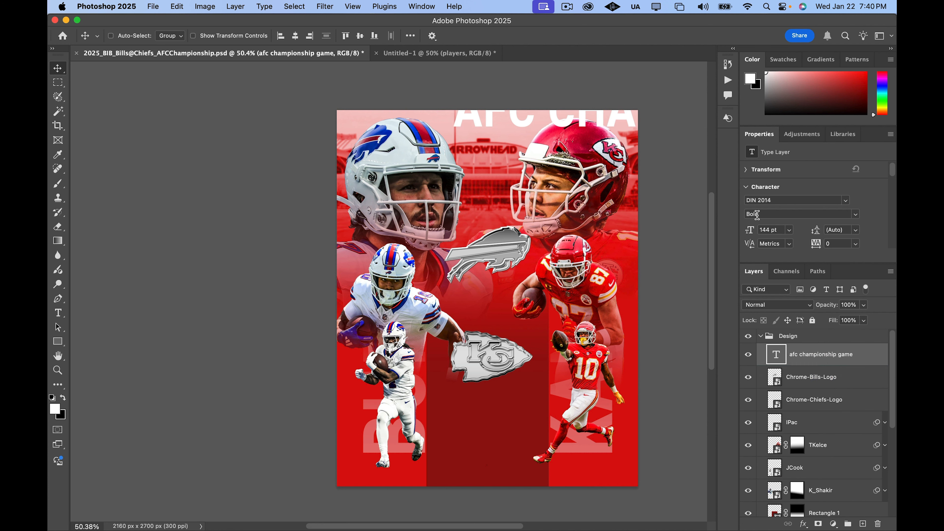
Set the AFC CHAMPIONSHIP GAME title to 31 pt in the Regular style of DIN 2014 and shift it slightly left
mouse_move(755, 237)
mouse_down()
mouse_move(727, 241)
mouse_move(749, 238)
mouse_move(740, 241)
mouse_up()
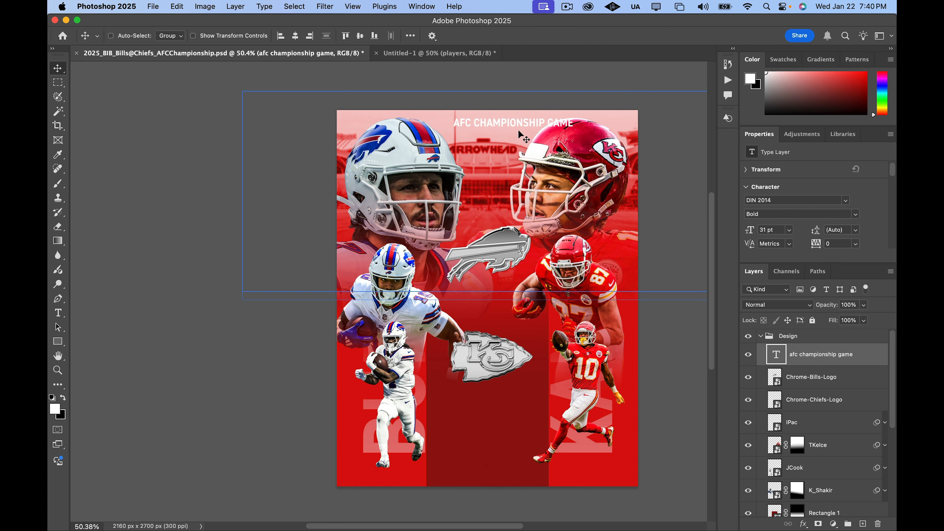
drag(524, 122, 515, 122)
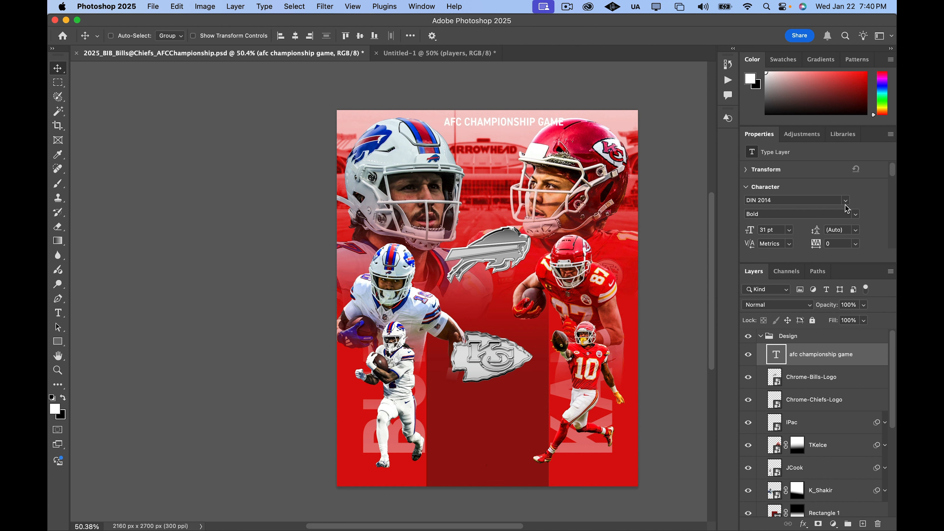
click(857, 215)
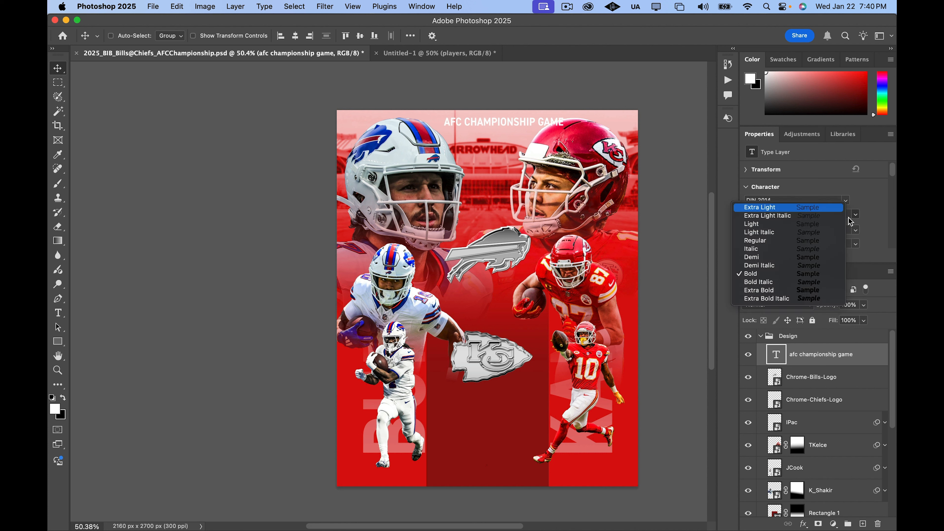
click(763, 258)
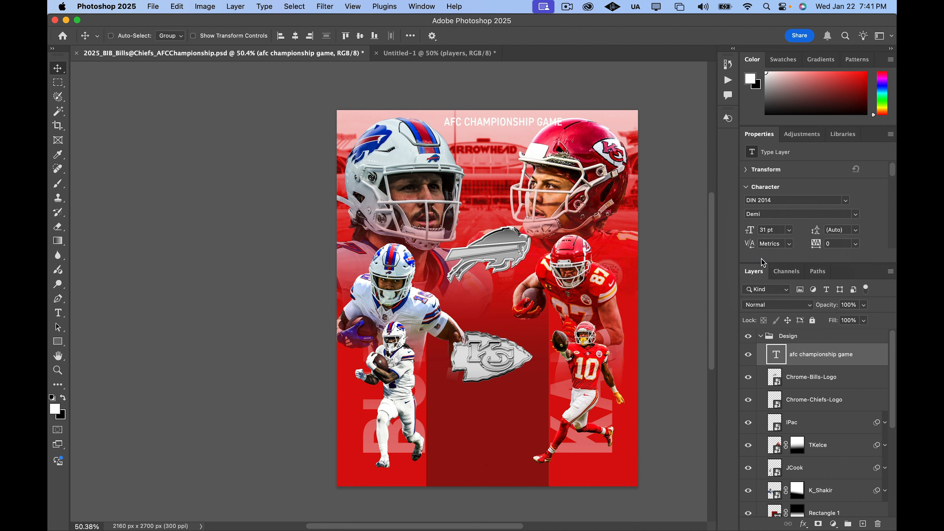
click(855, 215)
click(854, 243)
Compare the title with the reference poster, then set its letter tracking to 340 and its font size to 19 pt
click(749, 336)
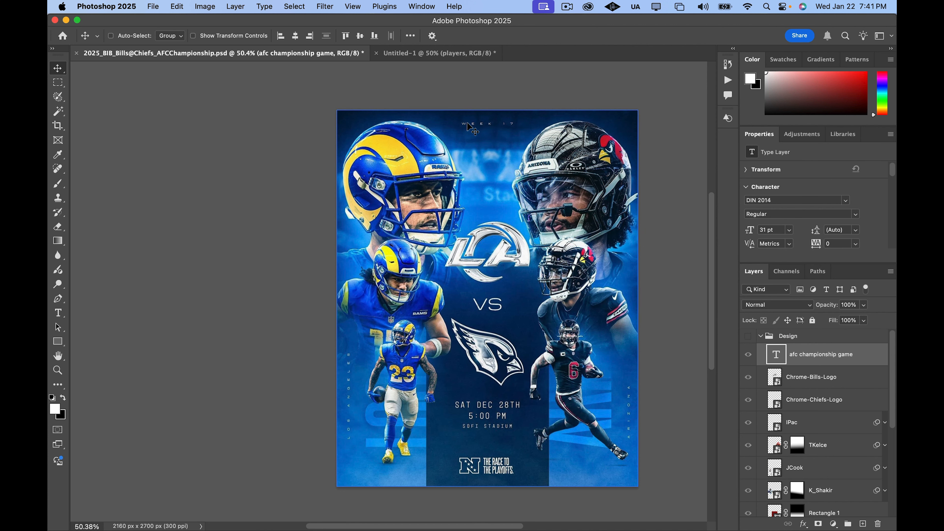
click(748, 336)
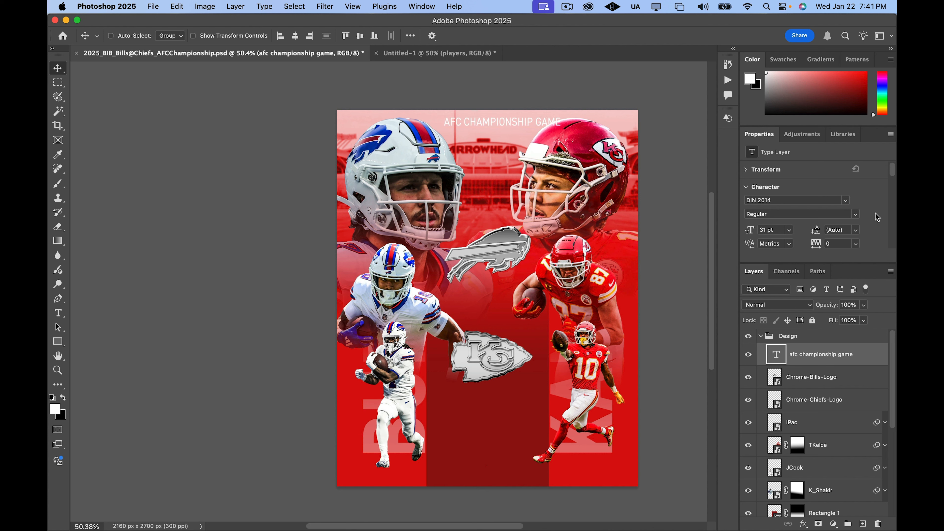
scroll(879, 215, down, 3)
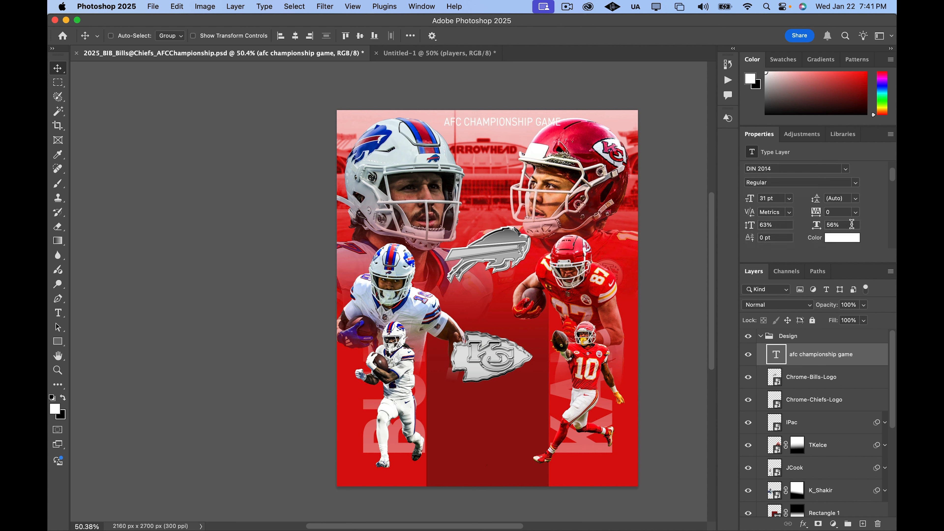
drag(816, 217, 826, 207)
drag(749, 203, 741, 207)
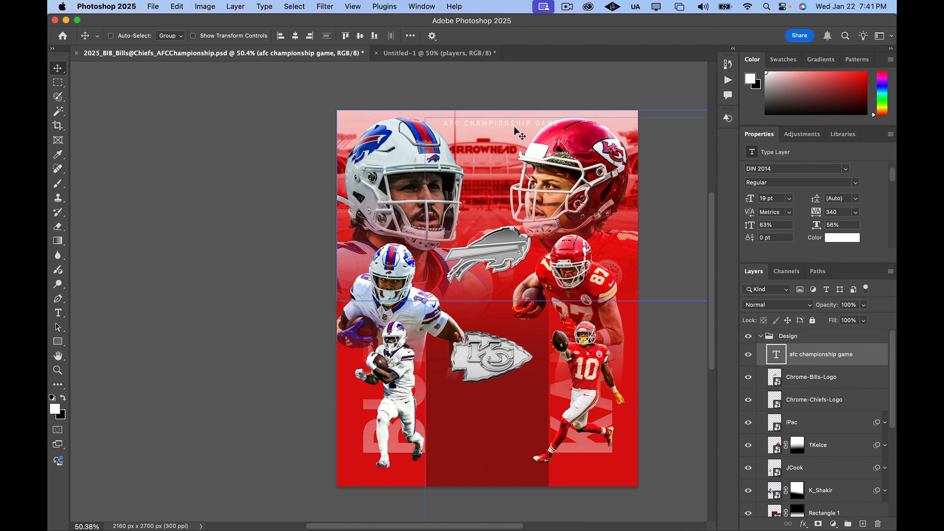
Move the AFC CHAMPIONSHIP GAME title slightly down and centre it horizontally on the canvas
drag(514, 131, 505, 133)
click(410, 36)
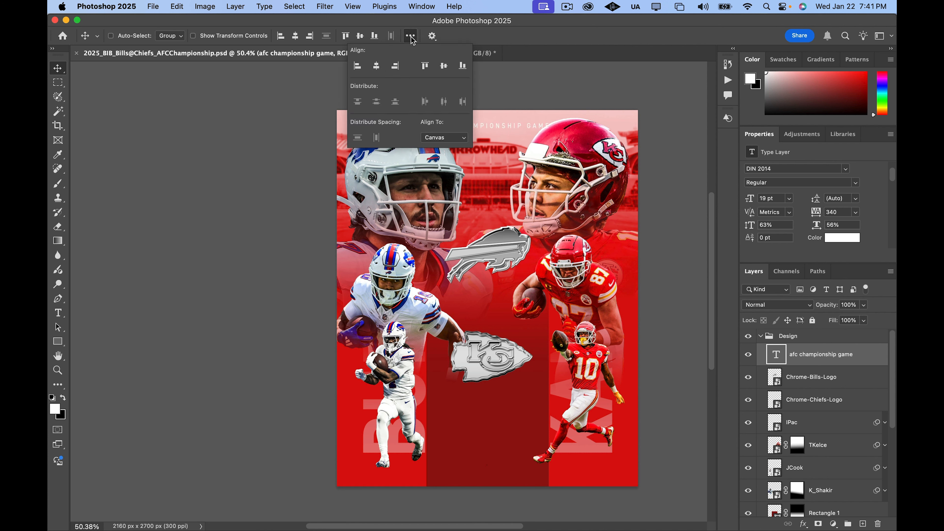
click(444, 138)
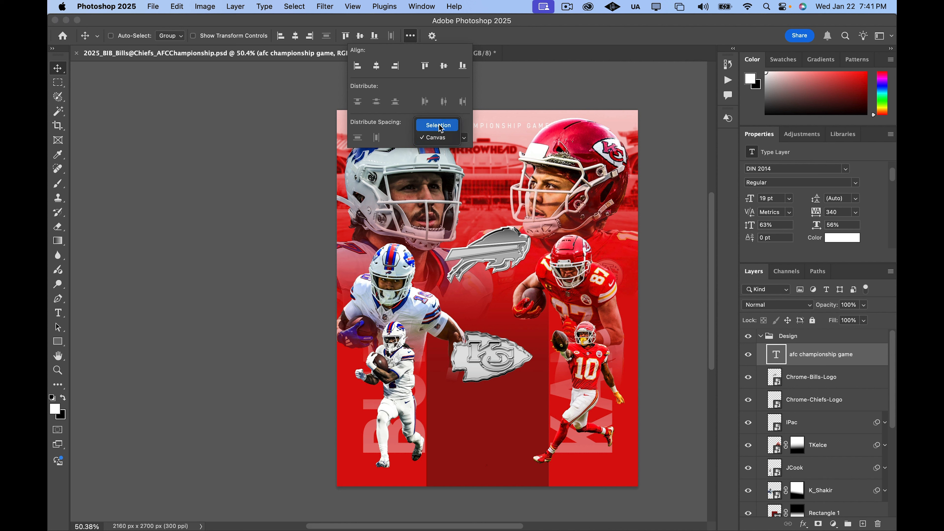
click(445, 138)
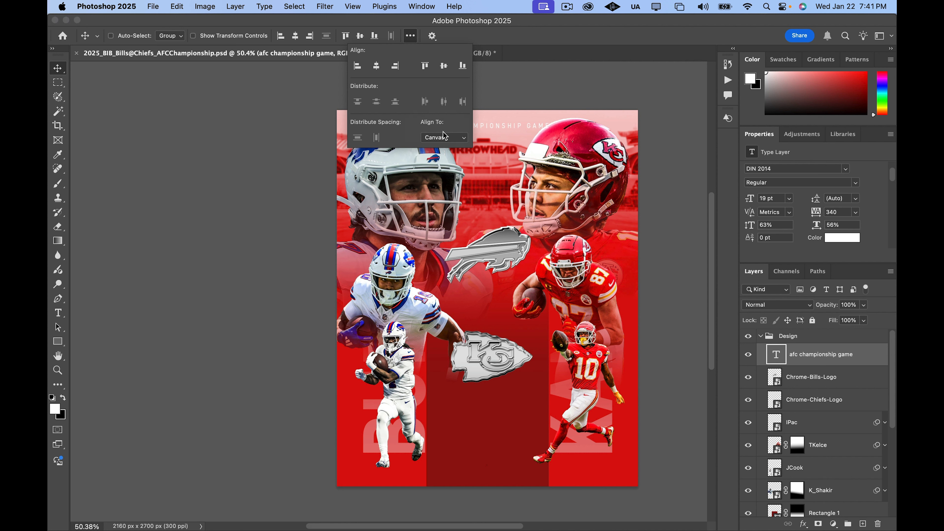
click(442, 141)
click(441, 141)
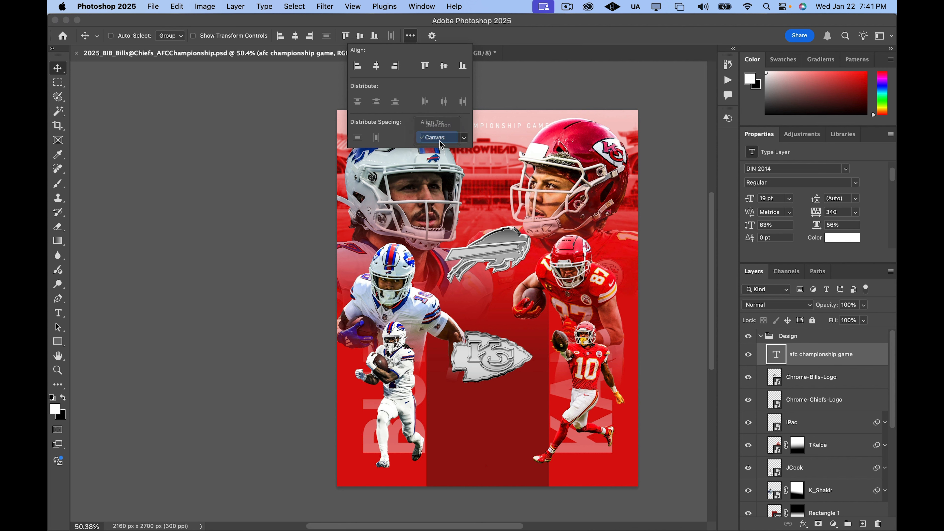
click(377, 66)
click(410, 36)
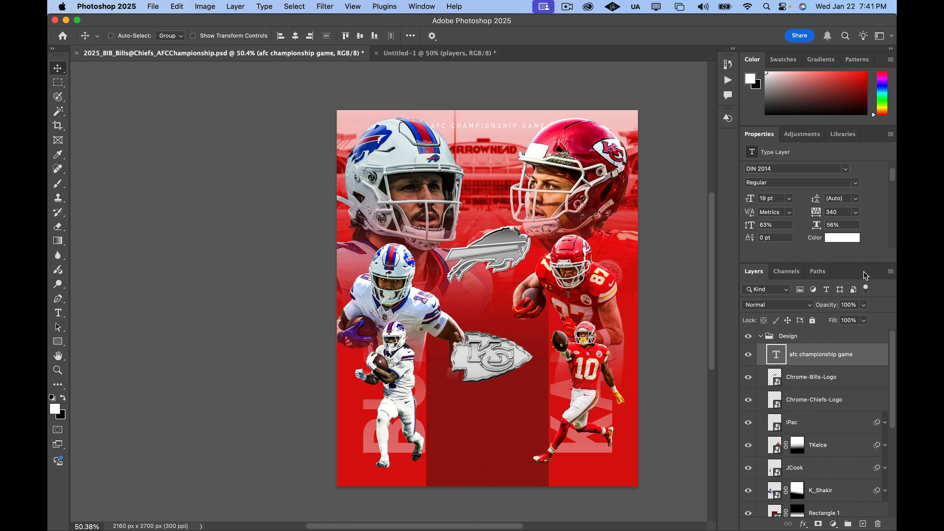
Change the AFC CHAMPIONSHIP GAME title's text colour to dark red 7a0a0a
click(854, 241)
text(000000)
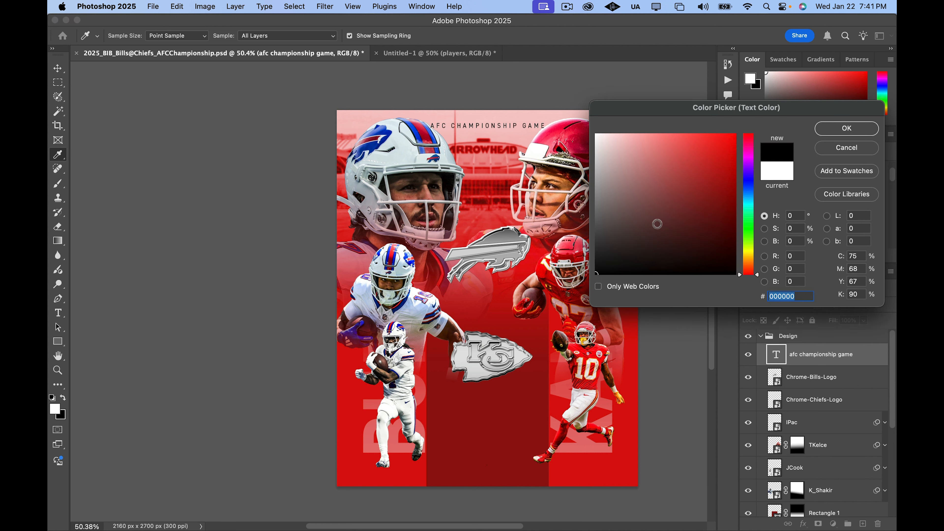
click(721, 159)
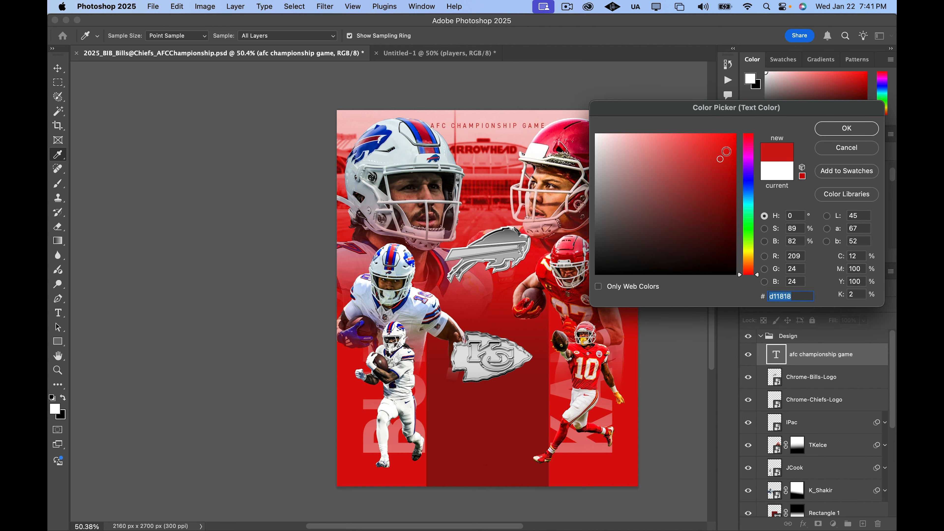
click(726, 152)
click(731, 192)
drag(731, 192, 726, 207)
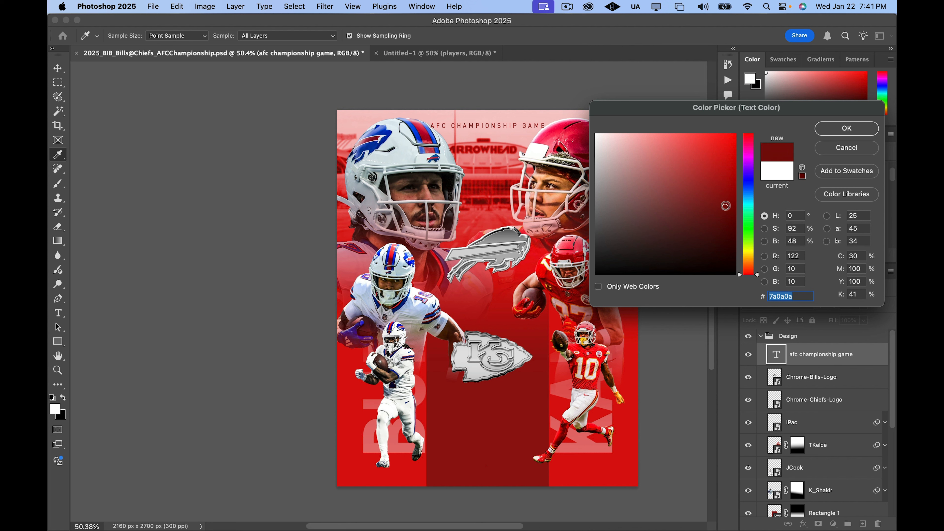
click(847, 128)
key(v)
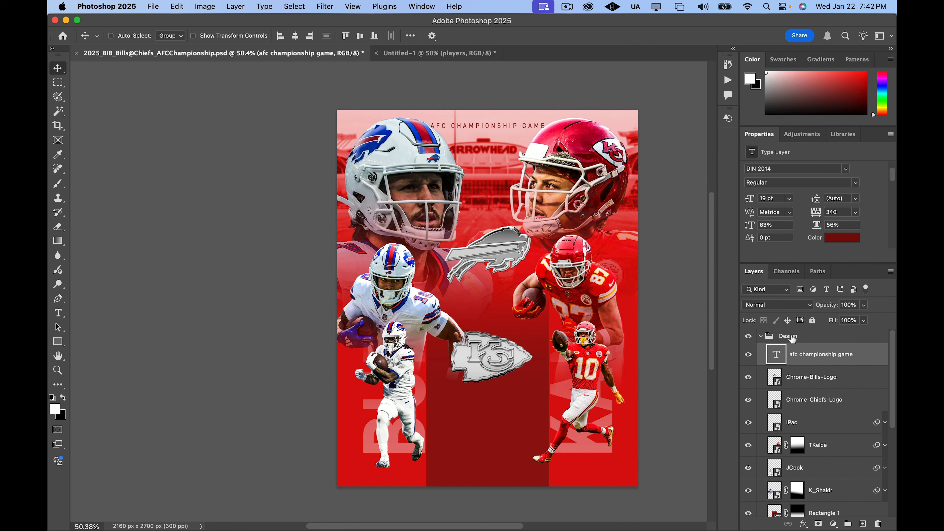
Duplicate the game title, place the copy over the lowest Bills player's legs, and replace its wording with BUFFALO
key(super+j)
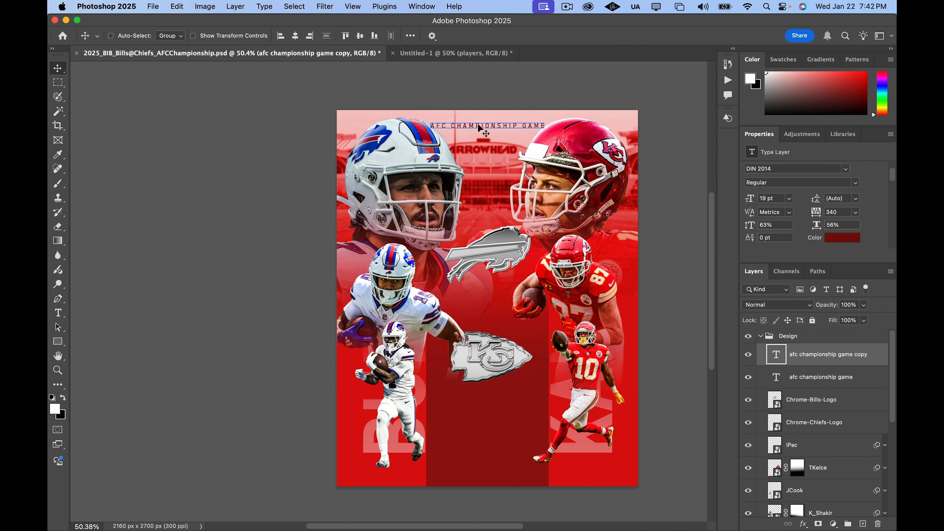
drag(479, 136, 433, 442)
double_click(777, 359)
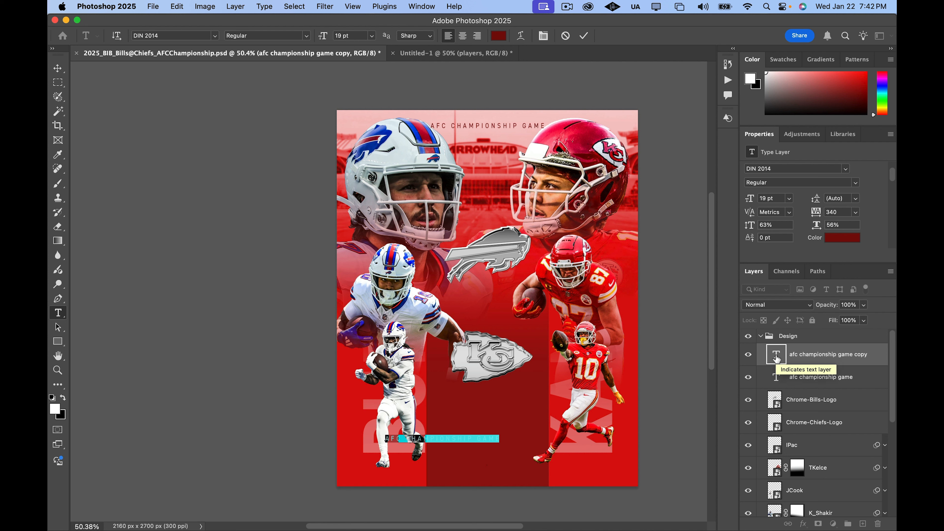
text(BUFFALO)
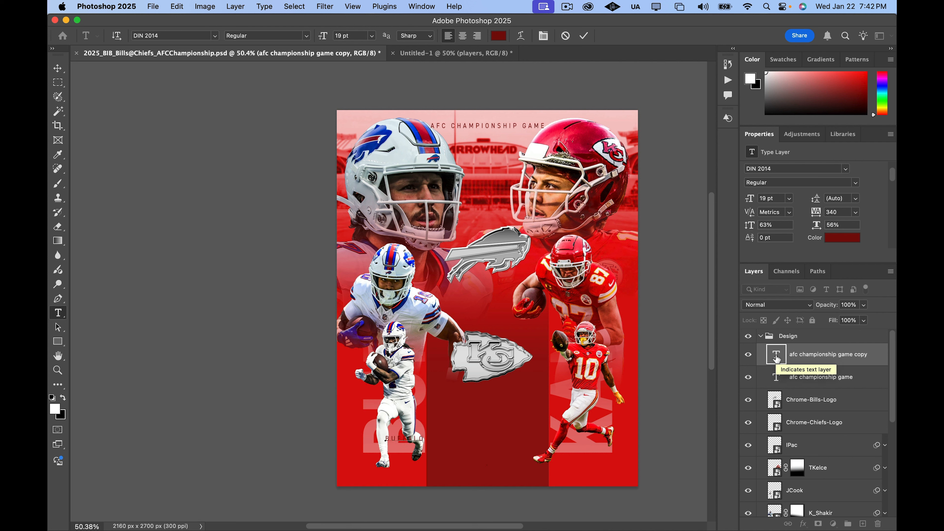
Set the text colour of the small BUFFALO label to white and finish editing the text
click(843, 238)
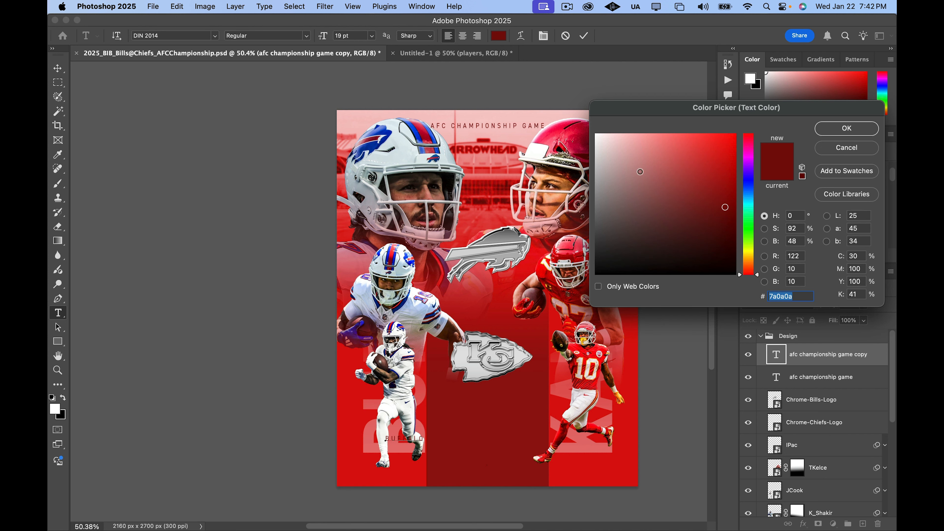
drag(640, 172, 563, 94)
click(835, 132)
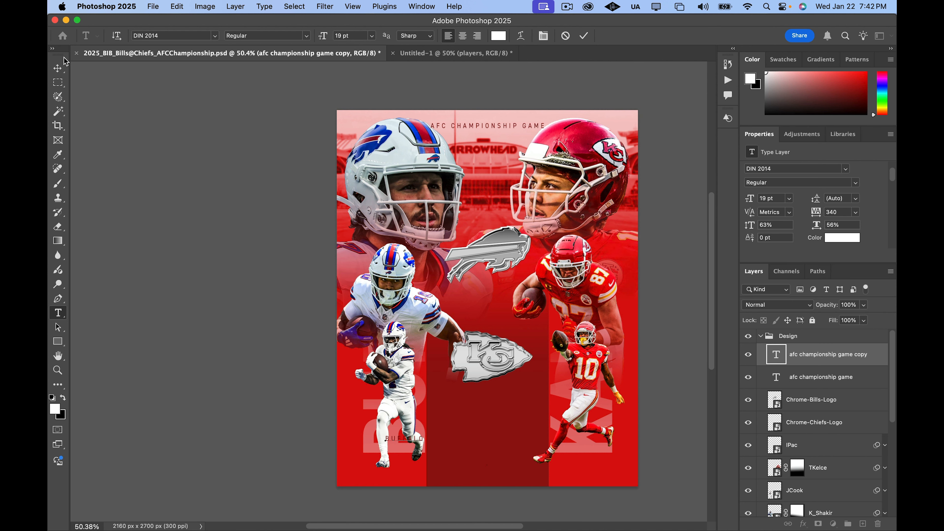
click(59, 68)
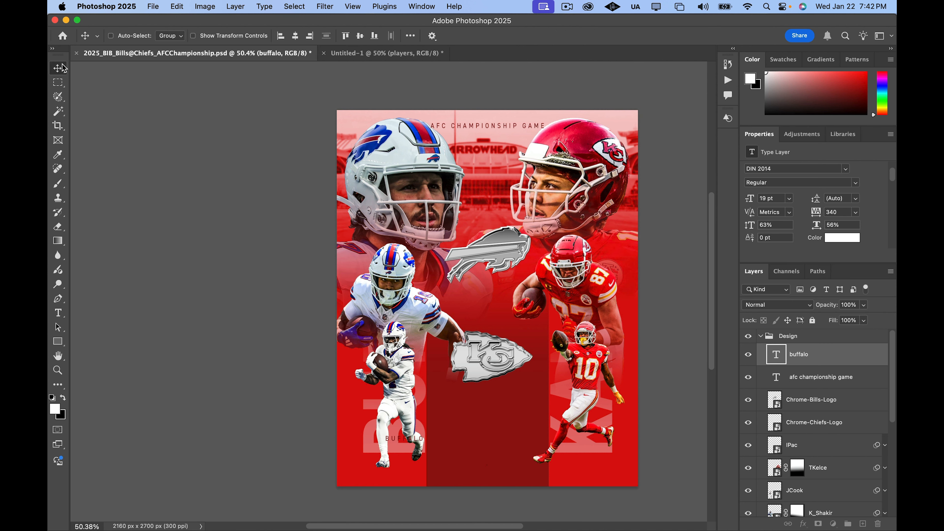
Make the small BUFFALO text white (#ffffff) and rotate it -90° near the poster's left edge, beside the large faded lettering
click(840, 239)
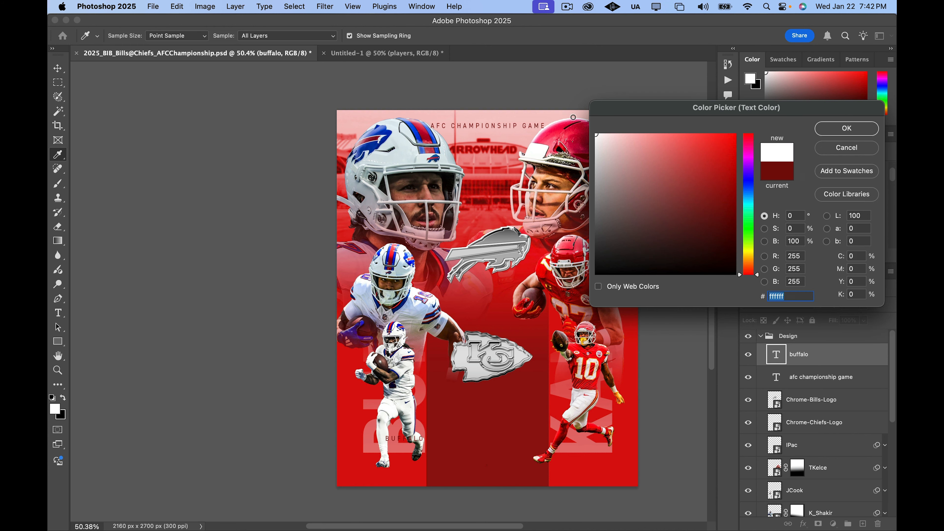
click(841, 130)
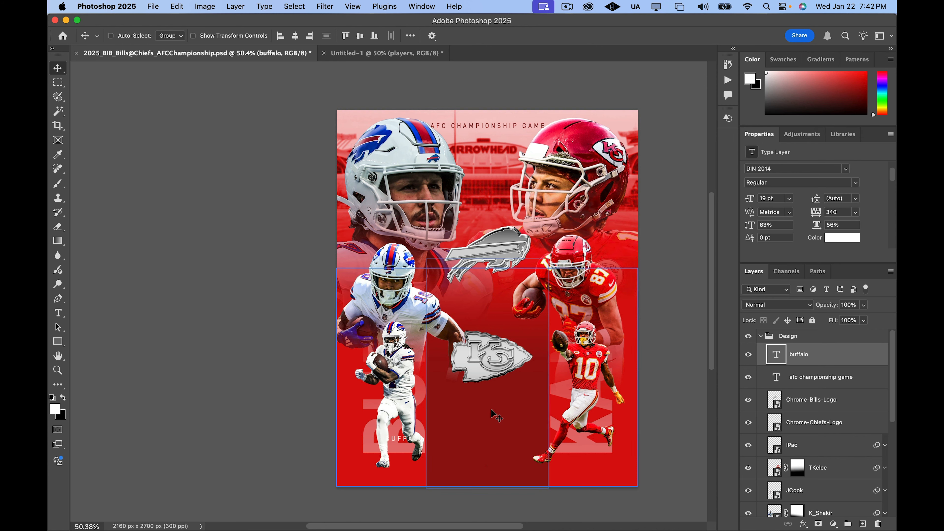
key(super+t)
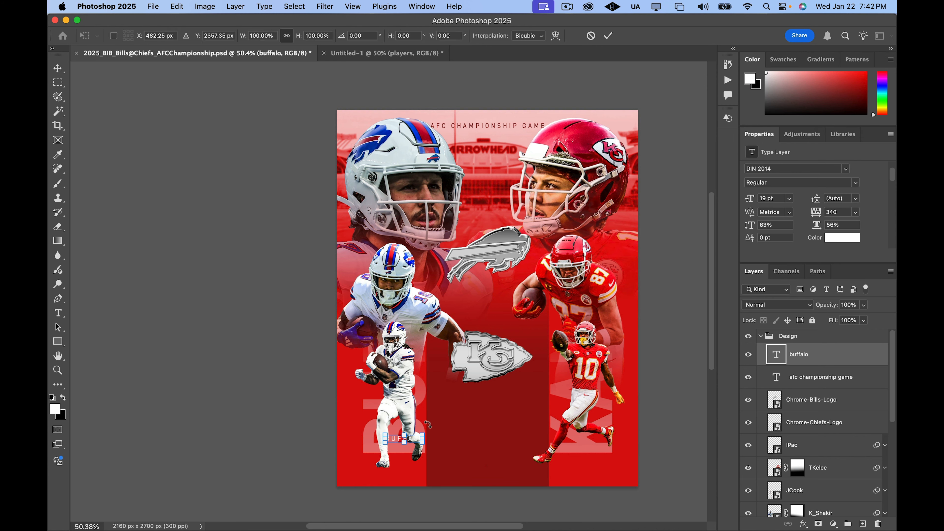
drag(428, 424, 349, 441)
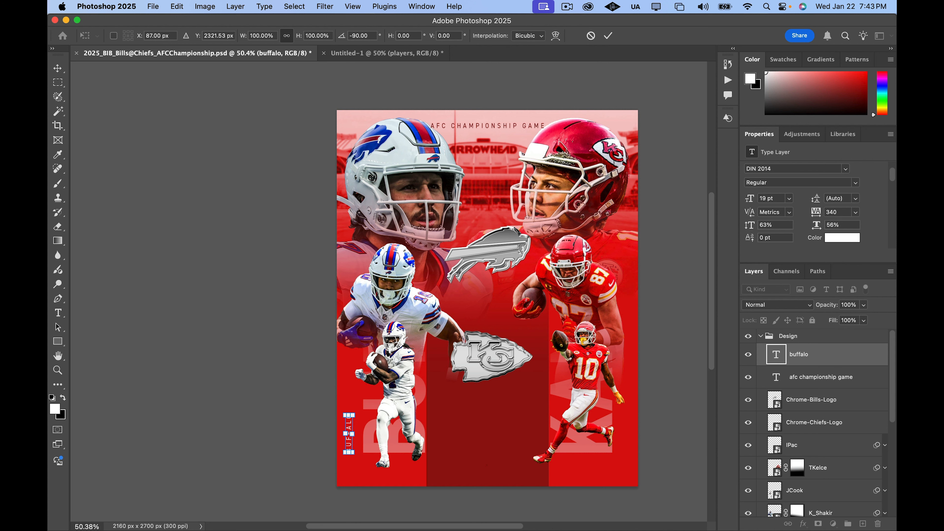
click(53, 68)
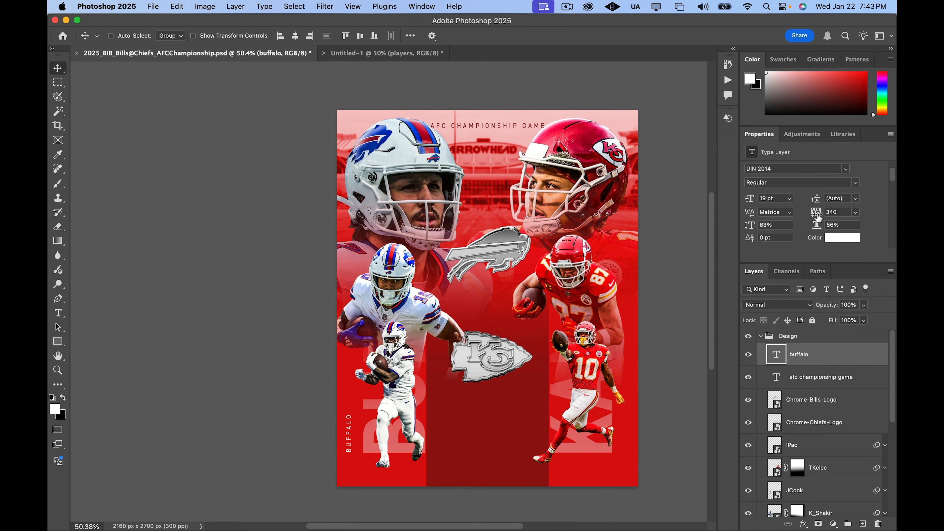
Increase the tracking of the vertical BUFFALO text to 1580
drag(817, 211, 847, 198)
drag(850, 195, 852, 188)
Duplicate the vertical BUFFALO text, change the copy to "kansas city" and place it along the poster's right edge
key(super+j)
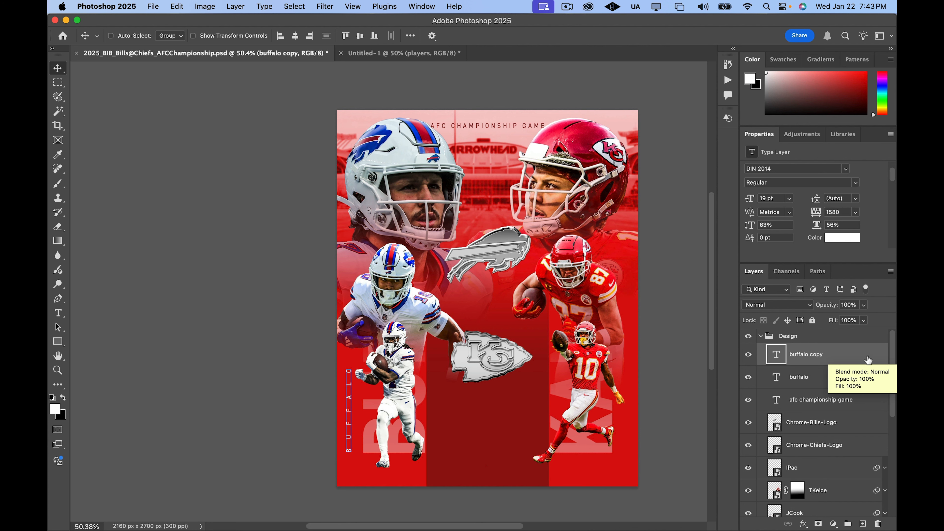
double_click(777, 357)
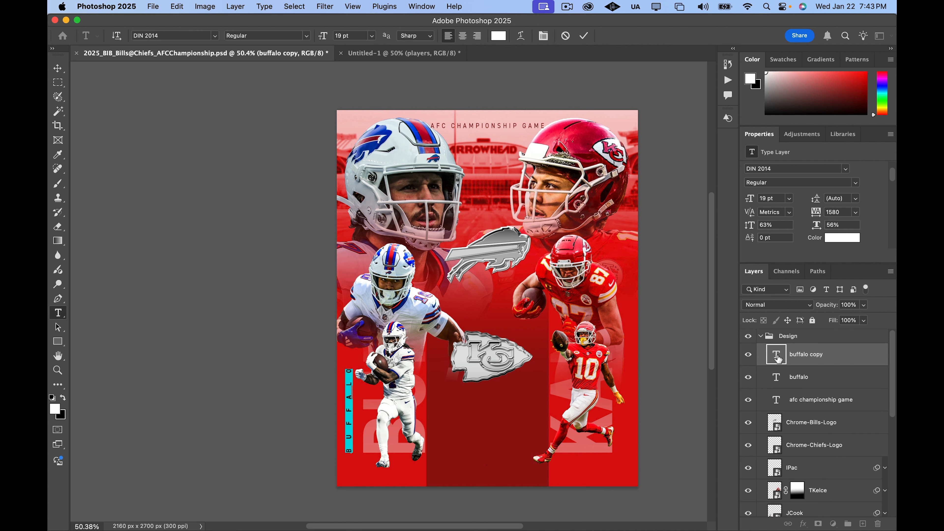
text(k)
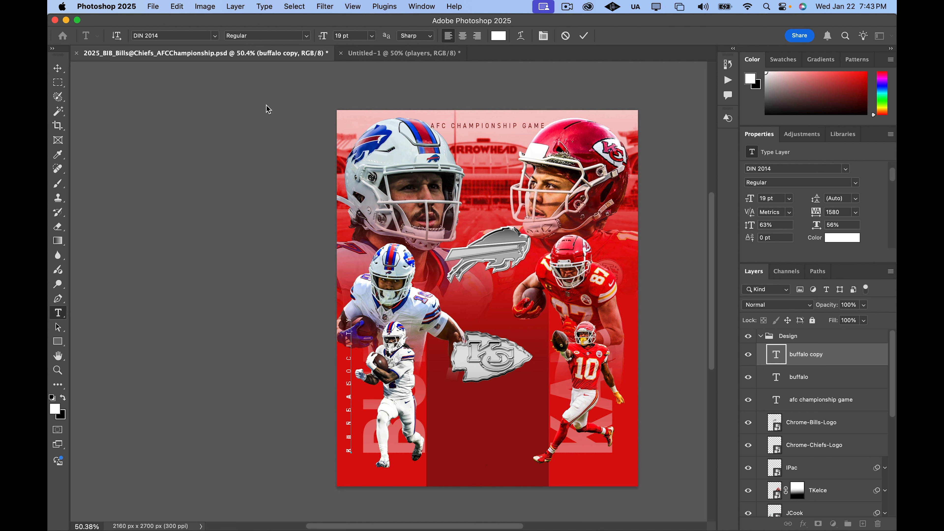
click(57, 68)
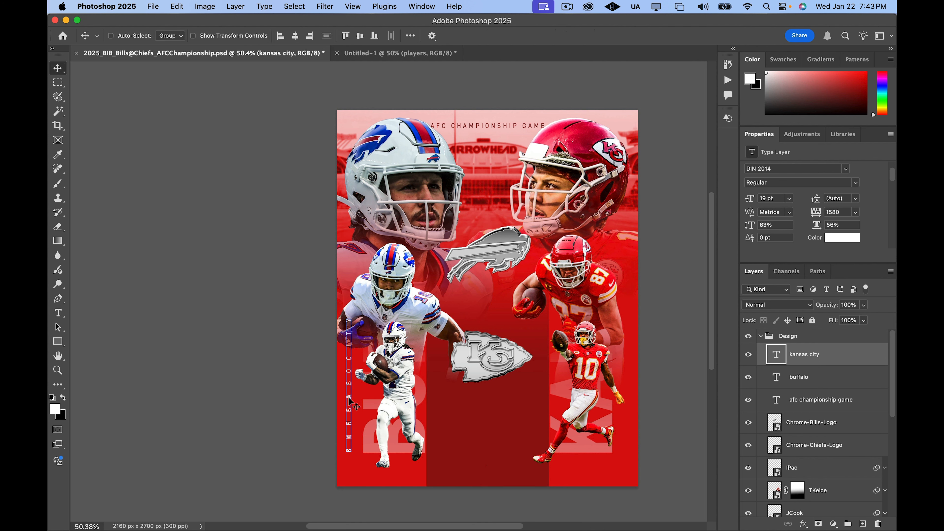
drag(351, 402, 632, 401)
Hide the Design group temporarily to examine the date and venue text in the reference poster underneath
click(800, 378)
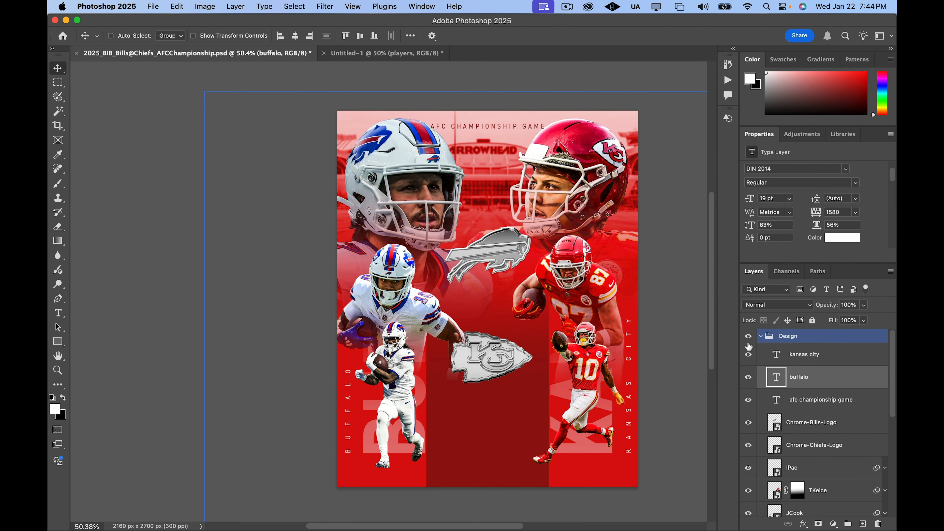
key(t)
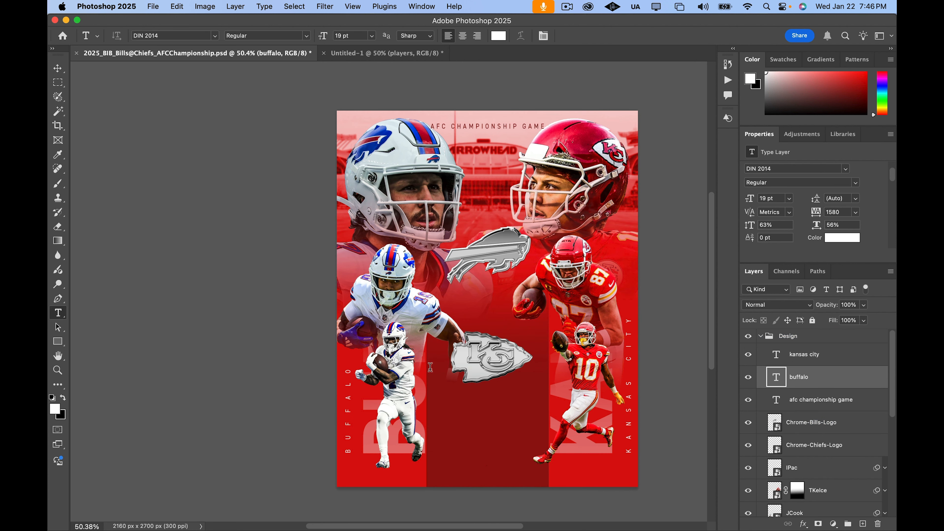
click(749, 336)
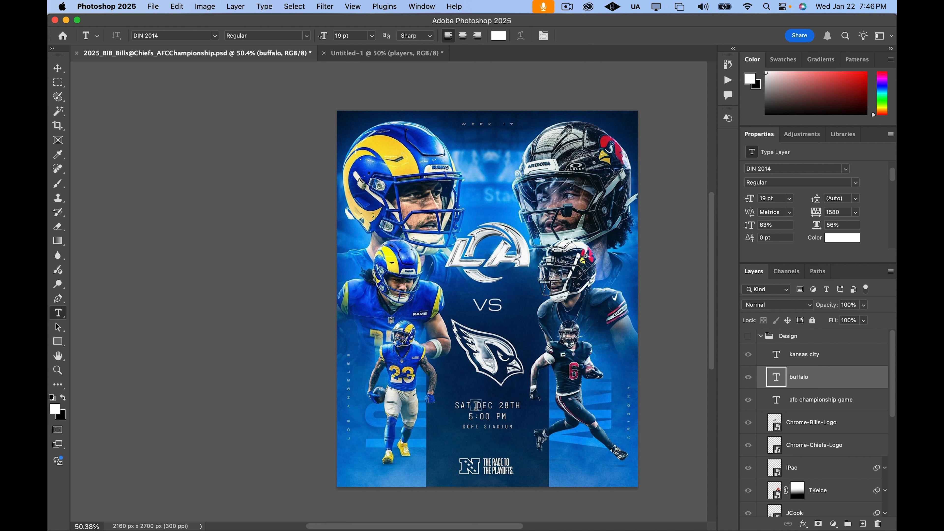
click(749, 336)
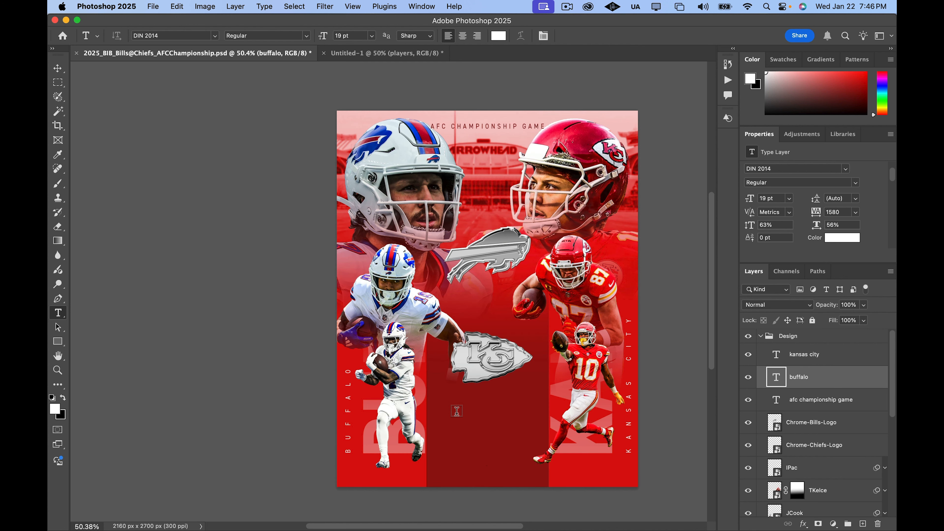
super+click(451, 416)
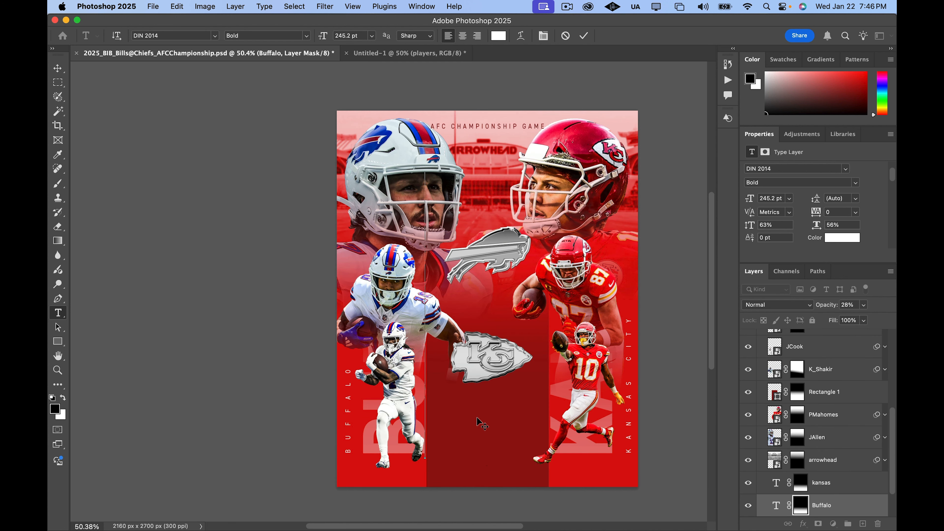
key(Escape)
key(v)
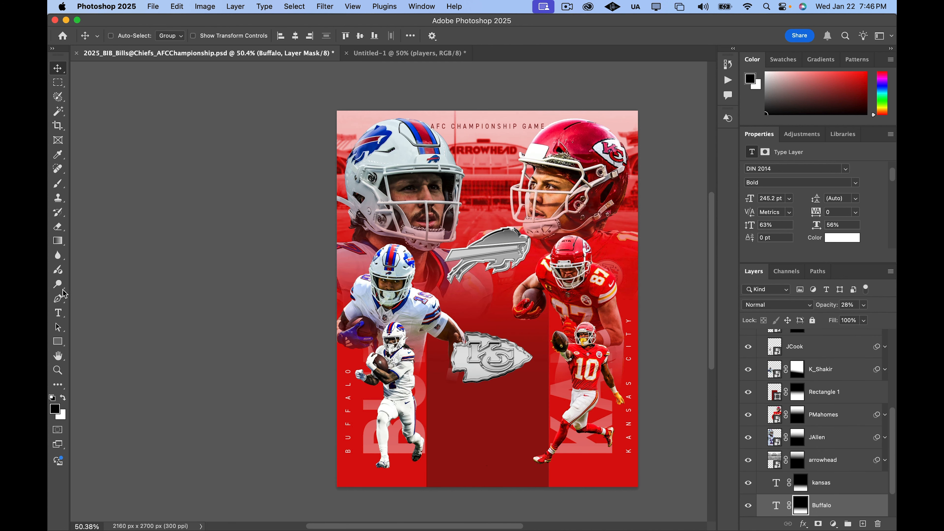
key(t)
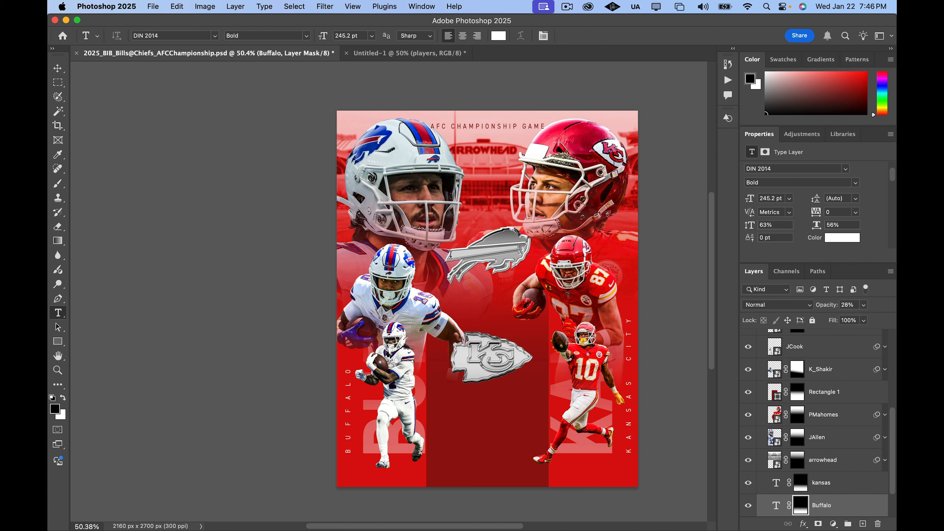
click(449, 445)
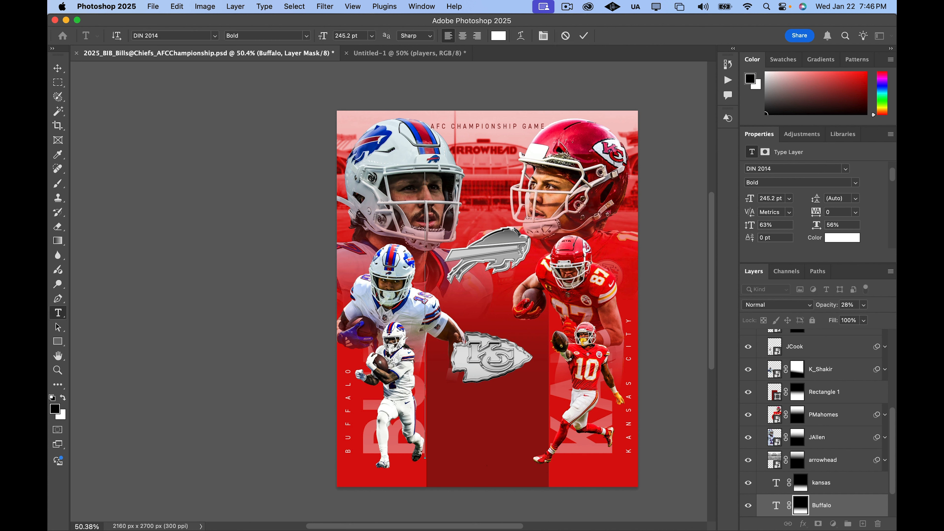
key(super+Return)
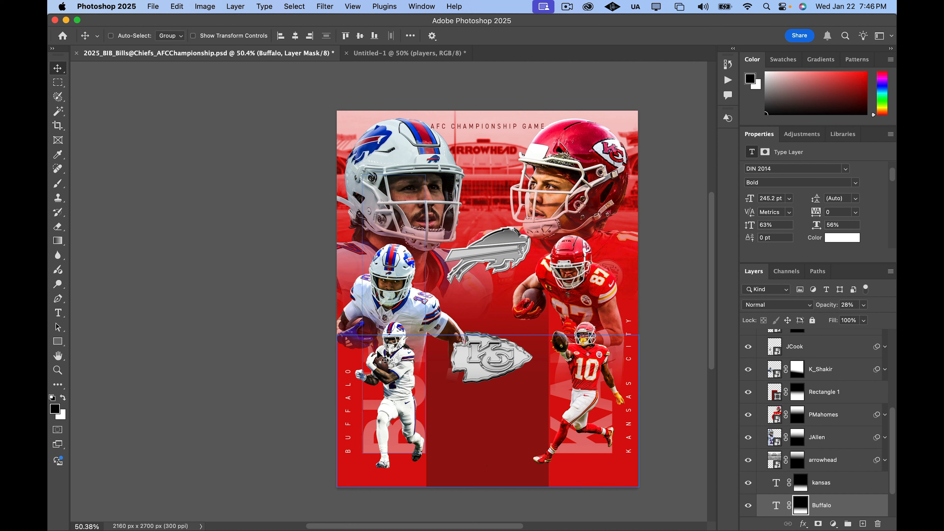
Add the text "SUN" below the Chiefs logo and place its layer first in the Design group
click(486, 188)
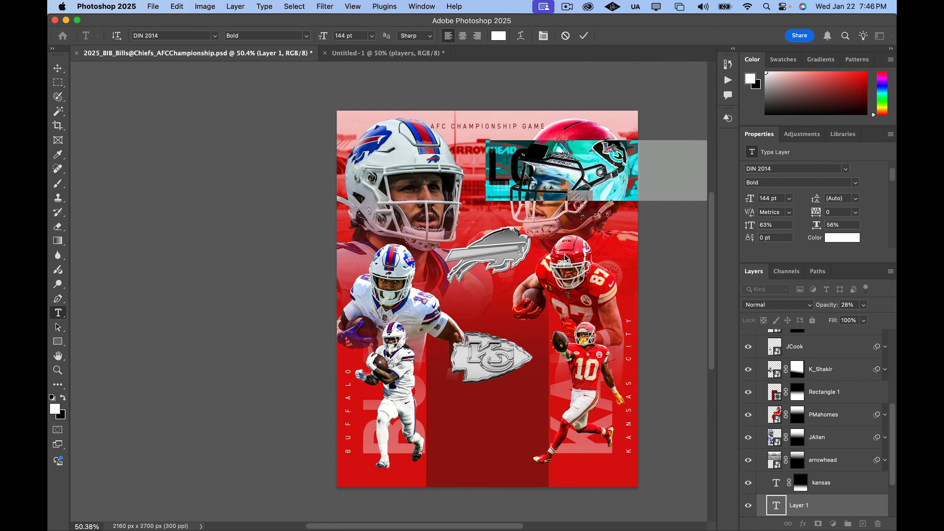
text(SUN)
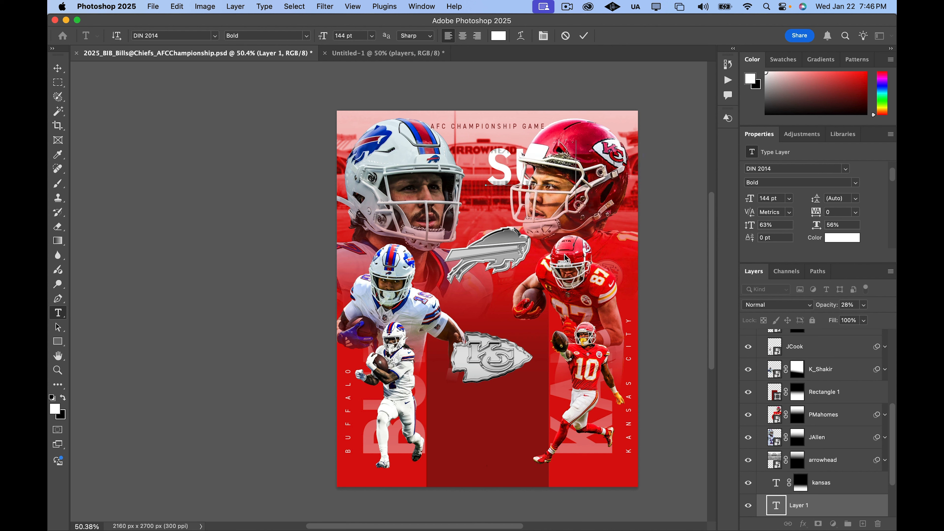
drag(537, 205, 481, 371)
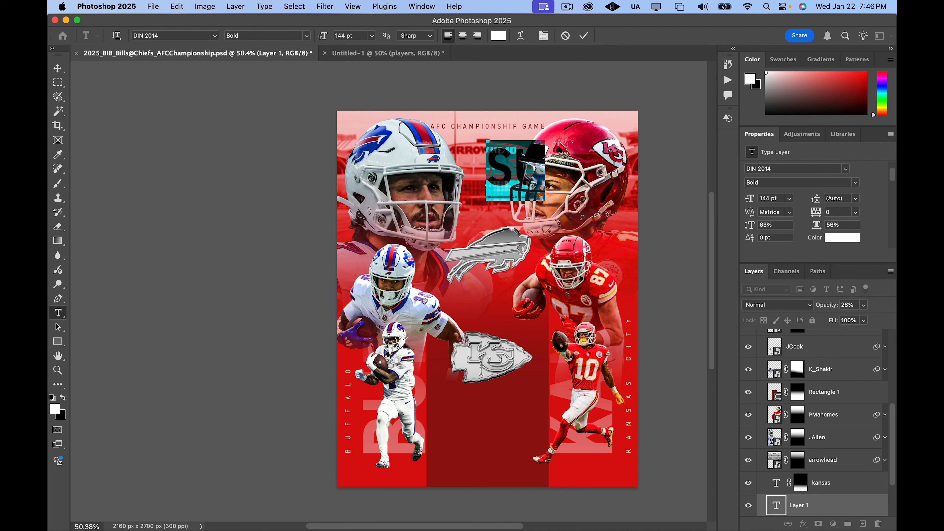
click(58, 68)
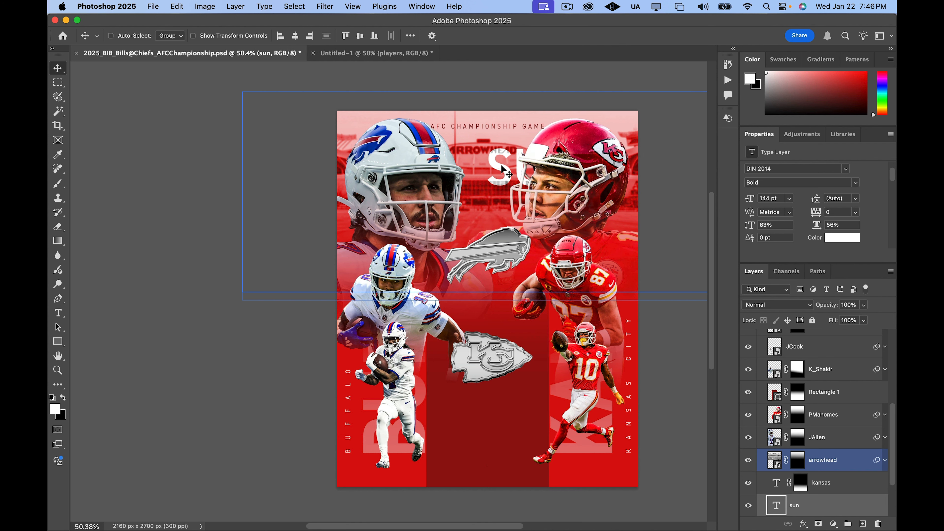
drag(503, 174, 443, 422)
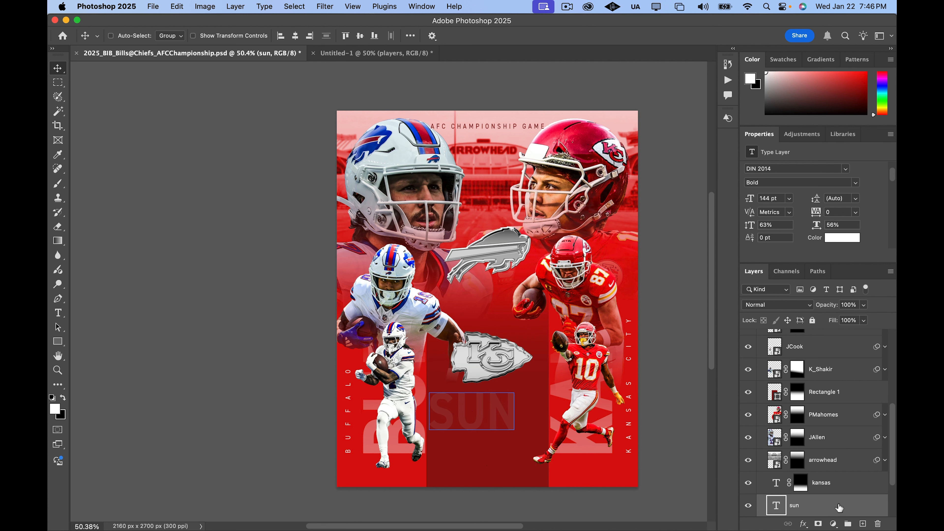
drag(837, 506, 809, 358)
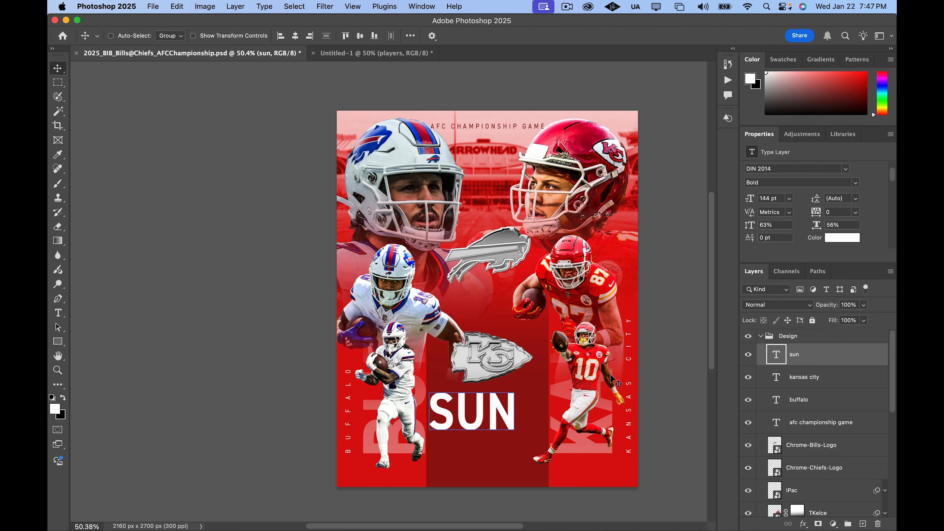
Scale the SUN text down to about 26% and place it just inside the dark centre panel's left edge
key(super+t)
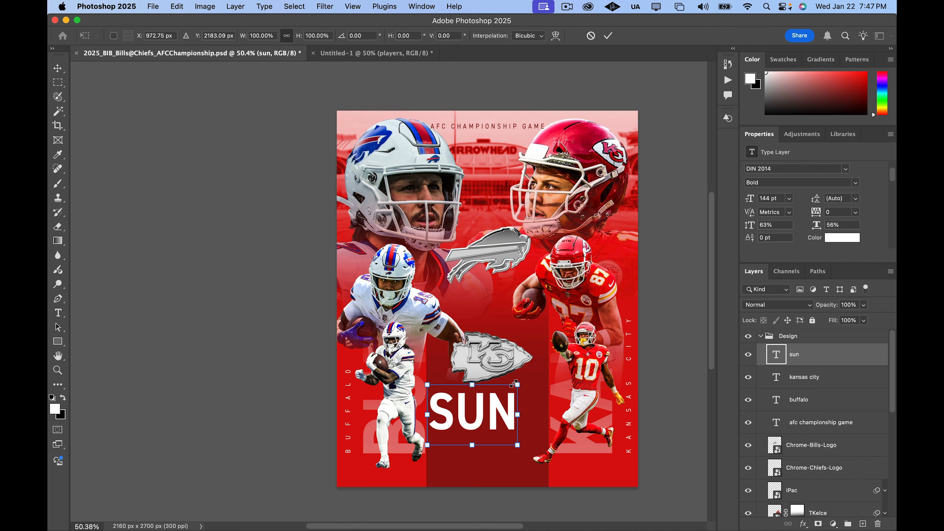
drag(517, 385, 451, 398)
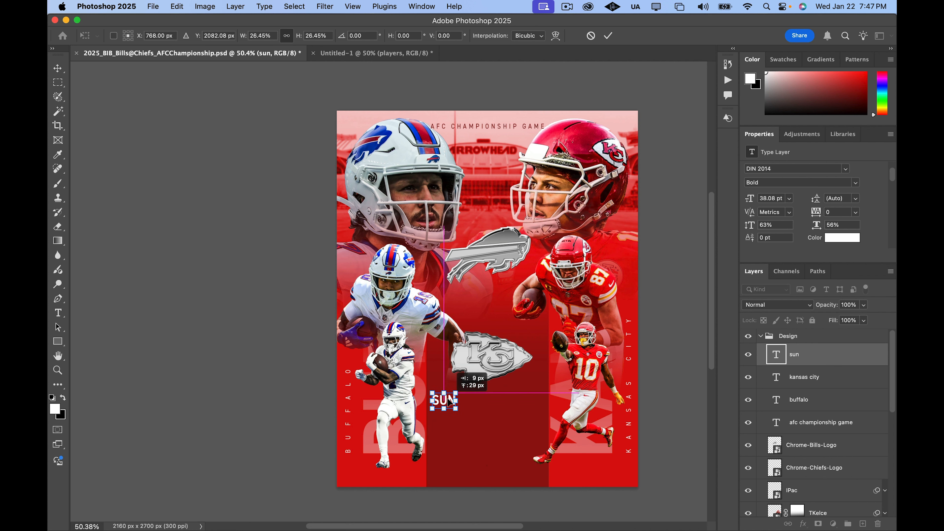
click(59, 69)
Extend the SUN text to read "SUN JAN. 26TH"
double_click(776, 356)
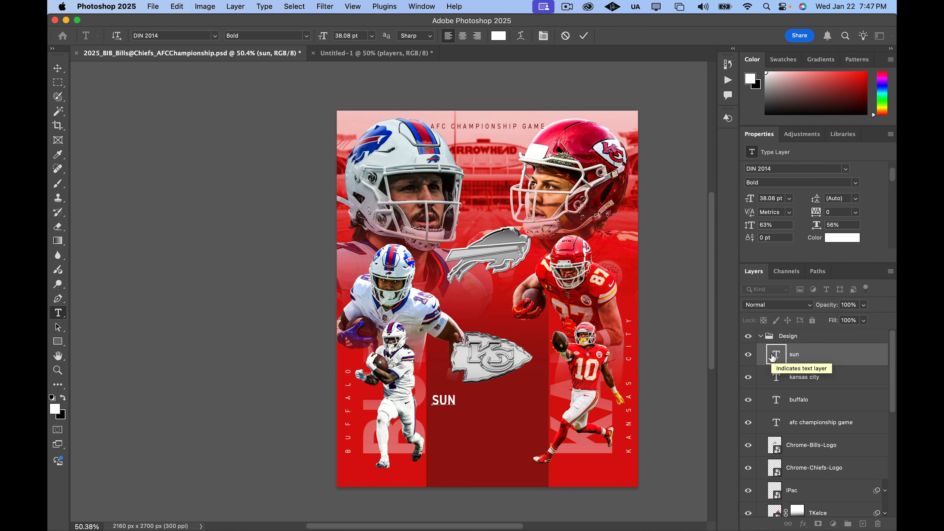
text(JAN)
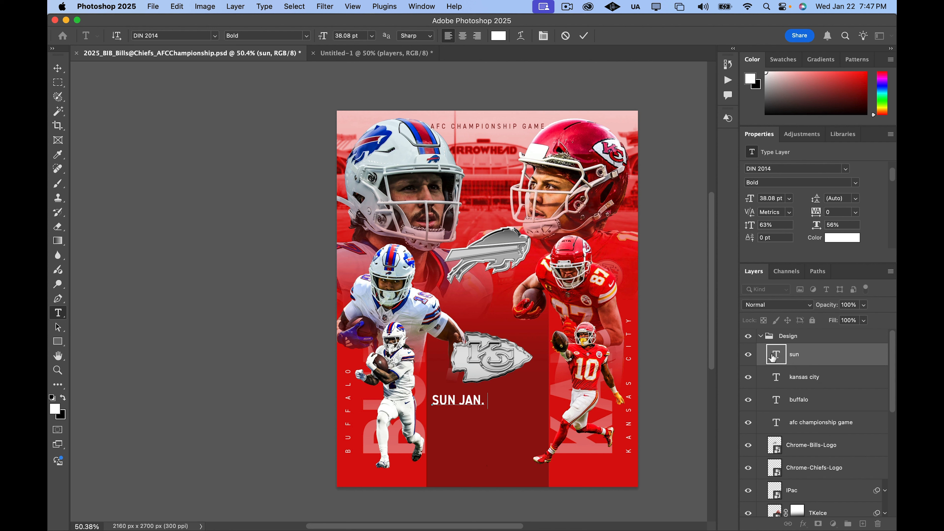
text(. 26TH)
key(Escape)
key(v)
Check the reference poster's date line, set the date text's tracking to 200 and move it slightly down to fit the centre panel
click(749, 336)
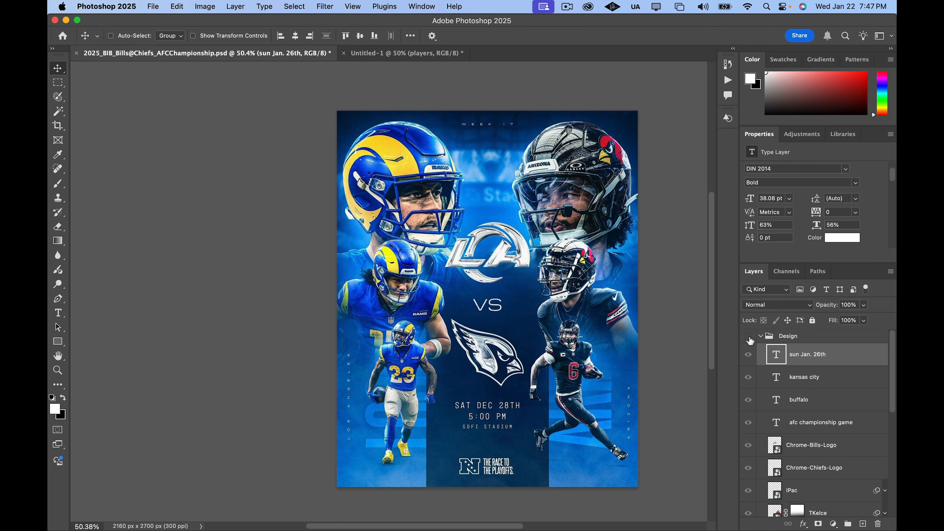
click(749, 337)
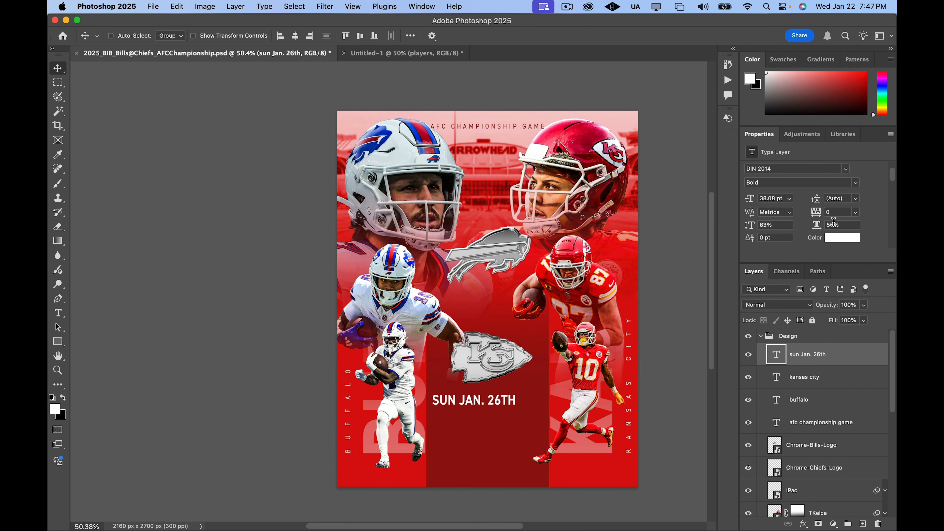
click(829, 212)
text(100)
key(Return)
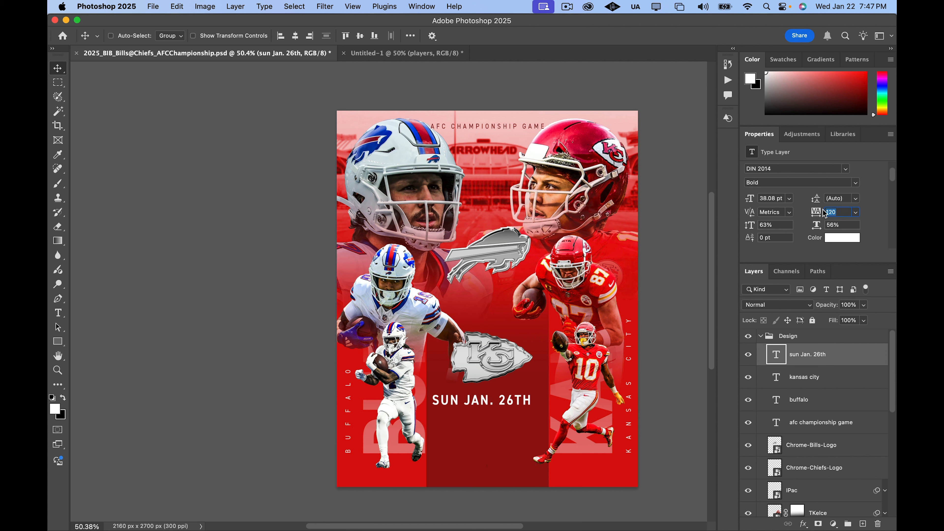
key(Up)
key(Up)
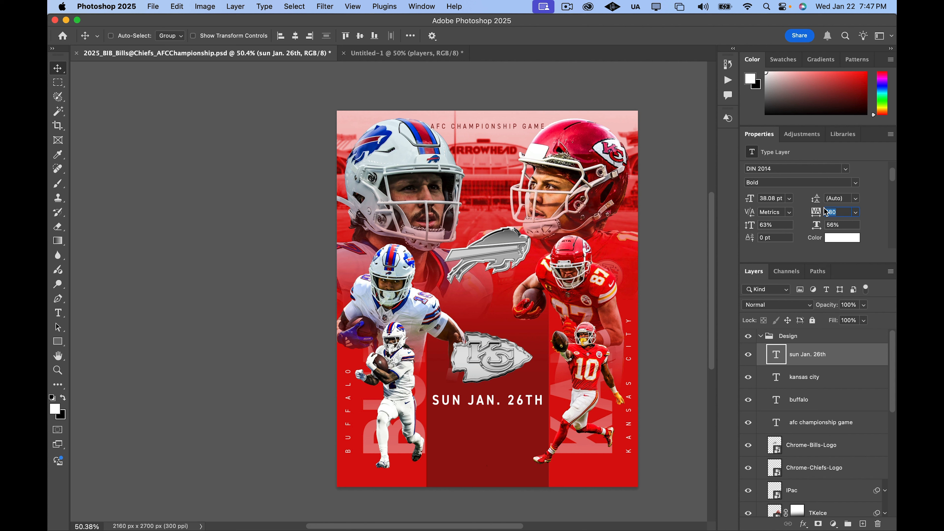
key(Up)
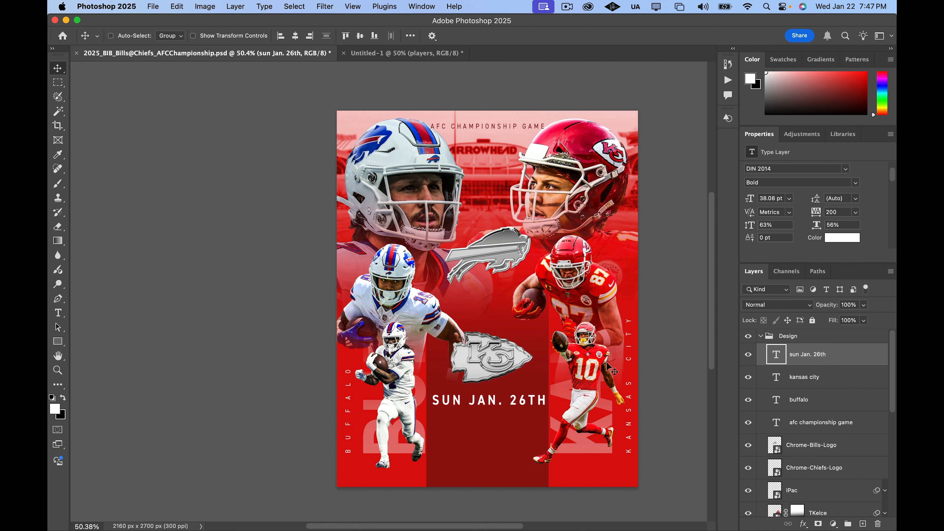
drag(523, 399, 522, 405)
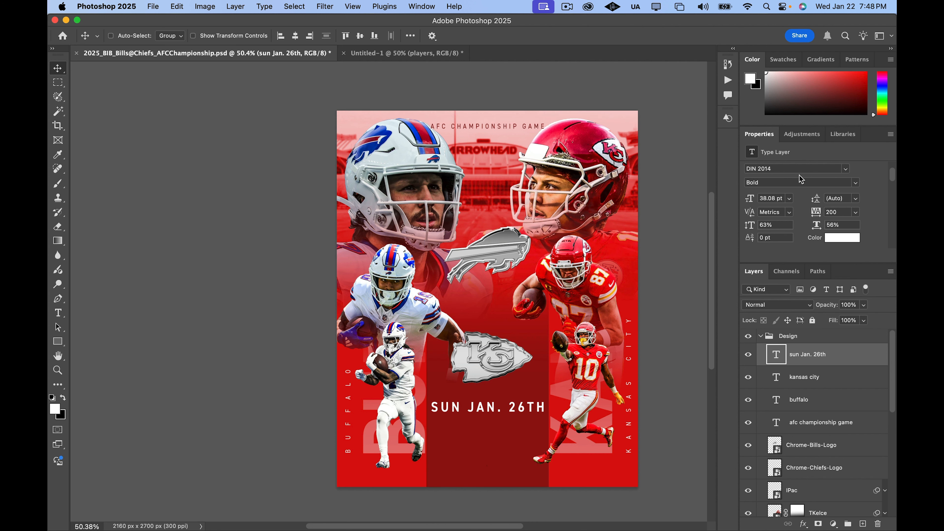
Set the date text's font style to Regular, nudge it right to recentre it, and check it against the reference poster
click(855, 183)
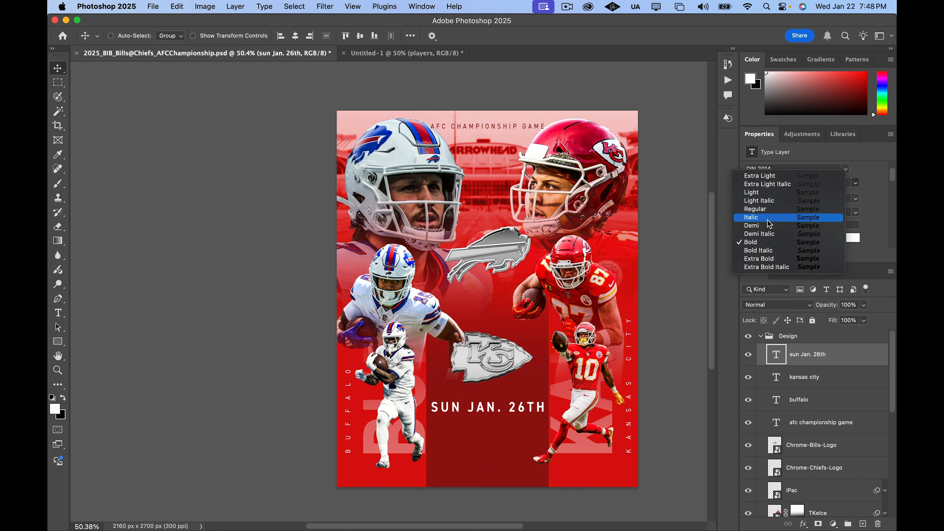
click(767, 209)
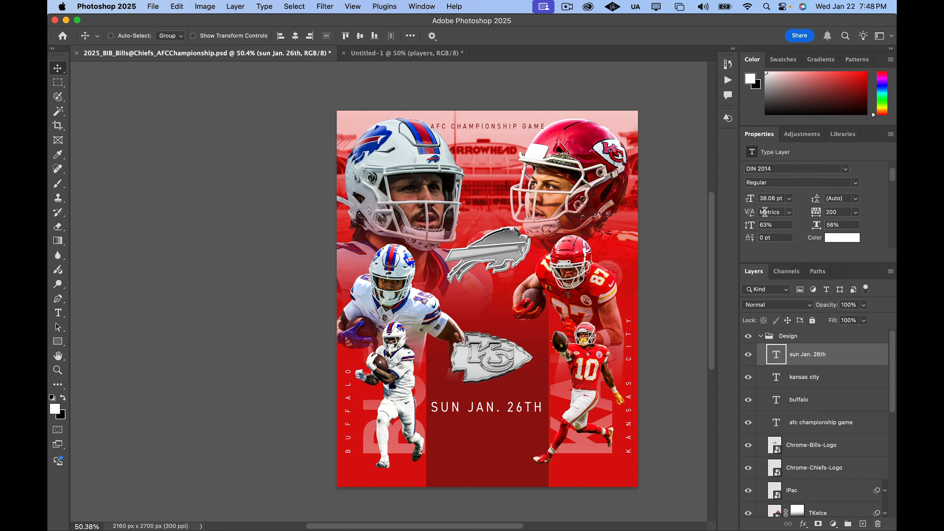
key(shift+Right)
key(shift+Right)
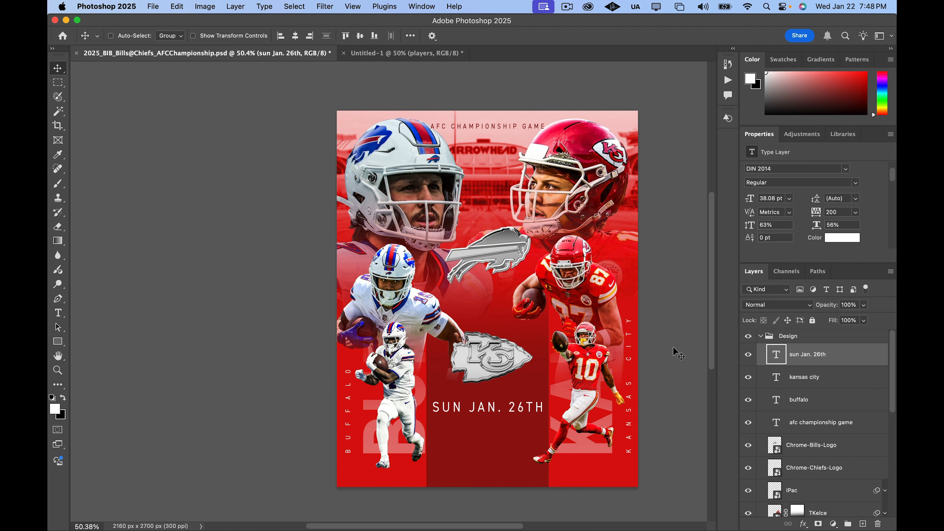
click(749, 336)
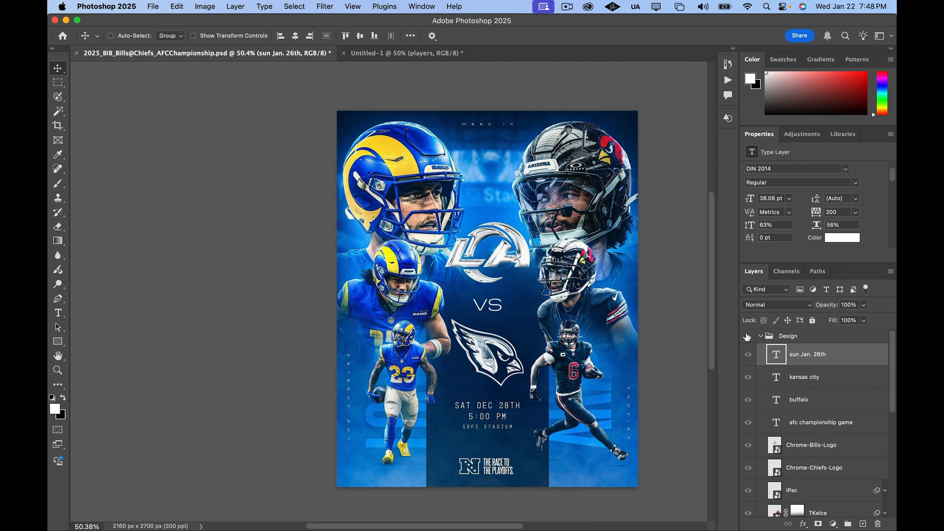
click(748, 336)
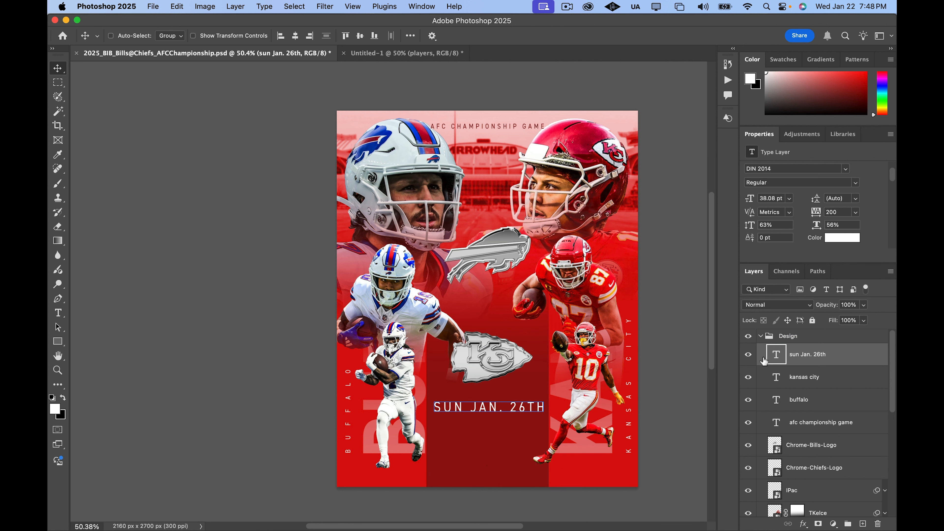
Set the date text to 25 pt with 560 tracking and move it up just beneath the Chiefs logo
drag(751, 201, 743, 209)
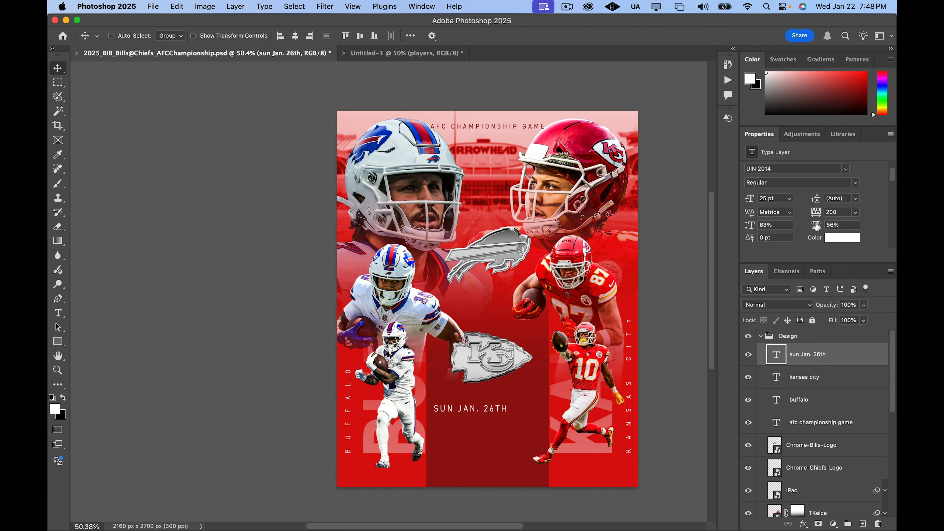
drag(817, 225, 828, 215)
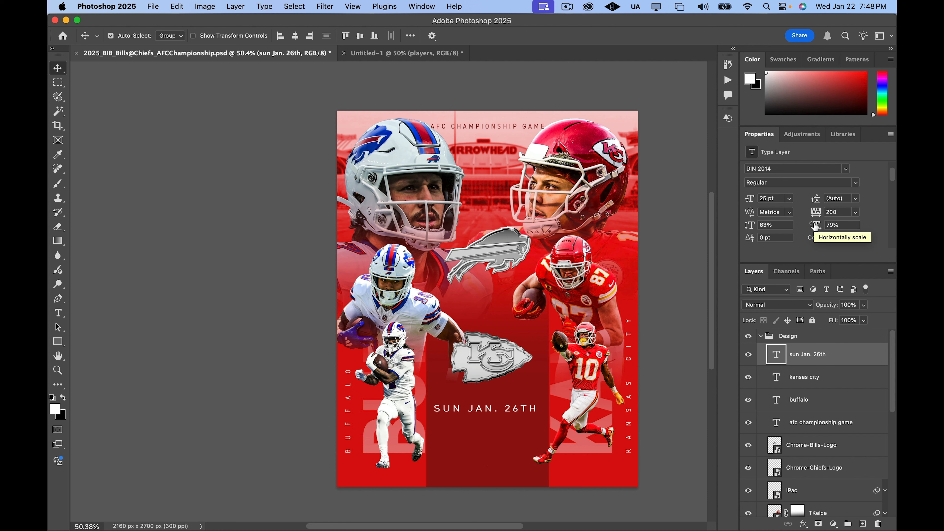
key(super+z)
drag(816, 212, 826, 205)
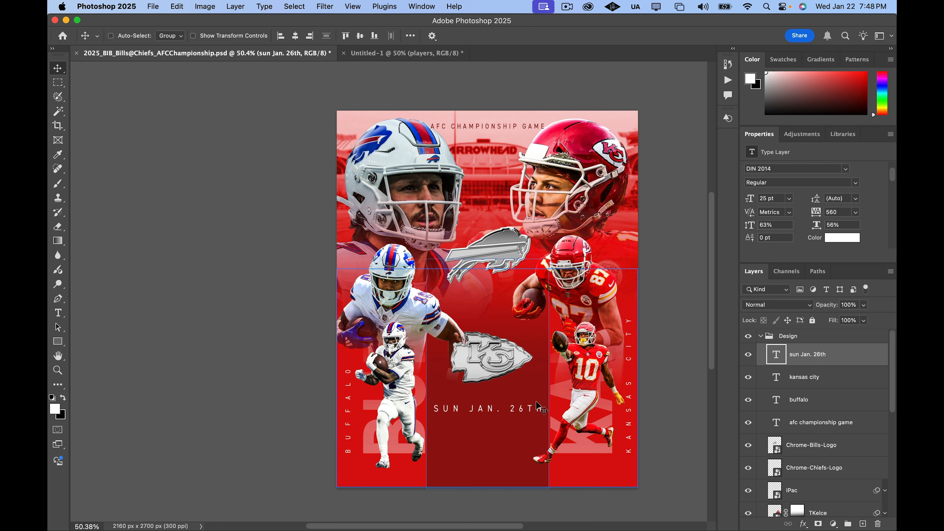
drag(525, 410, 525, 395)
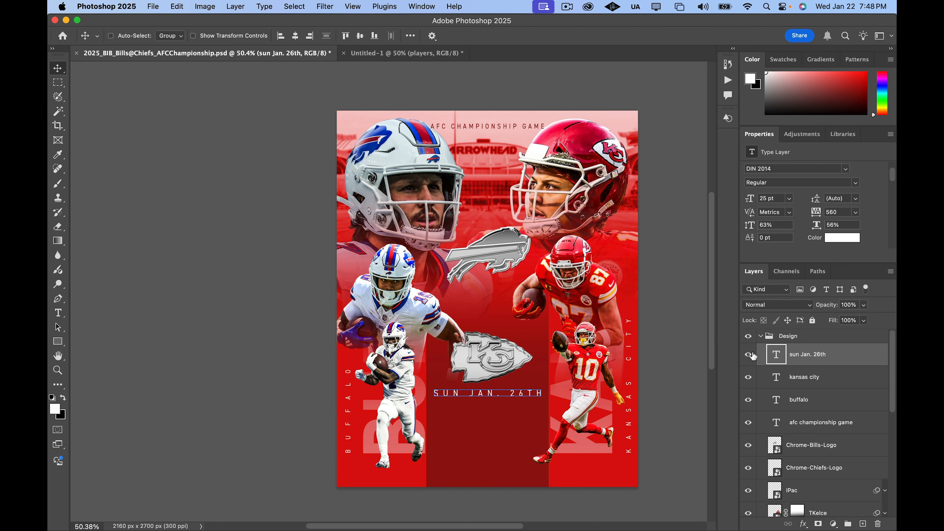
Compare the date line's size and placement with the date, time and stadium lines on the reference poster
click(748, 336)
click(749, 336)
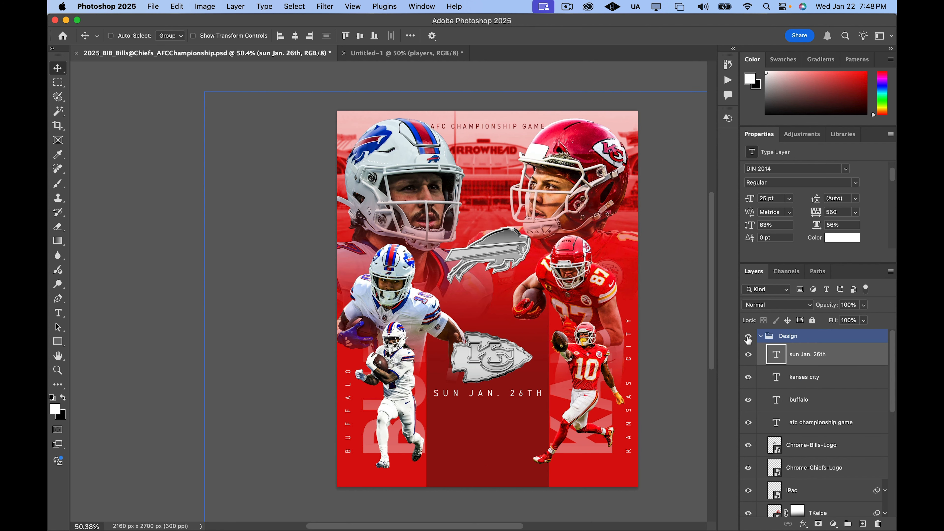
click(748, 337)
click(748, 337)
click(798, 359)
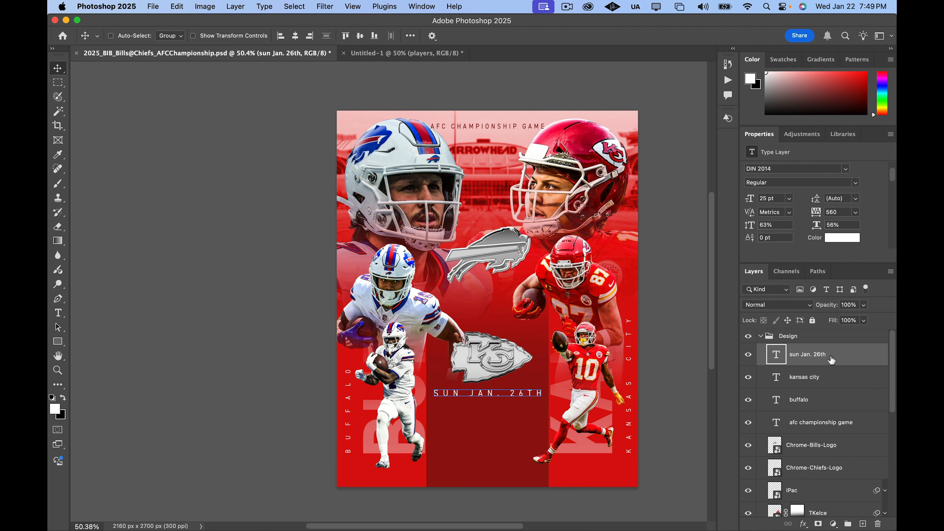
click(747, 337)
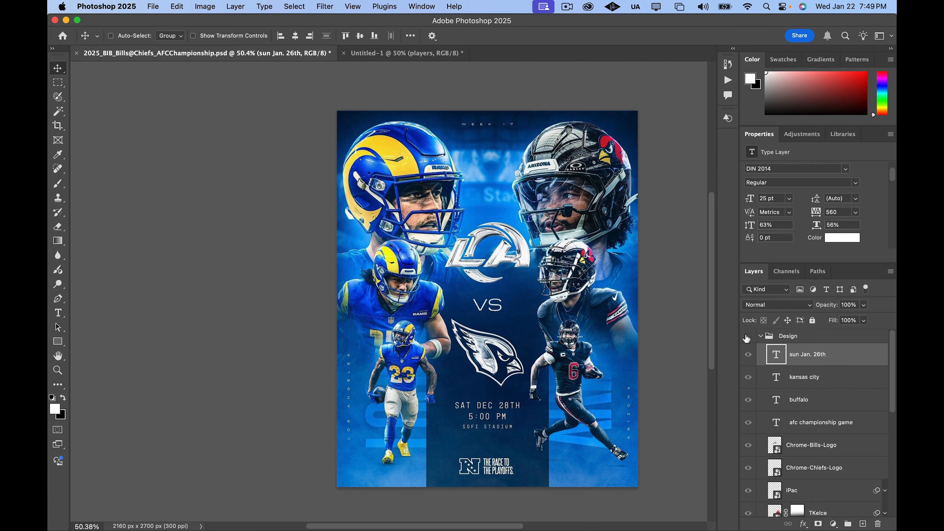
click(748, 337)
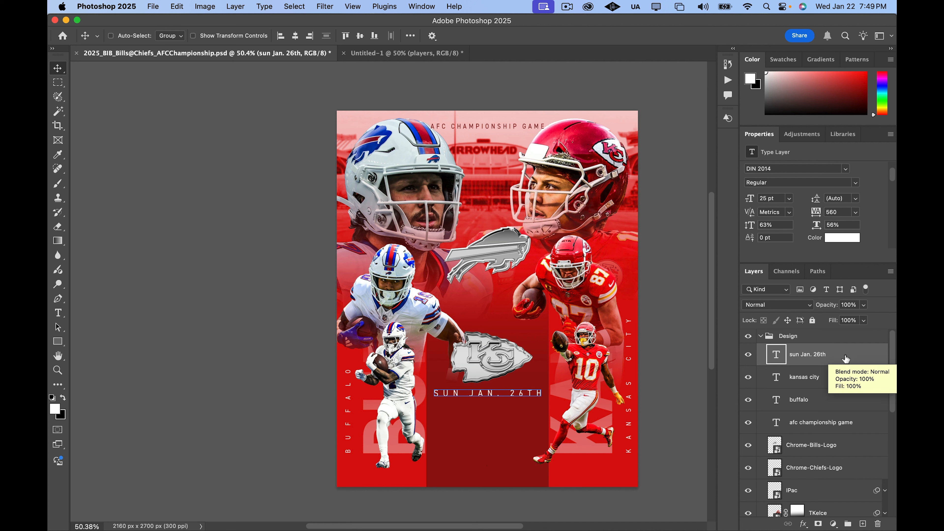
Duplicate the date text layer, place the copy below the original in the layer order, and change its text to "6:30"
key(super+j)
drag(846, 359, 842, 382)
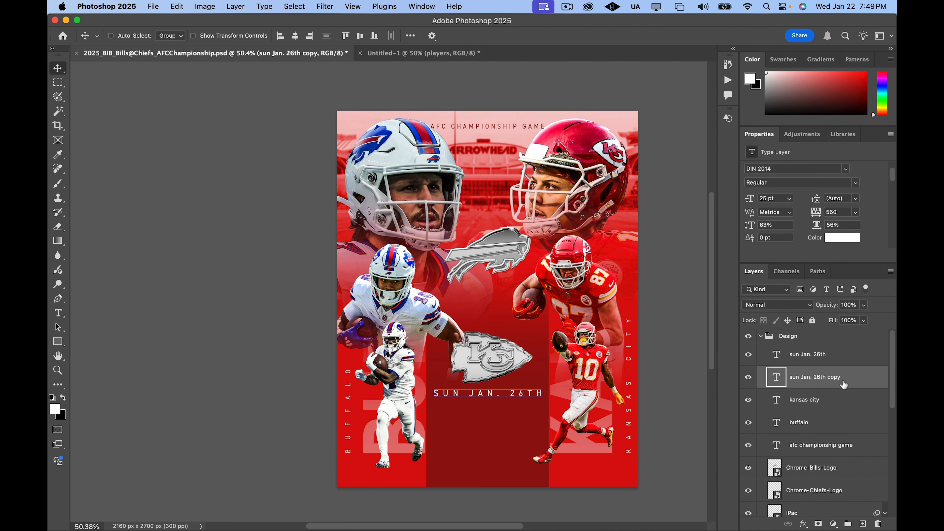
double_click(776, 377)
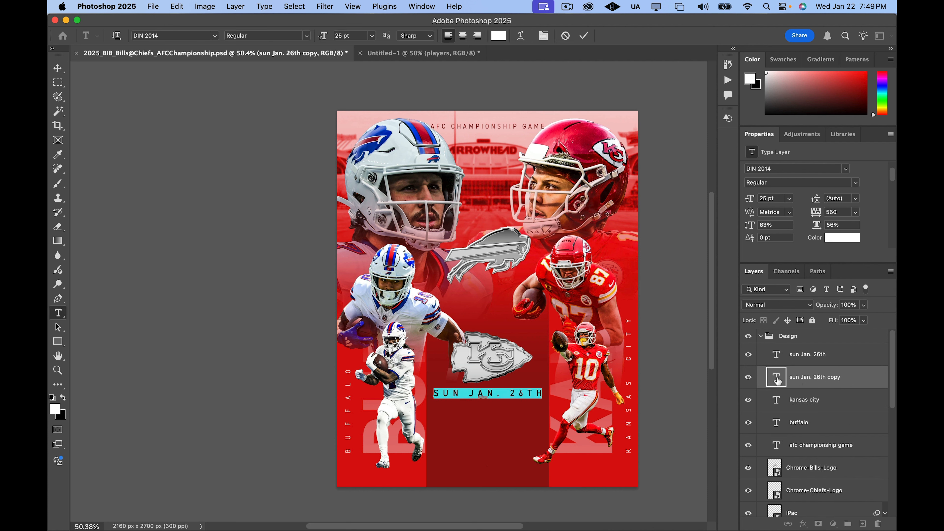
key(Left)
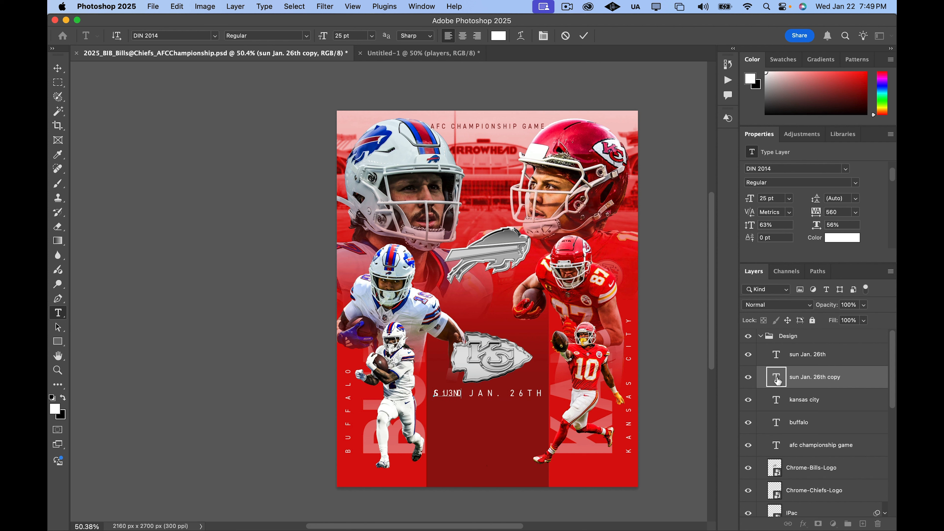
click(57, 68)
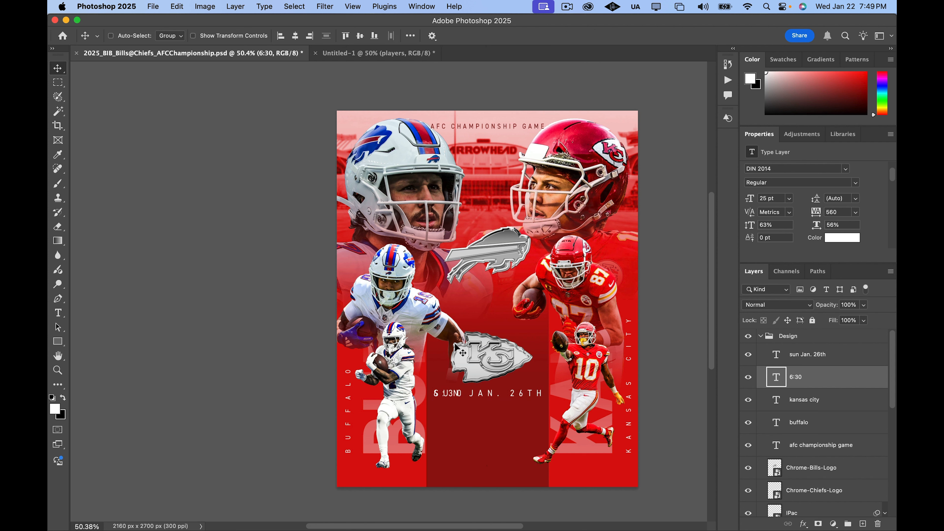
Move the 6:30 text beneath the date line, centre it horizontally, and check it against the reference poster
drag(456, 394, 481, 410)
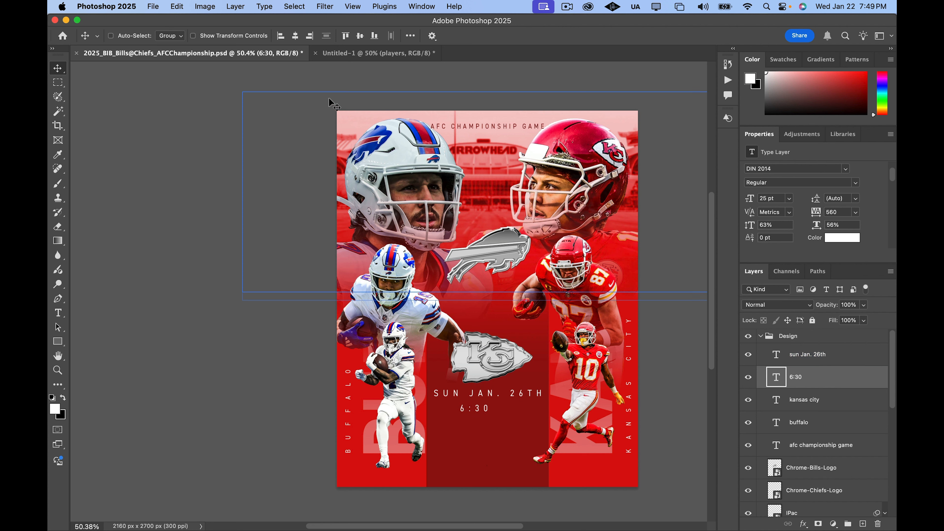
click(295, 36)
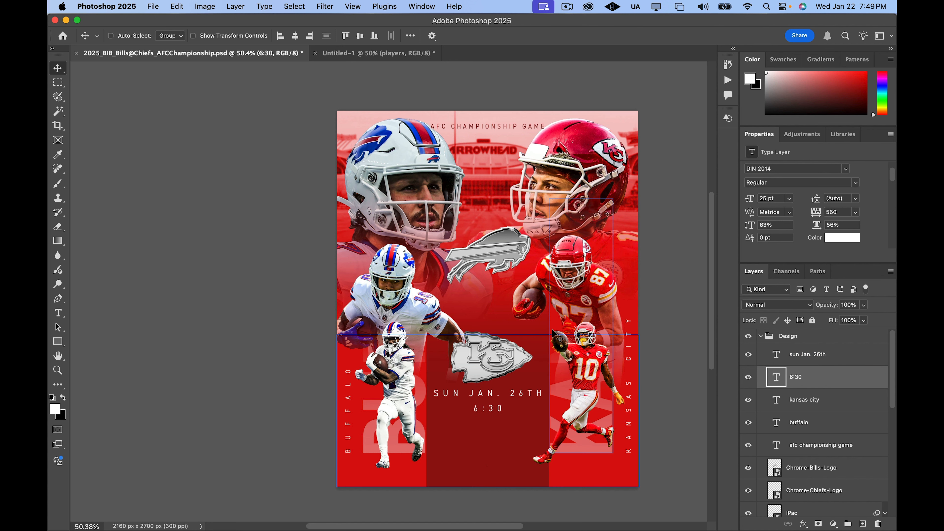
click(749, 336)
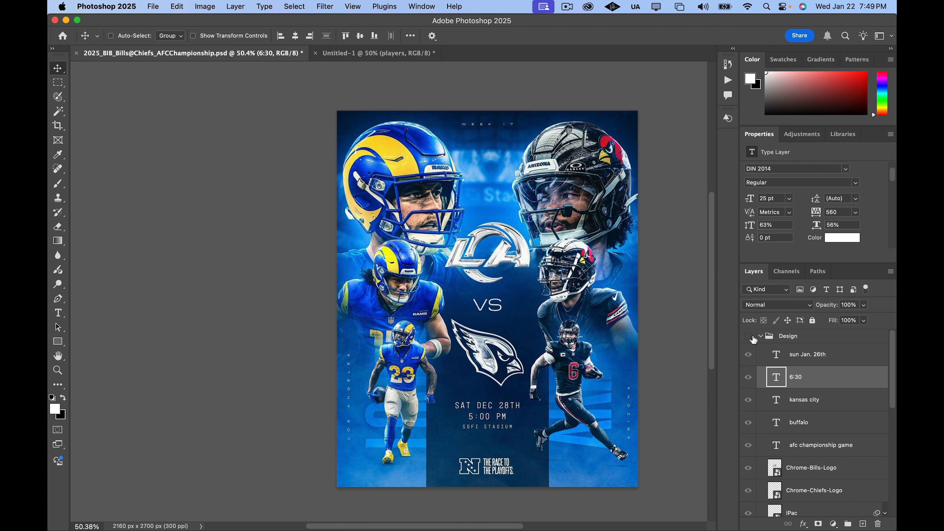
click(749, 336)
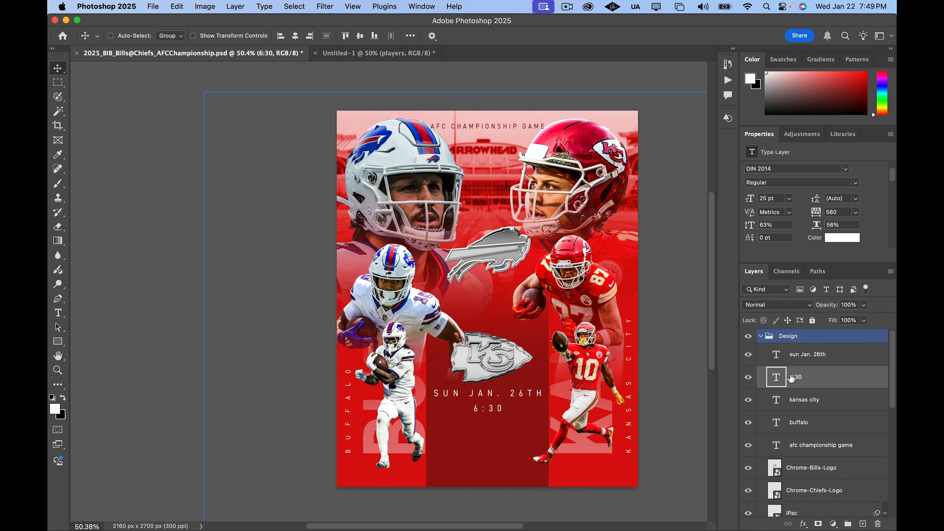
Duplicate the 6:30 text directly beneath itself and replace the copy's wording with "GEHA FIELD AT ARROWHWAD STADIUM"
drag(846, 379, 845, 400)
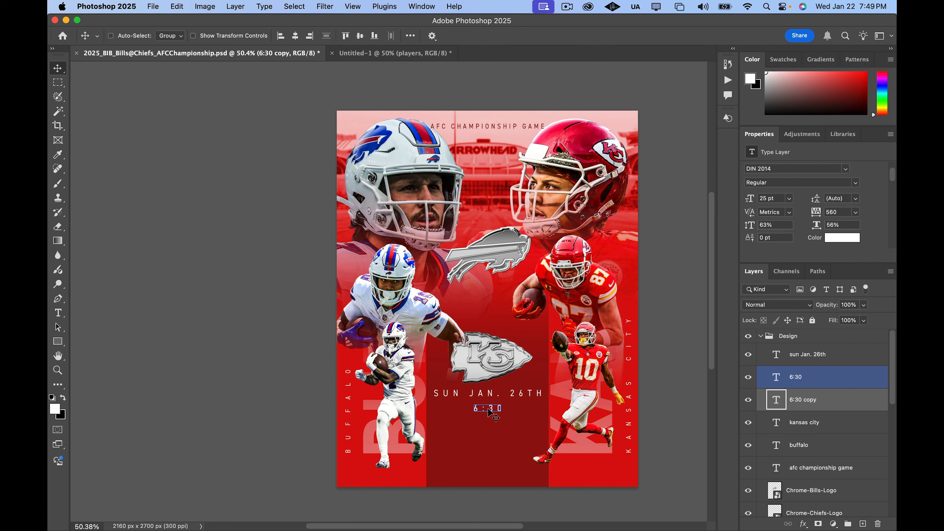
drag(489, 411, 487, 421)
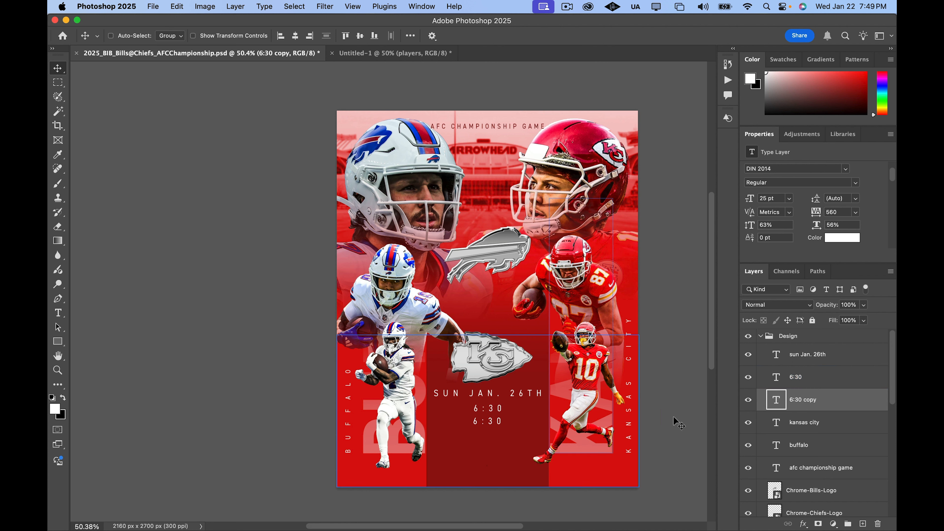
double_click(779, 402)
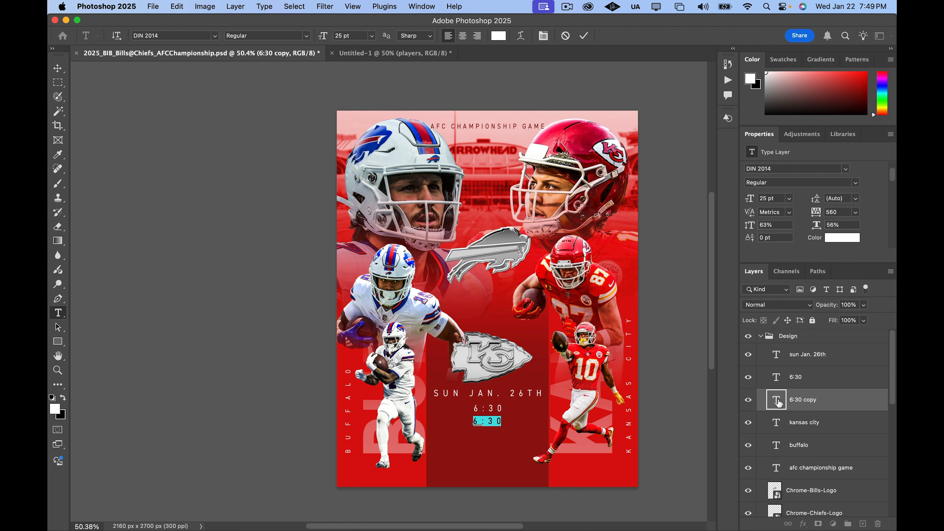
text(GEHA FIELD AT ARROW)
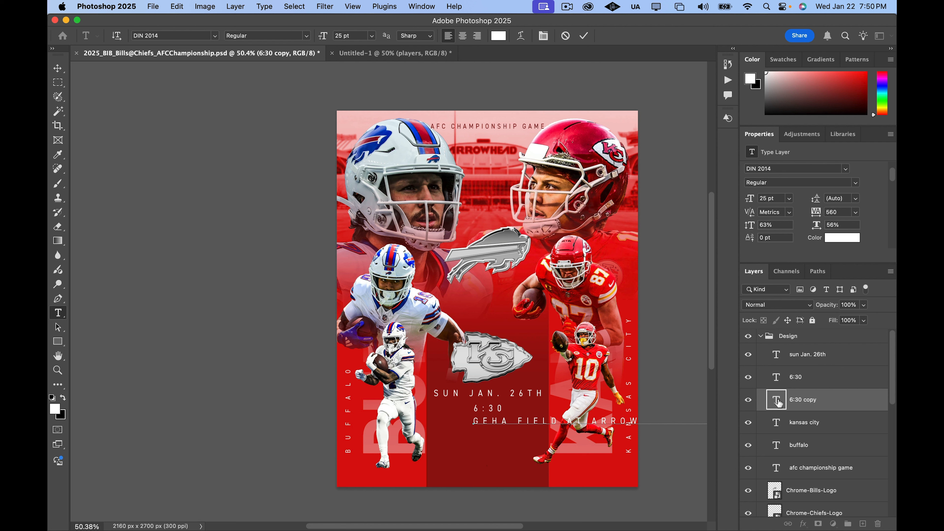
click(58, 69)
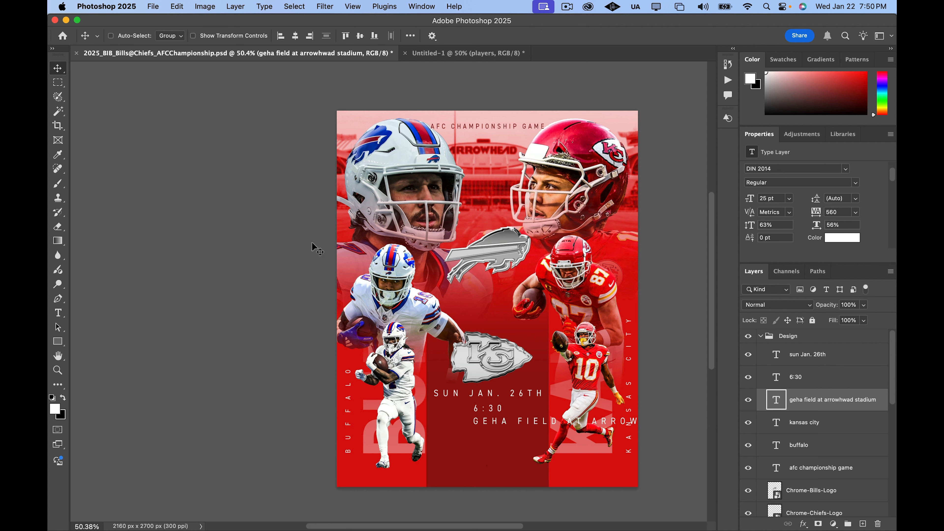
Break the stadium text onto a second line after "AT" and shift it left to start at the dark centre panel's left edge
double_click(592, 423)
click(593, 419)
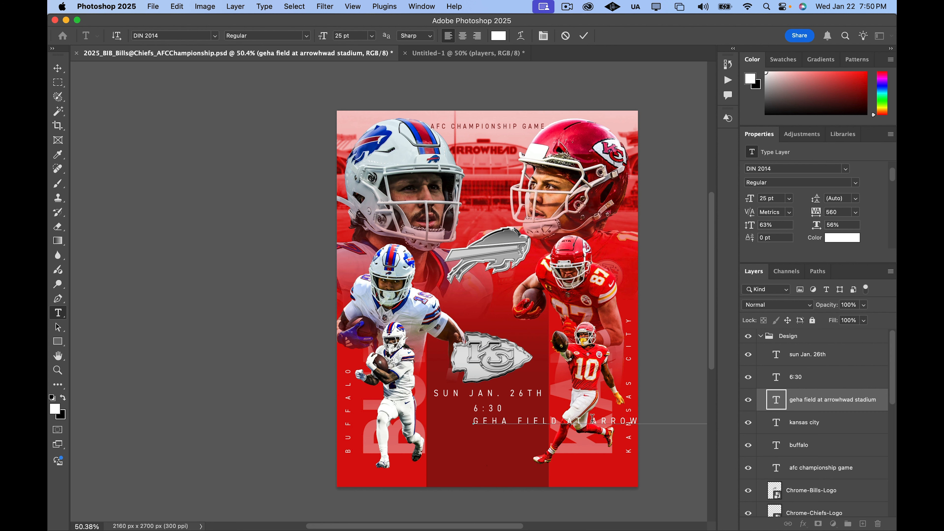
key(Return)
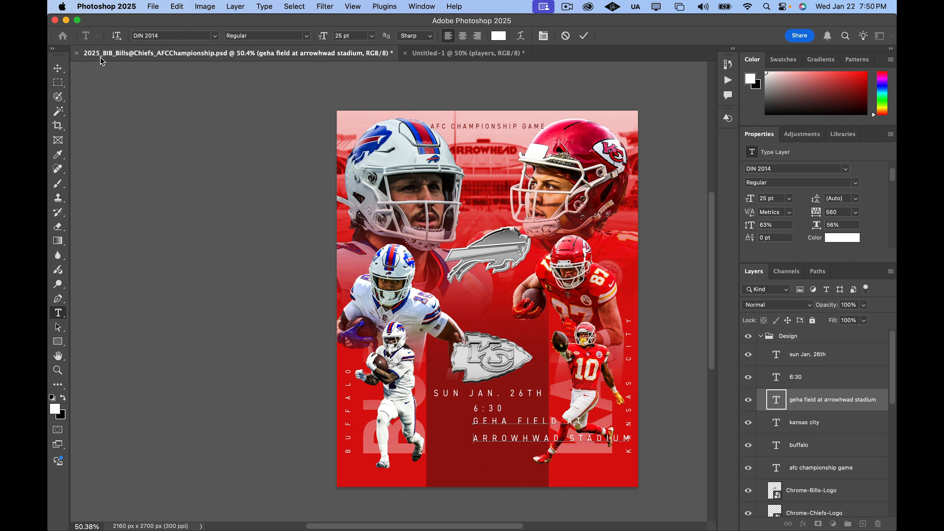
click(57, 68)
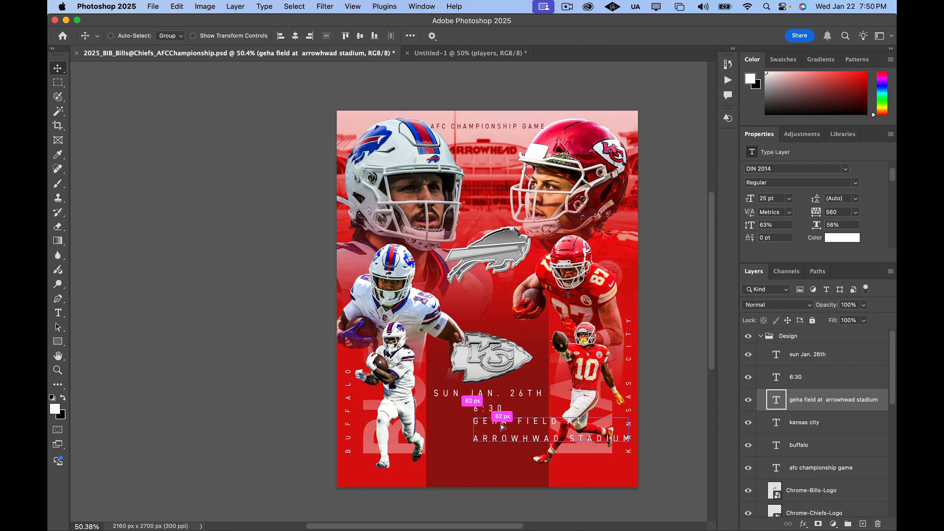
drag(502, 426, 467, 426)
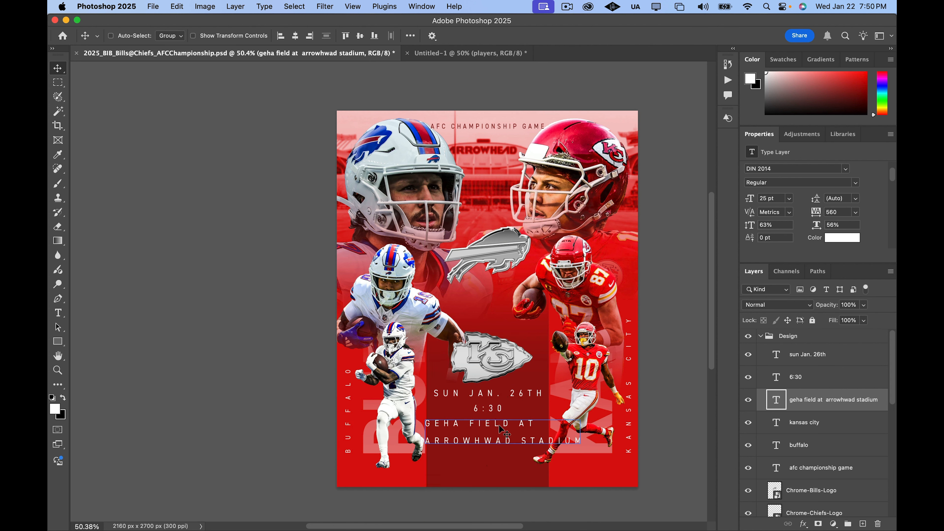
Centre-align the two-line stadium text and move it right so it sits centred beneath the 6:30 line
click(807, 376)
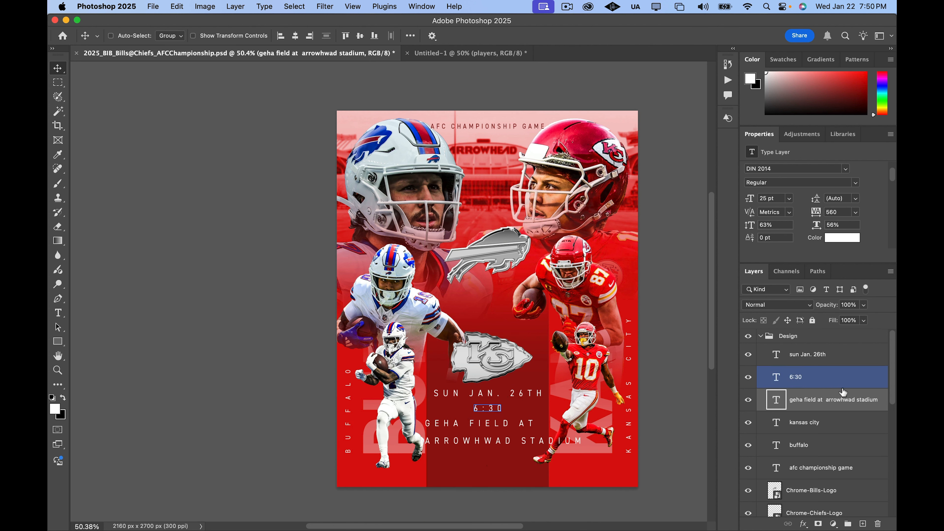
scroll(840, 393, down, 2)
scroll(832, 394, up, 2)
scroll(827, 297, up, 1)
scroll(786, 212, down, 1)
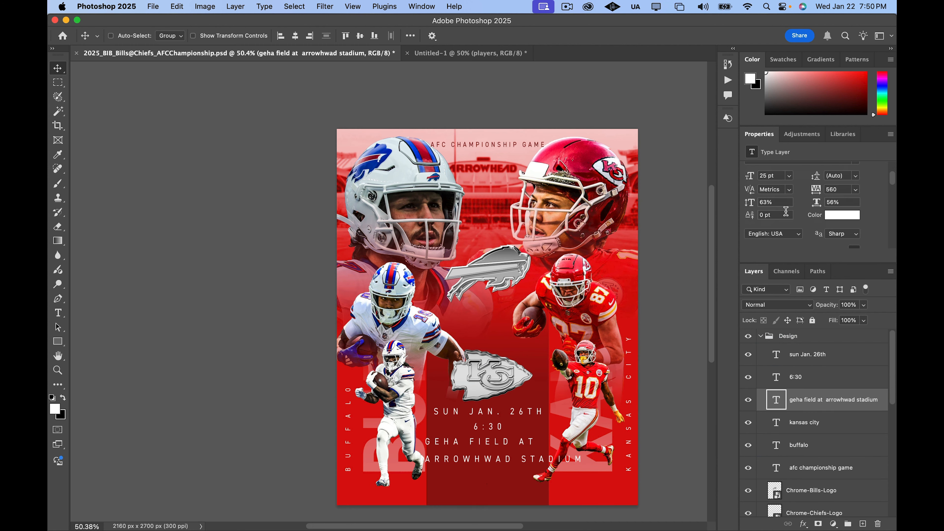
scroll(788, 216, down, 3)
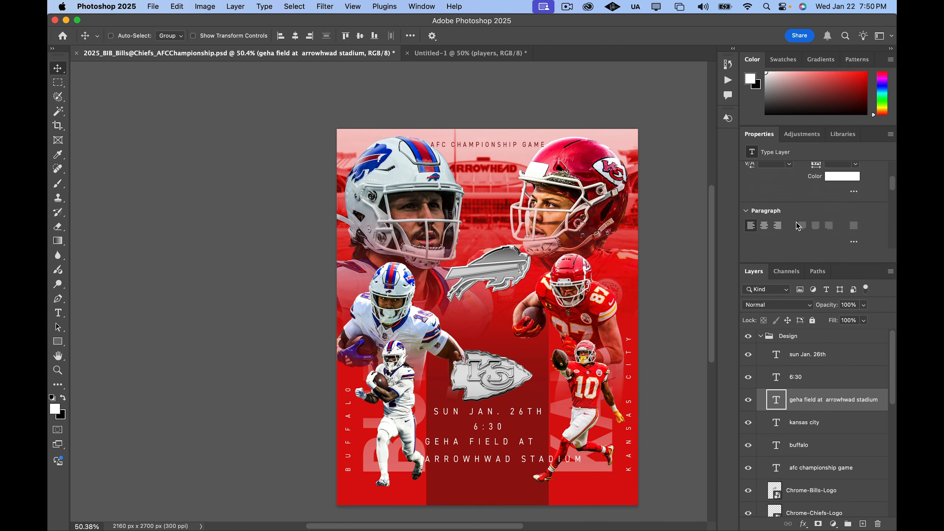
click(764, 226)
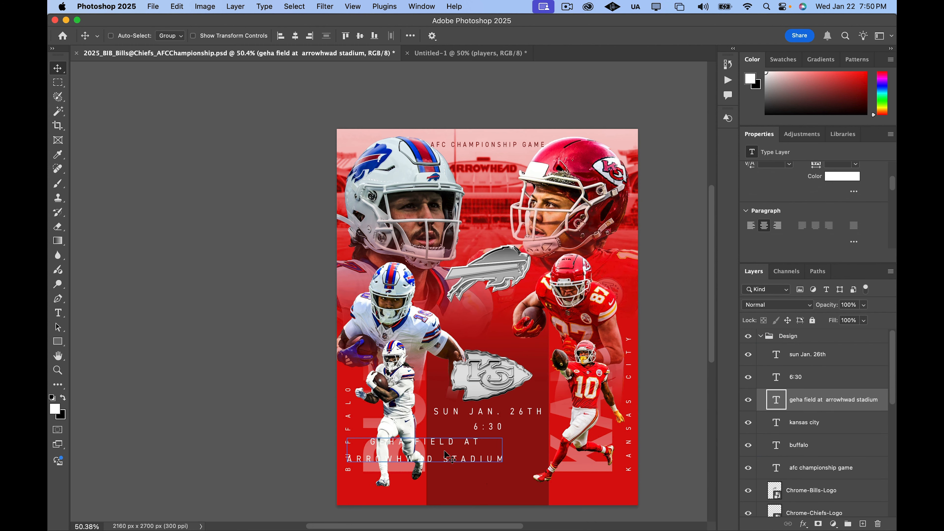
drag(446, 453, 509, 460)
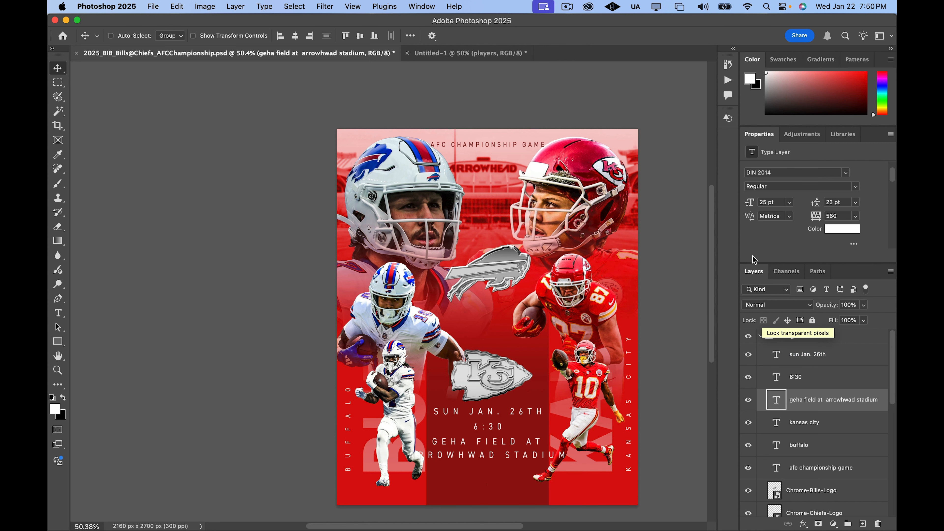
Set the two-line stadium text to 18 pt and change its font weight to Light
drag(751, 204, 749, 208)
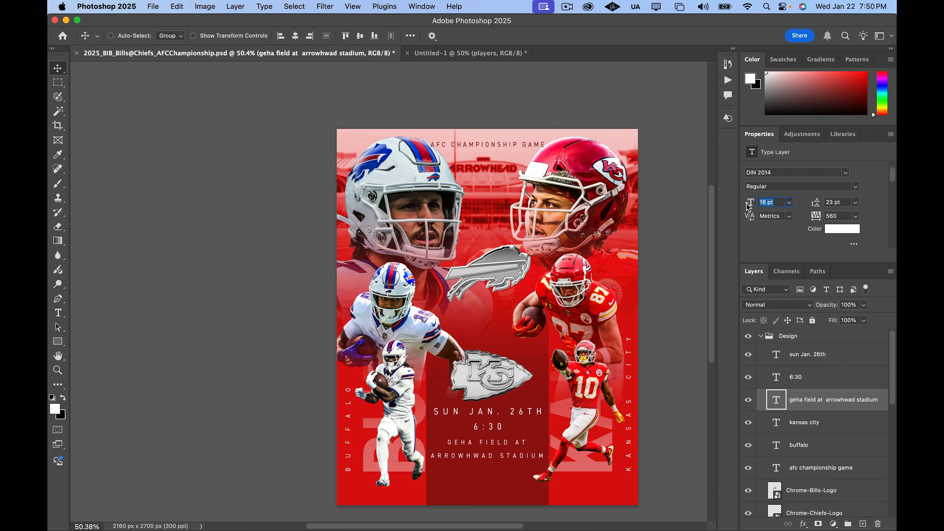
click(856, 187)
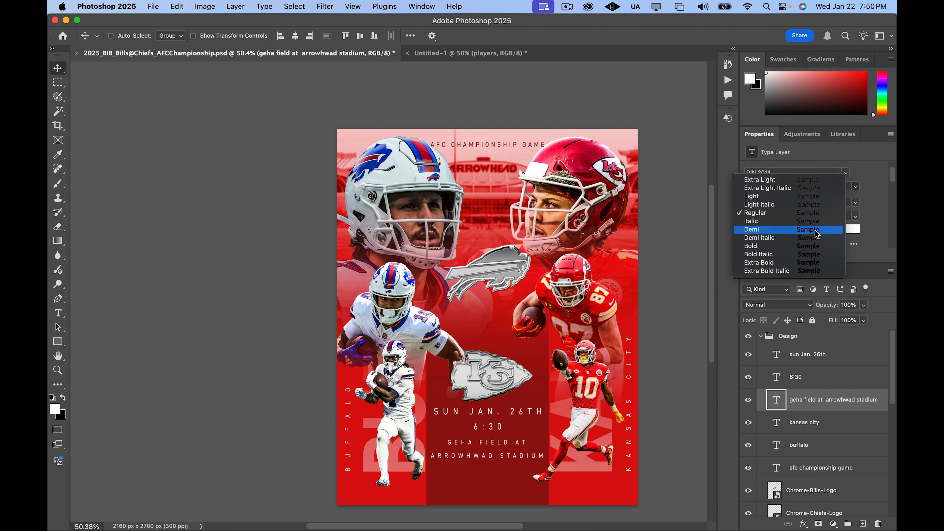
click(760, 198)
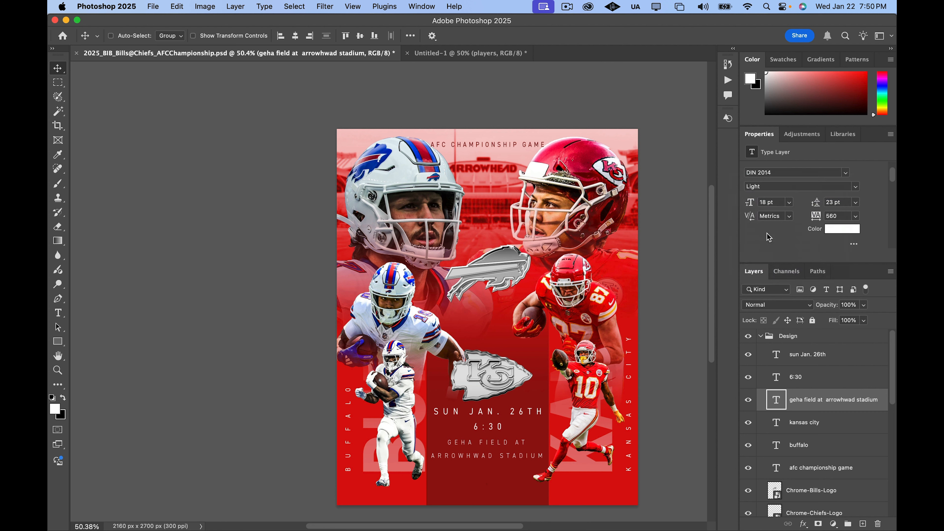
Tighten the stadium text's leading to 15 pt and compare the layout with the reference poster
click(770, 415)
click(769, 411)
scroll(885, 229, down, 2)
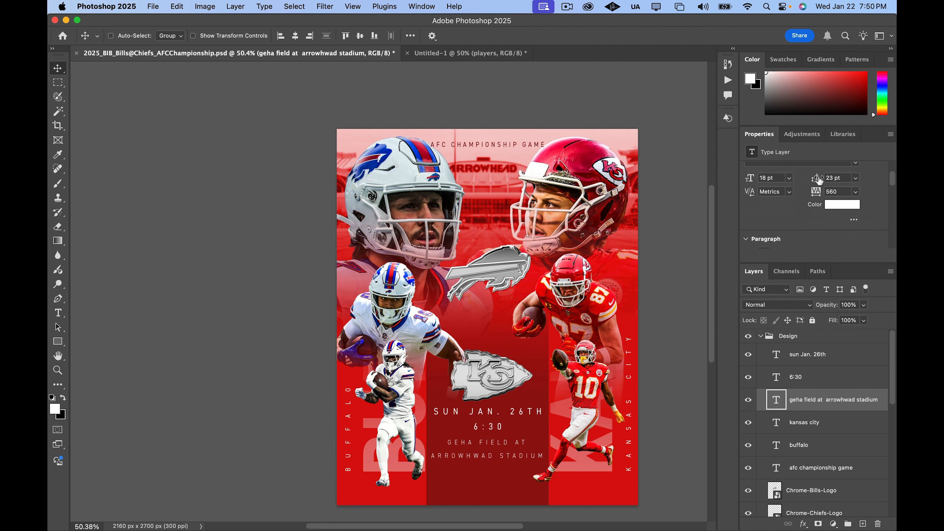
drag(820, 179, 817, 179)
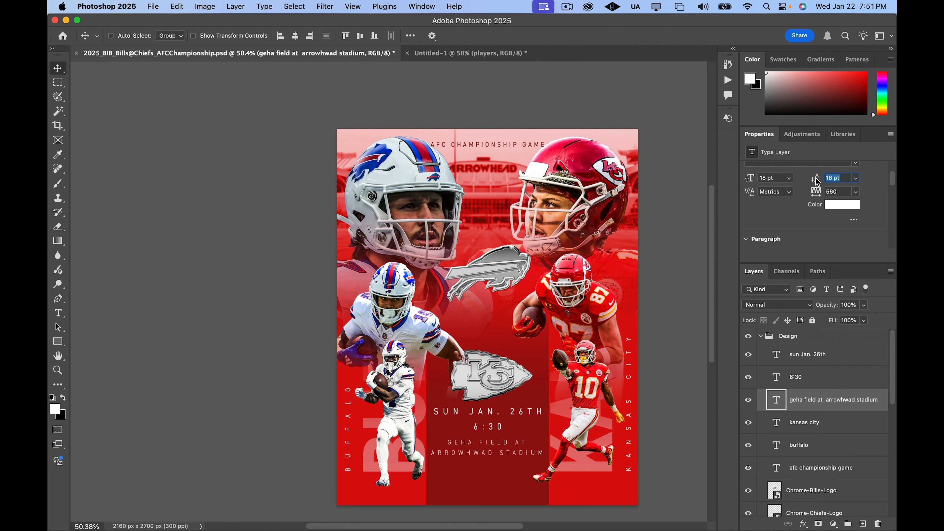
drag(816, 179, 814, 180)
click(748, 337)
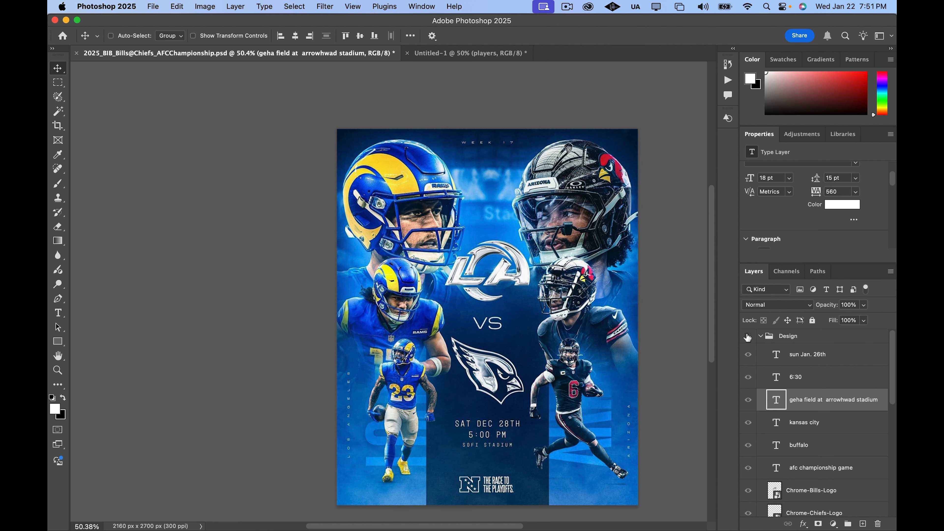
click(749, 336)
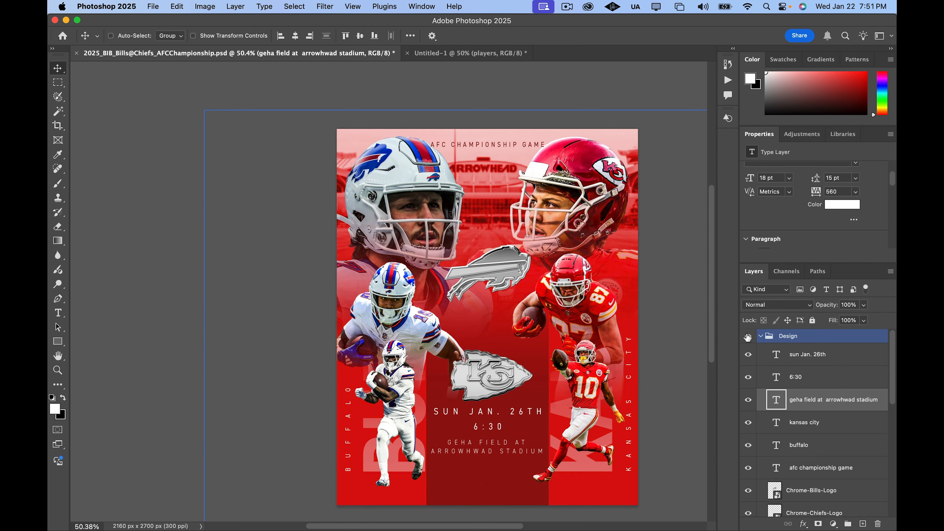
click(748, 336)
click(748, 336)
Scale the date, 6:30 and stadium lines together to about 88%, centre them horizontally, and compare them with the reference poster
click(862, 363)
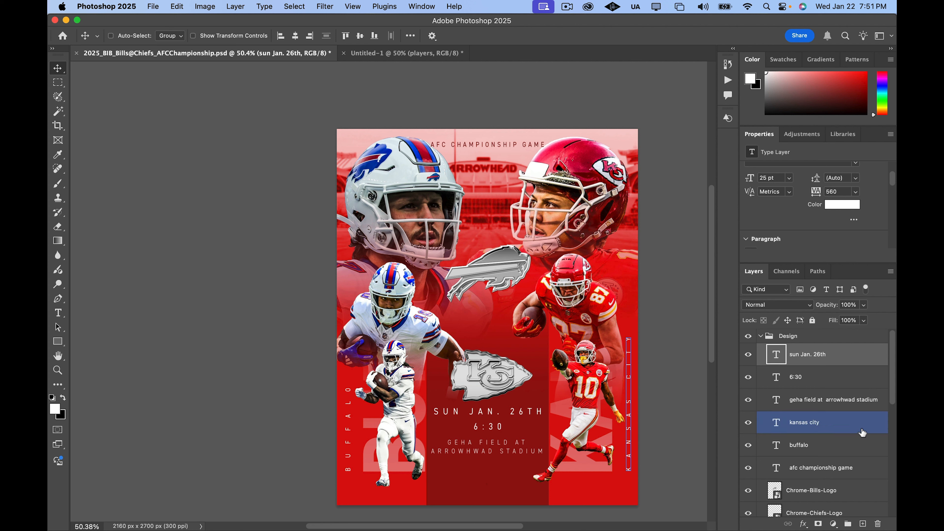
shift+click(863, 404)
key(super+t)
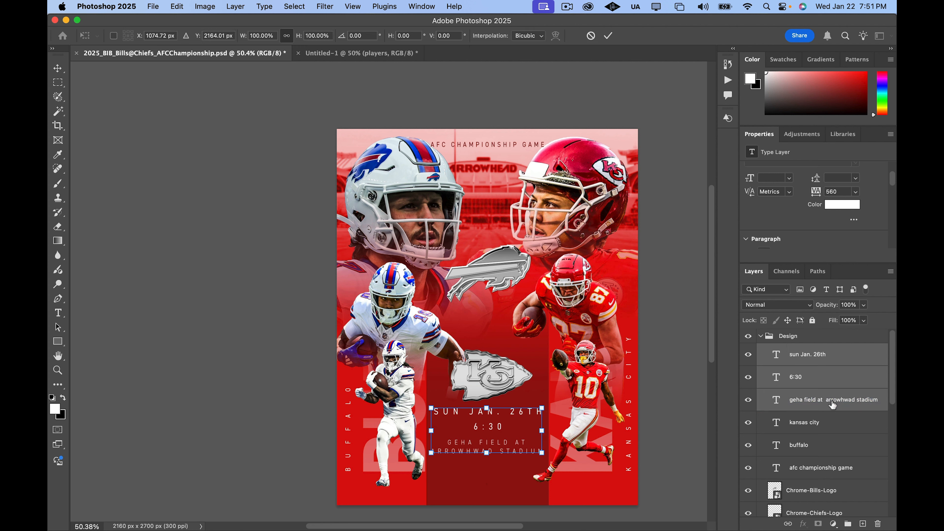
drag(432, 454, 444, 447)
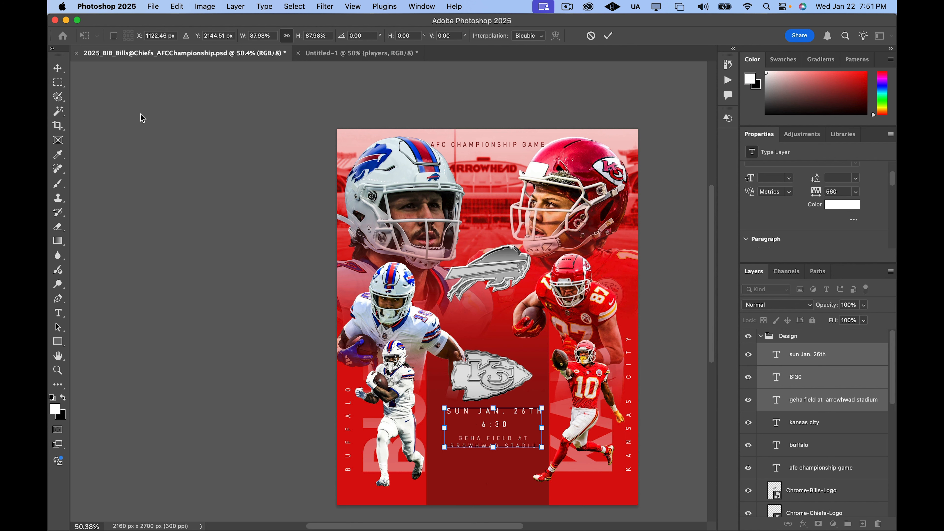
click(65, 70)
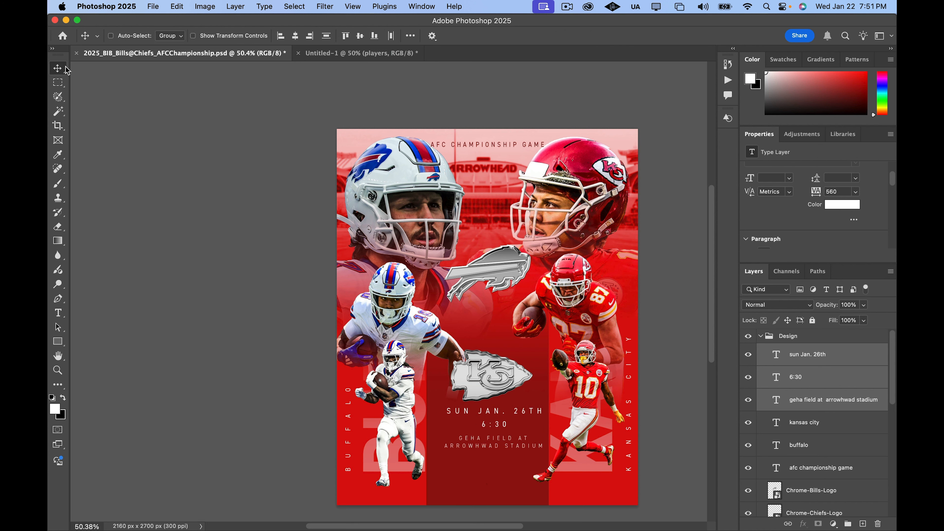
click(295, 37)
click(748, 336)
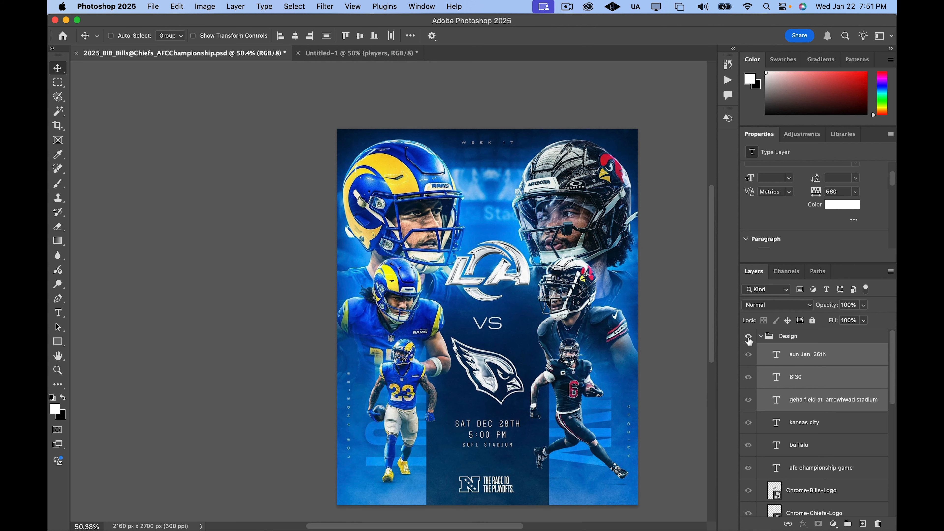
click(748, 337)
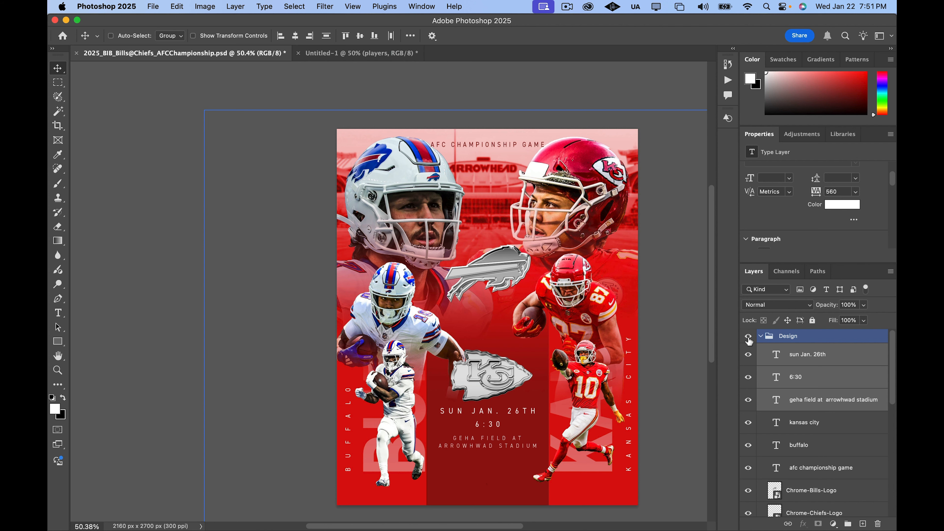
click(748, 336)
click(748, 337)
Add a "VS" text in the gap between the Bills and Chiefs logos
click(835, 362)
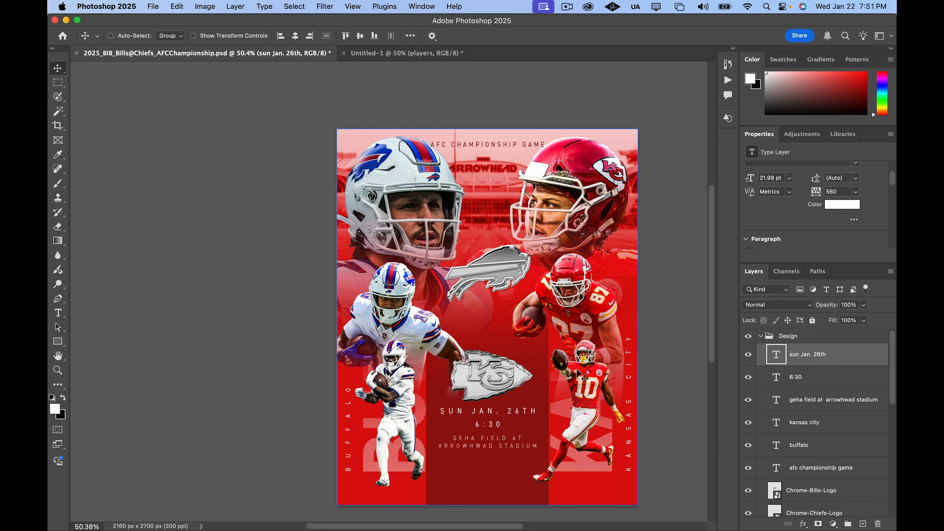
key(t)
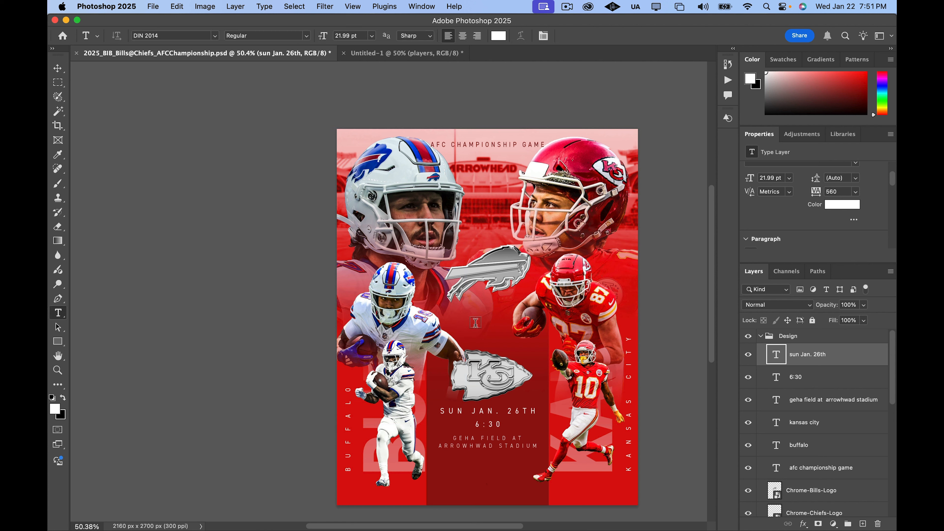
click(476, 326)
text(VS)
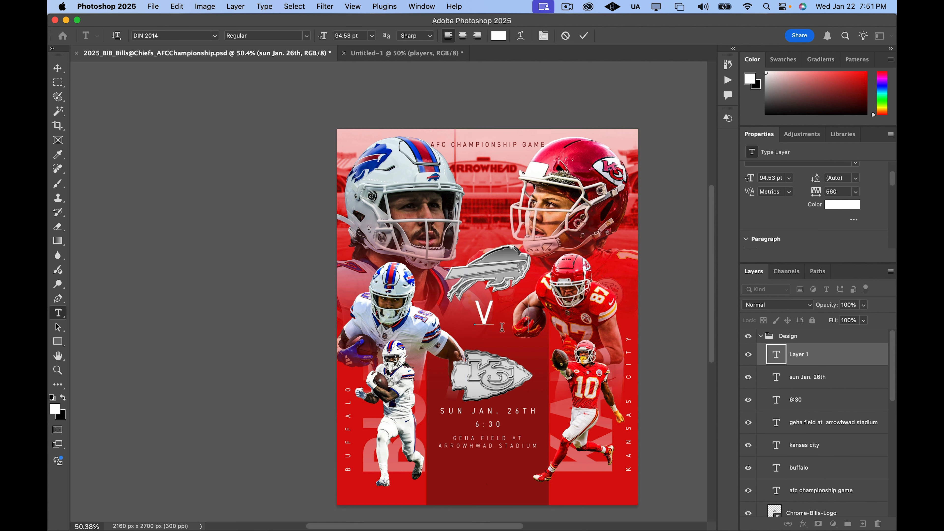
click(58, 68)
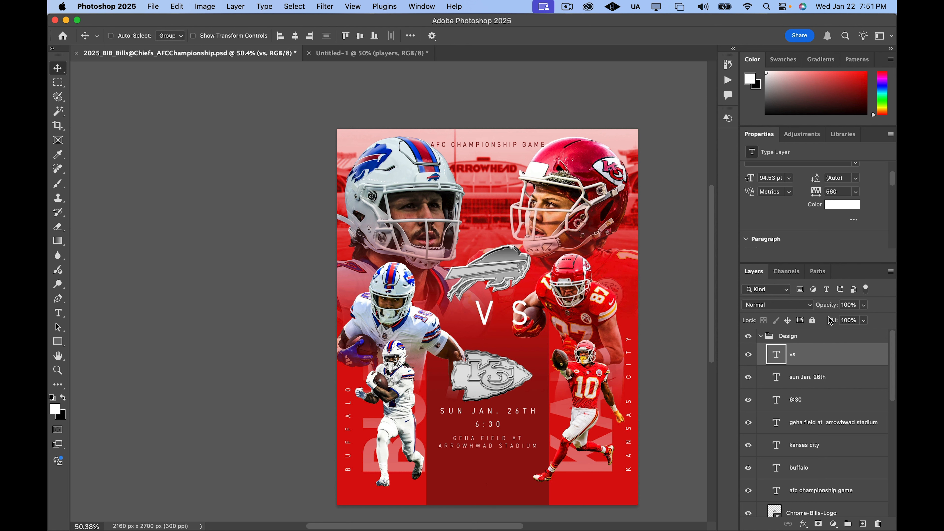
Reduce the VS text's tracking to 40 and centre it horizontally and vertically on the canvas
drag(816, 195, 802, 206)
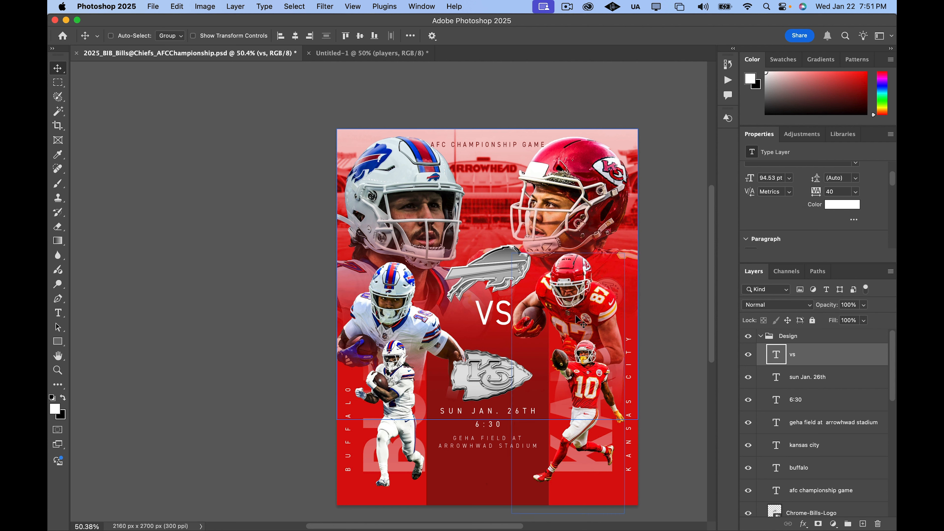
click(295, 36)
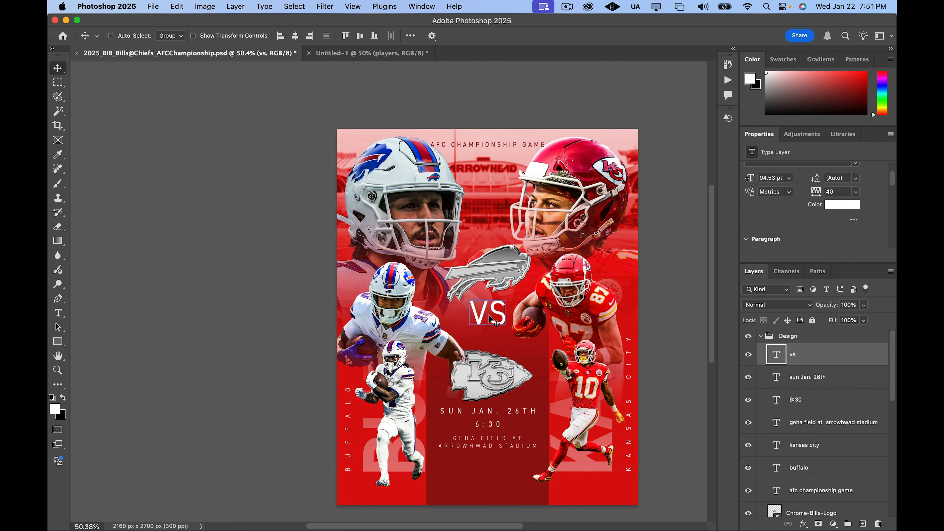
click(359, 37)
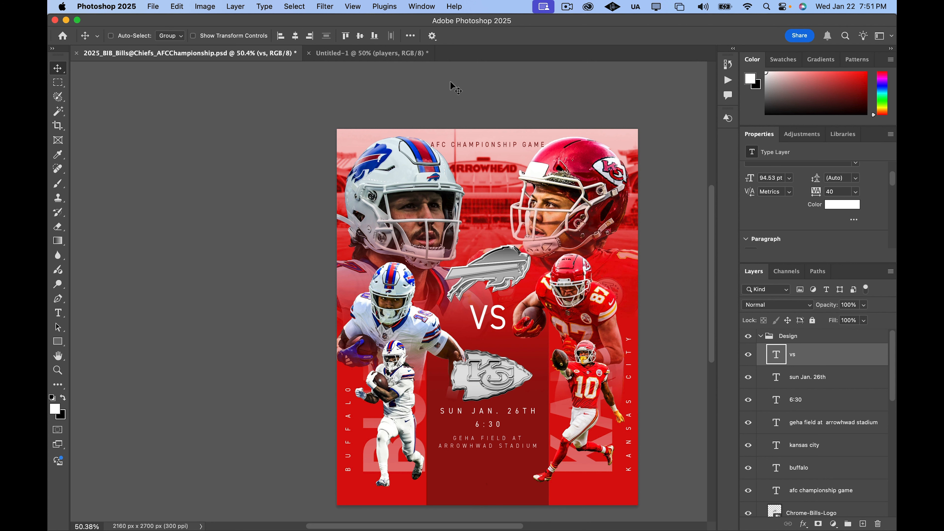
scroll(497, 156, down, 2)
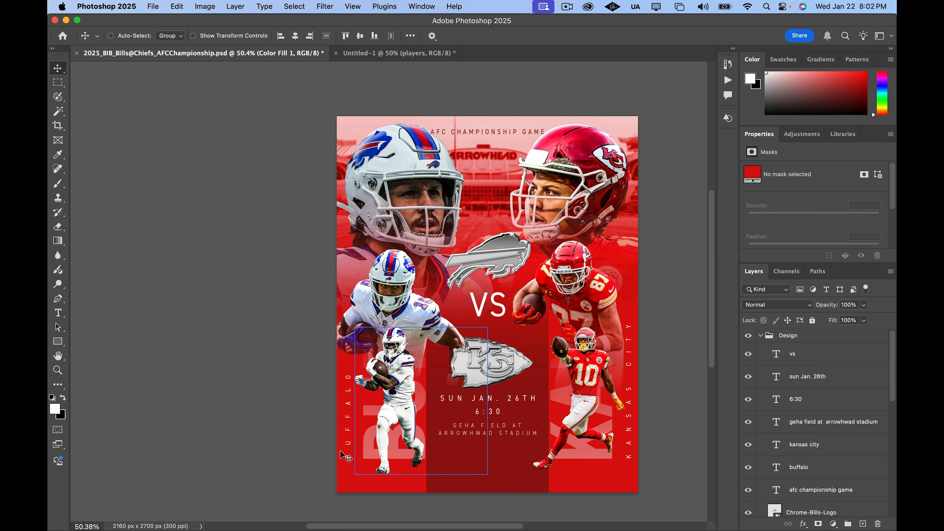
Scale the VS text down proportionally to about 69%
click(820, 358)
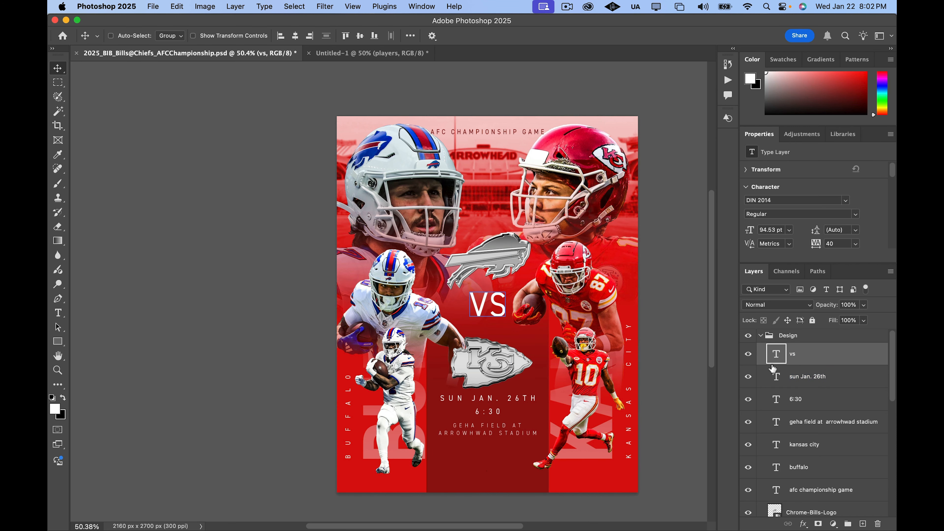
key(super+t)
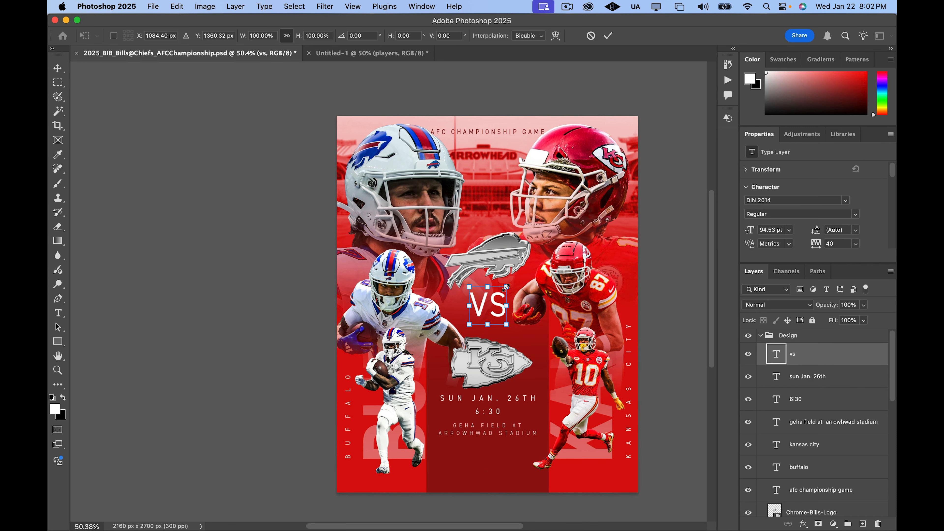
drag(507, 287, 496, 298)
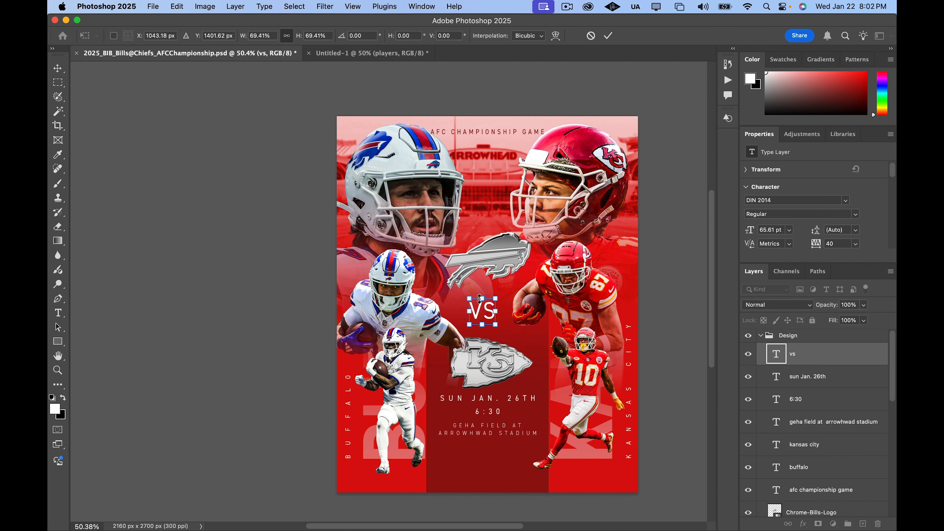
click(57, 68)
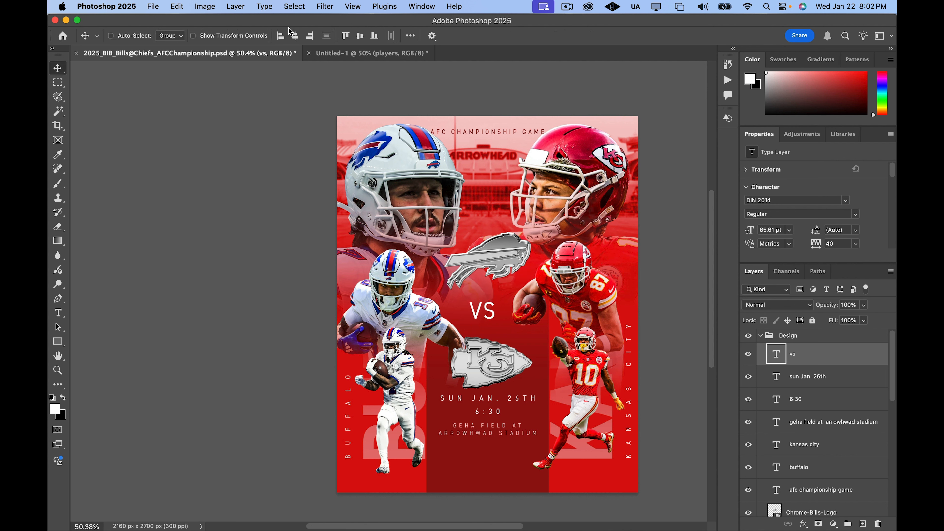
Centre the VS text on the canvas in both directions and nudge it slightly downward between the two logos
click(295, 36)
click(360, 36)
key(shift+Down)
key(Up)
key(Up)
key(Up)
key(Up)
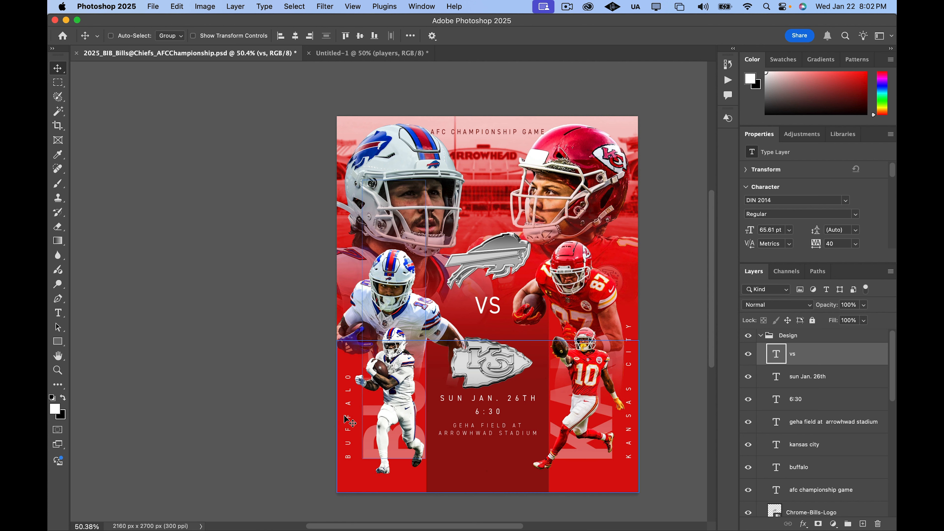
scroll(863, 409, down, 2)
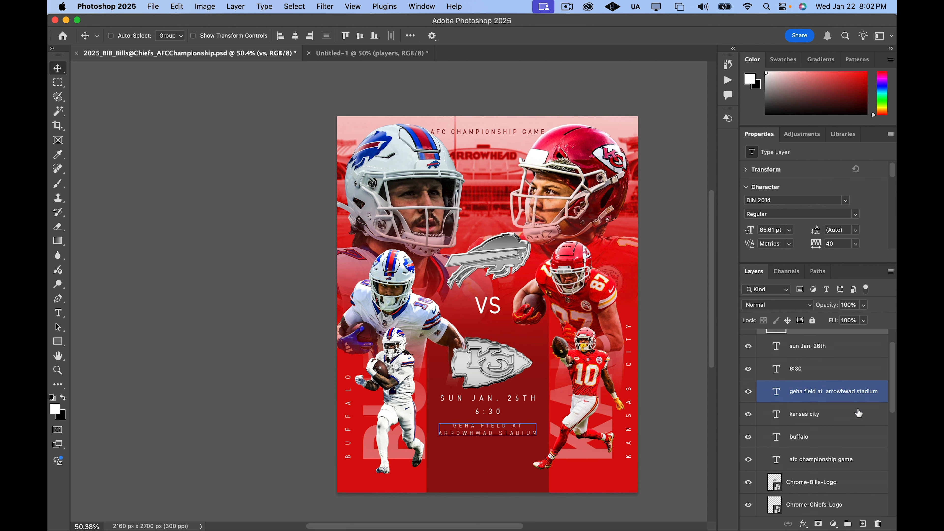
click(842, 424)
shift+click(841, 433)
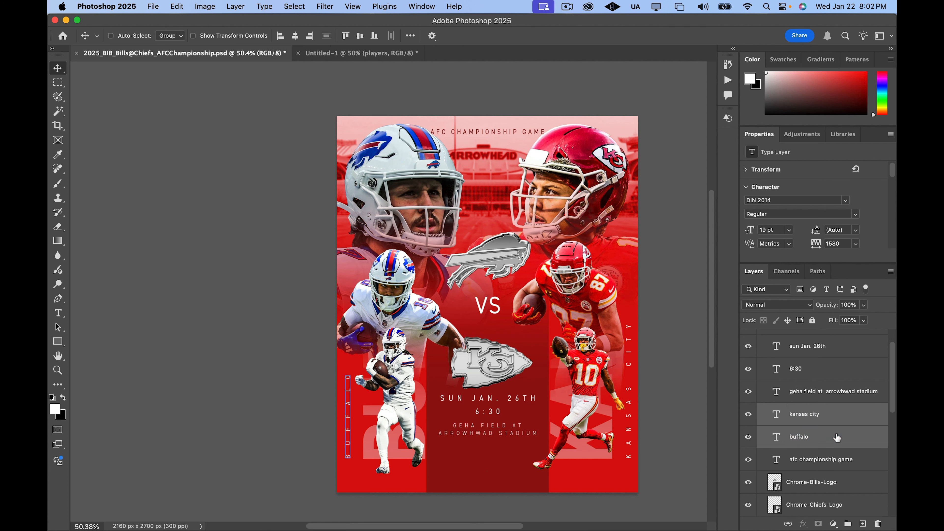
key(super+t)
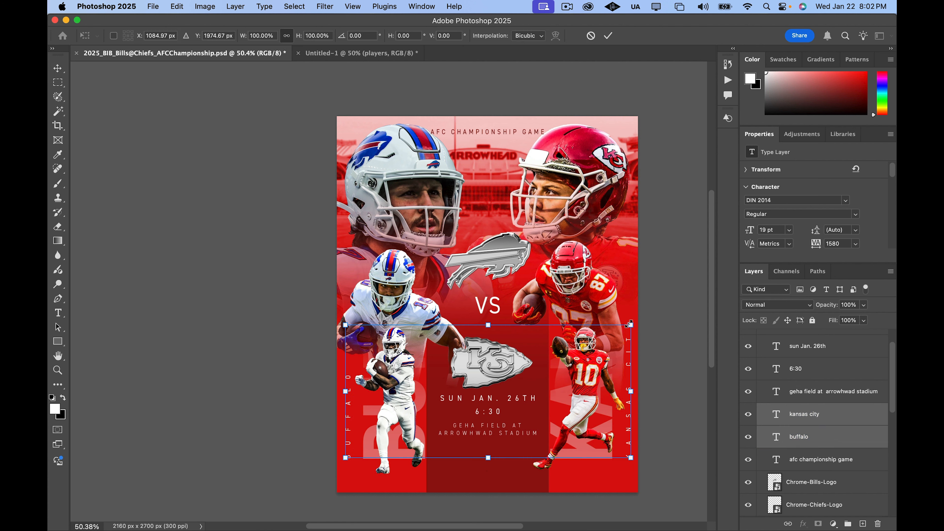
click(789, 400)
Scale the vertical KANSAS CITY text down to roughly two-thirds, keeping its lower end in place
click(801, 411)
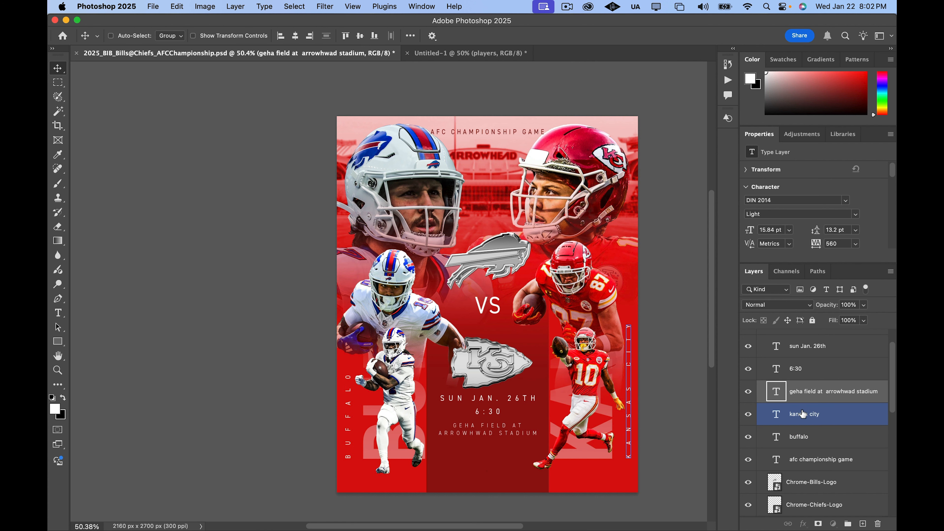
key(super+t)
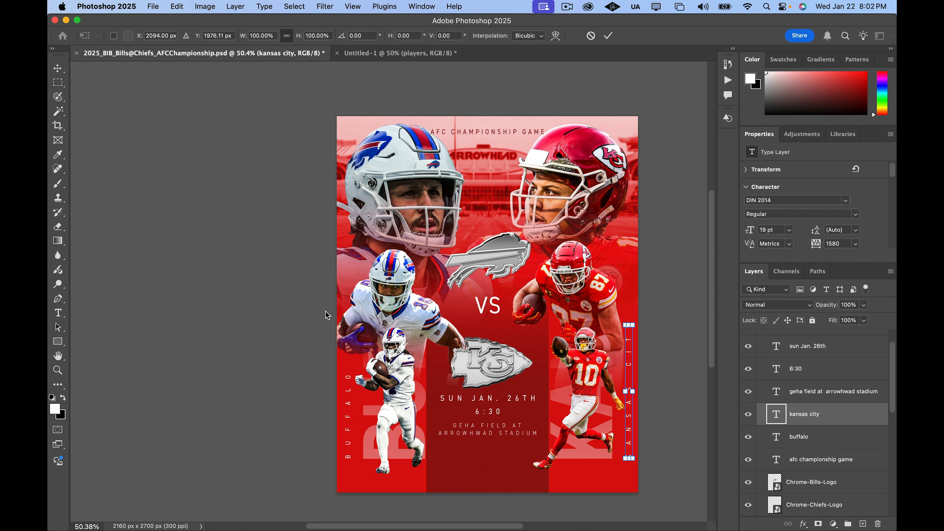
drag(621, 325, 646, 371)
click(852, 401)
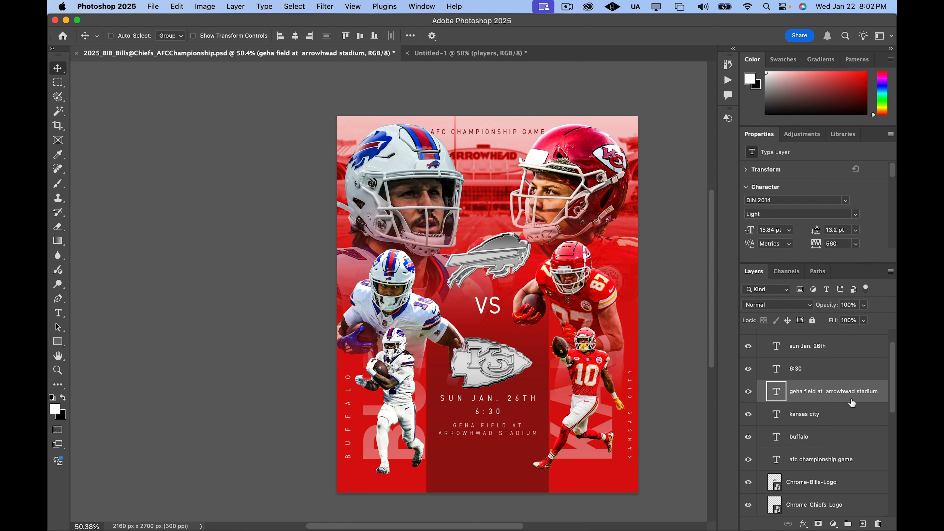
Check the KANSAS CITY text's size and set the vertical BUFFALO text's font size to 12 pt
click(848, 414)
click(843, 438)
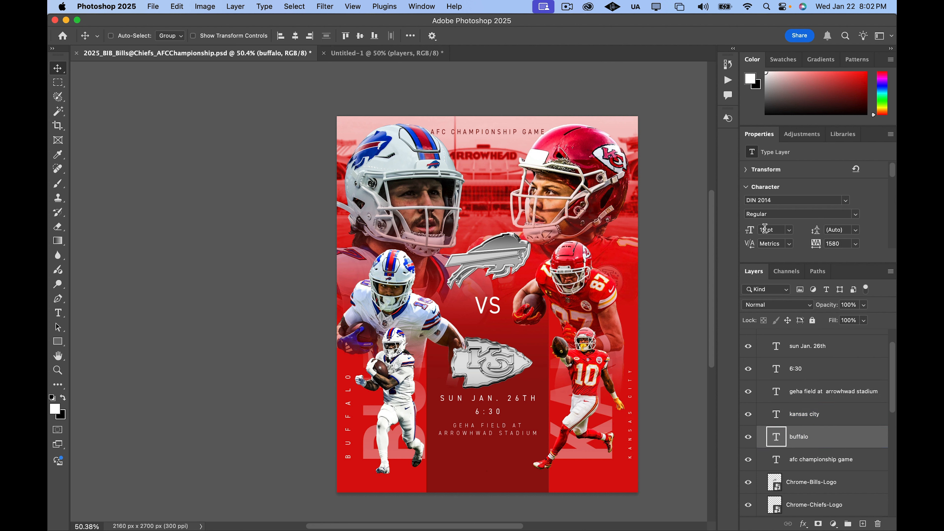
text(12)
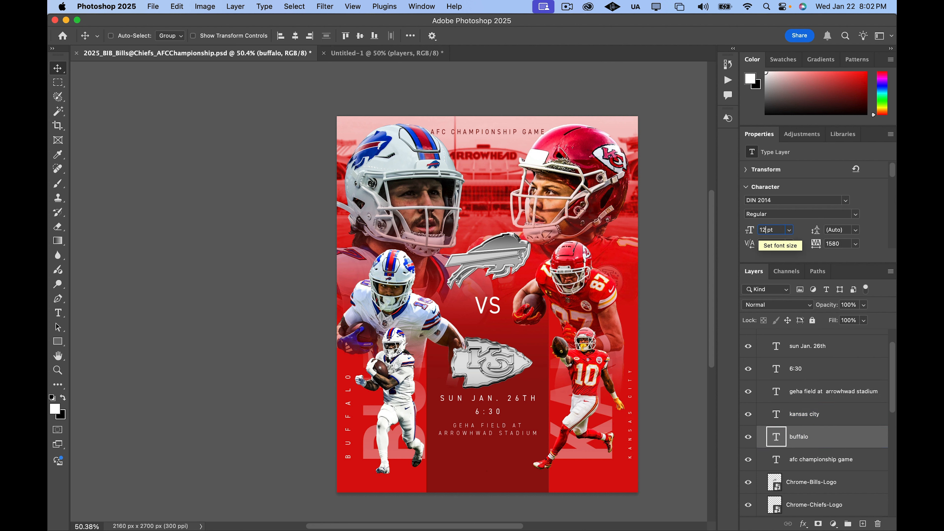
key(Return)
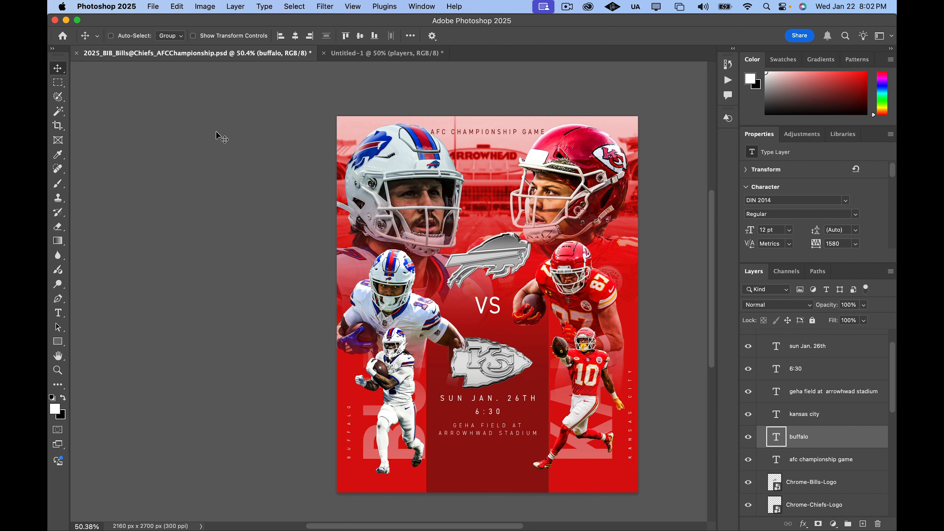
scroll(206, 146, down, 1)
scroll(818, 390, up, 2)
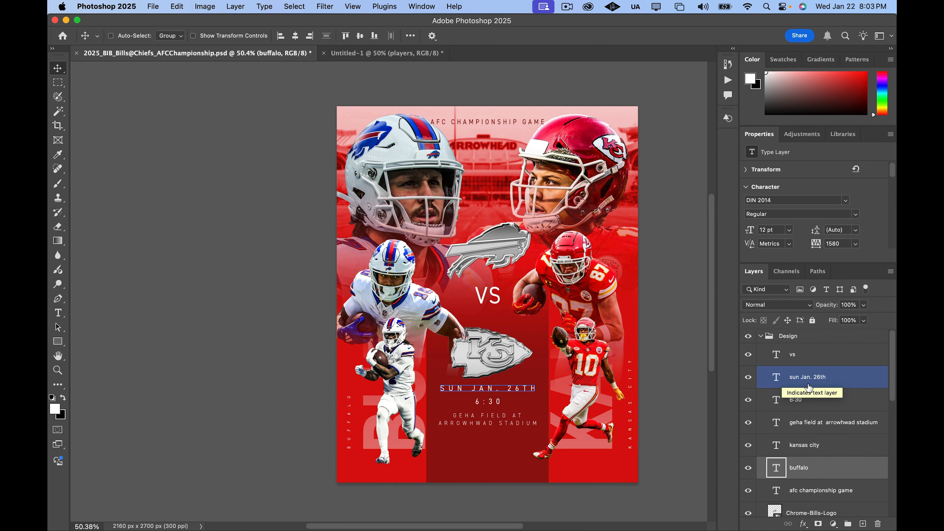
click(801, 397)
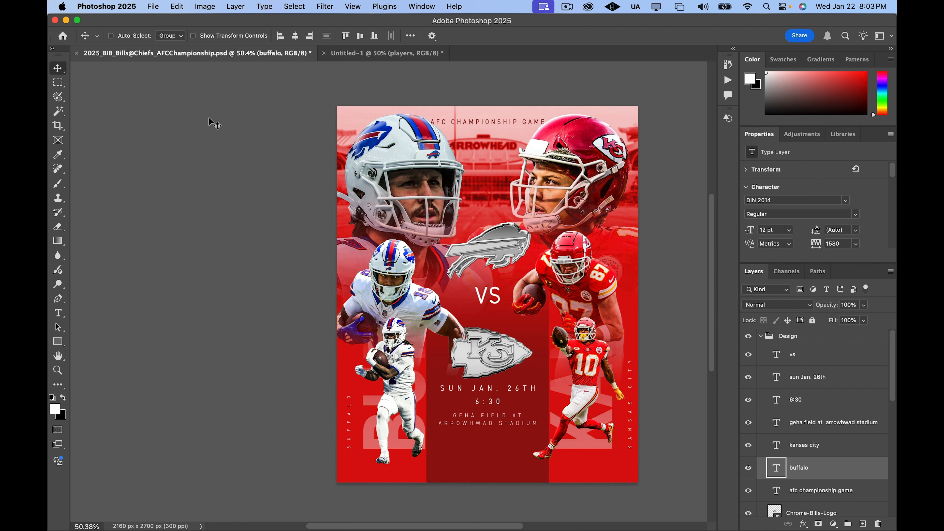
Activate the Brush tool and choose brush 96 from the 100 Cloudy Smoke Photoshop Stamp Brushes set
key(b)
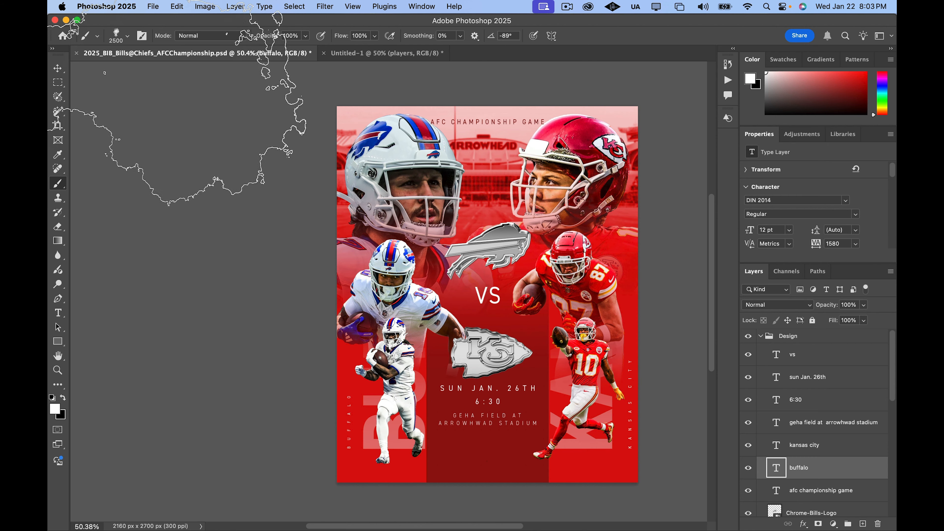
click(99, 37)
click(127, 35)
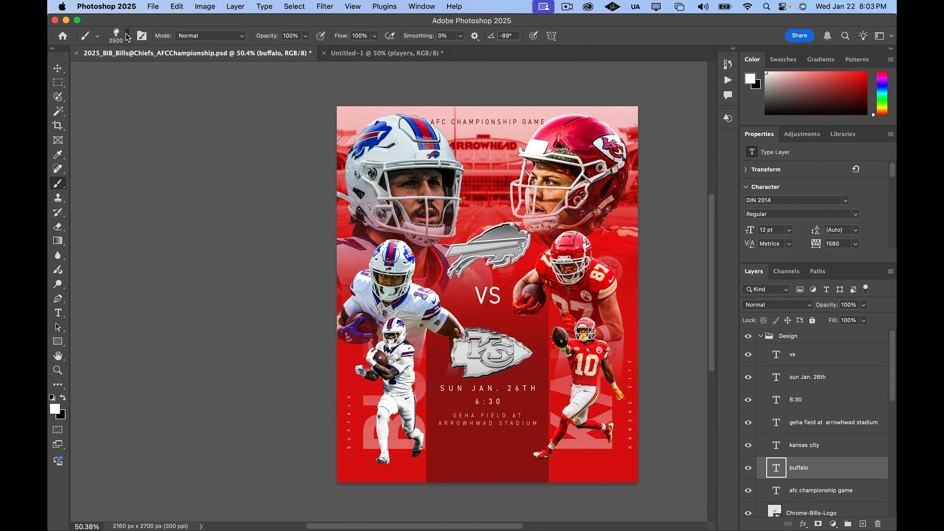
click(127, 36)
scroll(121, 174, down, 5)
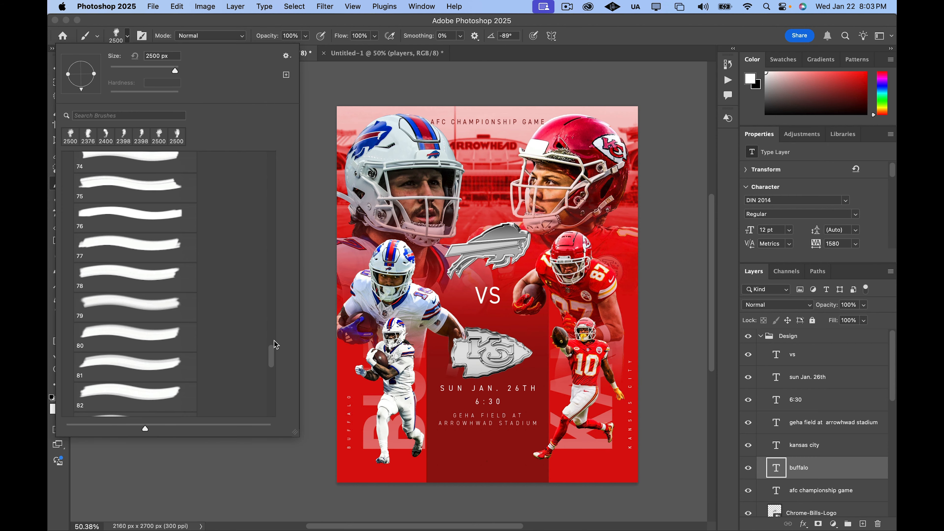
drag(271, 353, 263, 100)
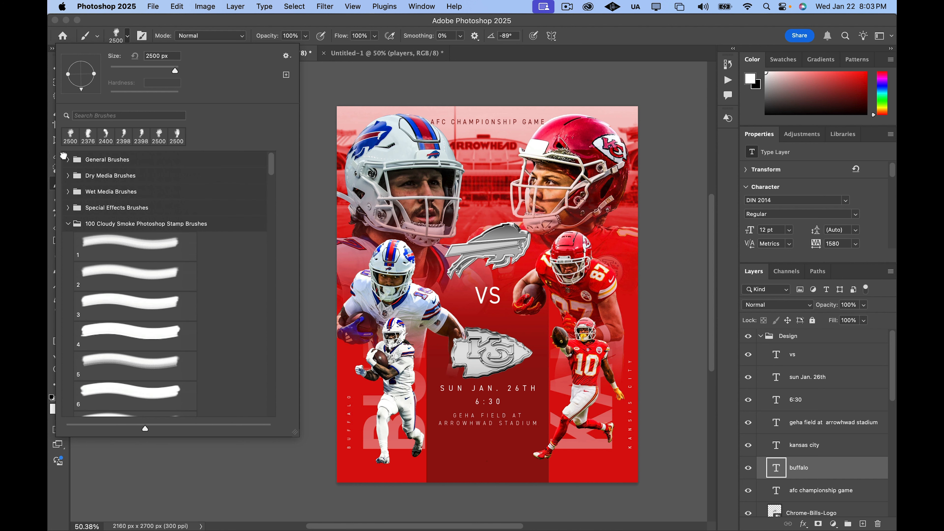
click(68, 160)
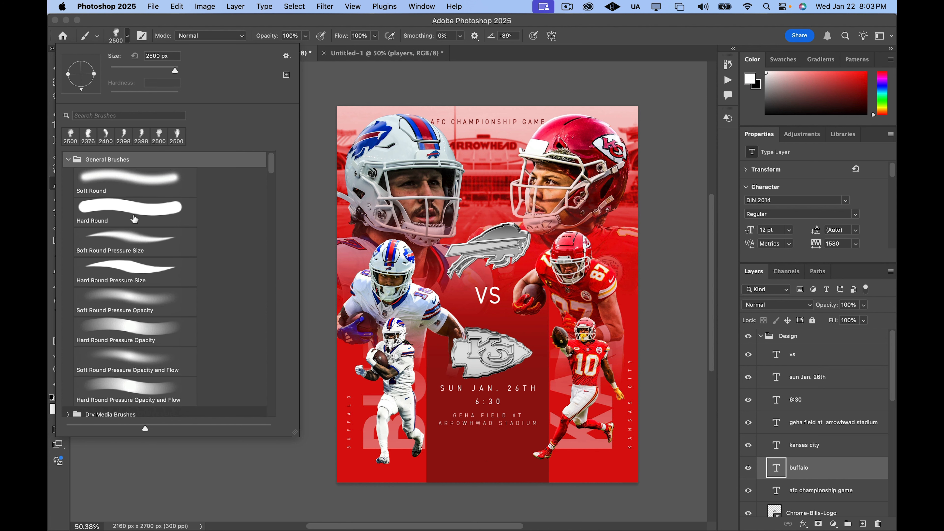
click(67, 160)
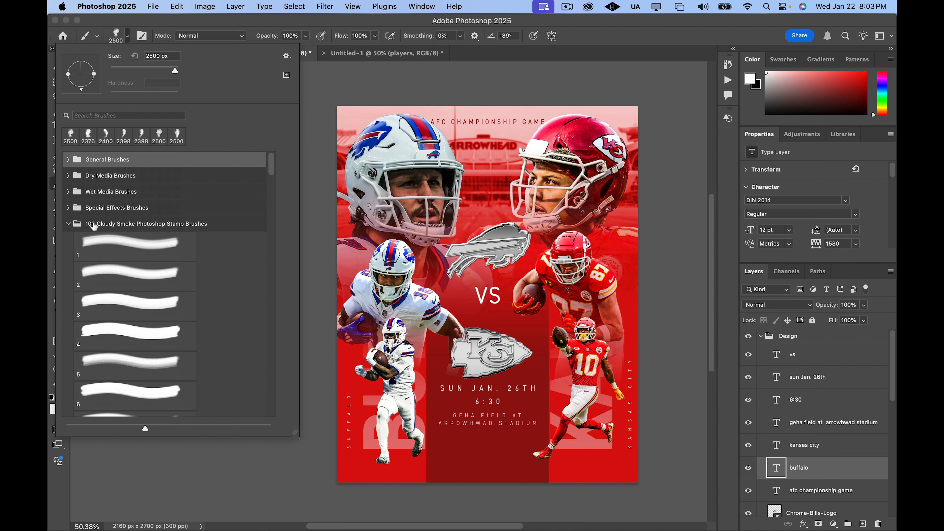
scroll(150, 307, down, 20)
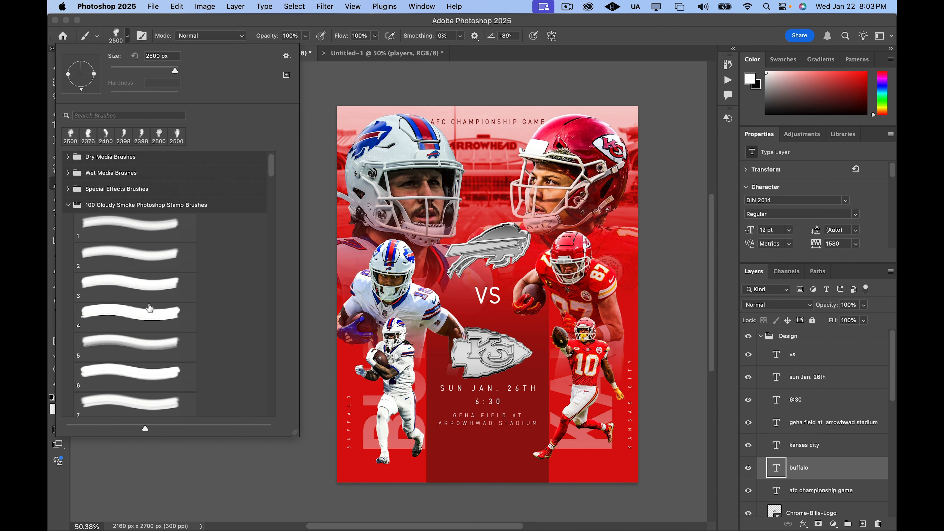
scroll(168, 310, down, 20)
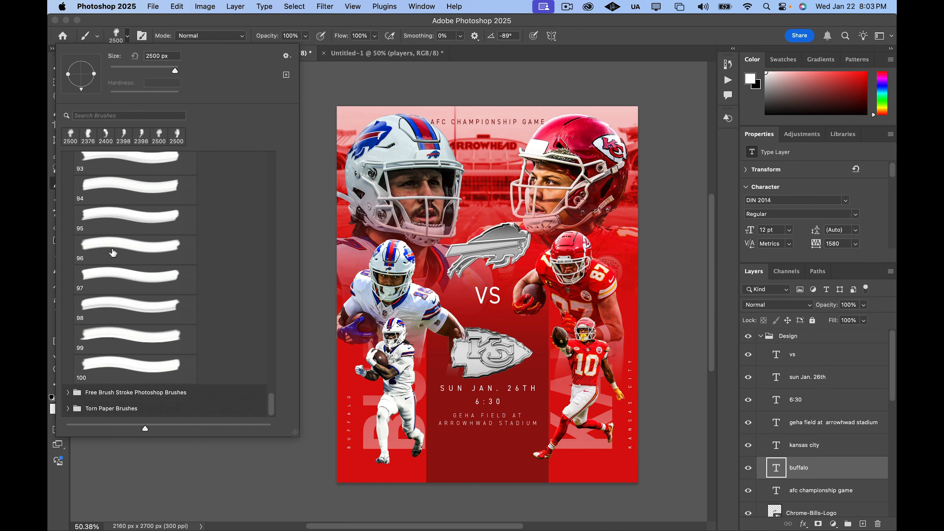
click(113, 253)
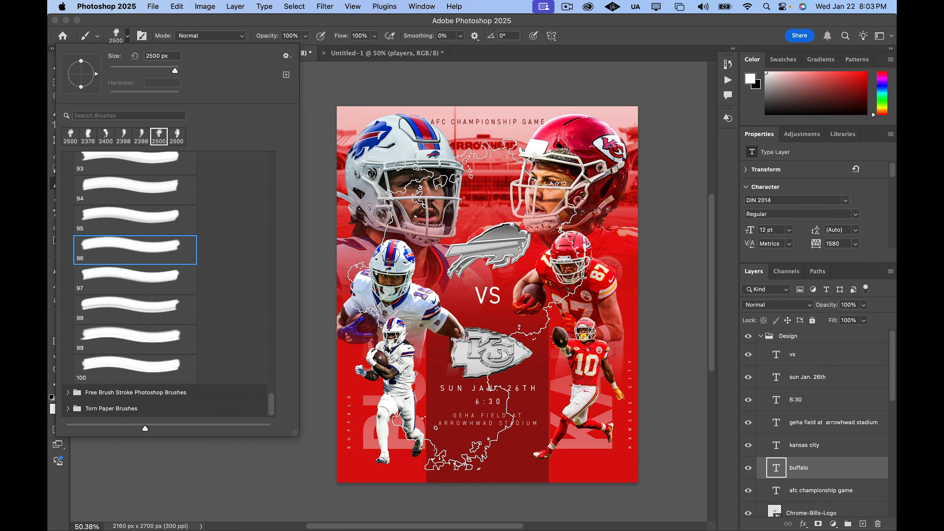
Rotate the smoke brush tip to an angle of -89°
right_click(469, 305)
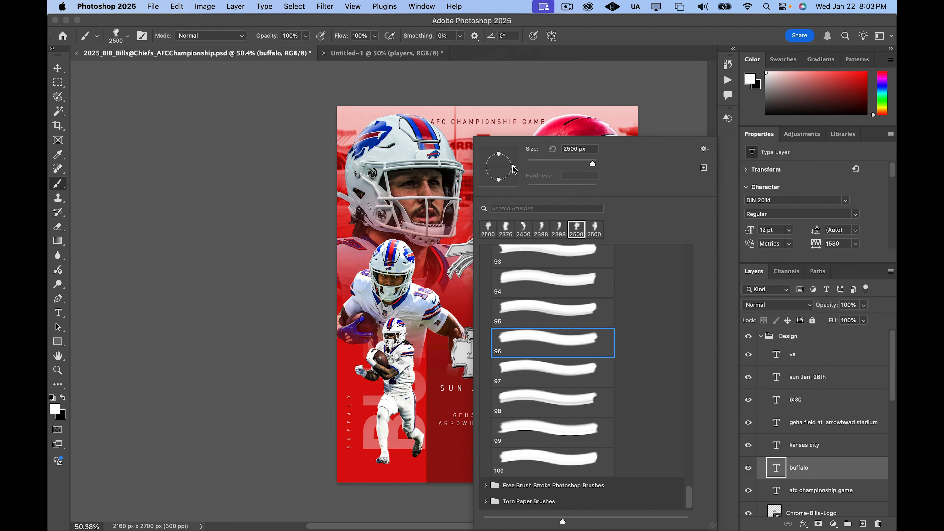
drag(514, 170, 499, 185)
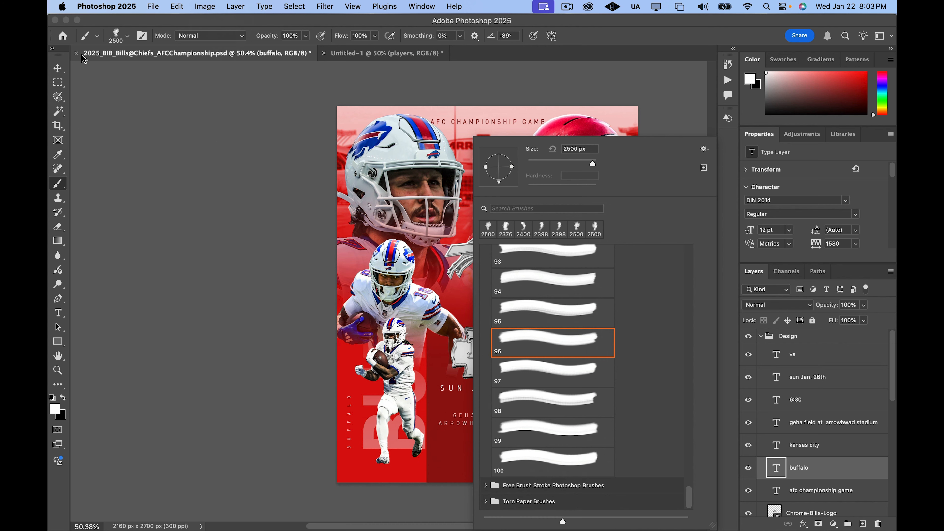
click(146, 25)
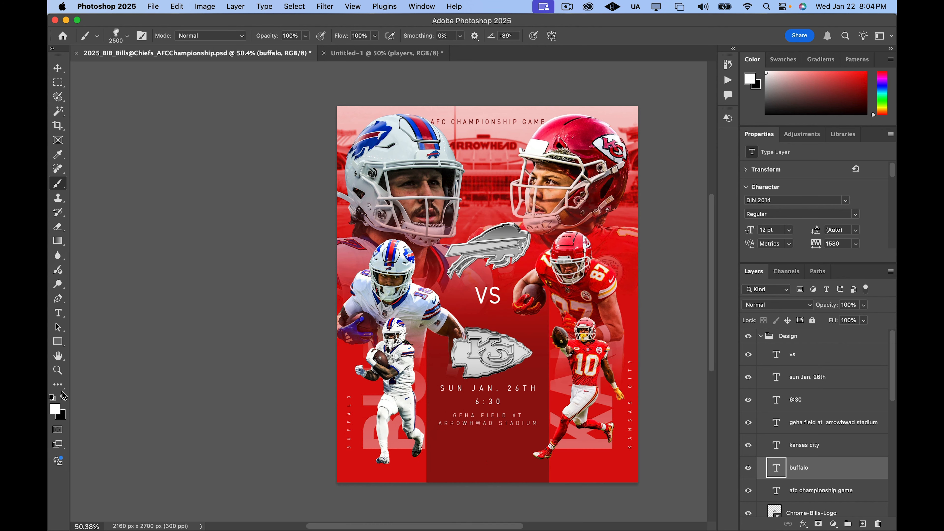
Add a new layer above the vs text layer and stamp white smoke once across the lower part of the poster
scroll(825, 449, down, 5)
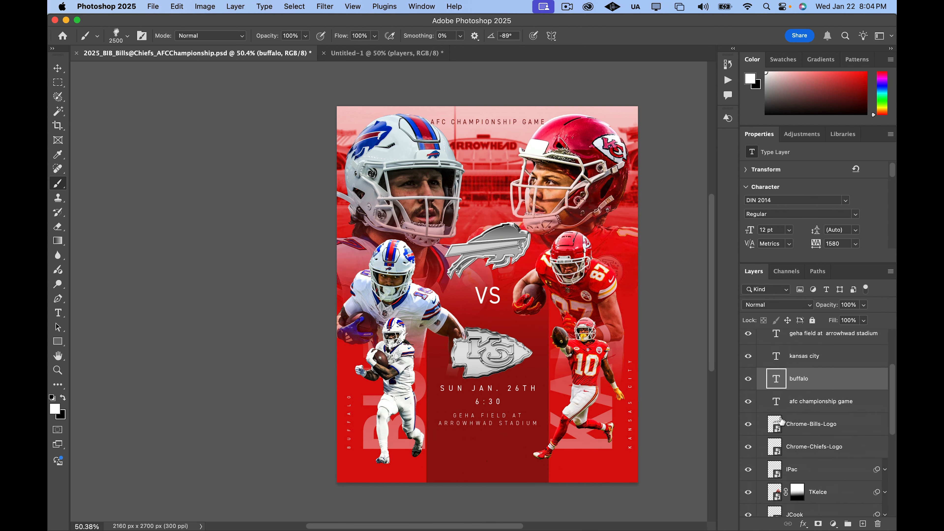
scroll(818, 443, up, 5)
click(855, 357)
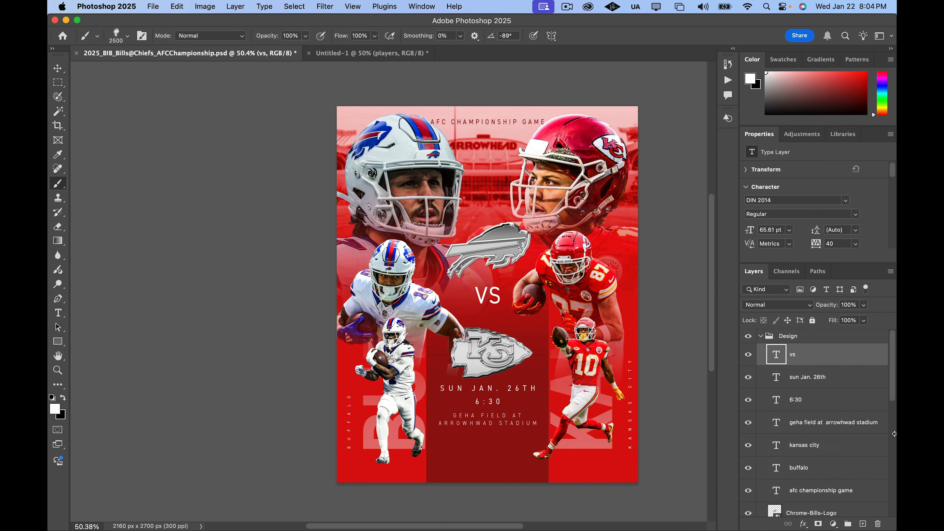
click(863, 524)
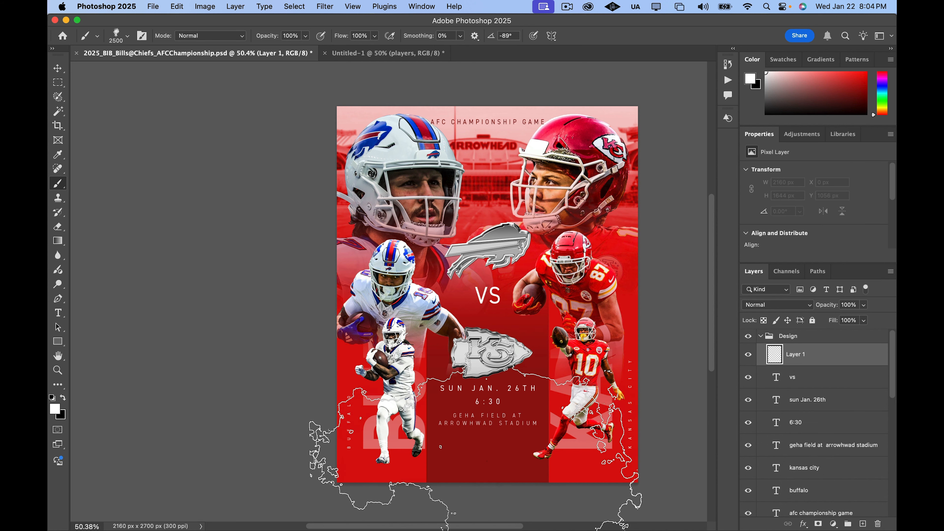
click(453, 461)
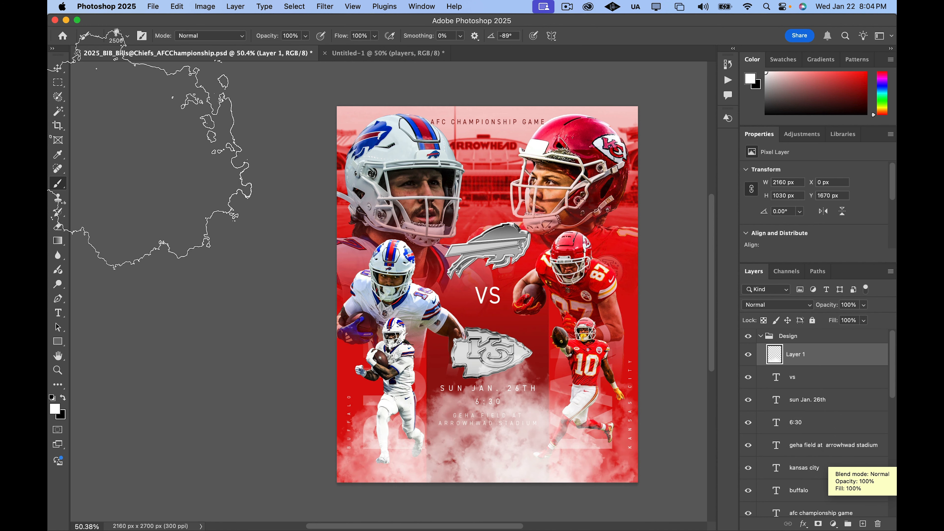
Rename the smoke layer as front smoke and lower its opacity to 57%
click(57, 68)
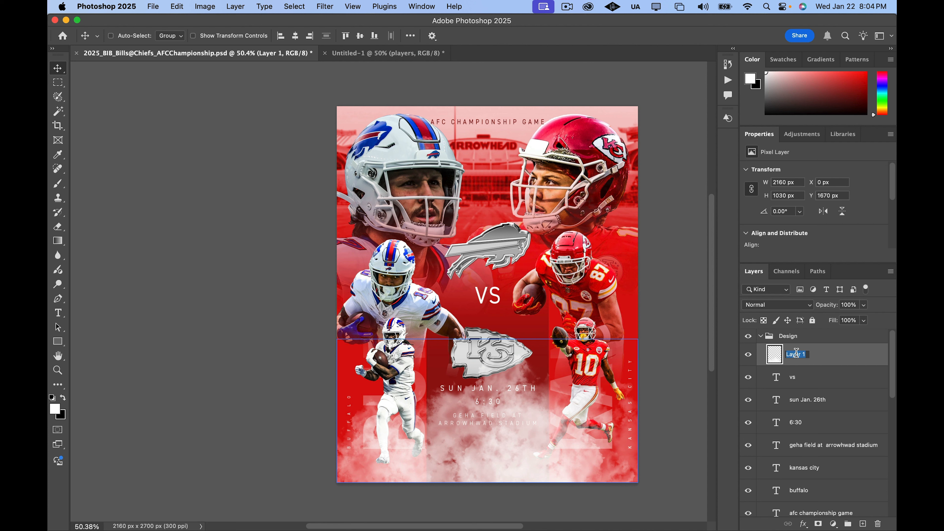
text(front smoke)
key(Return)
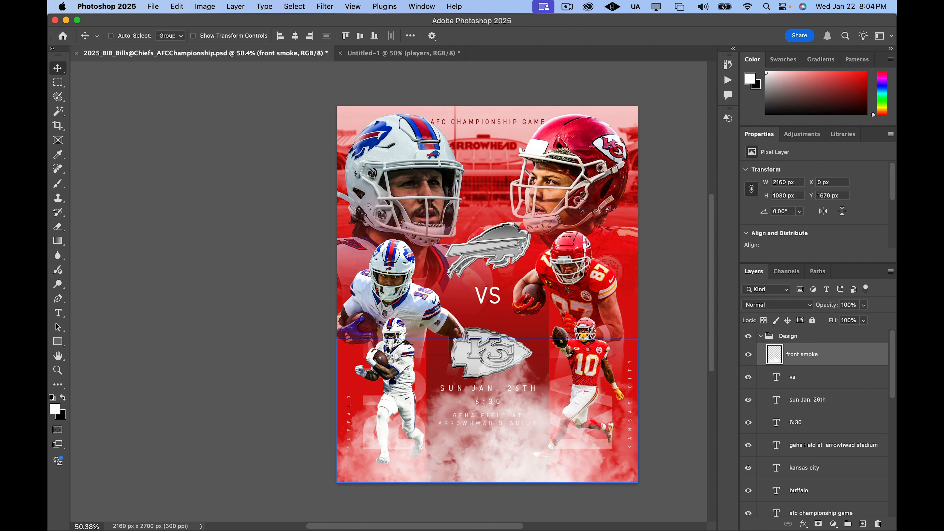
click(864, 305)
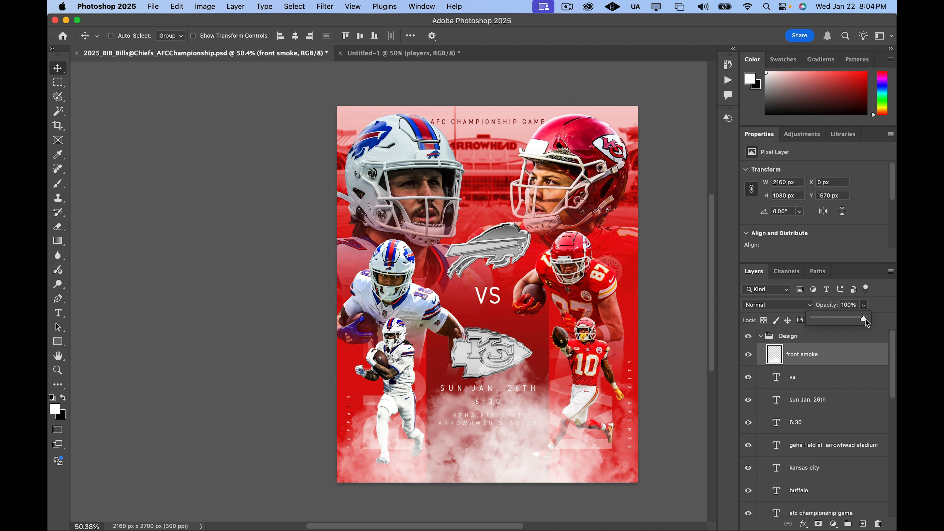
drag(855, 324, 842, 328)
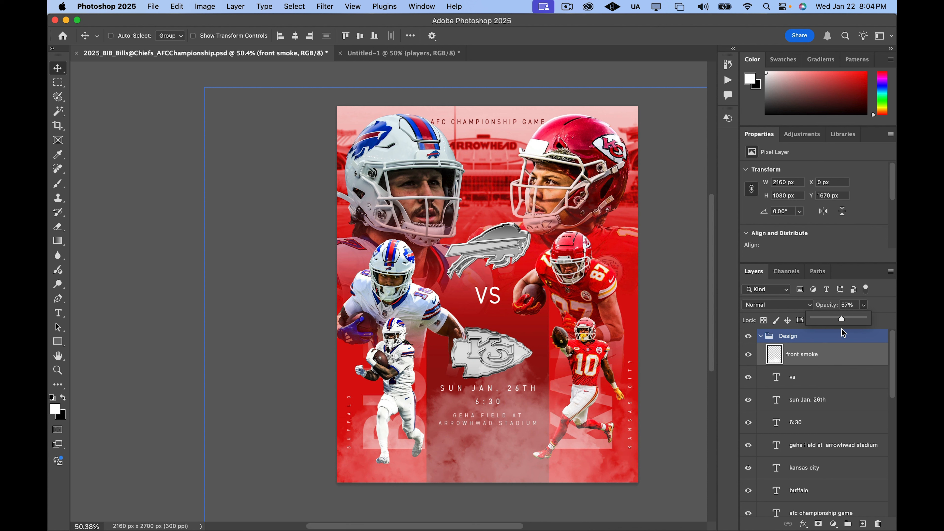
click(841, 376)
Add a new empty layer directly above the Color Fill 1 layer in the Design group
drag(839, 440, 761, 485)
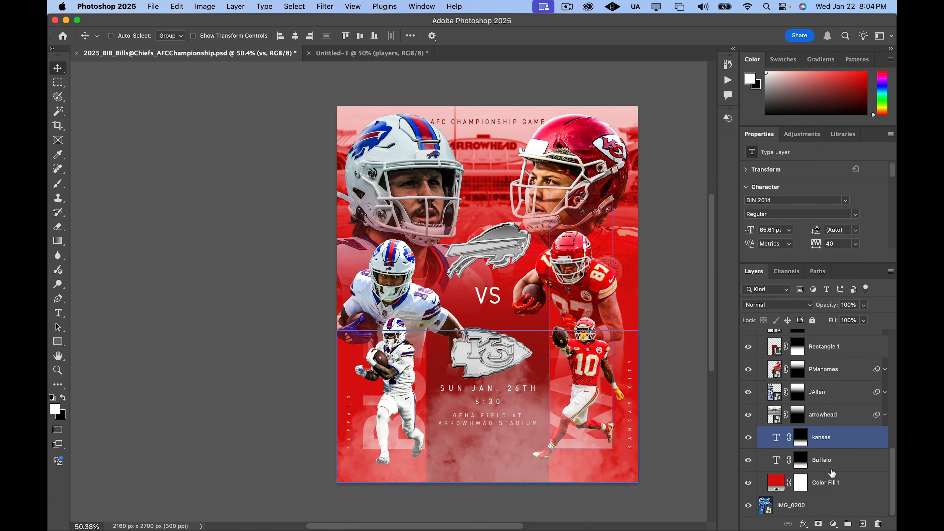
click(863, 484)
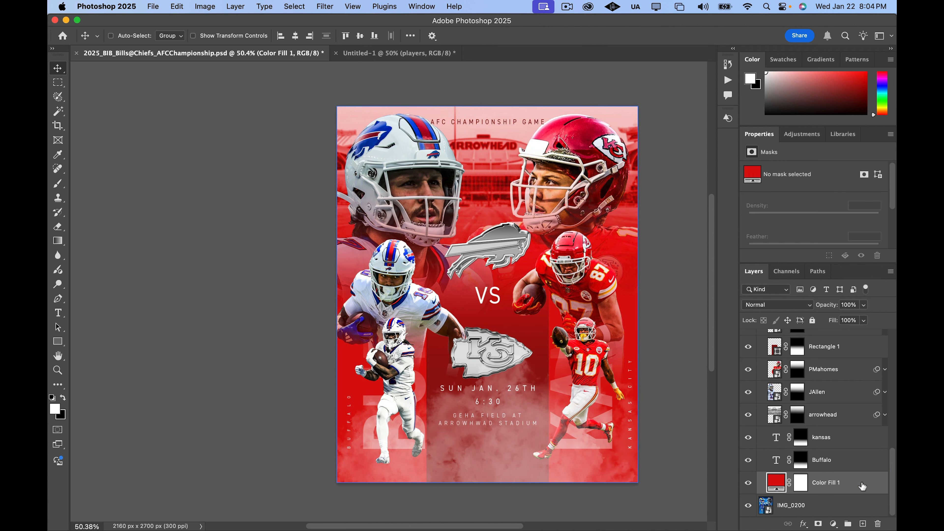
click(862, 523)
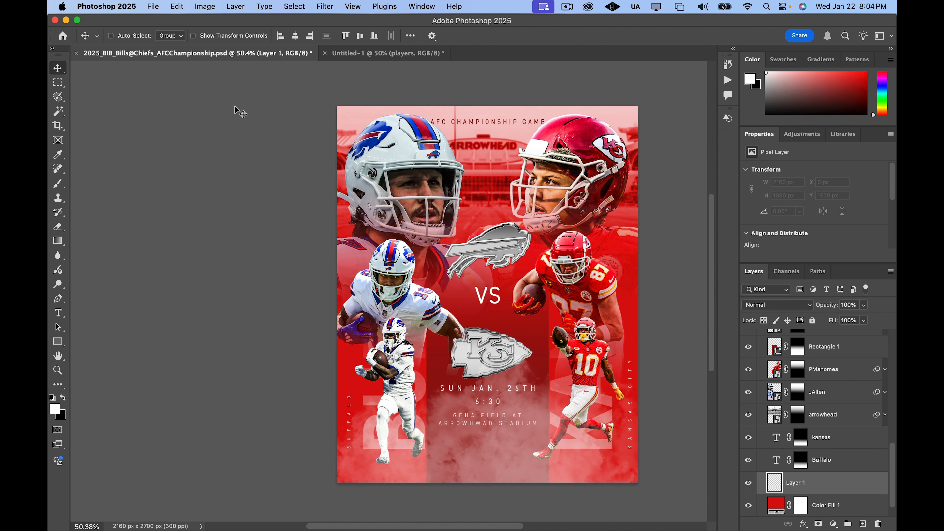
Try out several smoke brush tips, going backward through the brush set from 83 to 69
key(b)
right_click(220, 247)
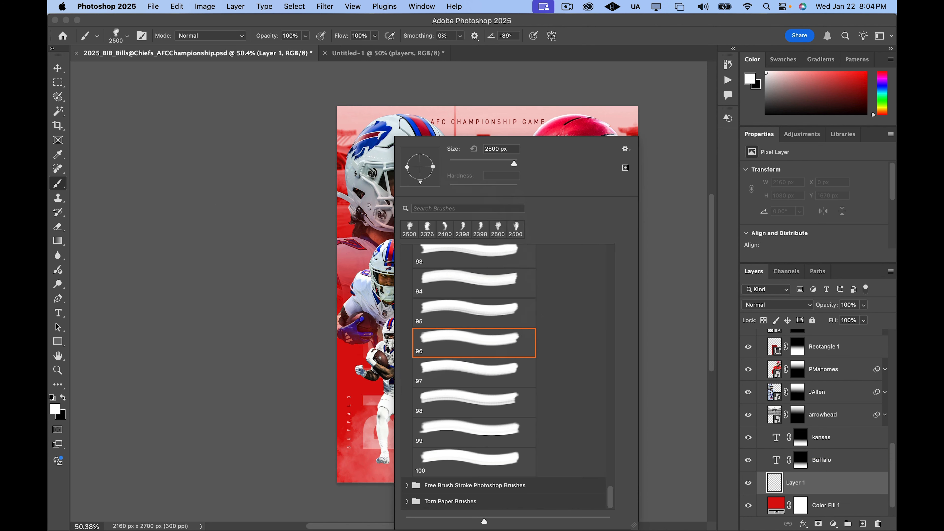
scroll(497, 310, up, 10)
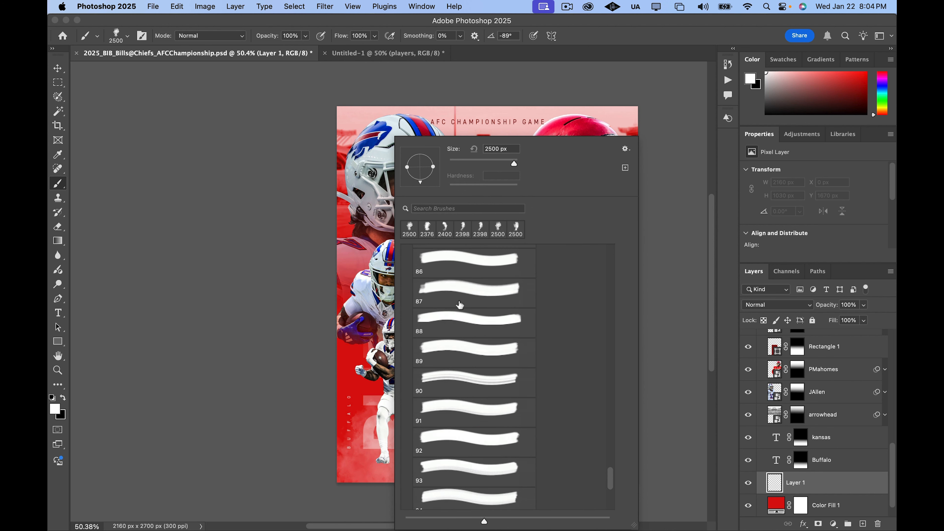
click(464, 279)
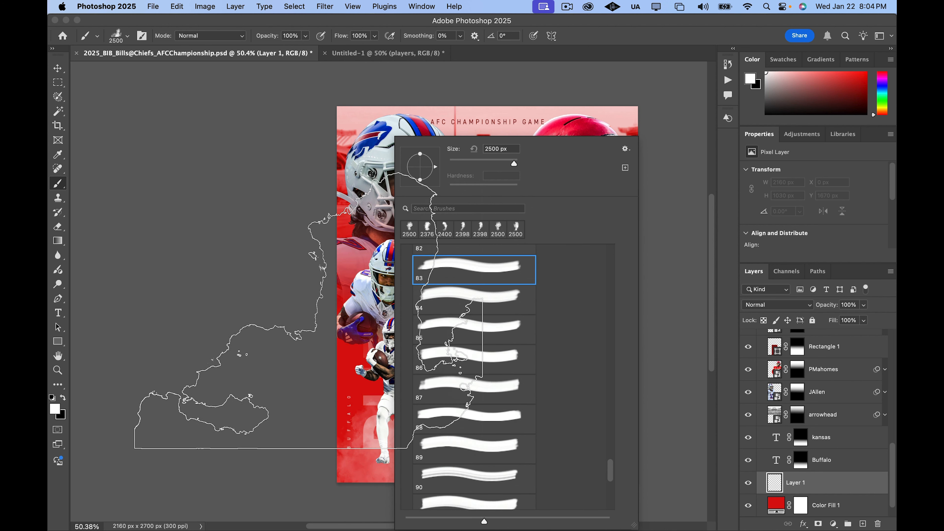
click(460, 304)
scroll(460, 279, up, 3)
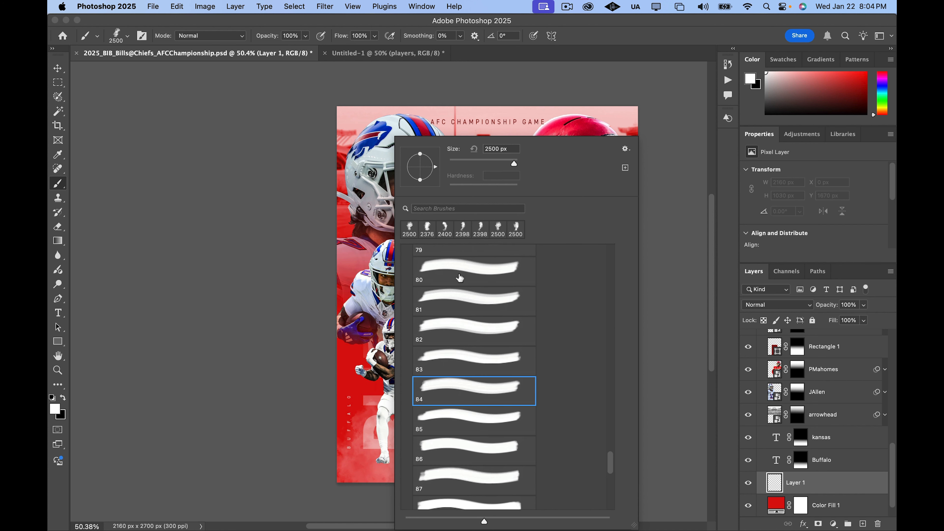
click(460, 278)
scroll(458, 307, up, 5)
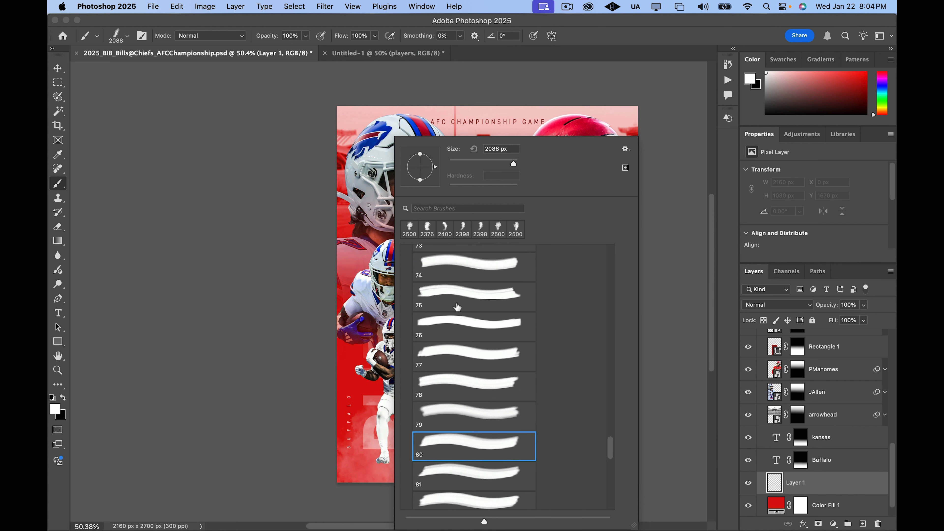
click(460, 289)
scroll(444, 335, up, 4)
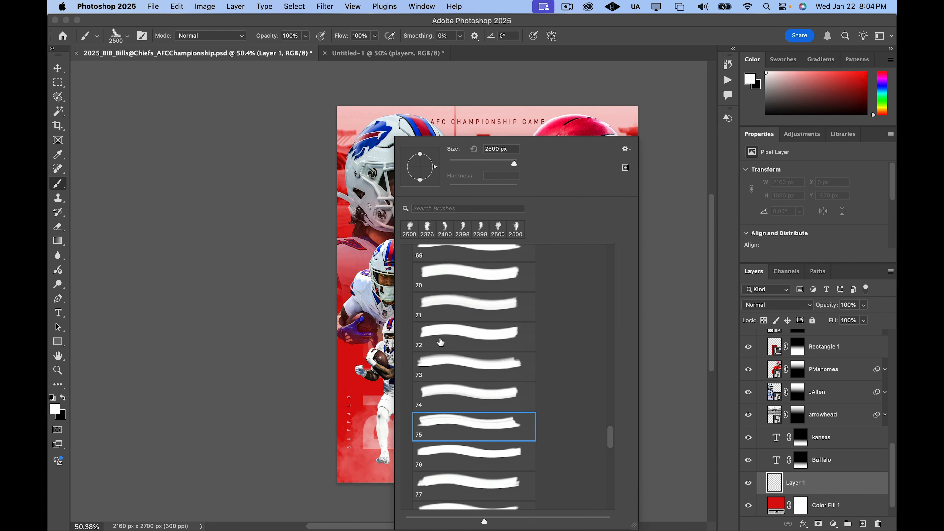
scroll(442, 334, up, 1)
click(460, 313)
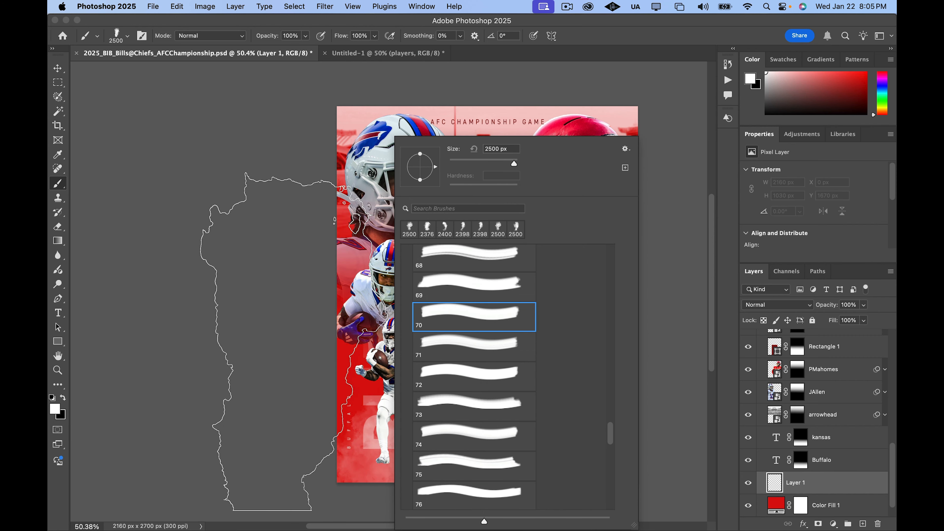
click(443, 290)
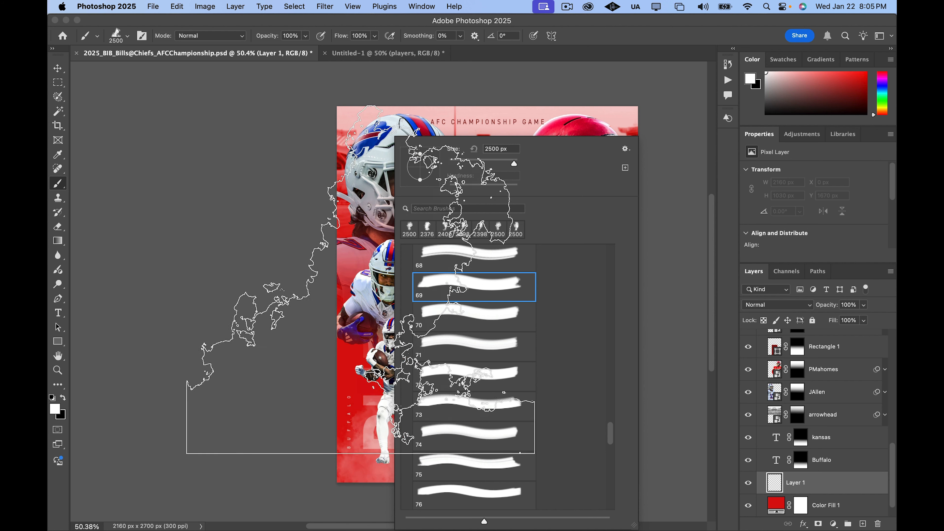
drag(501, 169, 505, 164)
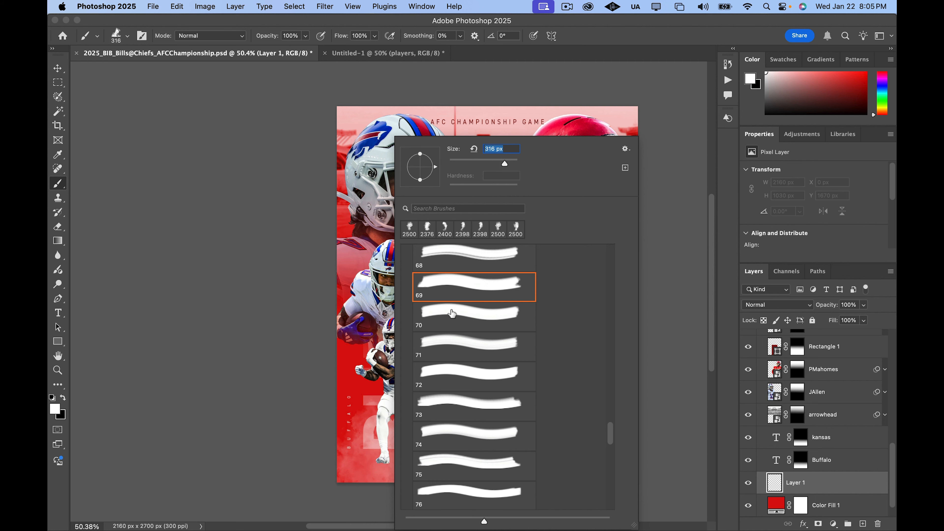
Select smoke brush 64 at 2500 px as the stamp for the background smoke
scroll(452, 313, up, 5)
click(467, 269)
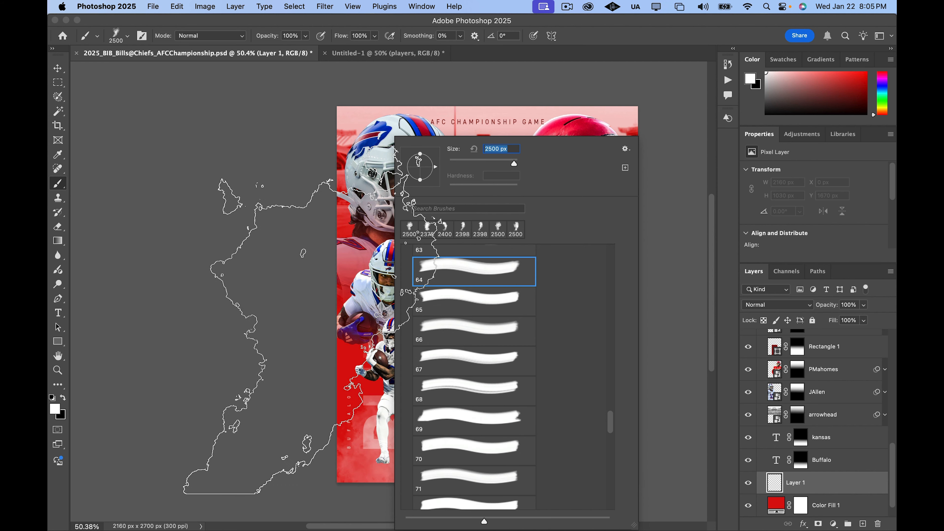
click(613, 27)
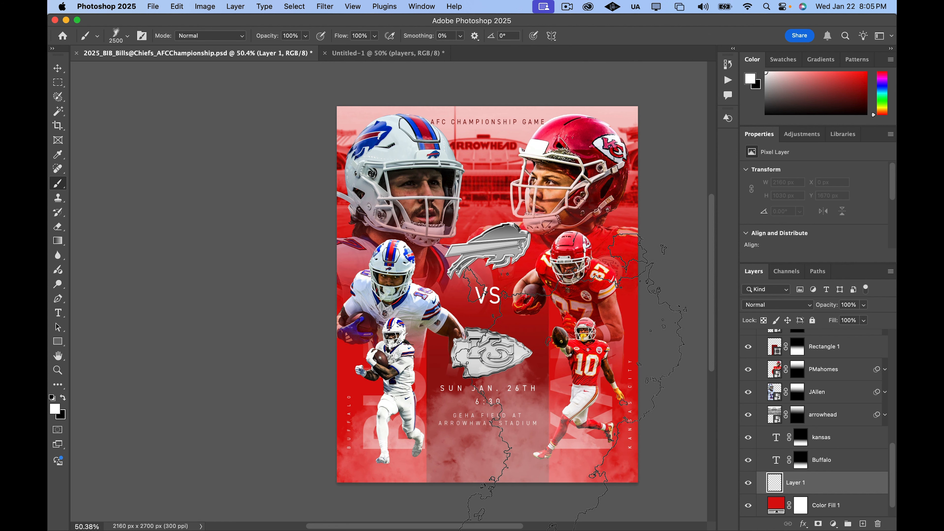
Stamp white smoke over the poster's lower right and its left side, undoing the first left stamp and placing it higher
click(576, 432)
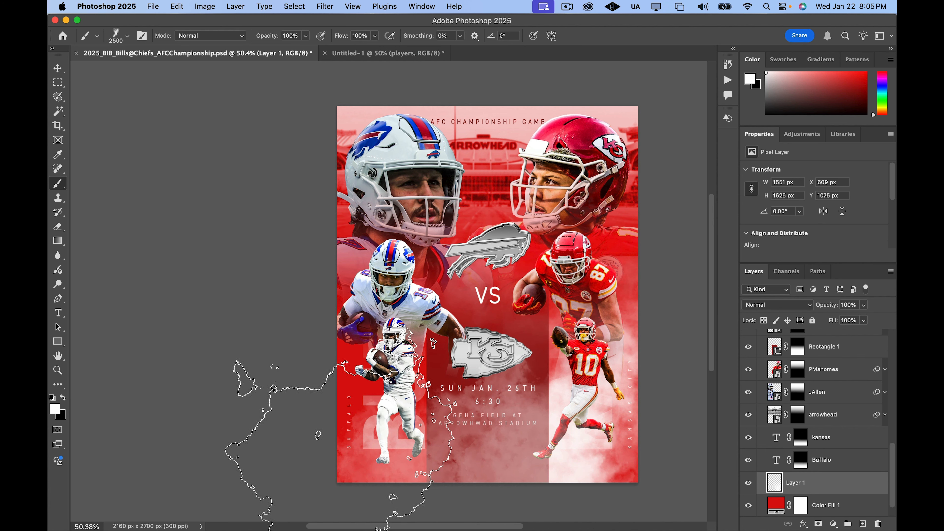
click(341, 443)
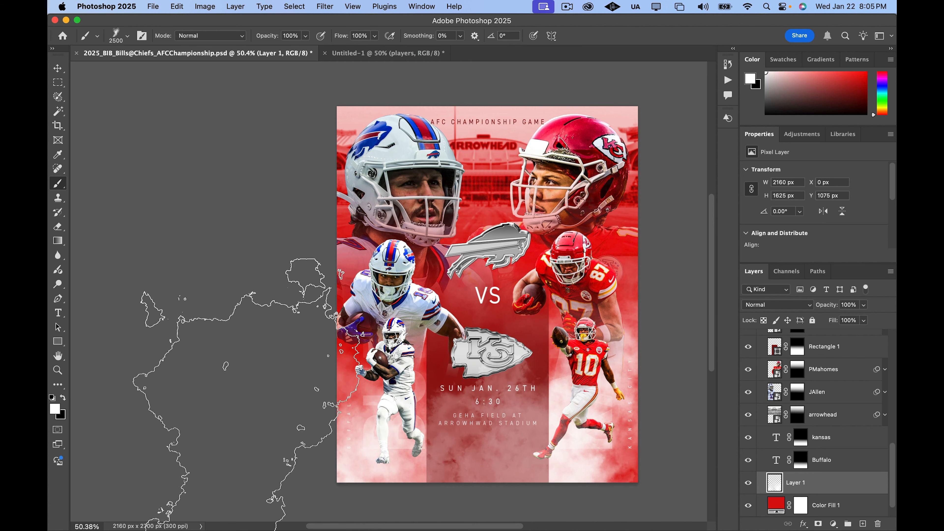
key(super+z)
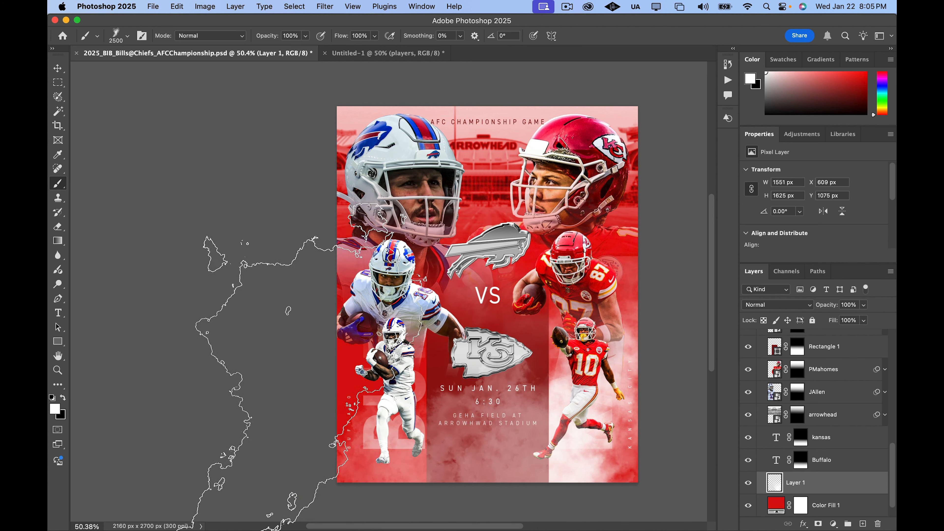
click(337, 369)
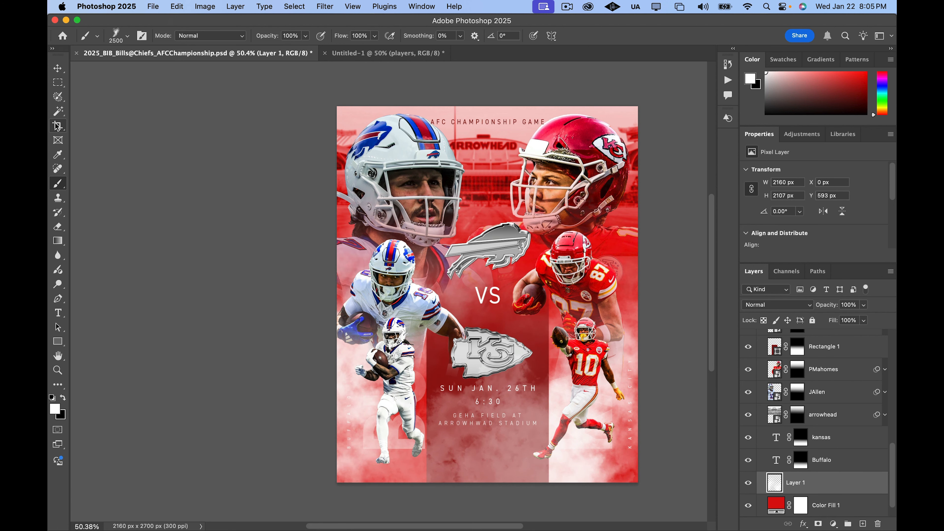
Rename the new smoke layer as back smoke and lower its opacity to 17%
click(57, 68)
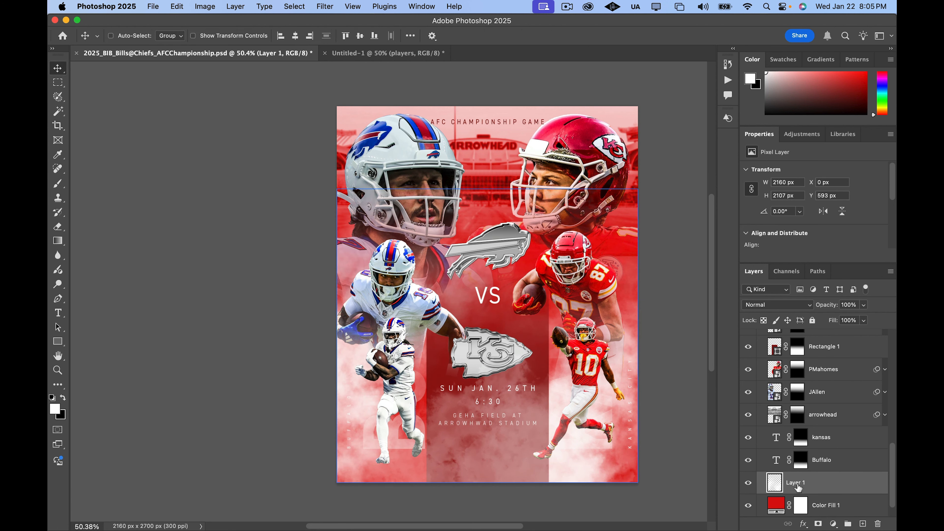
text(back smoke)
key(Return)
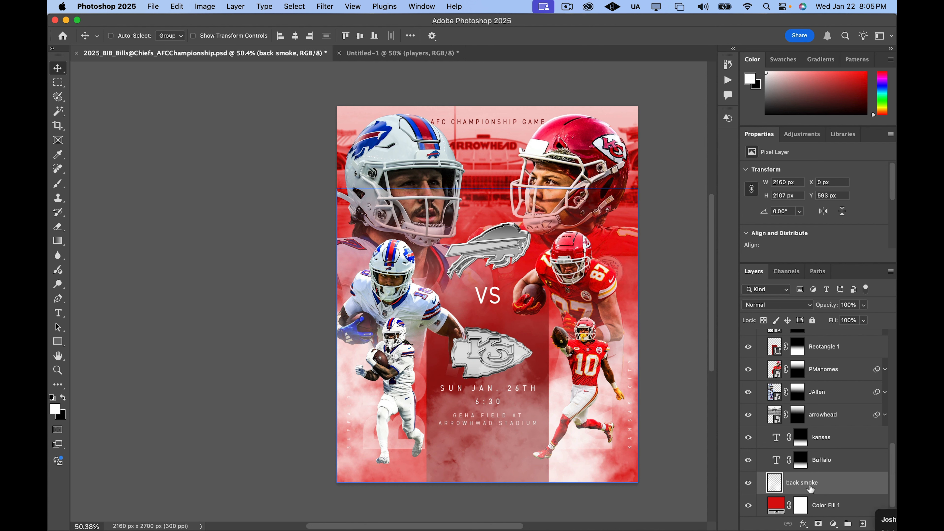
click(864, 305)
drag(866, 319, 824, 322)
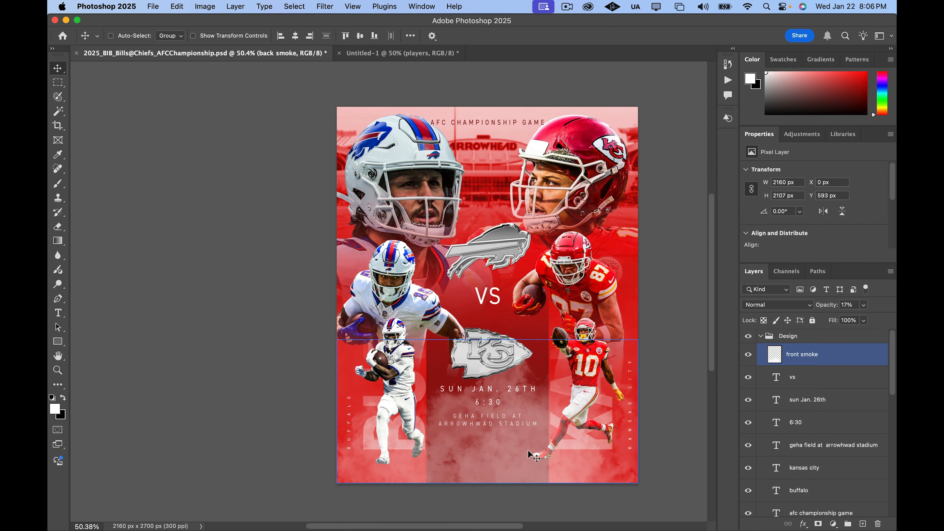
Choose the Soft Round brush with 0% hardness and set its flow to 15%
key(b)
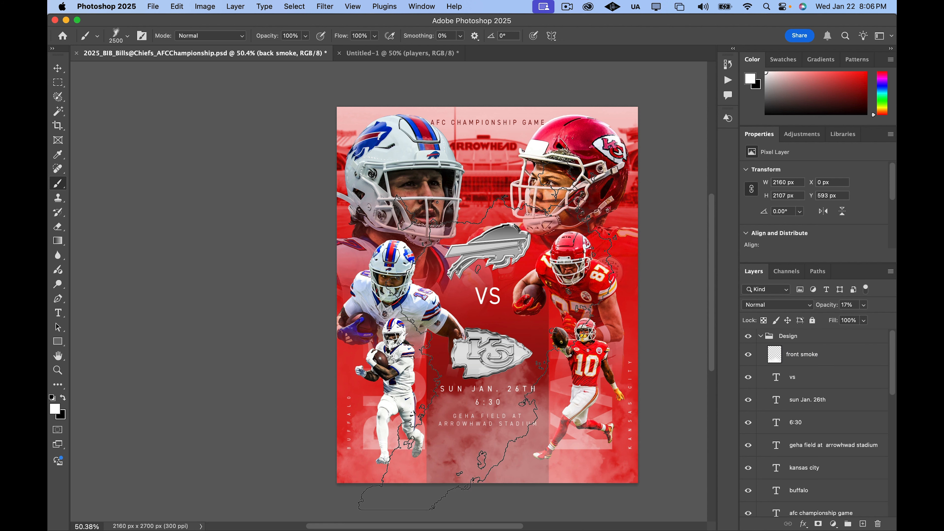
click(97, 37)
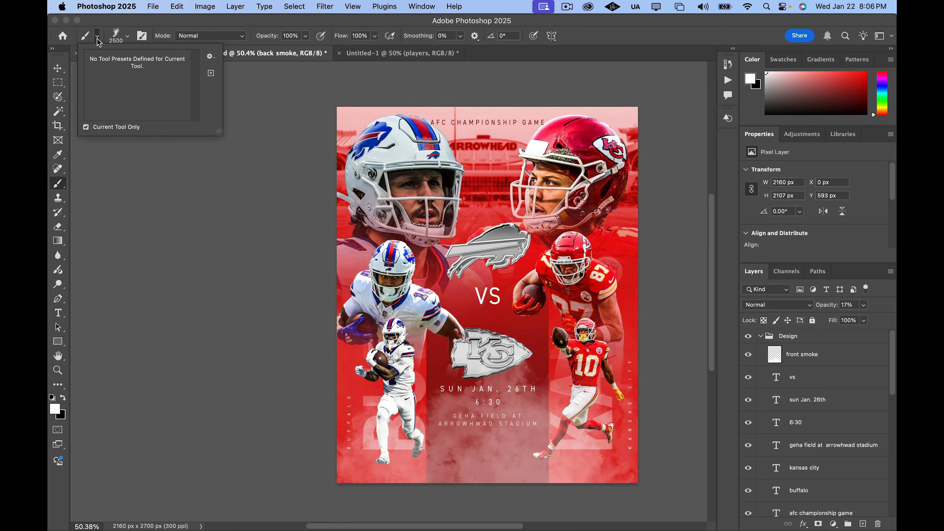
click(129, 36)
drag(271, 323, 276, 123)
click(66, 159)
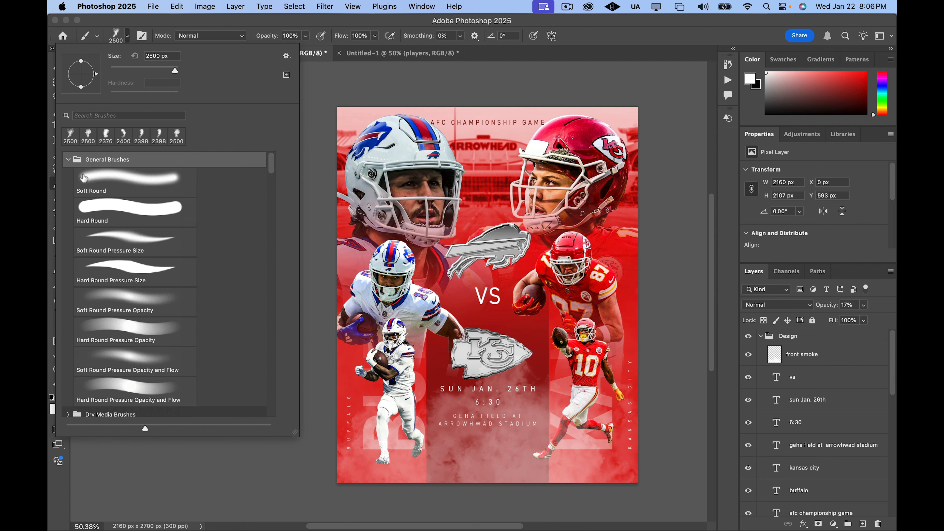
click(114, 189)
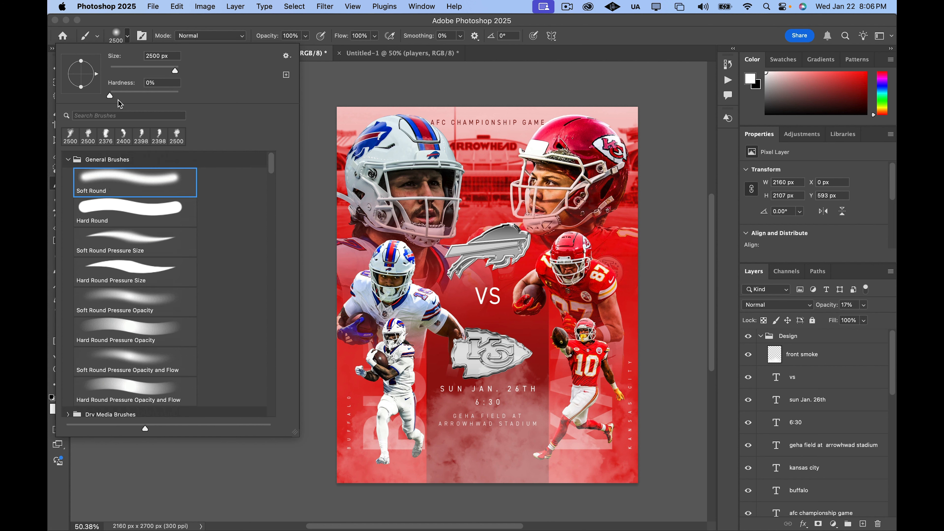
click(111, 97)
click(301, 22)
drag(375, 37, 351, 44)
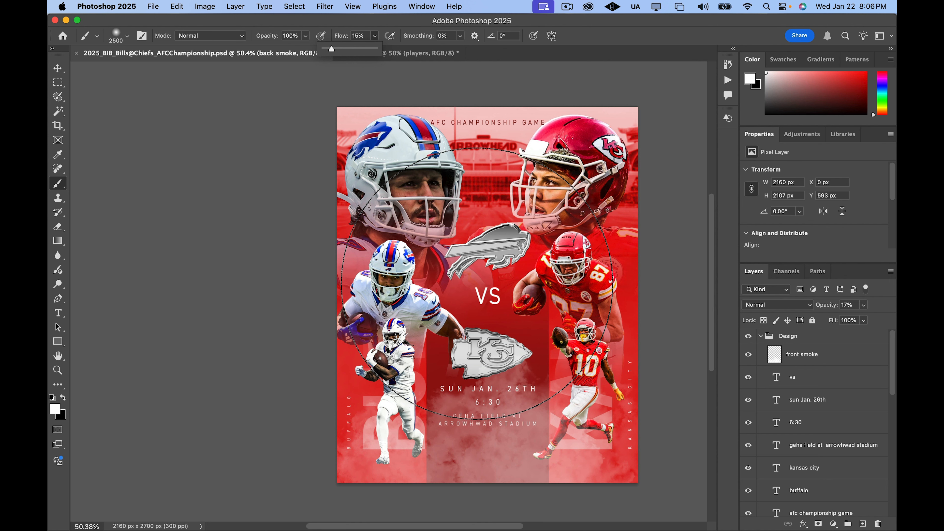
Squash the soft brush tip into a thin horizontal ellipse at an angle of 1°
right_click(484, 138)
mouse_move(512, 177)
mouse_down()
mouse_move(543, 167)
mouse_move(509, 169)
mouse_up()
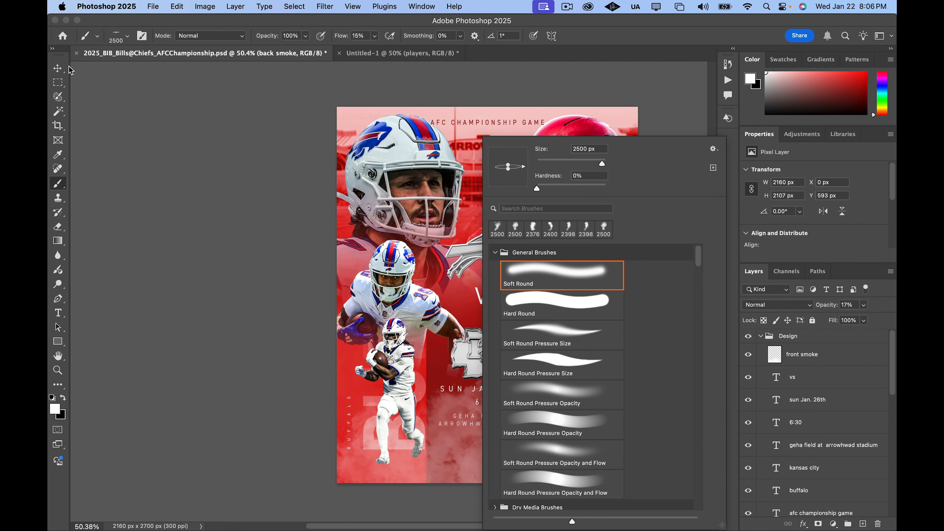
click(58, 69)
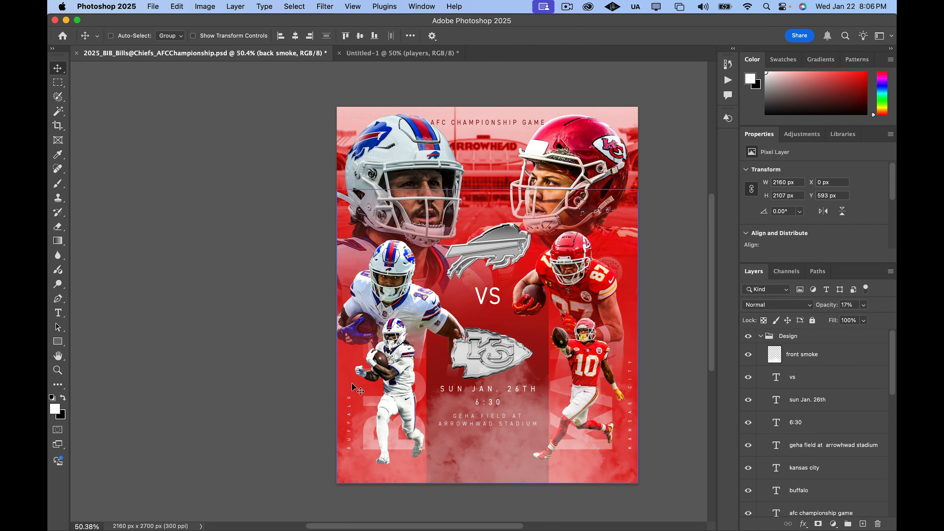
Reduce the flattened soft brush to 250 px
key(b)
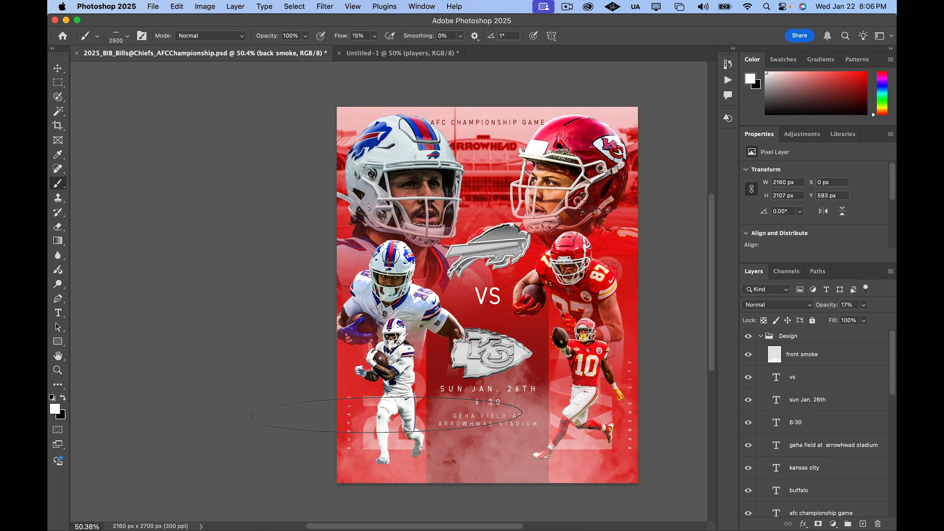
key(bracketleft)
key(bracketleft)
key(bracketleft)
key(bracketleft)
key(bracketleft)
key(bracketleft)
key(bracketleft)
key(bracketleft)
key(bracketleft)
key(bracketleft)
key(bracketleft)
key(bracketleft)
key(bracketleft)
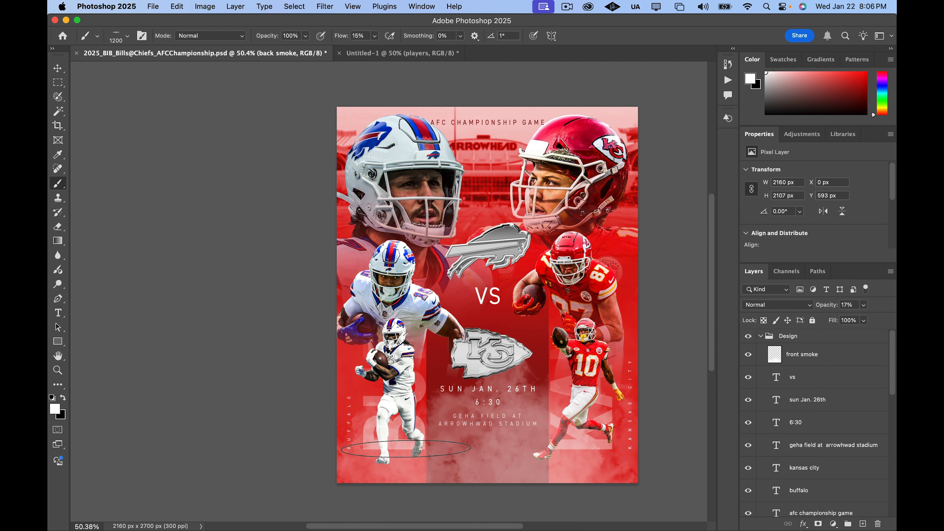
key(bracketleft)
key(bracketleft)
key(bracketleft)
key(bracketleft)
key(bracketleft)
key(bracketleft)
key(bracketleft)
key(bracketleft)
key(bracketleft)
key(bracketleft)
Make black the painting color and shrink the brush to 175 px to match the lower-left Bills player's foot
scroll(387, 465, up, 6)
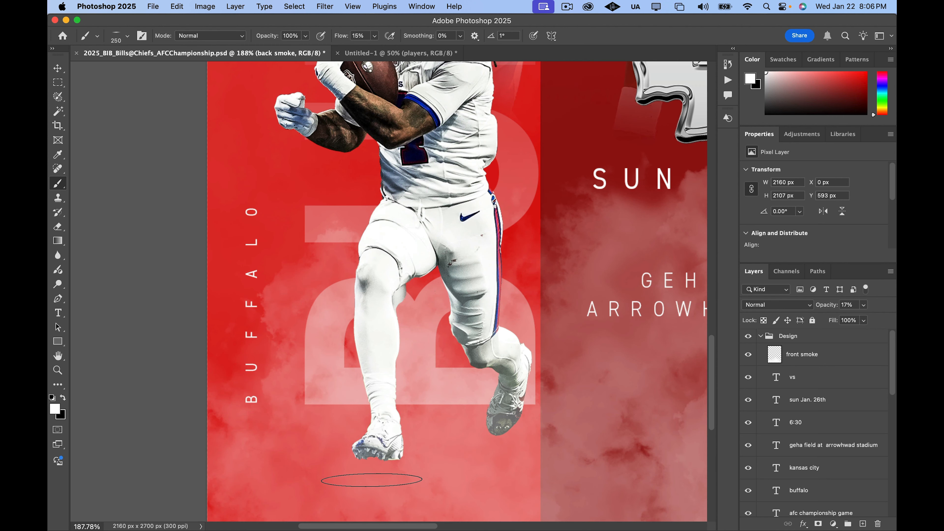
key(x)
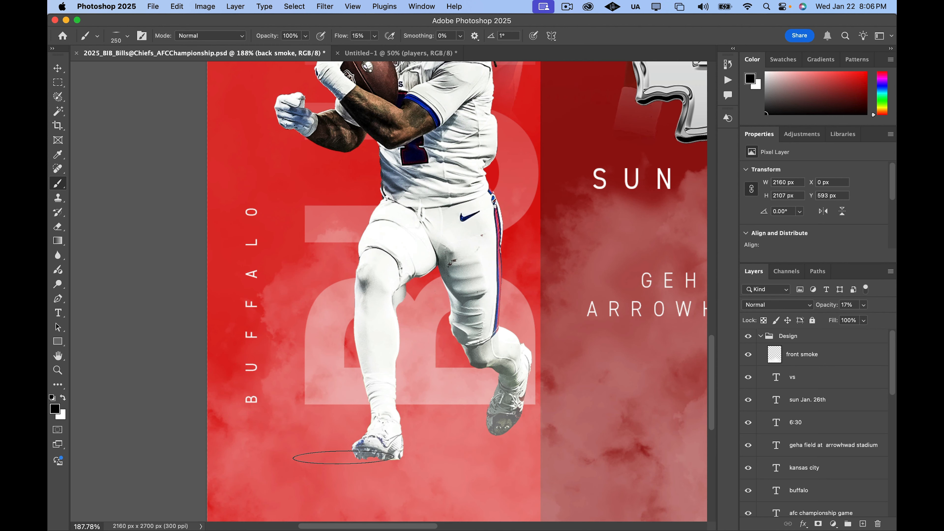
key(bracketleft)
key(bracketleft)
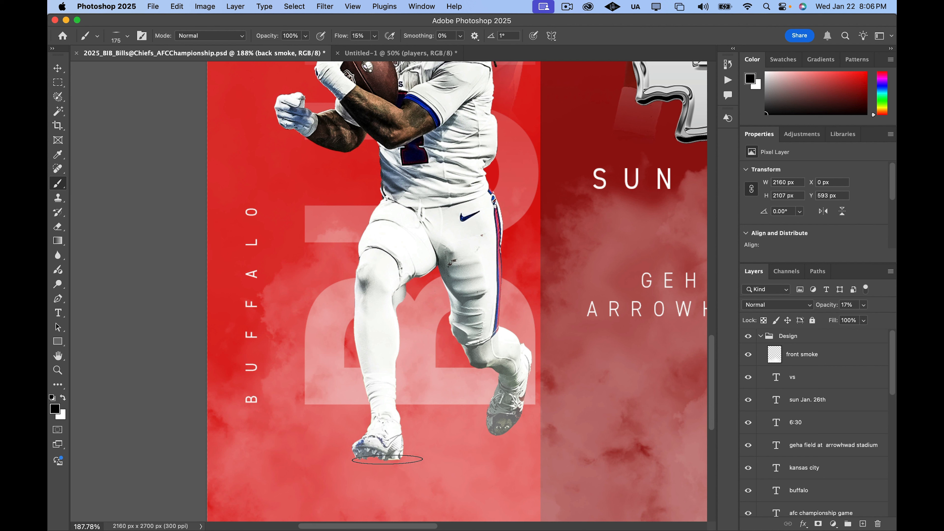
scroll(813, 466, down, 6)
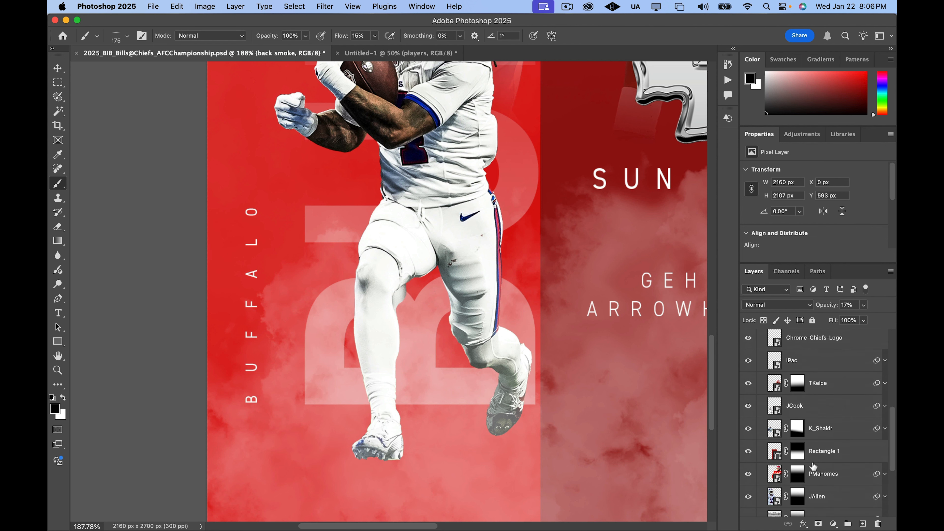
scroll(814, 466, down, 3)
scroll(816, 410, up, 5)
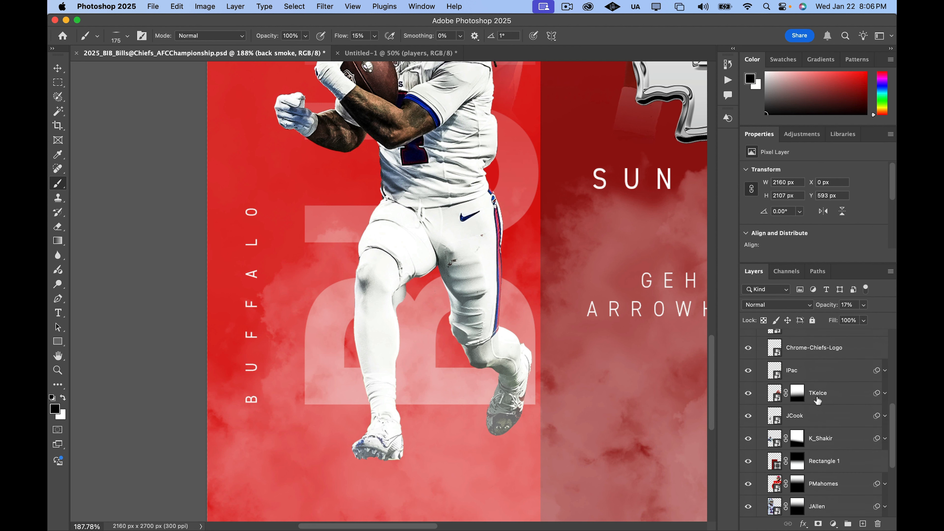
scroll(818, 400, up, 3)
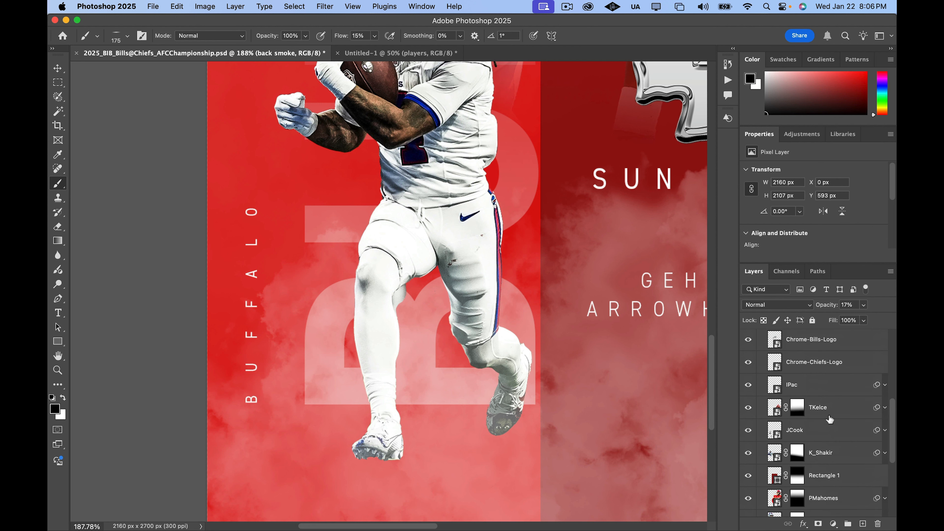
click(830, 430)
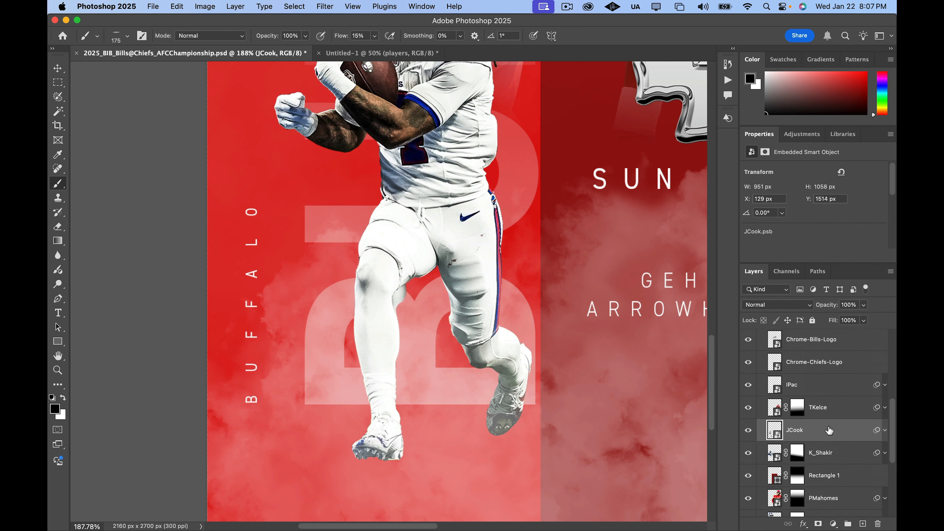
click(854, 456)
click(863, 524)
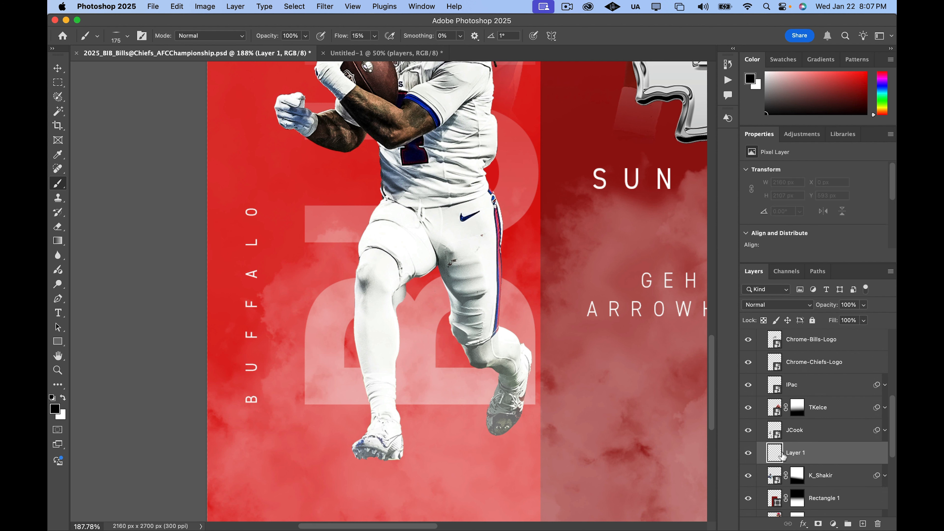
Rename the new layer cookshadow and paint a small soft black shadow beneath the lower Bills player's planted foot with the 175 px brush
double_click(795, 453)
text(cookshadow)
key(Return)
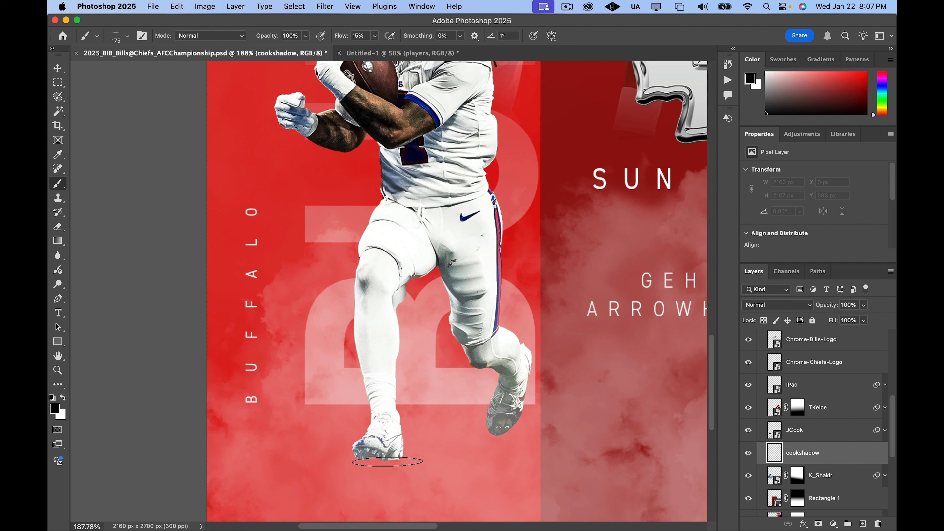
click(387, 461)
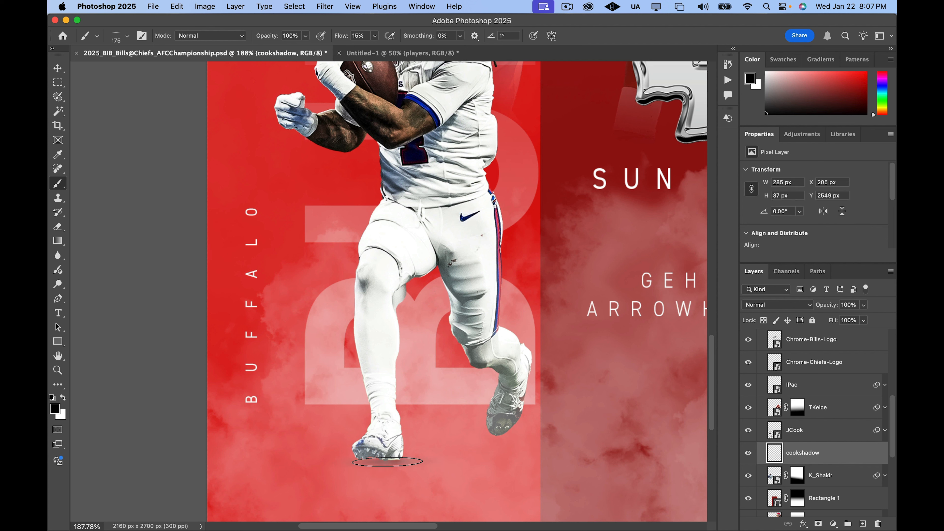
click(387, 461)
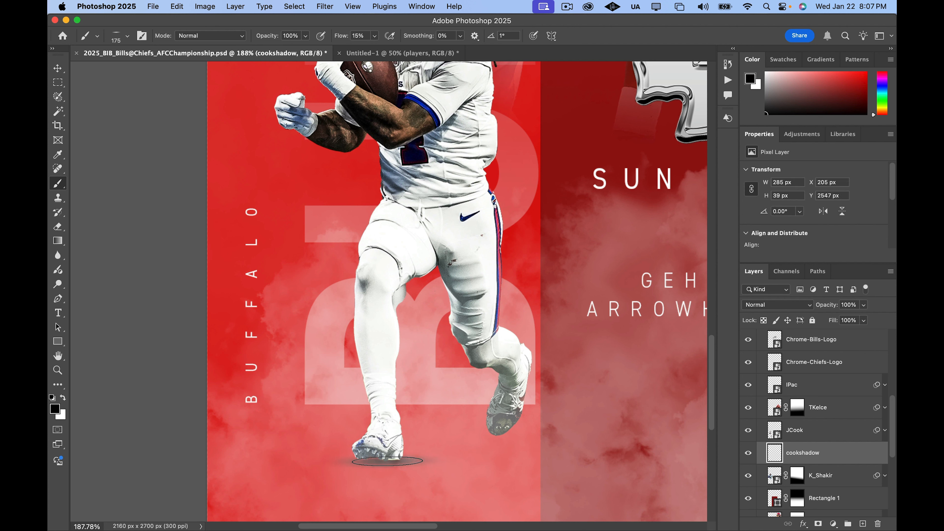
Enlarge the brush to 500 px and spread a wider, faint shadow under both feet of the lower Bills player
key(bracketright)
key(bracketright)
key(bracketright)
key(bracketright)
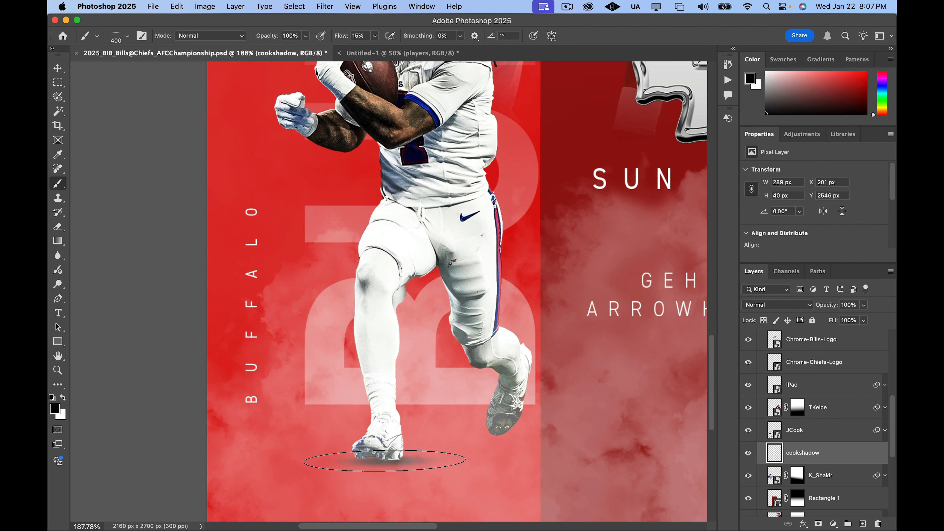
key(bracketright)
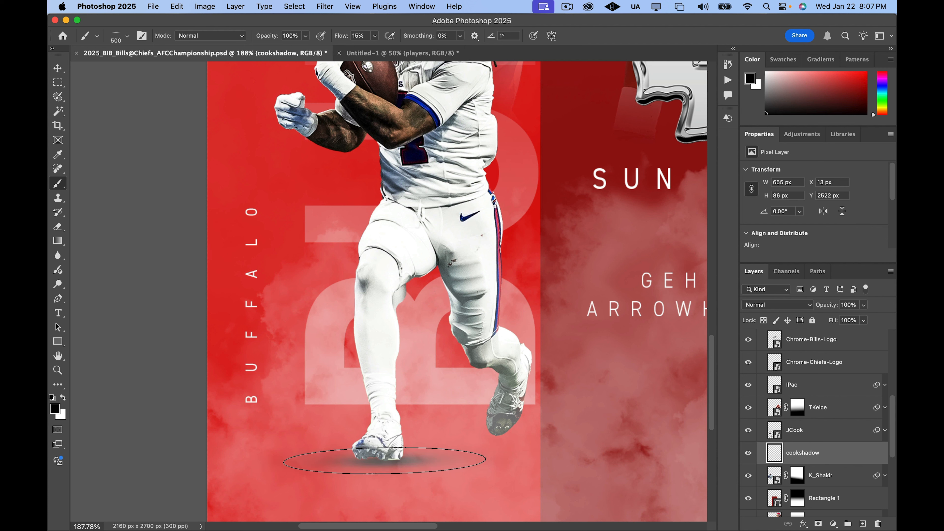
click(385, 461)
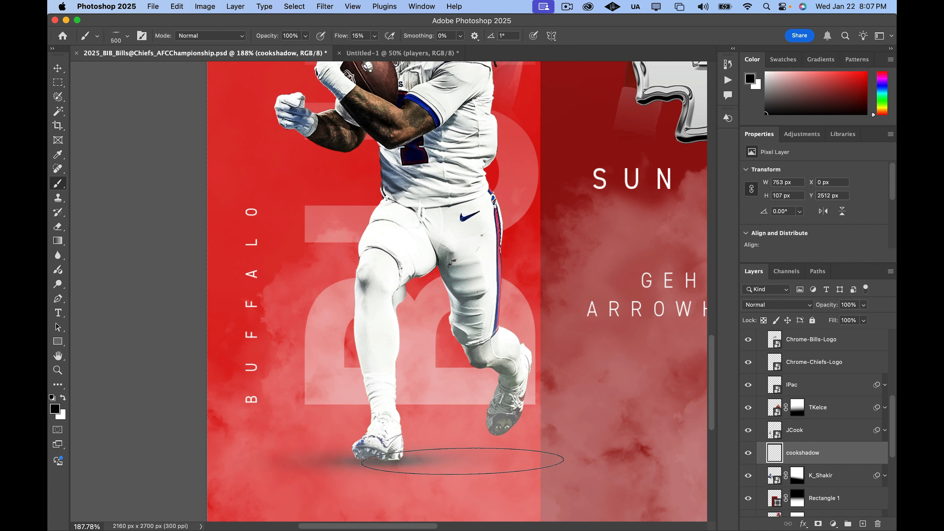
drag(463, 461, 502, 457)
Add a new empty layer between the IPac and TKelce layers and name it pacshadow
scroll(513, 467, down, 5)
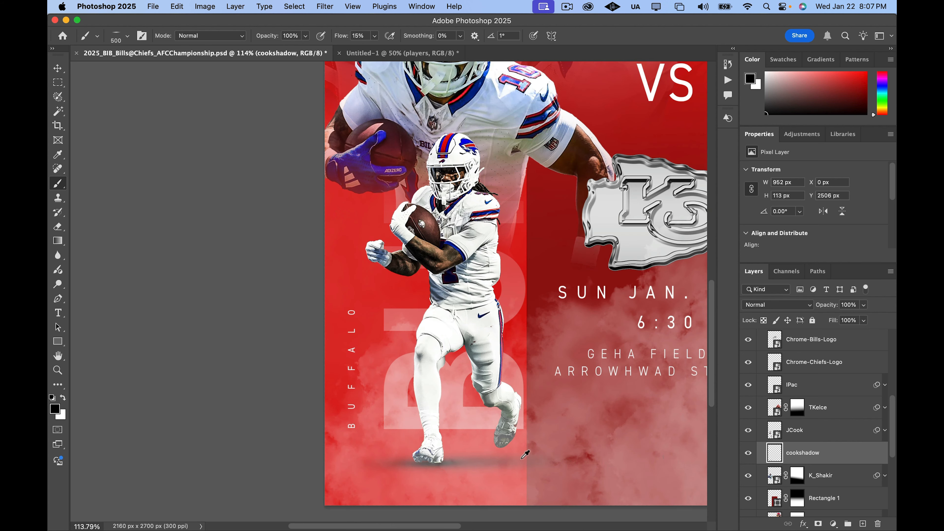
scroll(526, 453, down, 4)
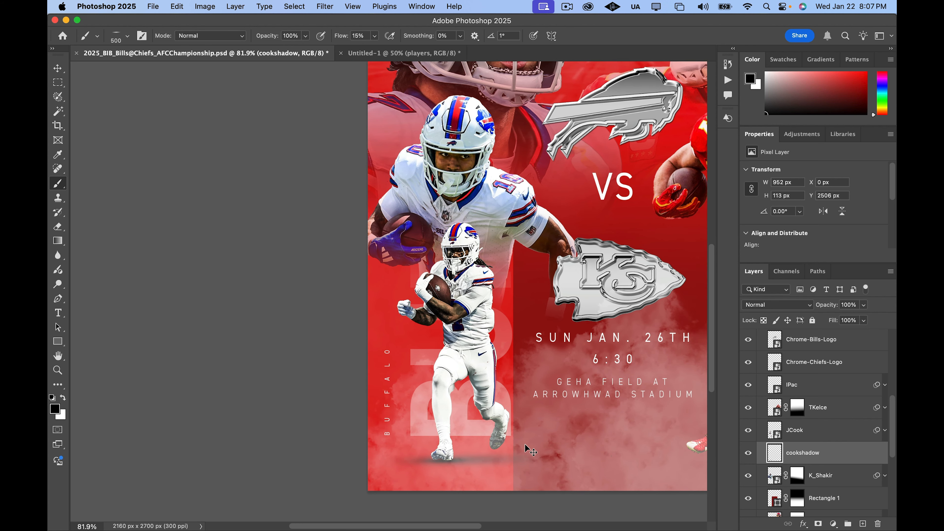
scroll(525, 448, down, 2)
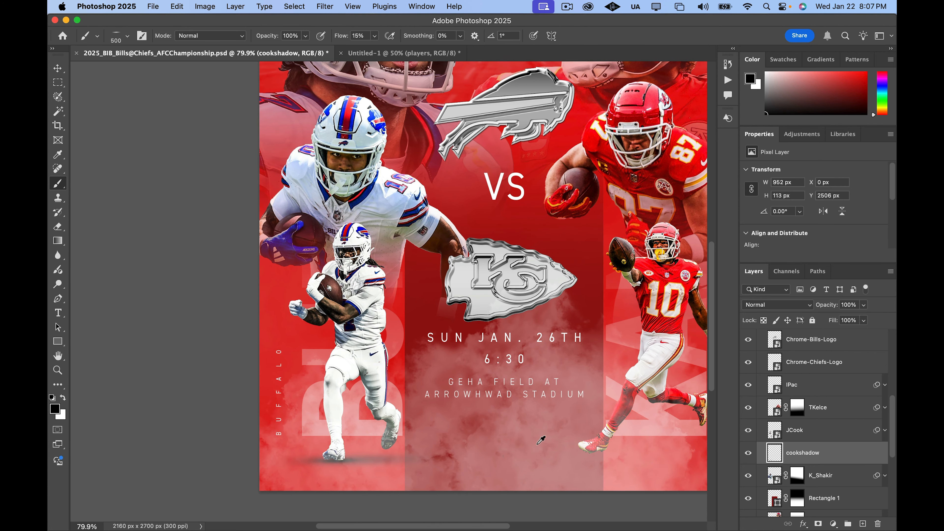
scroll(541, 440, down, 5)
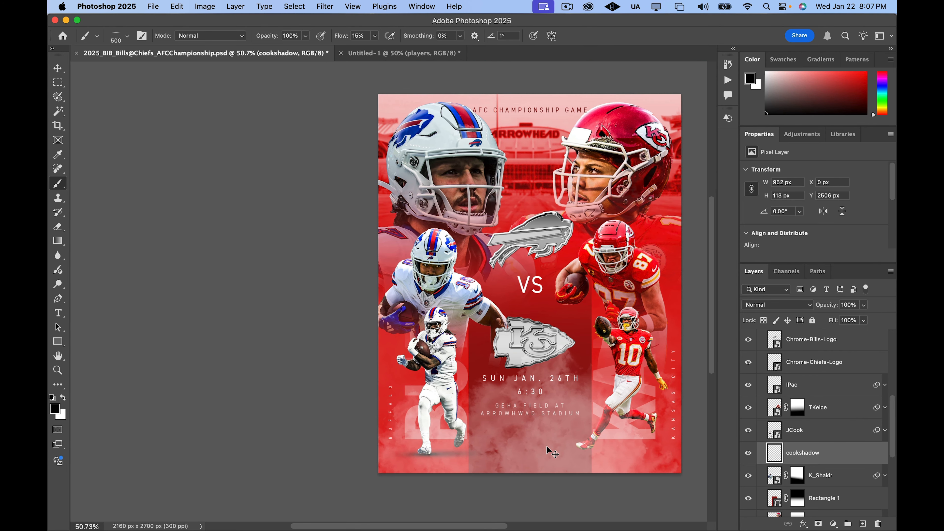
scroll(551, 452, up, 3)
scroll(549, 450, up, 2)
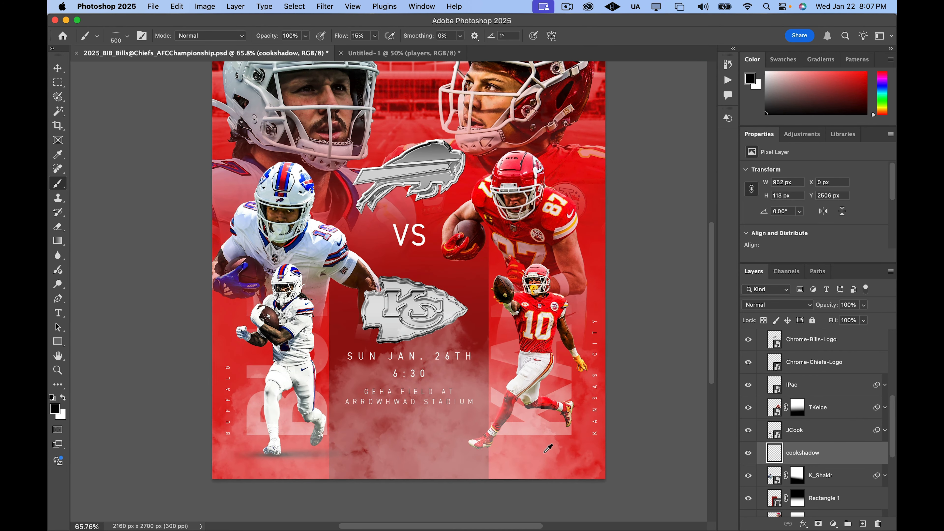
scroll(548, 450, up, 5)
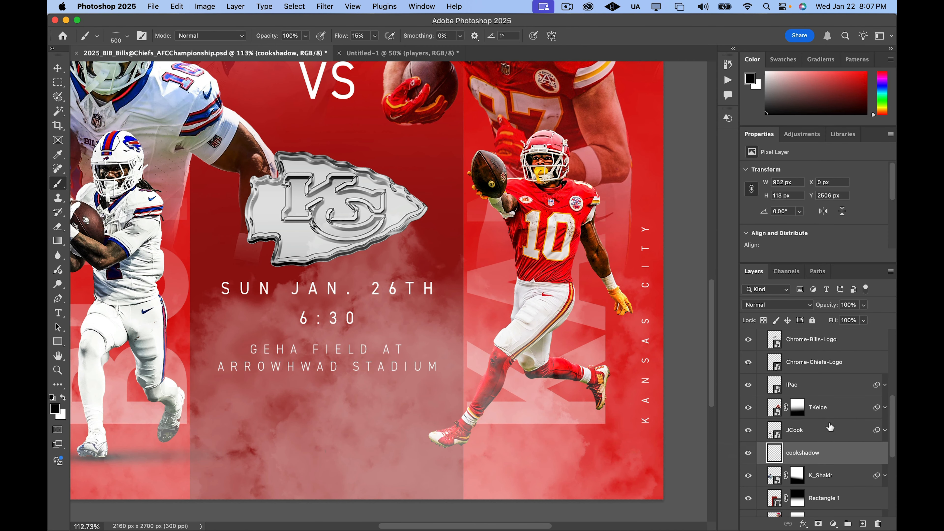
click(833, 393)
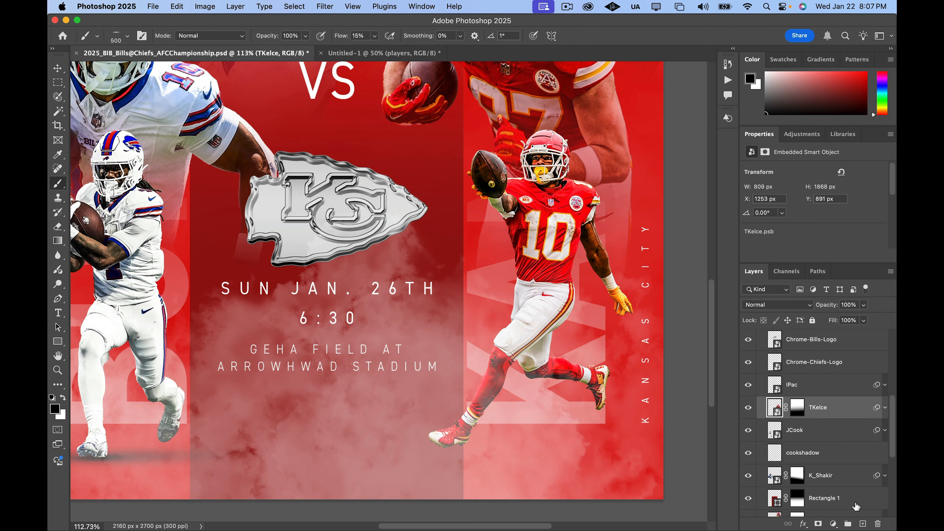
super+click(863, 524)
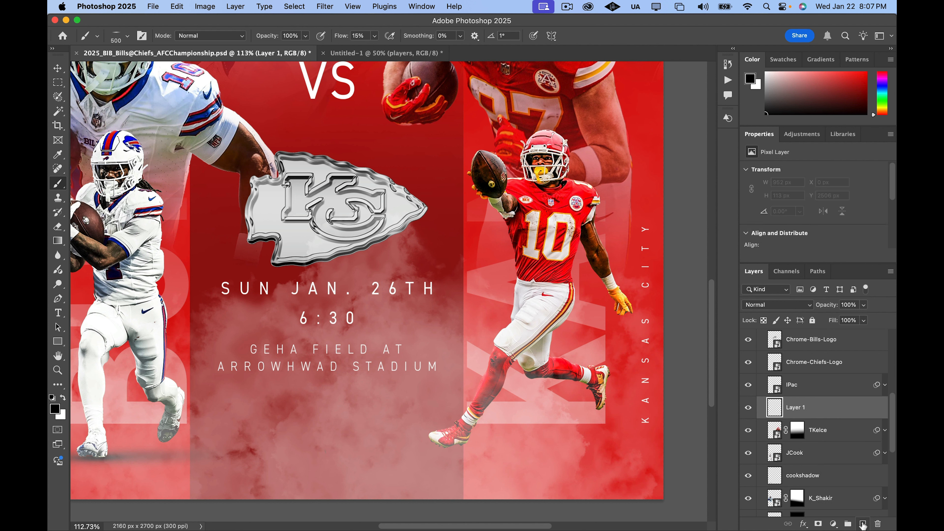
double_click(792, 408)
text(pacshadow)
key(Return)
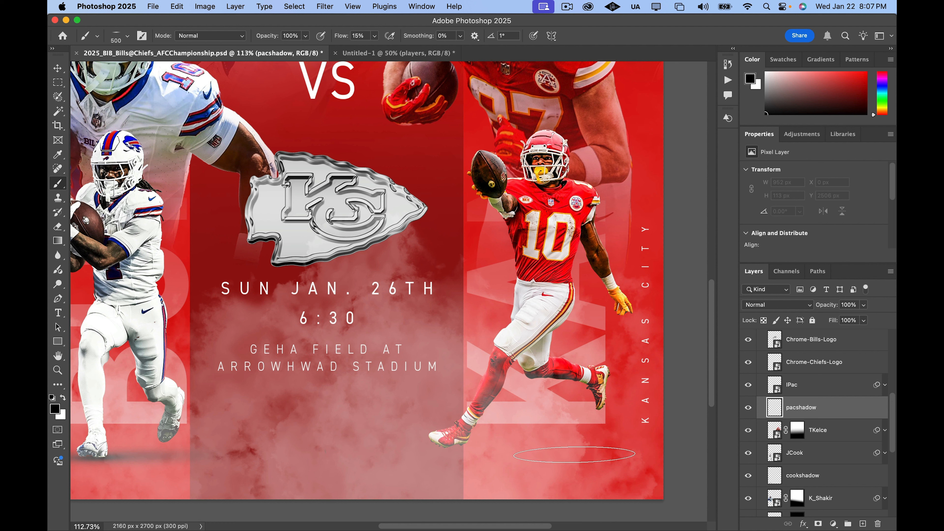
Shrink the brush to 175 px and paint a small soft shadow under the front foot of Chiefs player number 10
key(bracketleft)
key(bracketleft)
key(bracketleft)
key(bracketleft)
key(bracketleft)
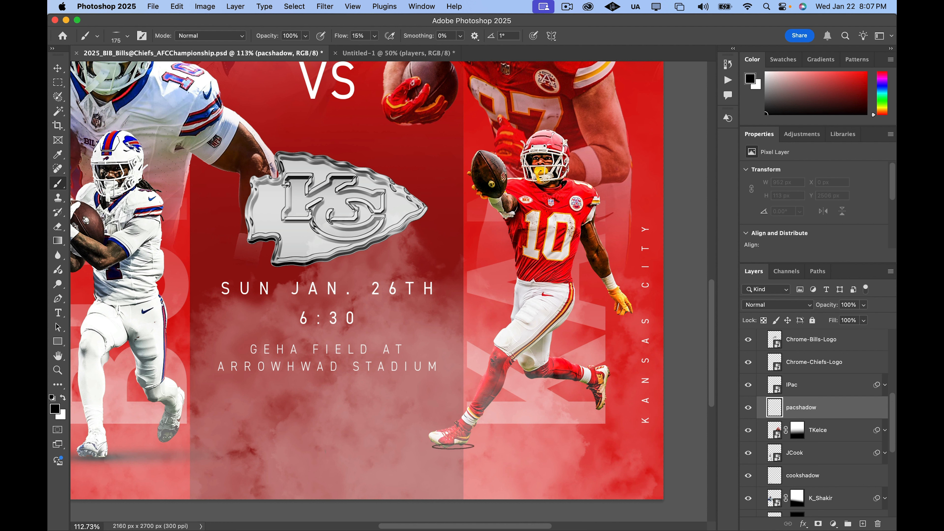
click(452, 445)
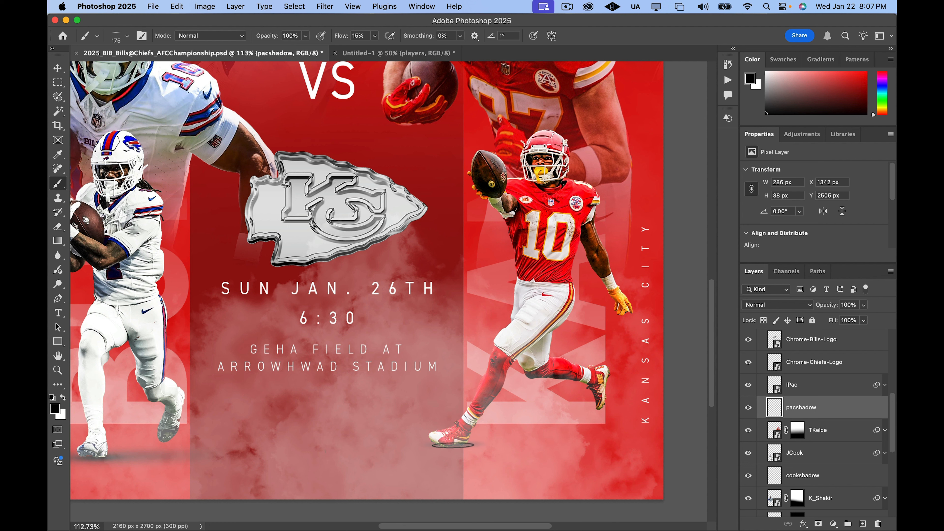
Extend the pacshadow toward the Chiefs player's rear foot with a 200 px brush, and deepen it under the front foot, finishing at 250 px
key(bracketright)
drag(508, 442, 561, 443)
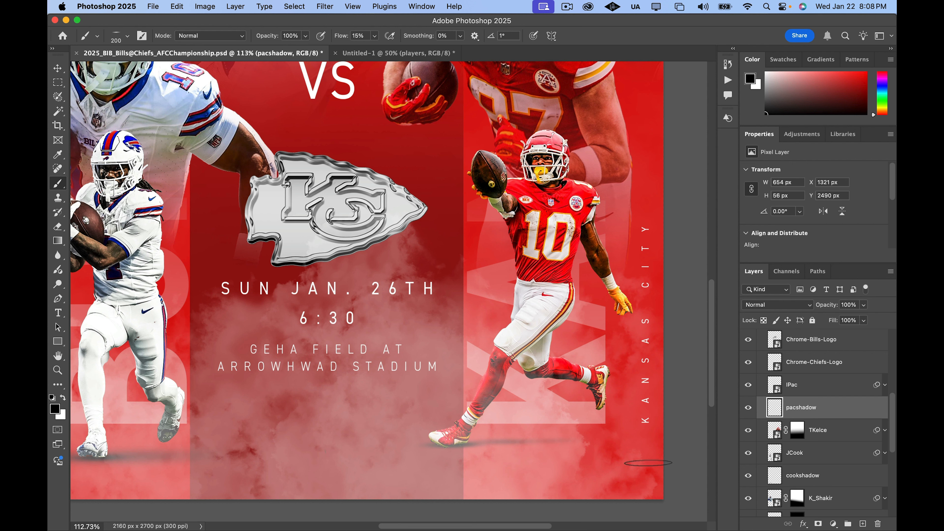
click(451, 446)
key(])
click(443, 446)
Link the IPac layer with its pacshadow layer
scroll(559, 478, down, 5)
scroll(528, 466, down, 3)
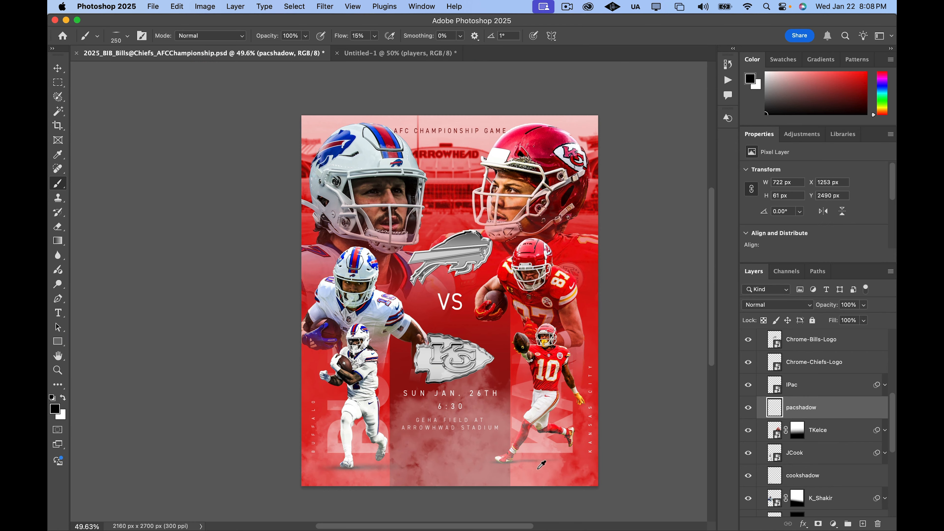
scroll(513, 454, up, 6)
scroll(510, 448, right, 3)
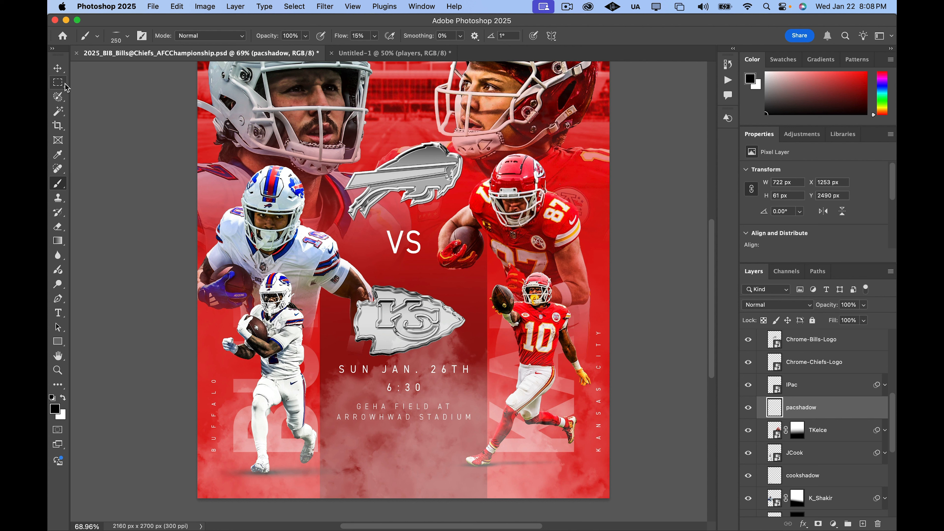
click(58, 68)
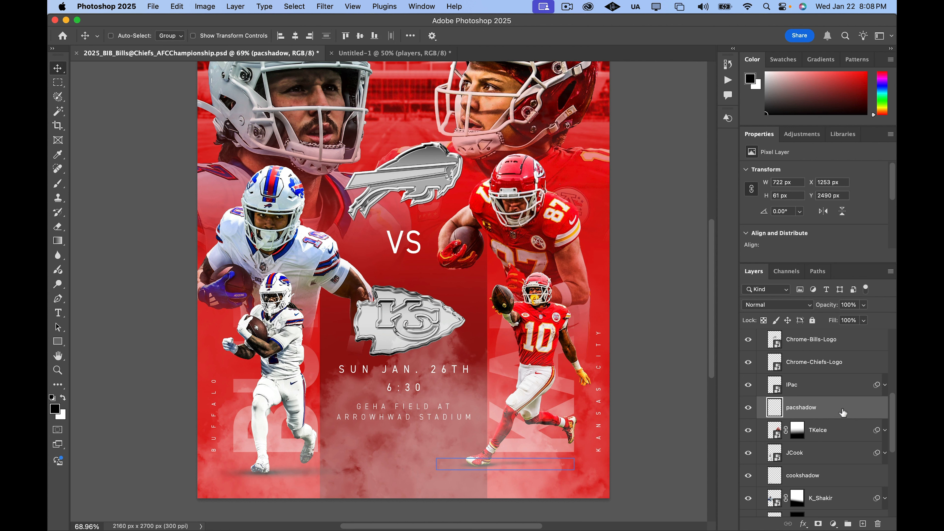
shift+click(842, 391)
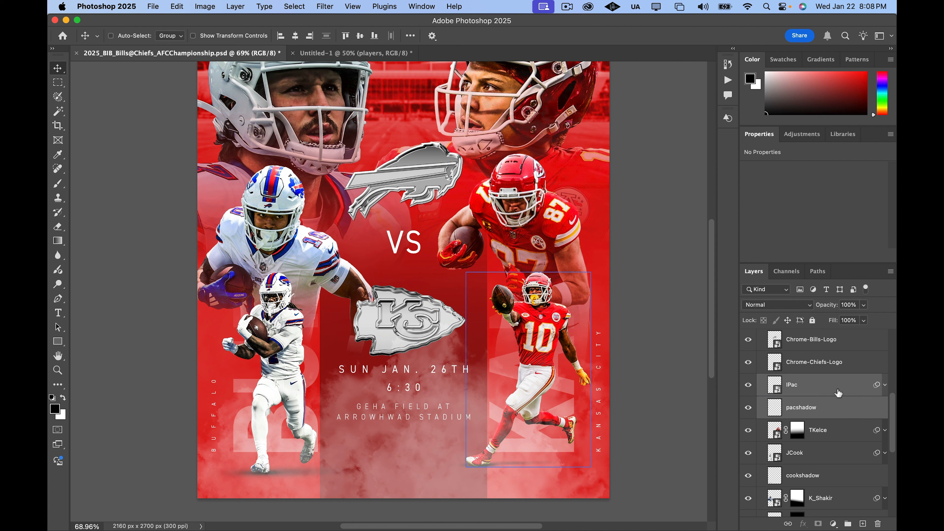
right_click(840, 394)
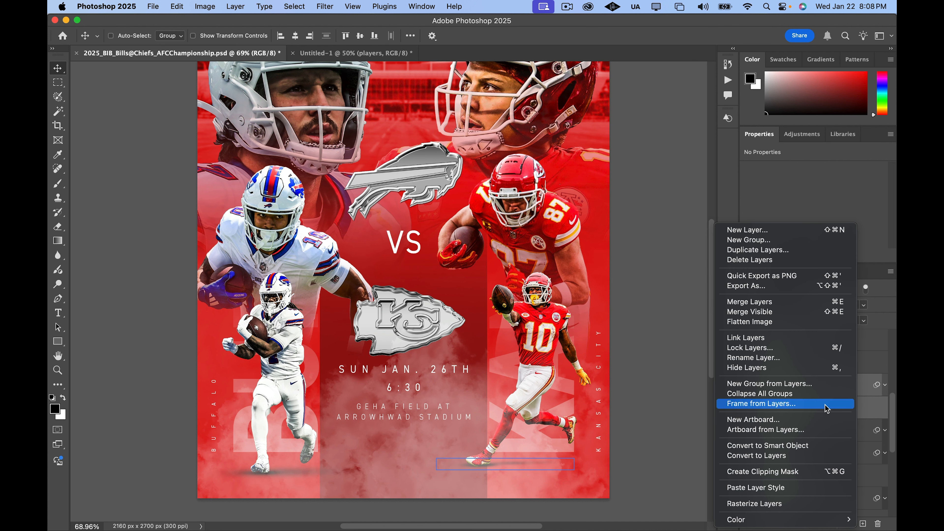
click(770, 343)
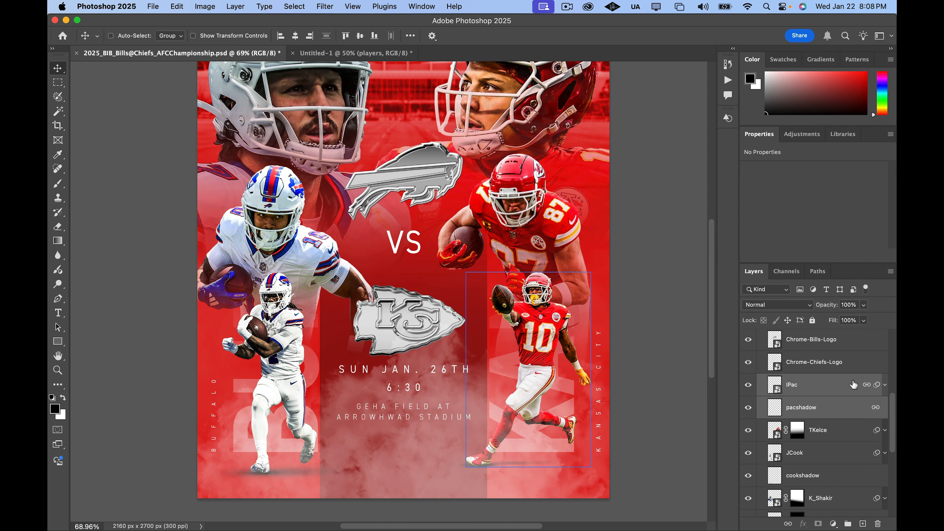
Link the JCook layer with its cookshadow layer
scroll(844, 409, down, 1)
click(844, 411)
scroll(844, 411, down, 1)
click(844, 395)
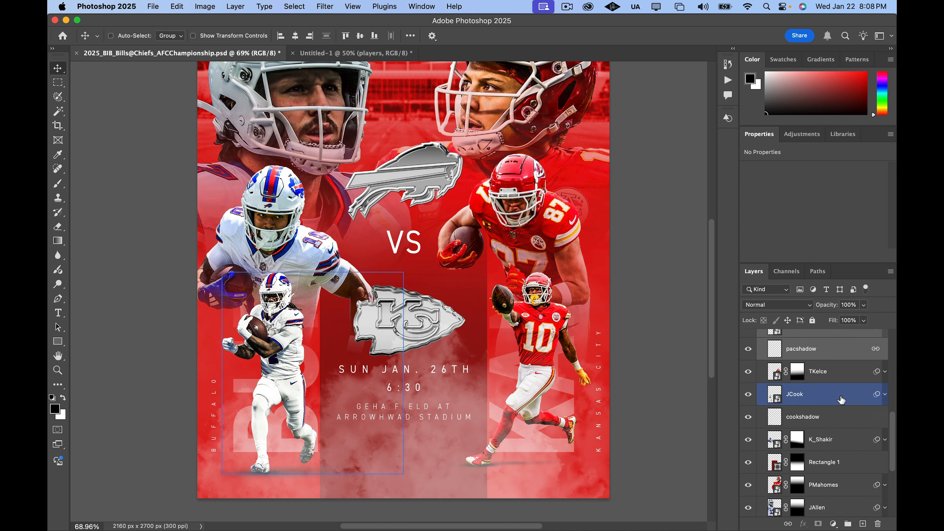
click(845, 417)
right_click(845, 417)
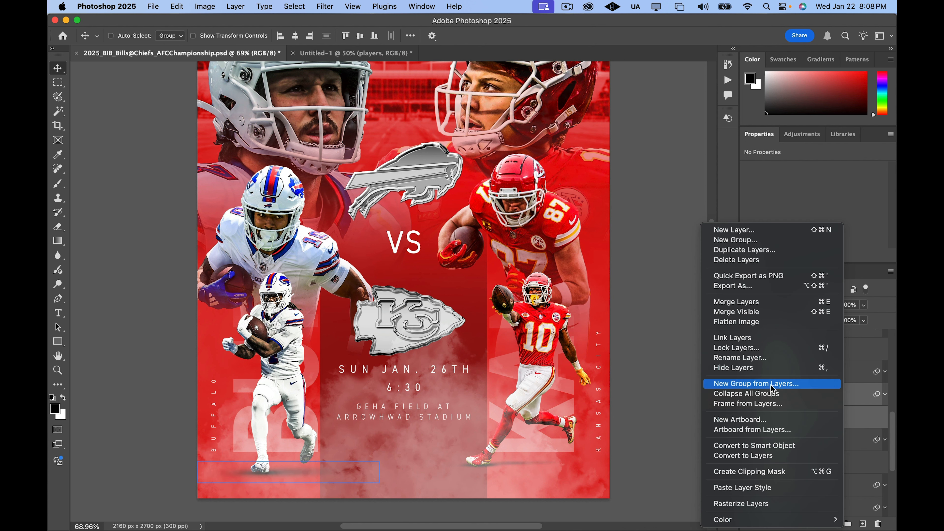
click(737, 341)
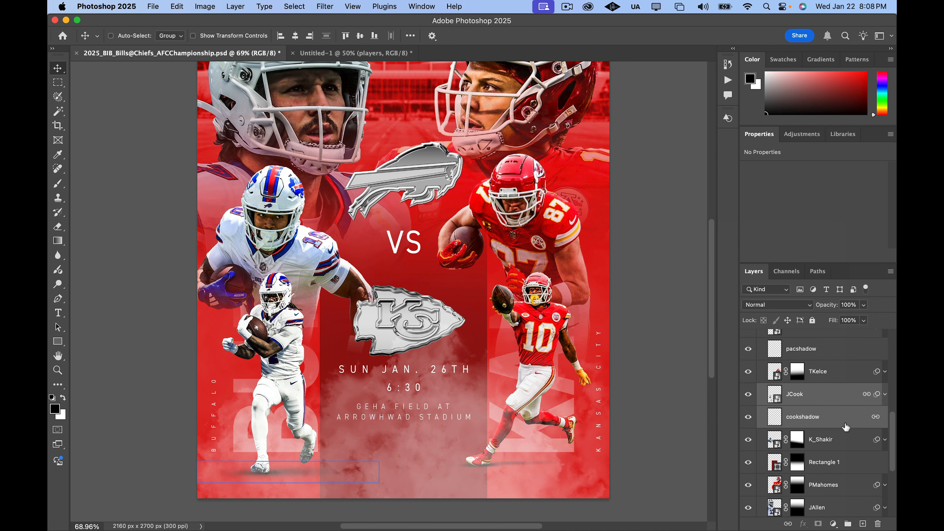
click(843, 435)
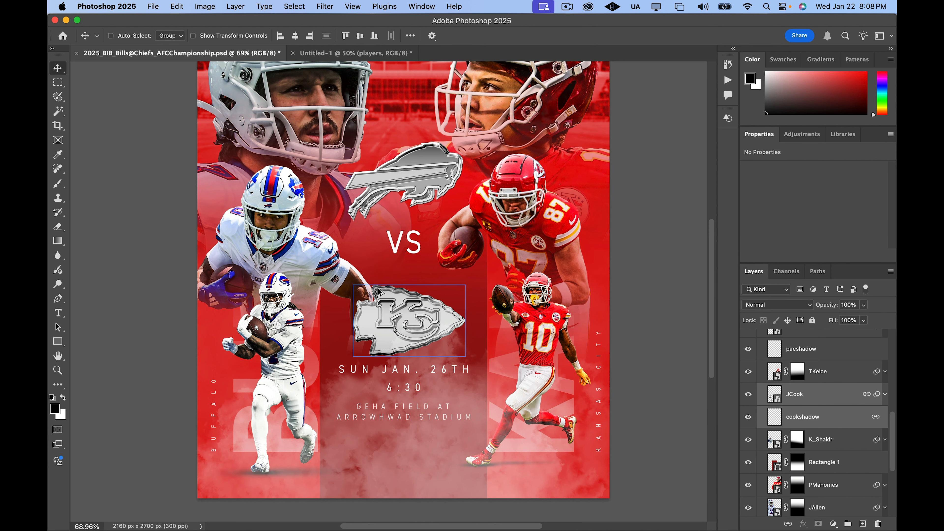
Add a black-to-white Gradient Map adjustment directly above the front smoke layer in the Design group
scroll(376, 289, down, 5)
scroll(301, 154, up, 3)
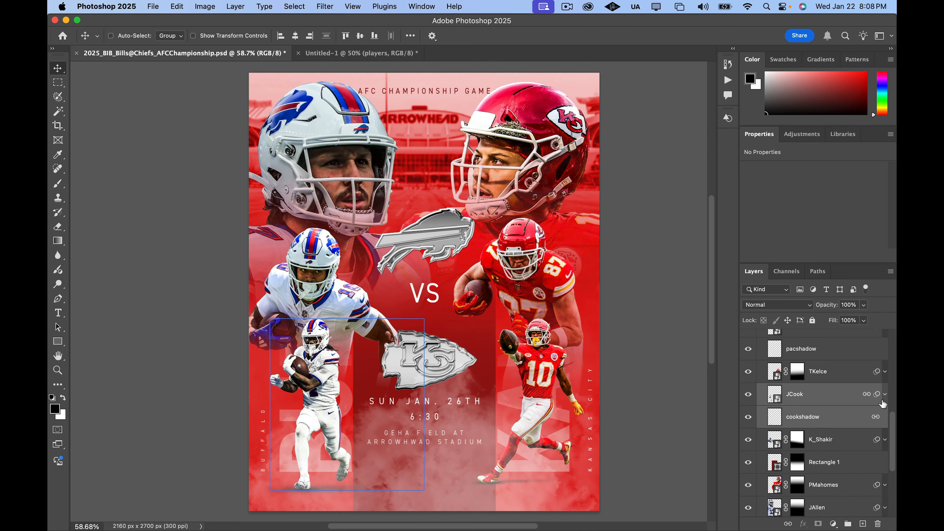
scroll(855, 391, up, 8)
click(861, 357)
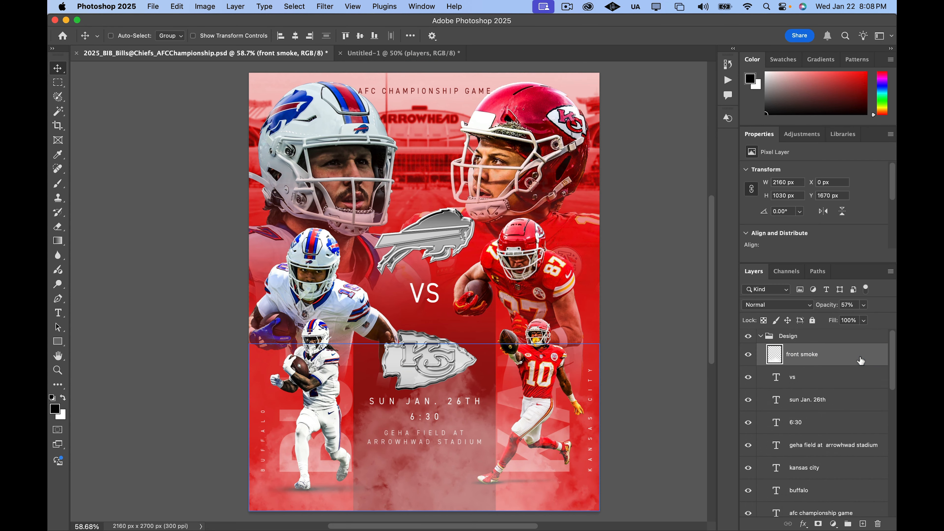
click(818, 513)
click(834, 523)
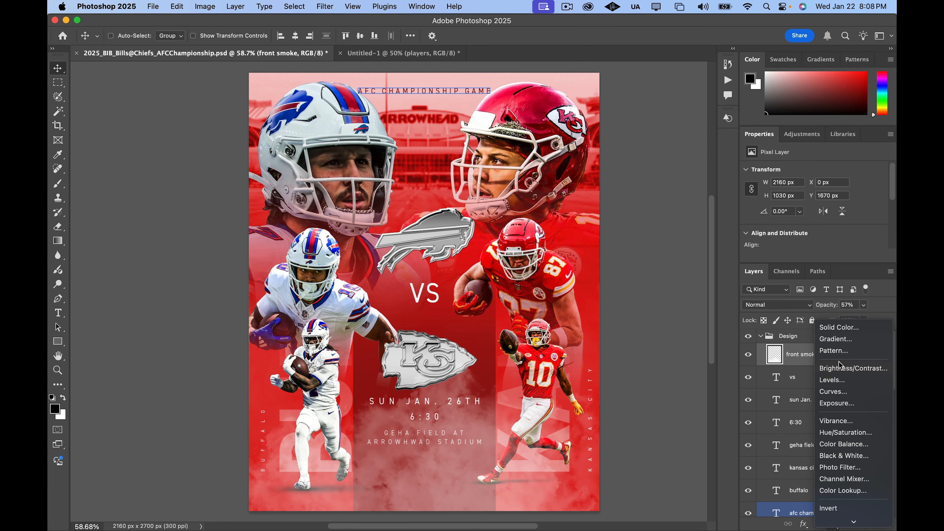
scroll(841, 402, down, 2)
click(847, 506)
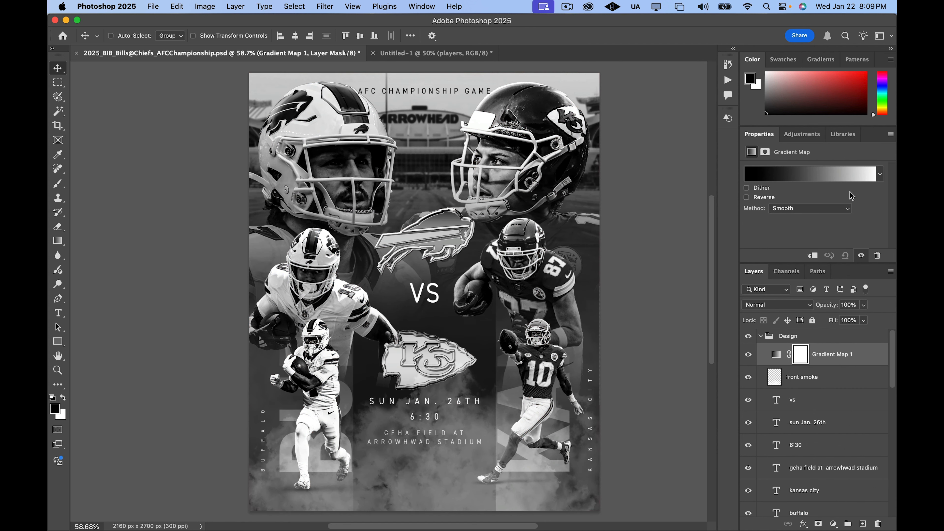
Set the Gradient Map layer's blend mode to Soft Light
click(770, 305)
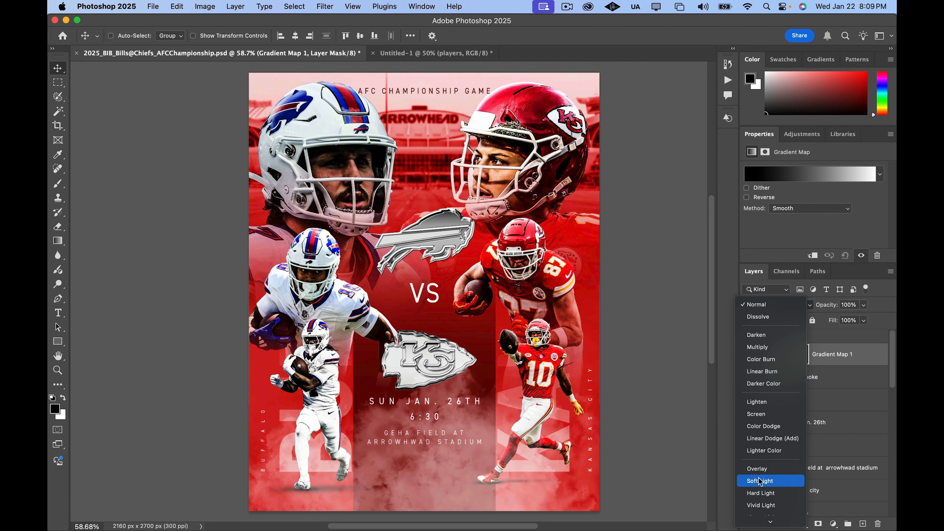
click(760, 482)
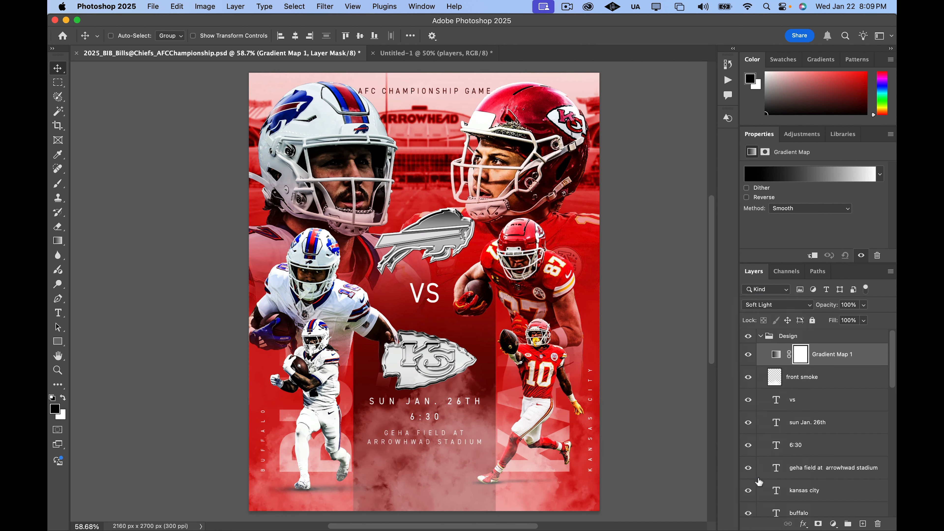
scroll(608, 339, down, 1)
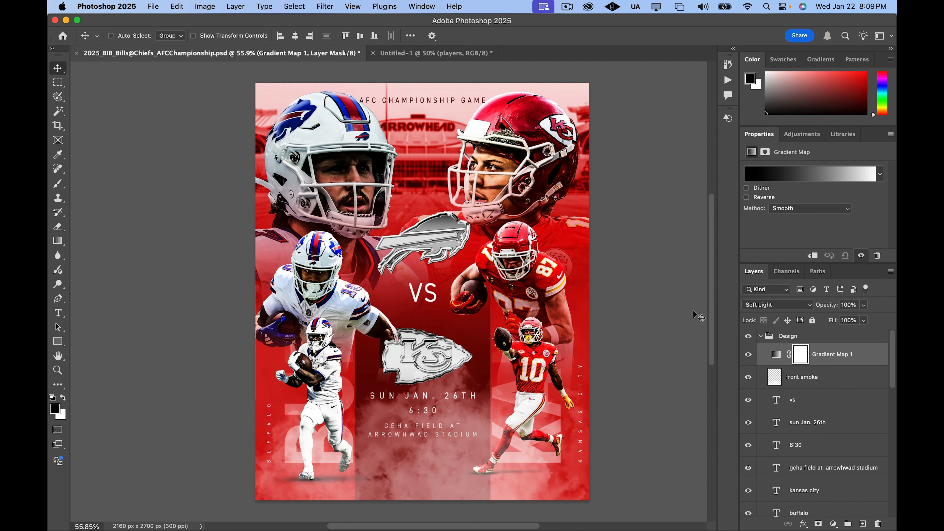
Set the Gradient Map layer's opacity to 36%
click(865, 305)
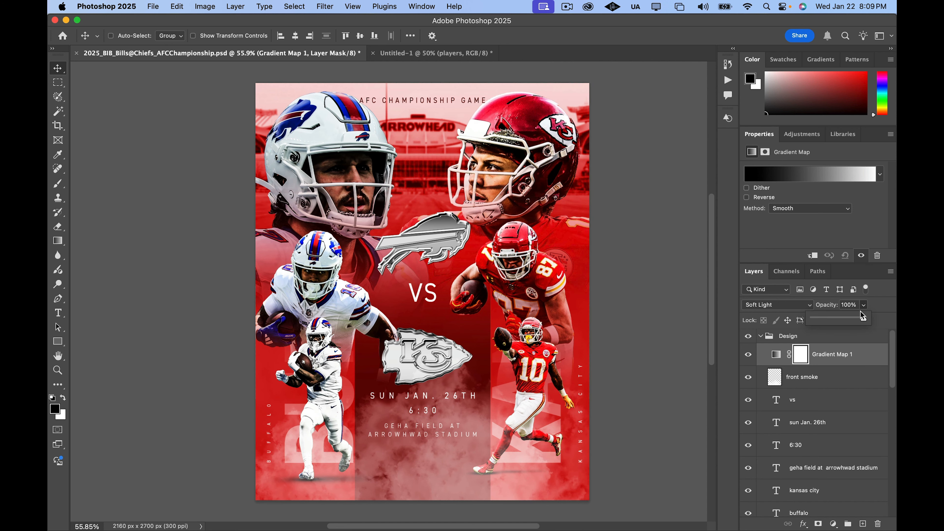
drag(863, 319, 794, 329)
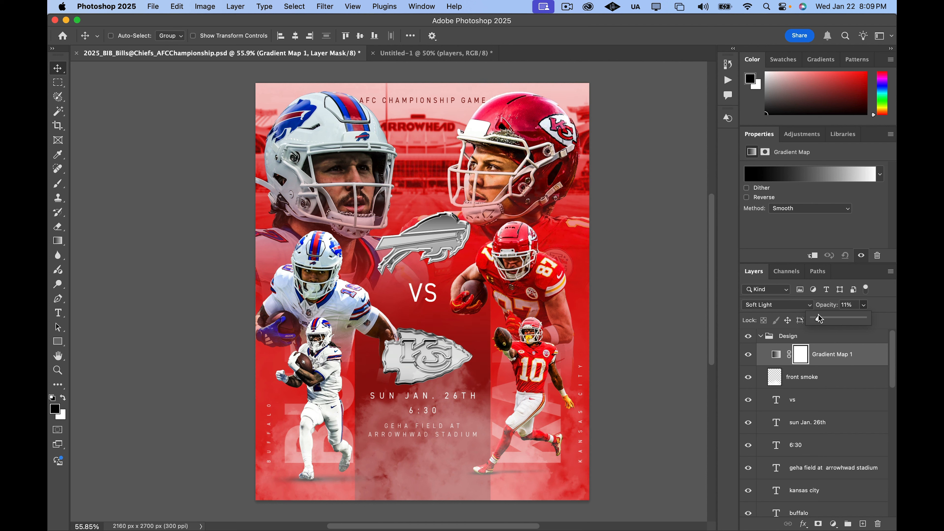
drag(818, 315, 821, 312)
drag(831, 310, 830, 310)
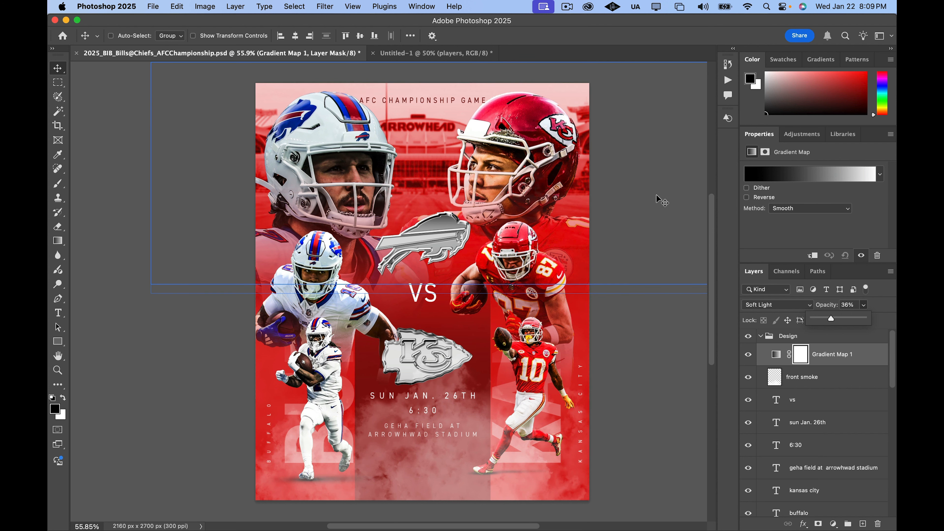
Place AFC_Championship_Trophy.png from the Desktop as a linked image above the NFL_AFC_Championship layer
click(152, 6)
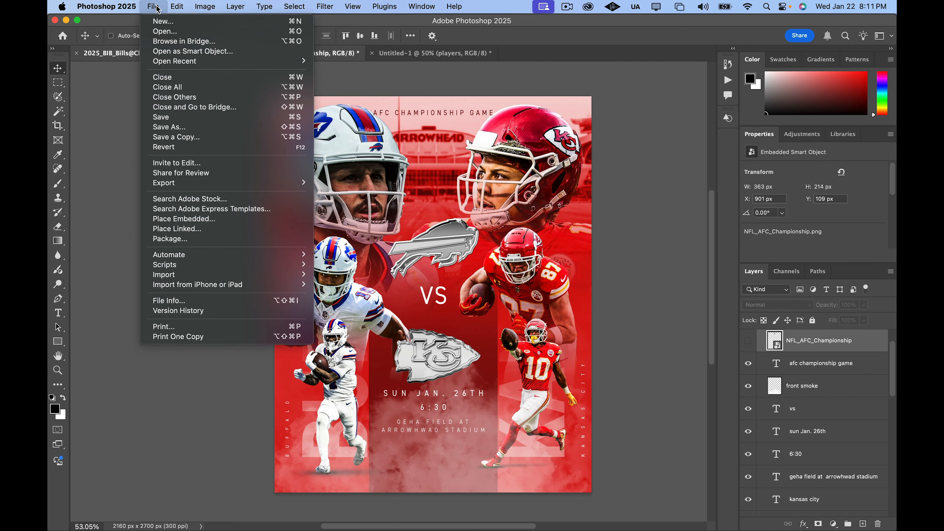
click(201, 229)
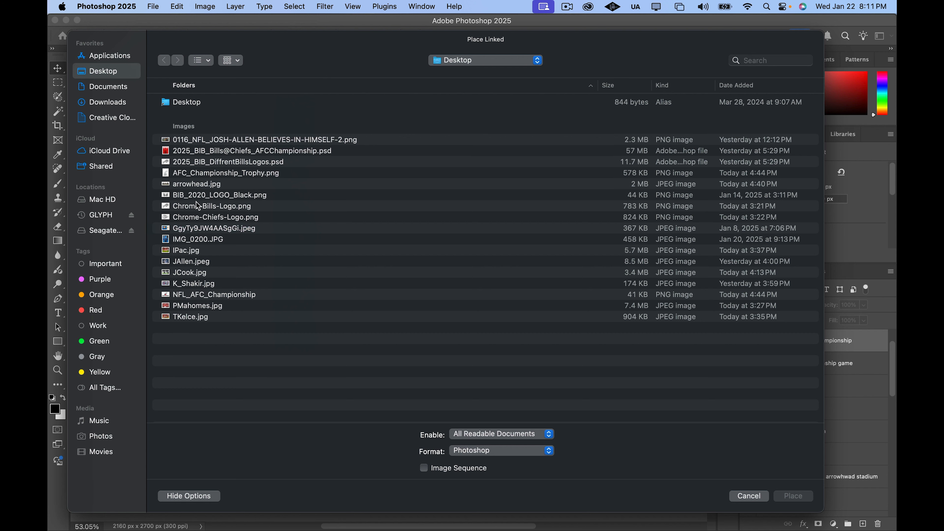
click(201, 175)
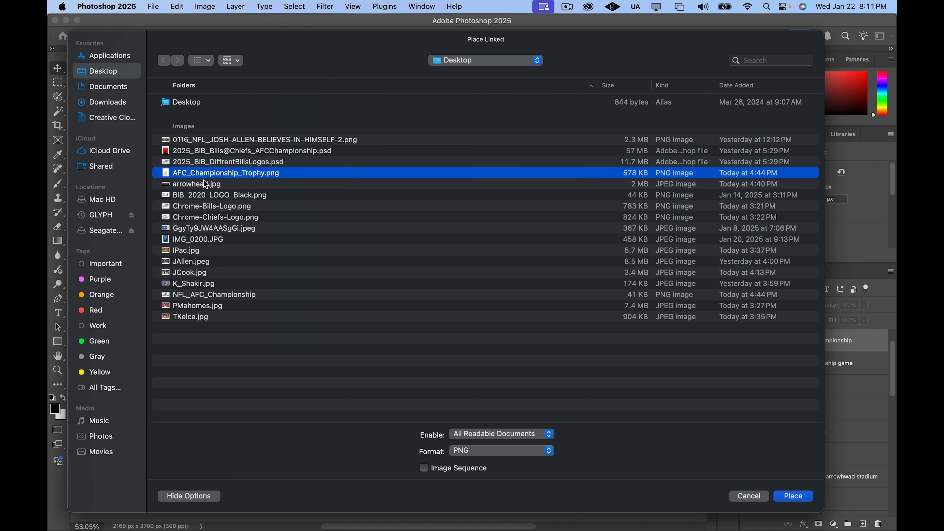
click(794, 497)
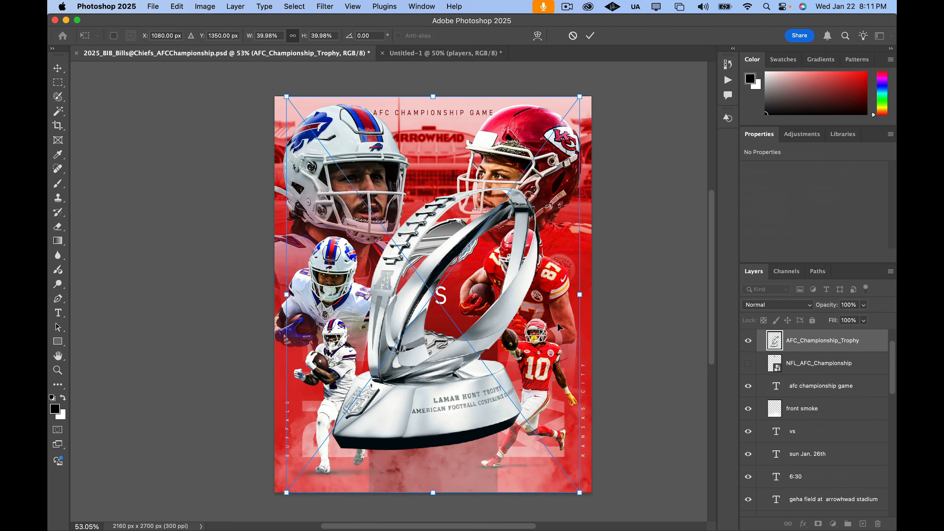
Scale the trophy down to about 5.9% and position it centred below the stadium text near the poster's bottom edge
drag(578, 101, 402, 406)
drag(346, 440, 442, 434)
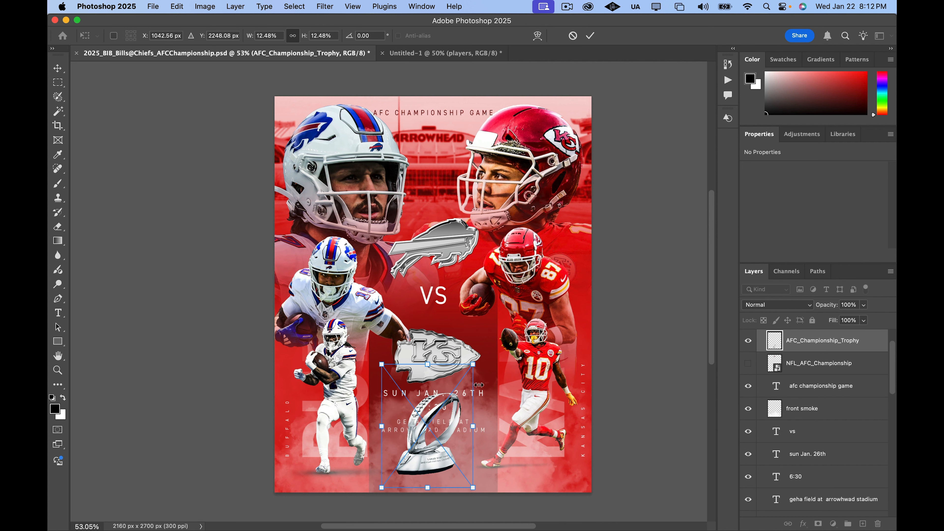
drag(479, 365, 433, 432)
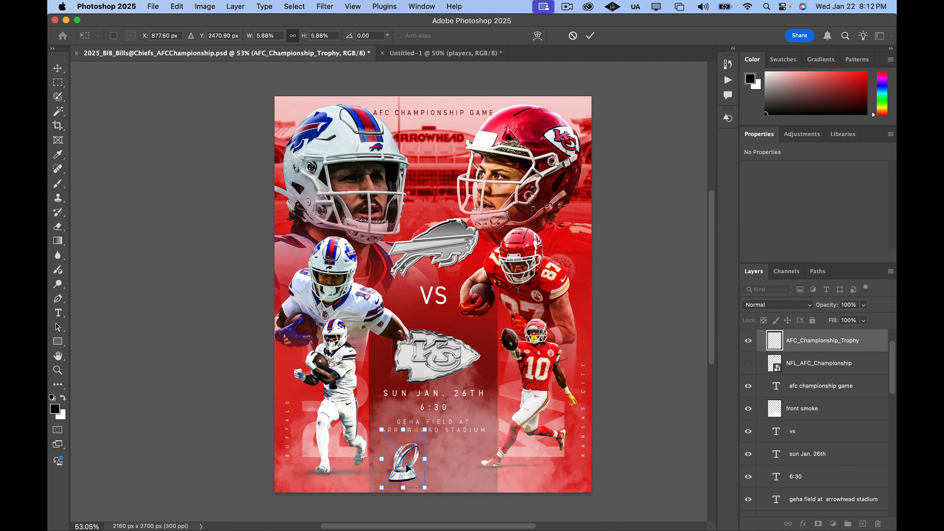
drag(408, 468, 432, 463)
scroll(475, 448, down, 3)
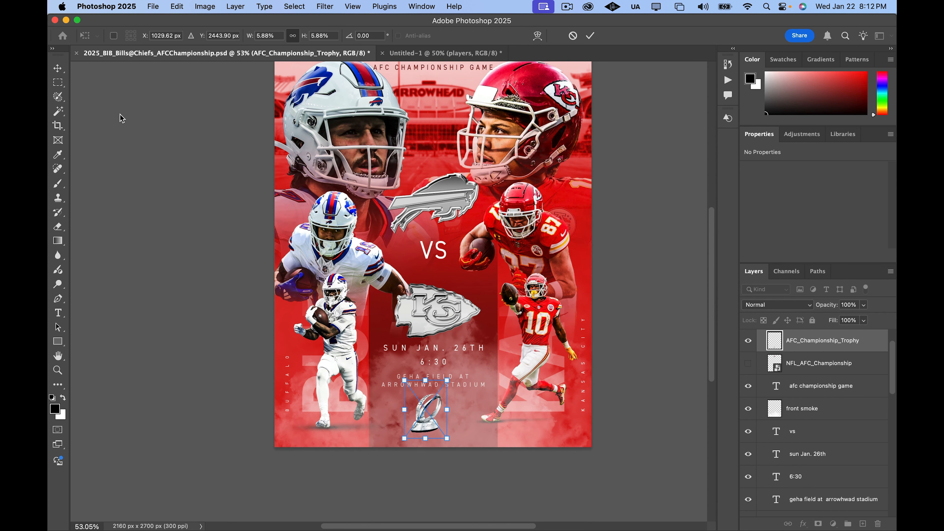
click(58, 69)
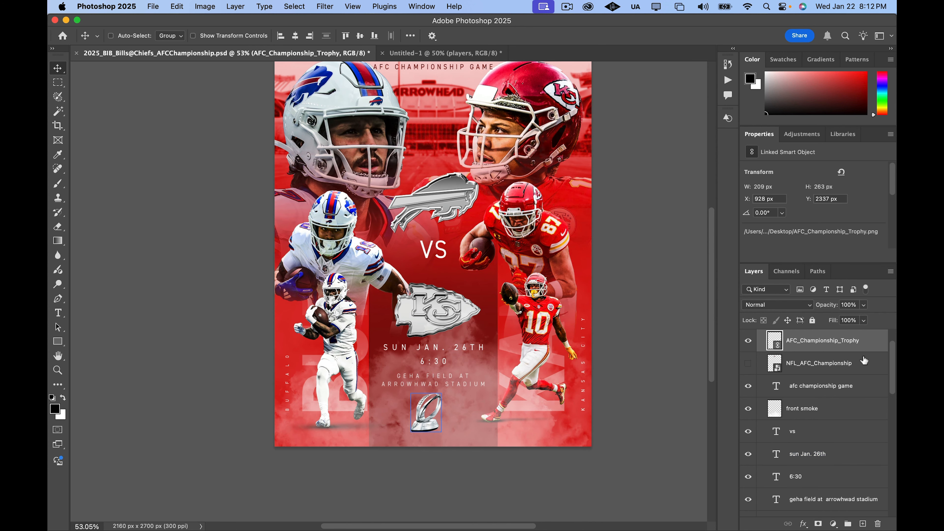
Add a layer beneath the AFC_Championship_Trophy layer and paint a soft black shadow under the trophy's base, enlarging the brush to 700 px
click(865, 365)
click(863, 524)
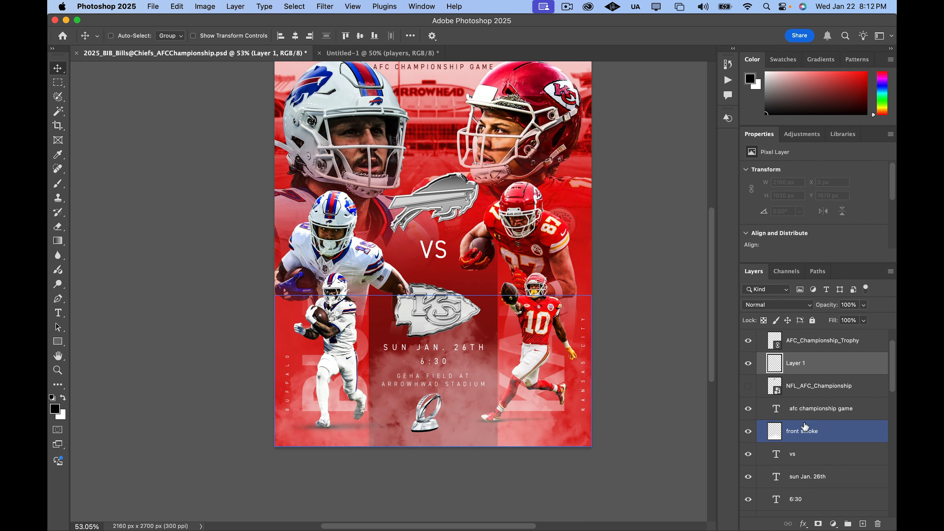
key(b)
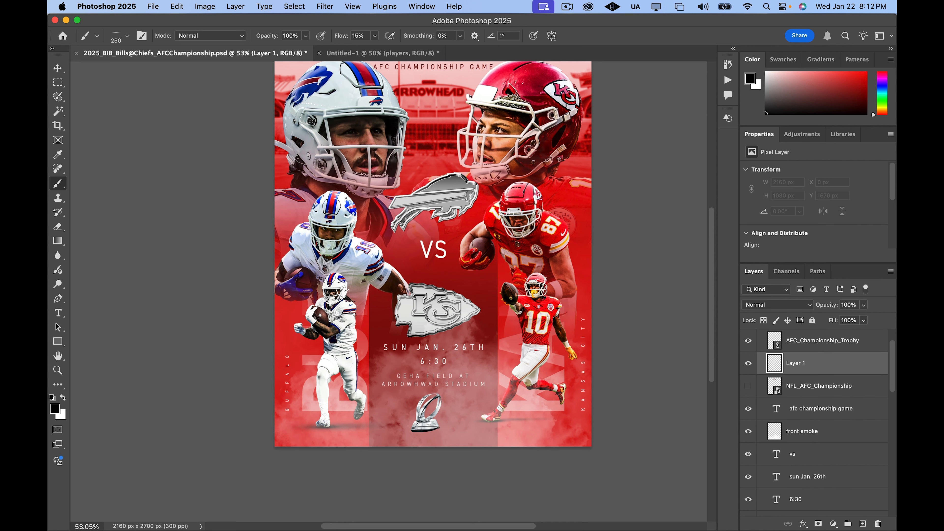
scroll(427, 425, up, 6)
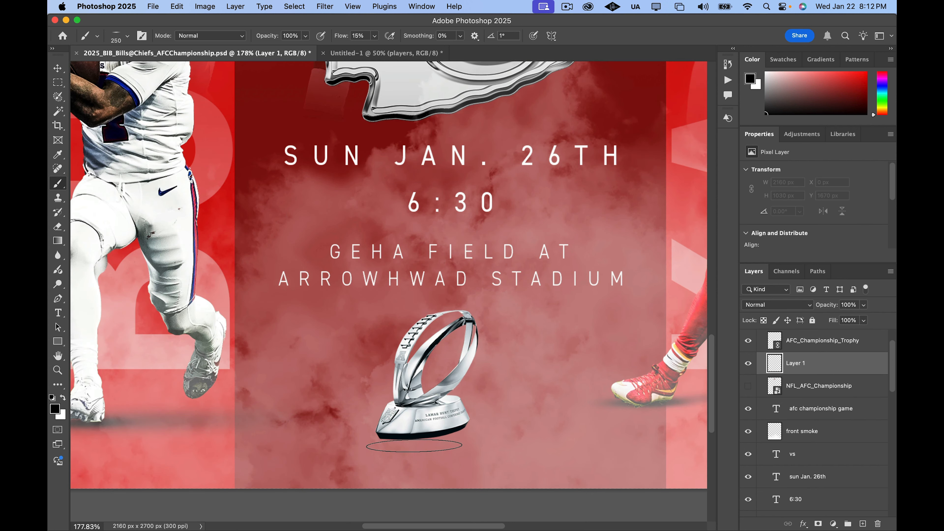
key(bracketright)
drag(424, 435, 426, 434)
key(bracketright)
key(bracketright)
key(bracketright)
key(bracketright)
key(bracketright)
key(bracketright)
click(426, 435)
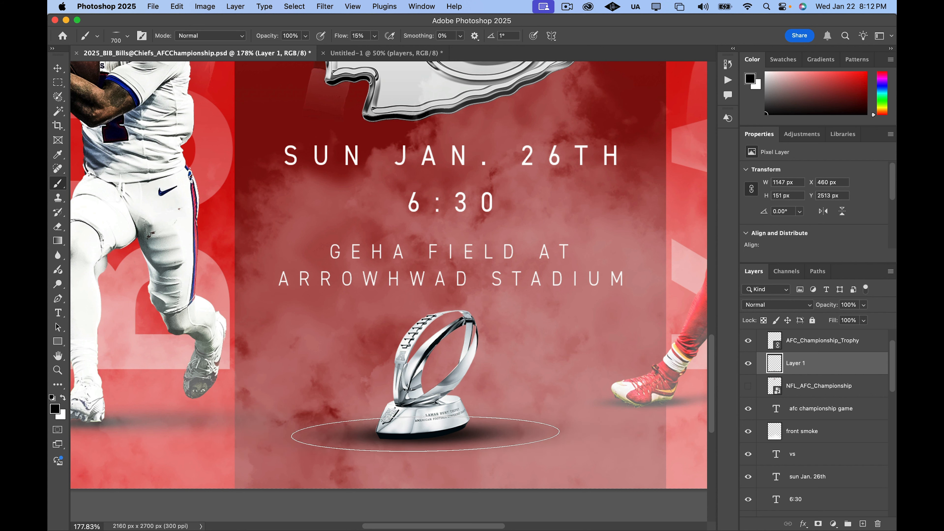
scroll(451, 444, down, 2)
scroll(454, 439, down, 5)
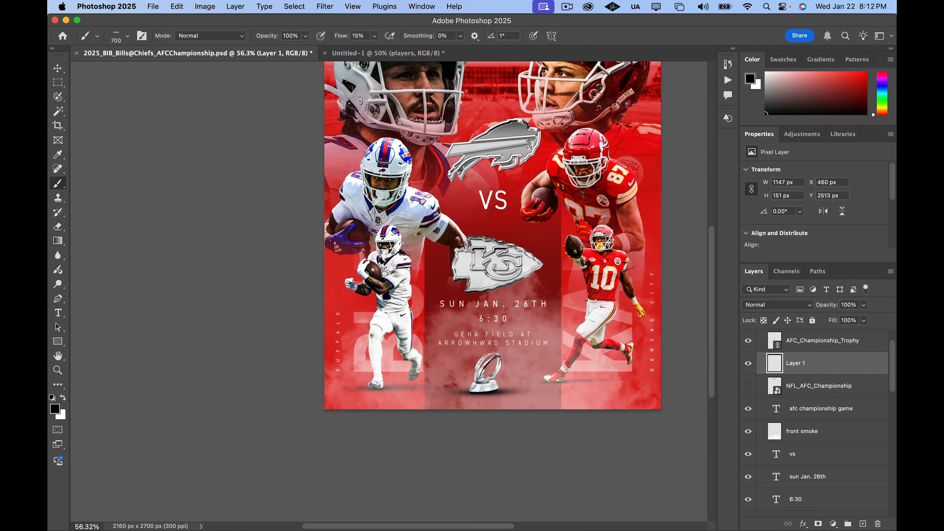
key(v)
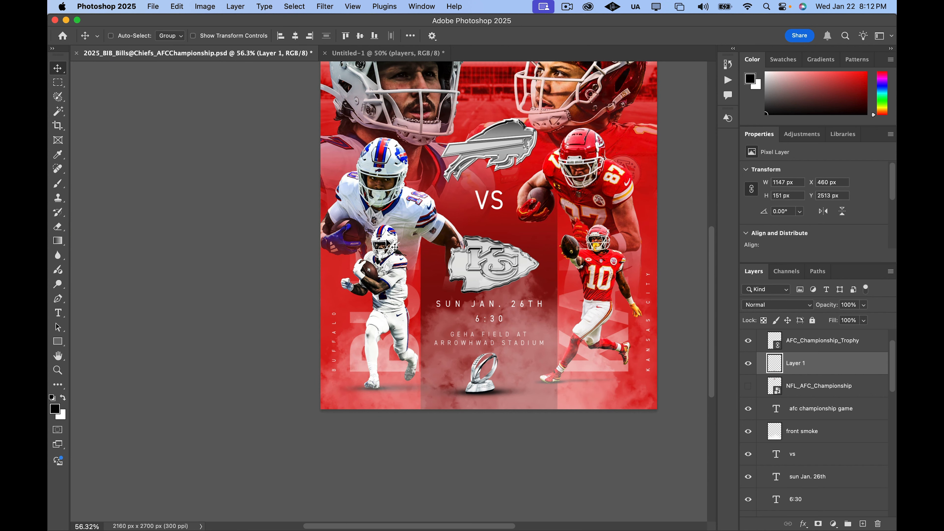
Compare the whole poster with the reference design beneath it by toggling the Design group's visibility
scroll(466, 287, down, 3)
scroll(468, 287, up, 3)
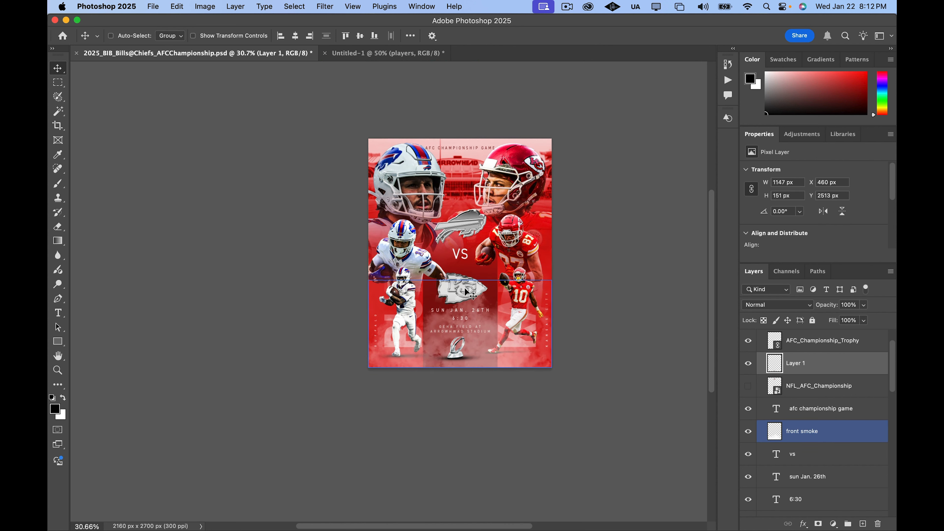
scroll(490, 285, up, 2)
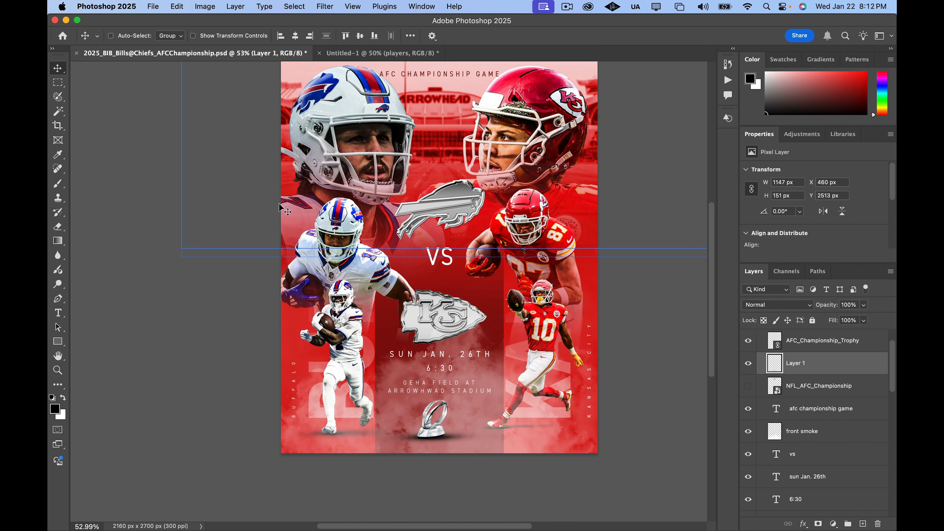
scroll(266, 219, up, 2)
scroll(223, 208, down, 1)
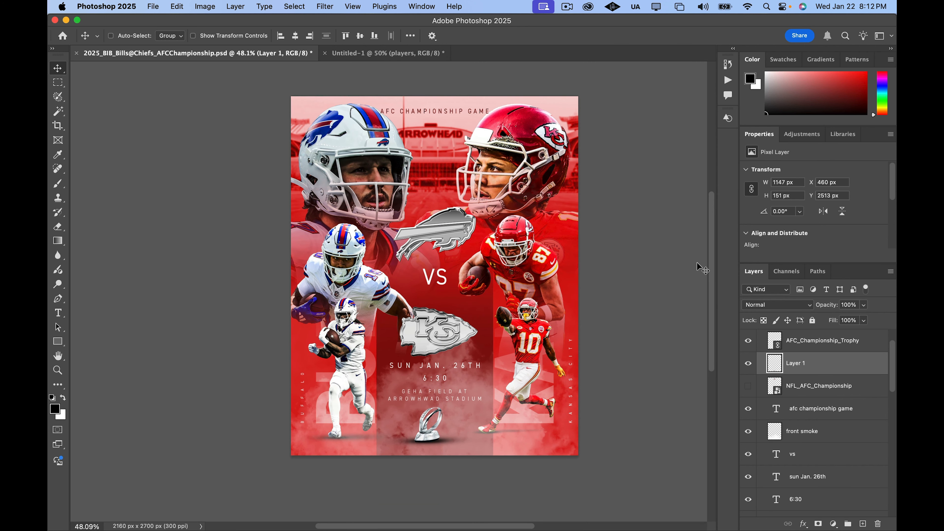
scroll(803, 360, up, 2)
click(749, 337)
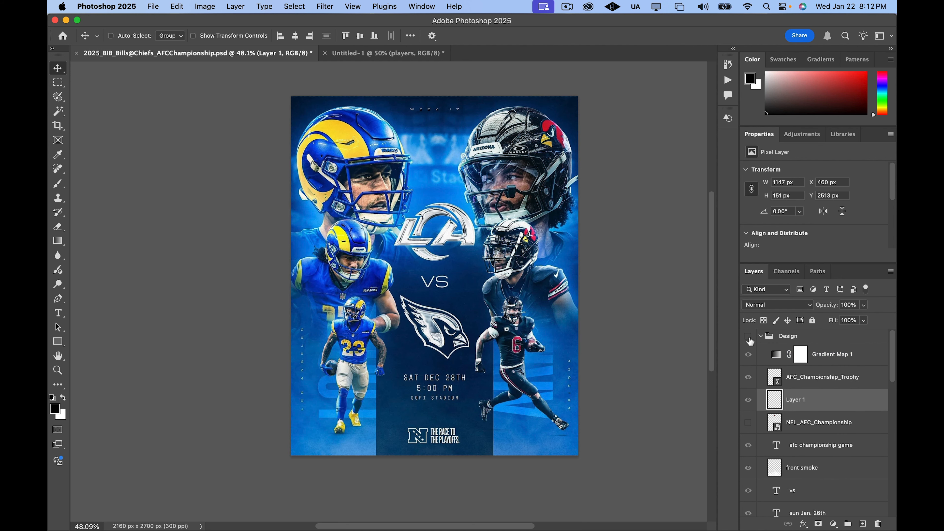
click(748, 337)
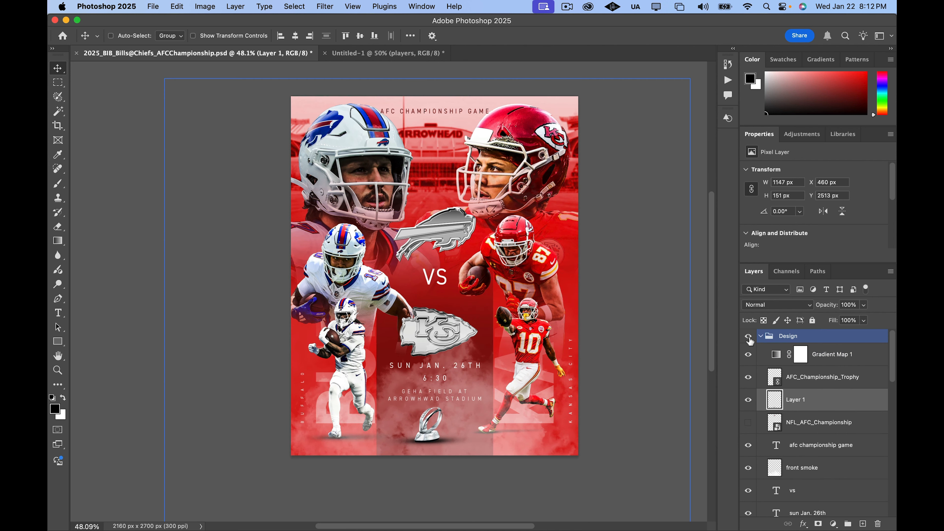
click(749, 337)
click(749, 337)
click(749, 337)
click(749, 337)
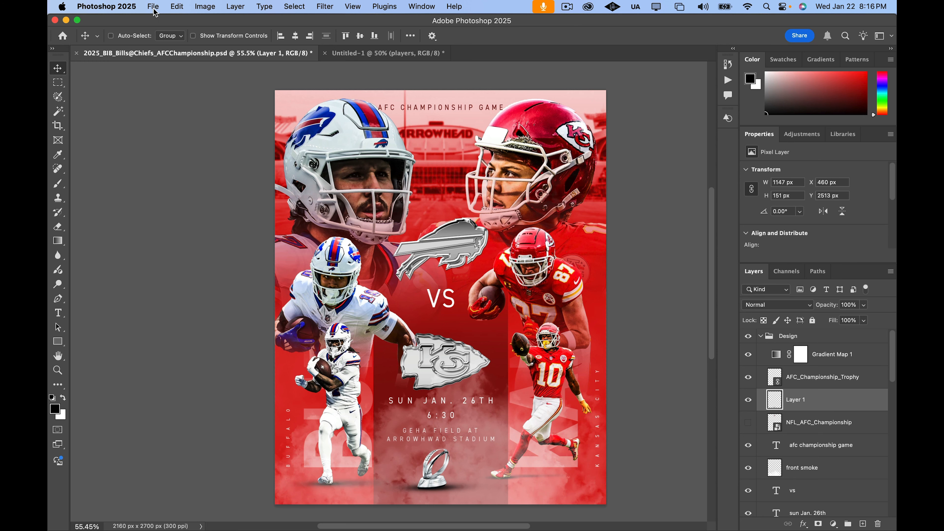
Place the lens flare image 43.jpg as an embedded object above the trophy's shadow layer and set its blend mode to Screen
click(153, 6)
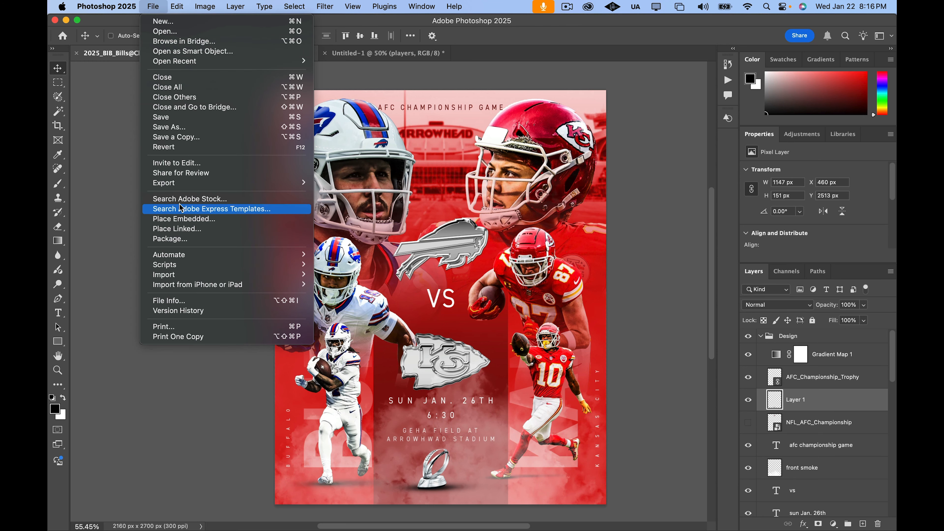
click(187, 222)
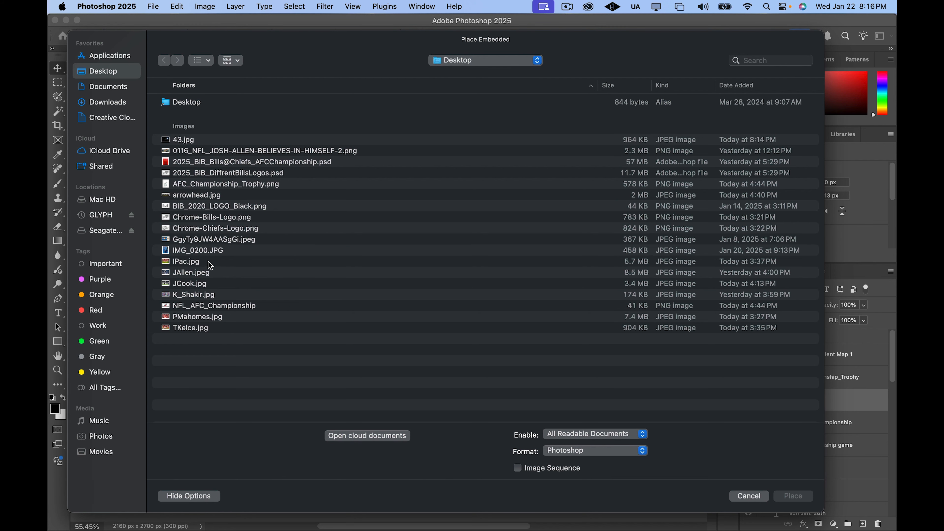
click(184, 141)
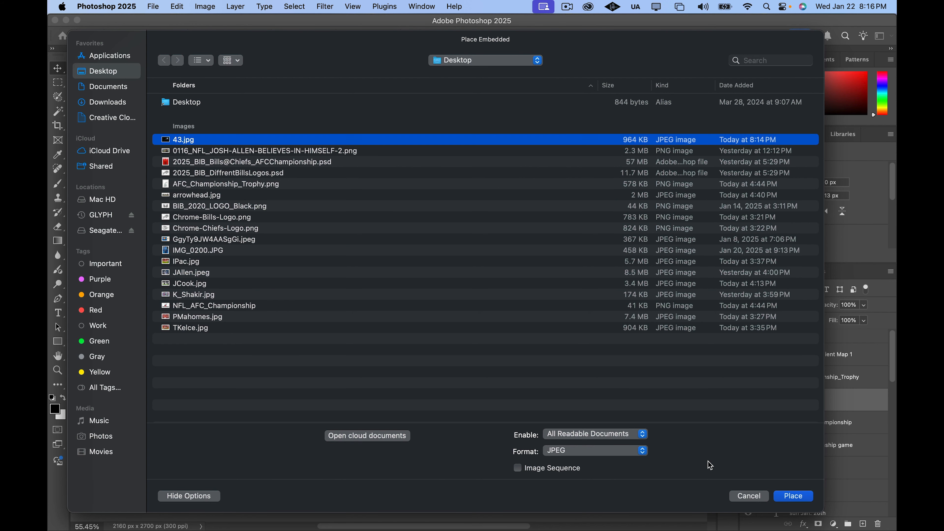
click(789, 499)
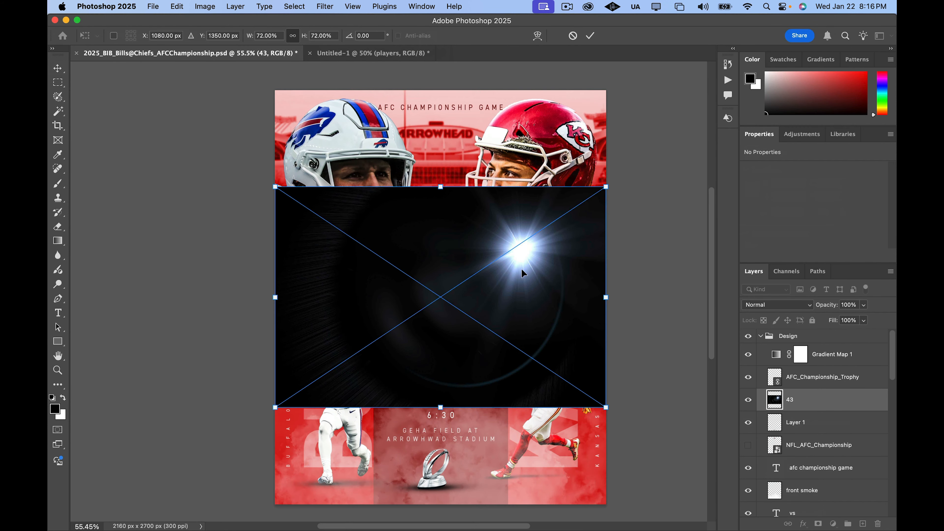
key(Return)
click(771, 305)
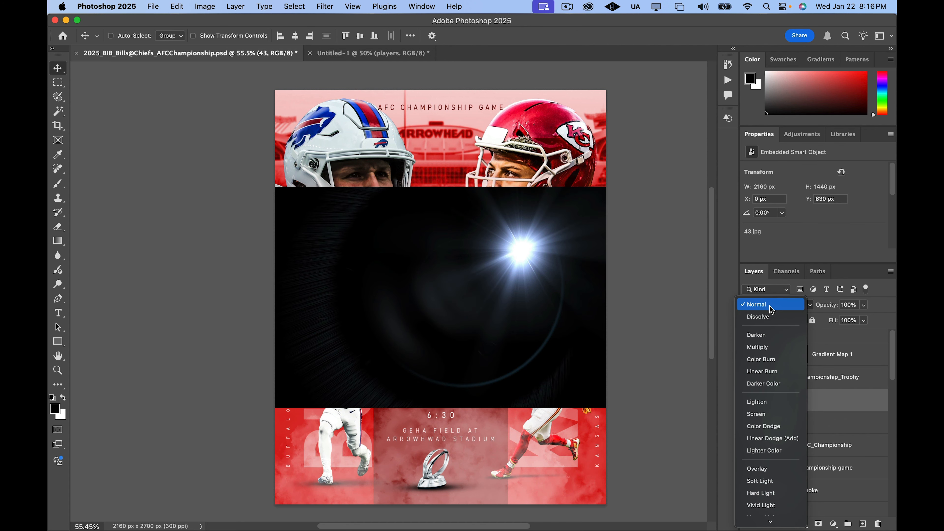
click(772, 413)
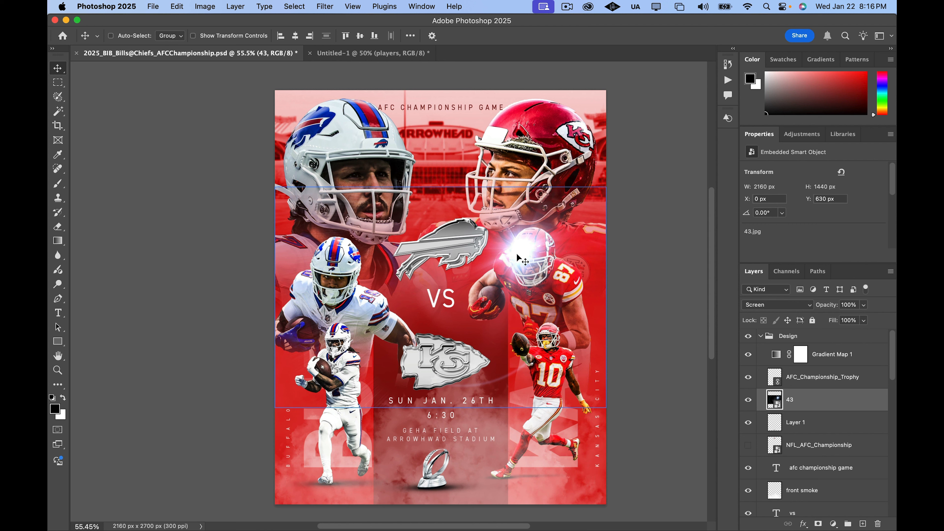
Scale the lens flare down to about 15.8% and bring it over the Bills logo
key(super+t)
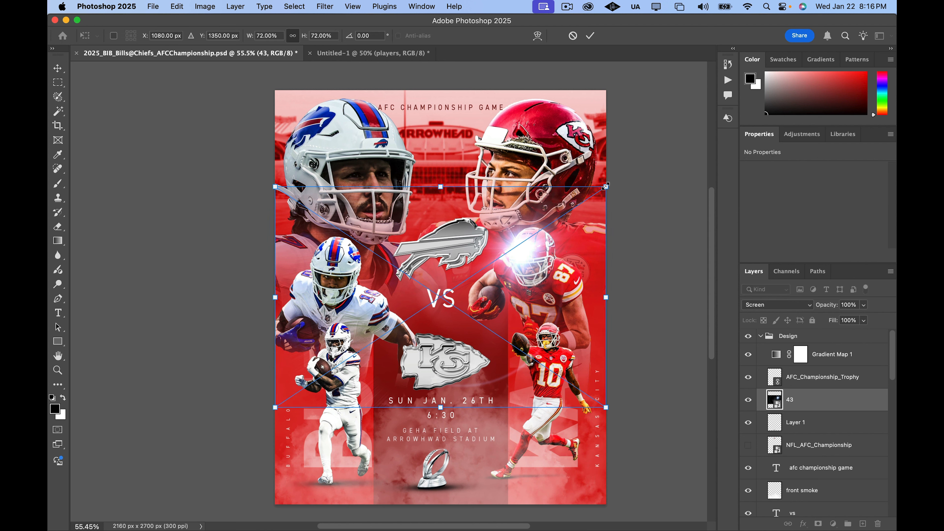
drag(606, 186, 391, 331)
drag(365, 359, 479, 238)
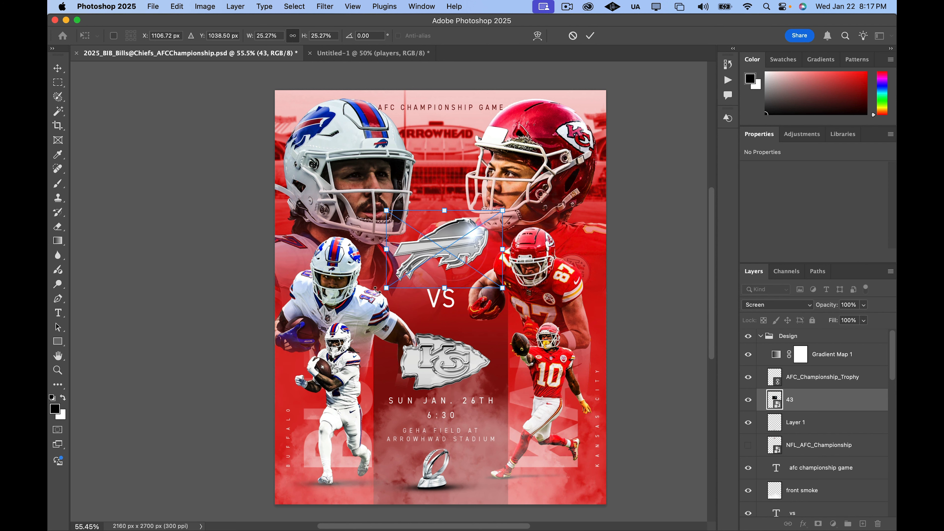
drag(386, 287, 423, 264)
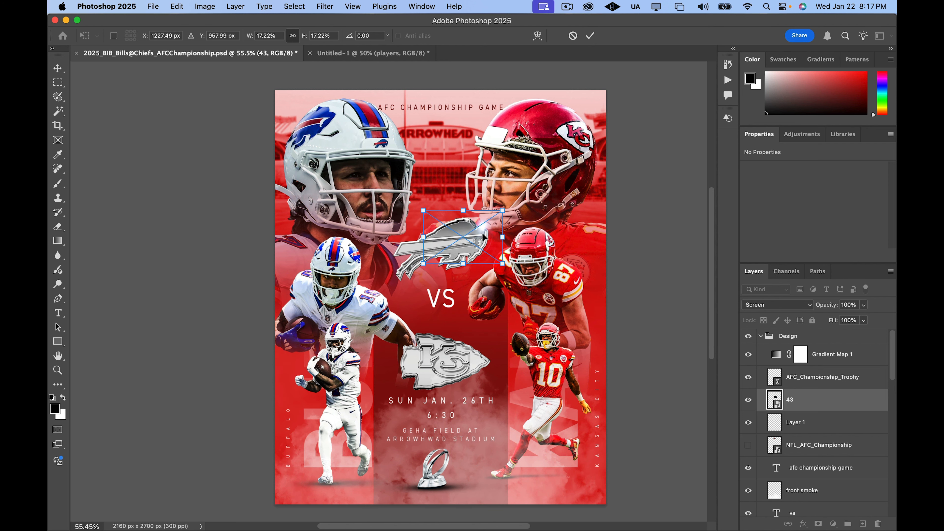
drag(483, 232, 475, 243)
scroll(474, 242, up, 2)
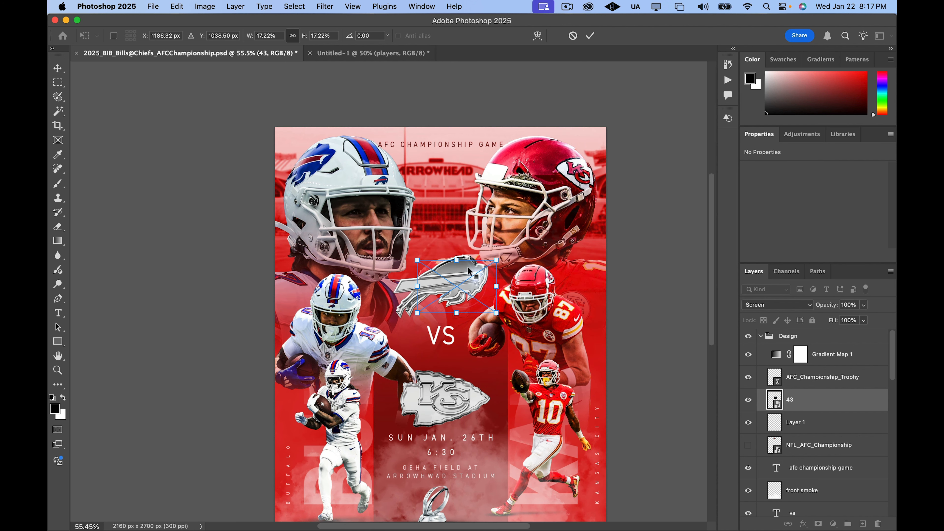
scroll(463, 278, up, 5)
drag(560, 223, 550, 232)
Position the flare's bright spot on the edge of the buffalo's head in the Bills logo and apply the transform
drag(489, 272, 535, 253)
scroll(325, 296, down, 2)
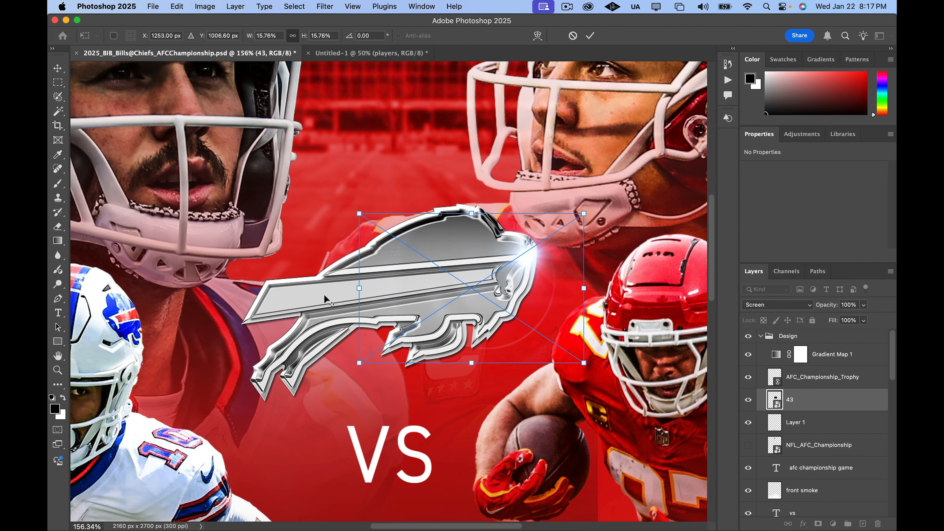
scroll(324, 294, down, 3)
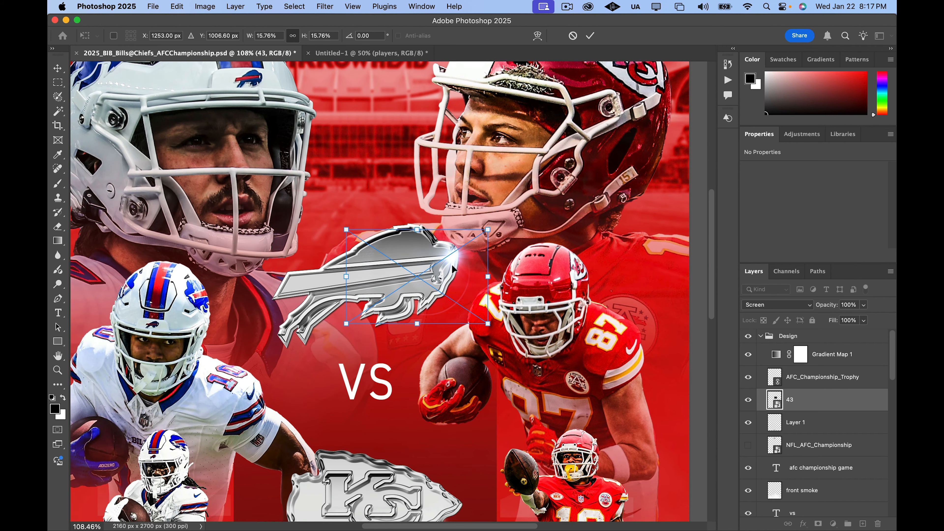
mouse_move(454, 267)
mouse_down()
mouse_move(310, 279)
mouse_move(276, 296)
mouse_move(451, 273)
mouse_up()
scroll(422, 315, down, 2)
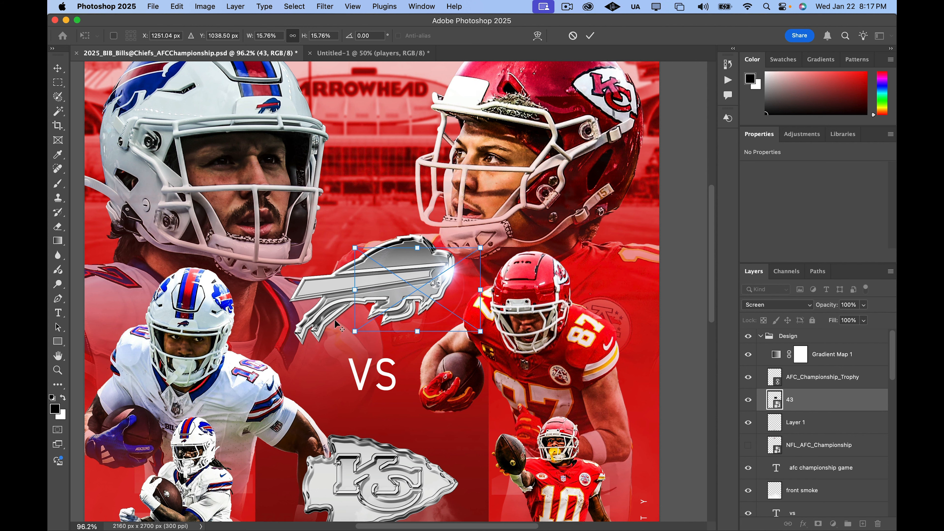
scroll(334, 319, down, 6)
scroll(316, 363, up, 2)
scroll(317, 363, down, 4)
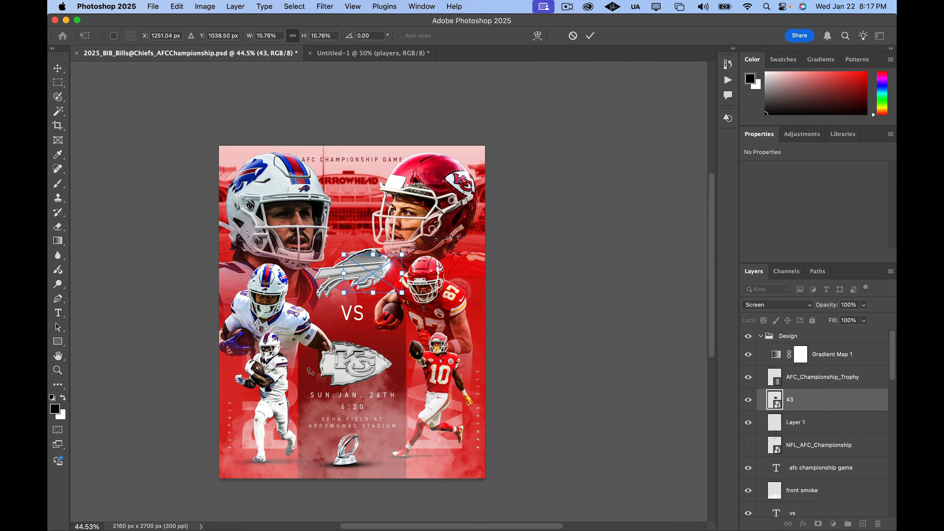
scroll(311, 371, left, 2)
key(Return)
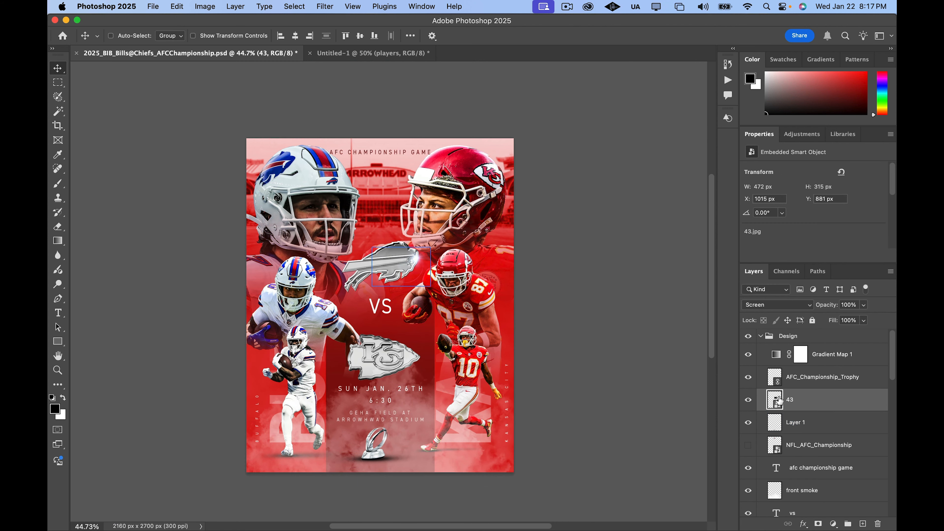
Rename the lens flare layer 43 as flare 1
double_click(791, 401)
text(flare 1)
key(Return)
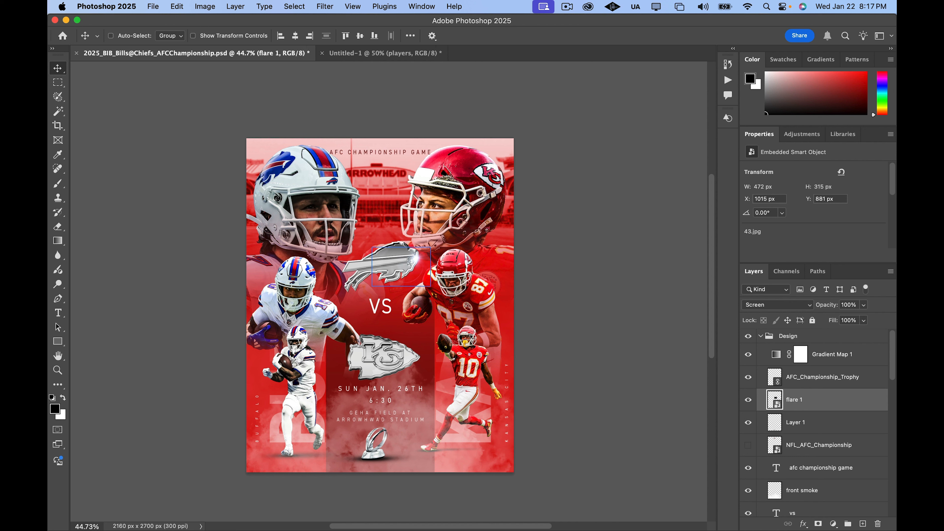
Duplicate the flare 1 layer, place the copy directly beneath it and rename the copy flare 2
key(ctrl+j)
drag(813, 409, 810, 433)
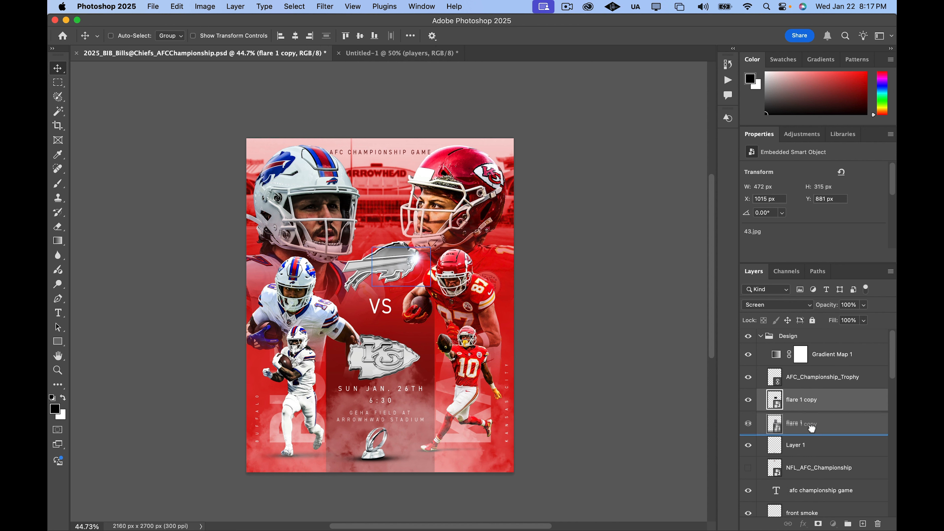
double_click(805, 423)
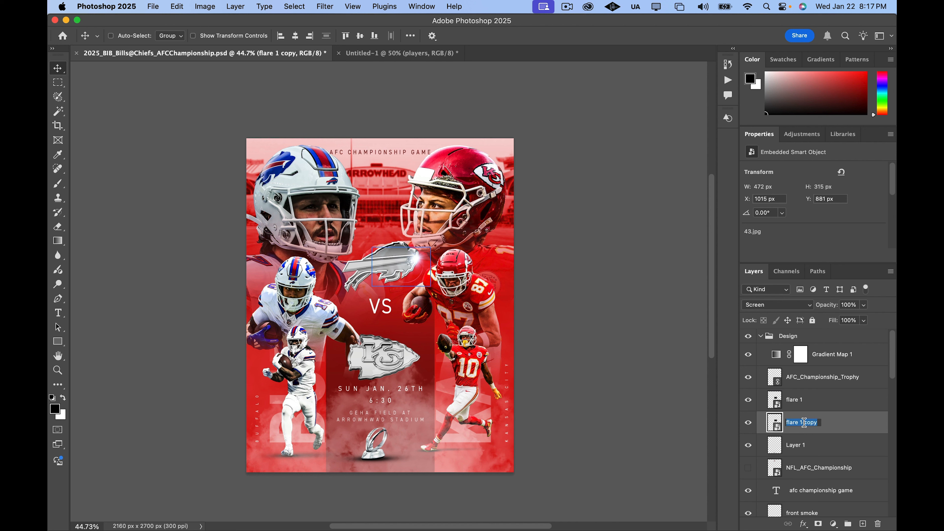
text(f)
key(Return)
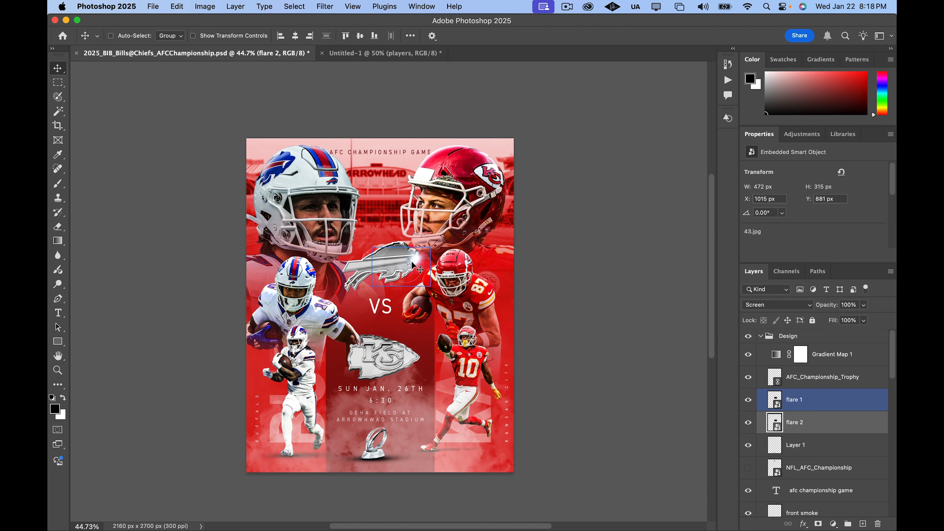
Move flare 2 onto the lower-left corner of the Chiefs arrowhead logo, at about X 495 px, Y 1769 px
drag(418, 266, 348, 370)
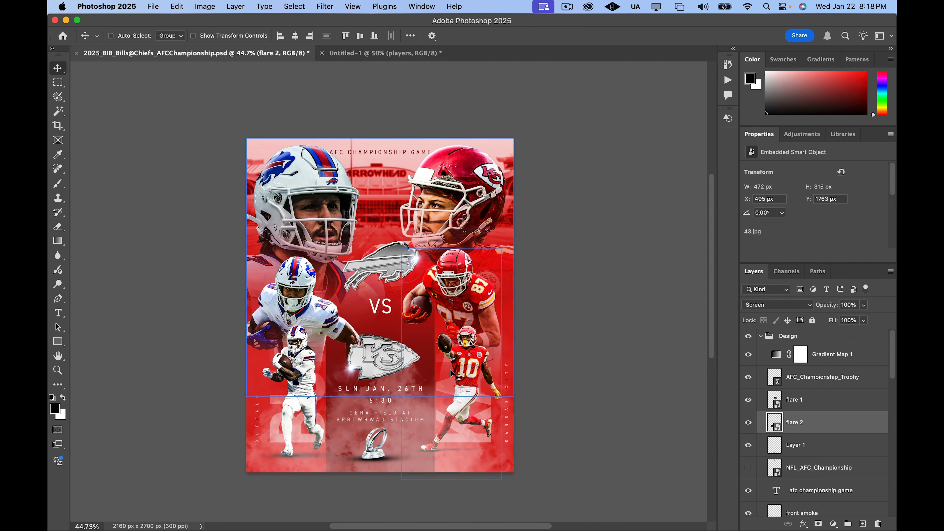
scroll(298, 389, up, 2)
scroll(297, 389, up, 5)
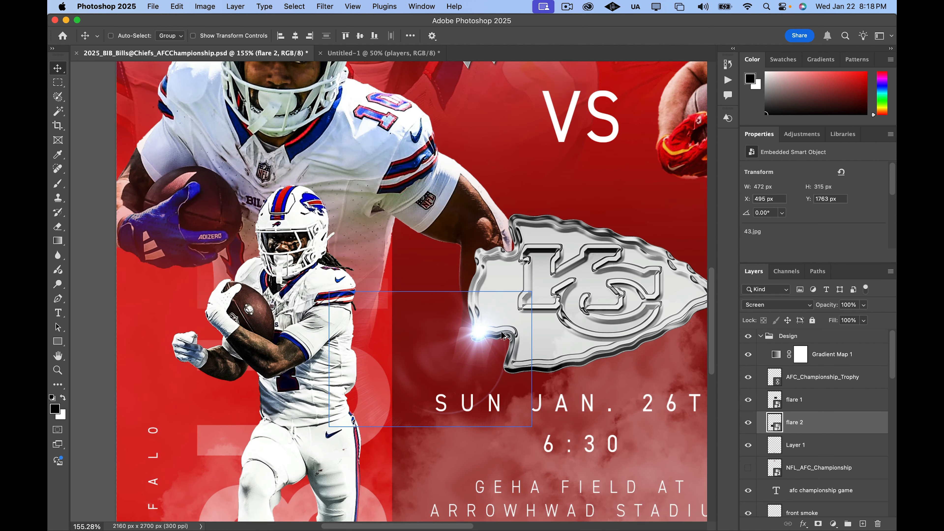
drag(478, 333, 478, 336)
scroll(567, 361, down, 5)
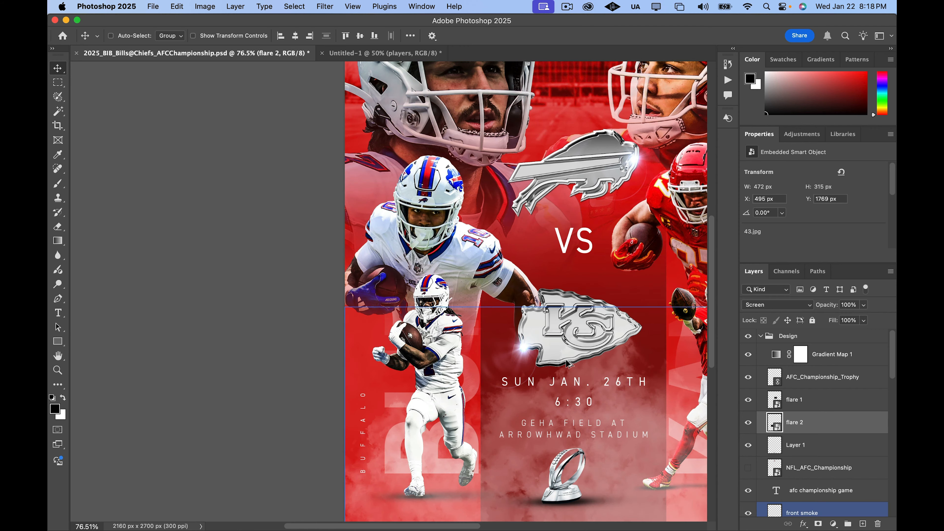
scroll(568, 363, right, 5)
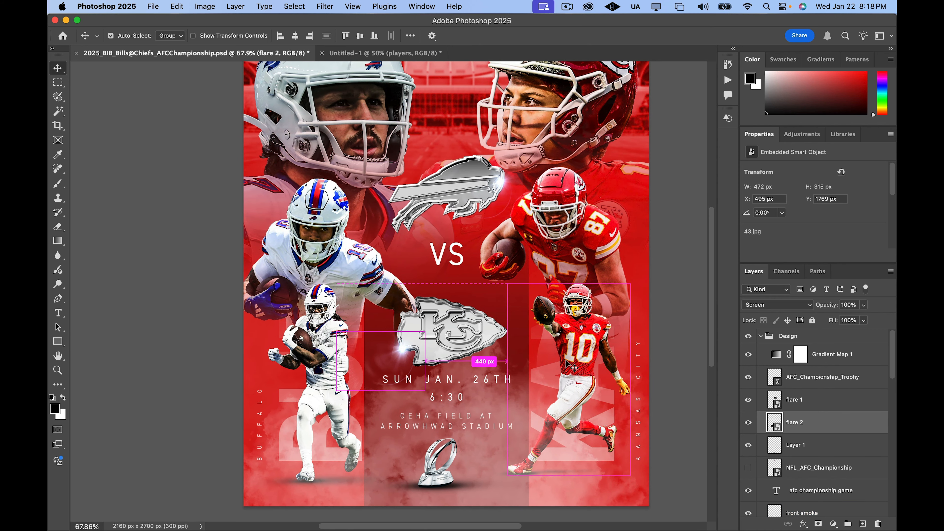
scroll(562, 367, down, 3)
scroll(551, 366, right, 3)
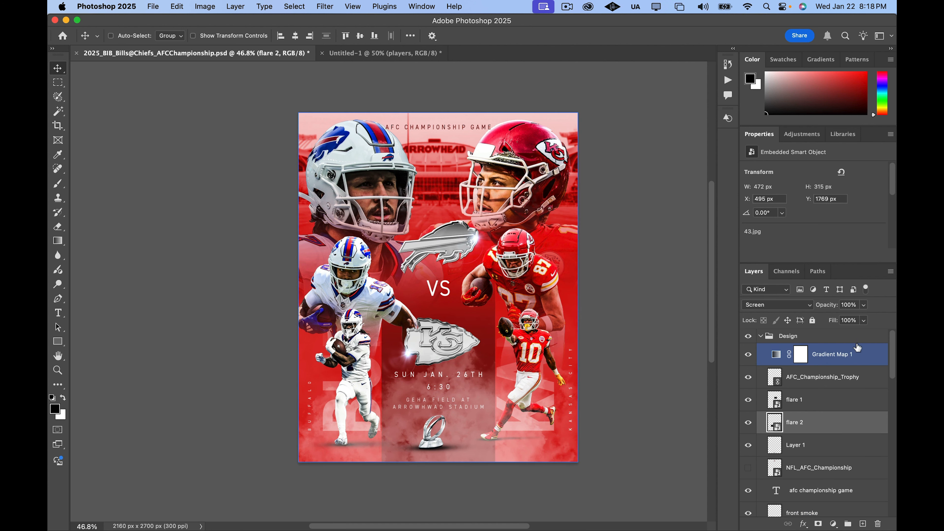
Lower the opacity of the flare 1 and flare 2 layers together to 74% and check the glow on the poster
shift+click(861, 401)
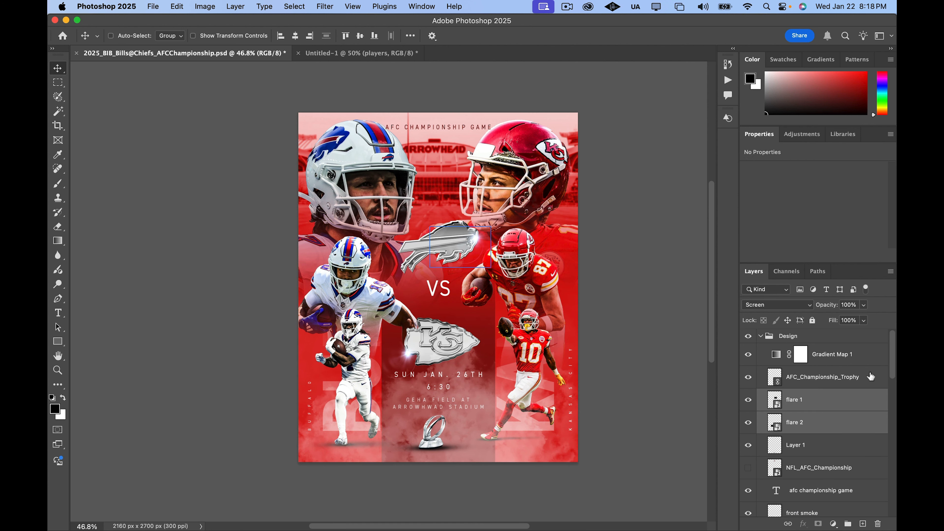
click(863, 305)
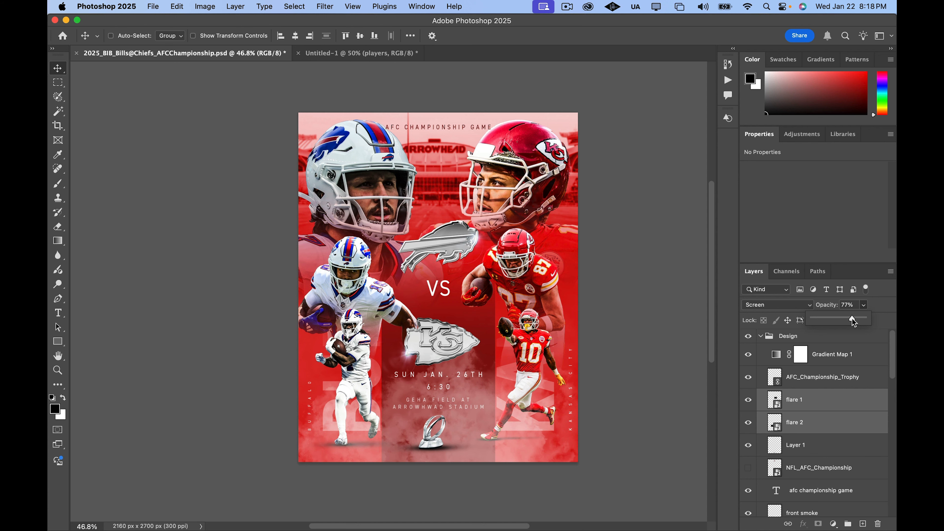
drag(851, 320, 850, 320)
scroll(423, 357, up, 10)
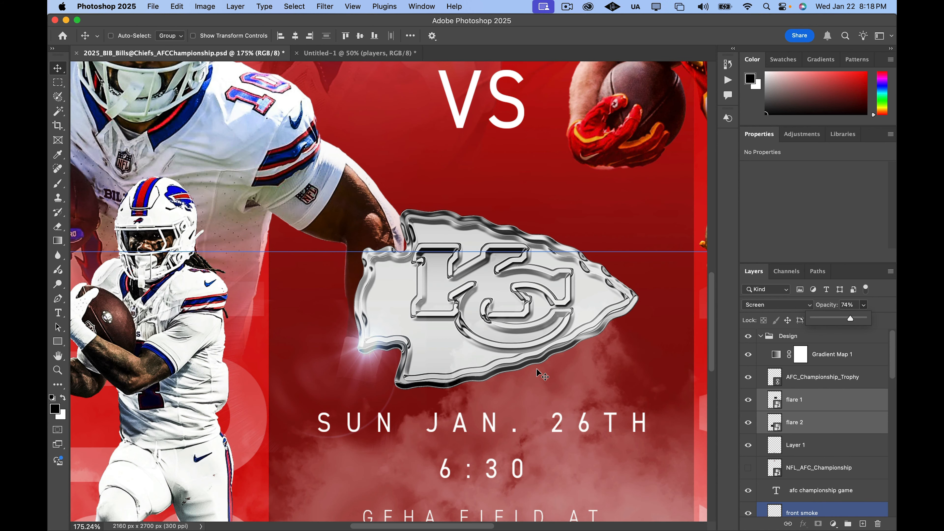
scroll(569, 375, down, 6)
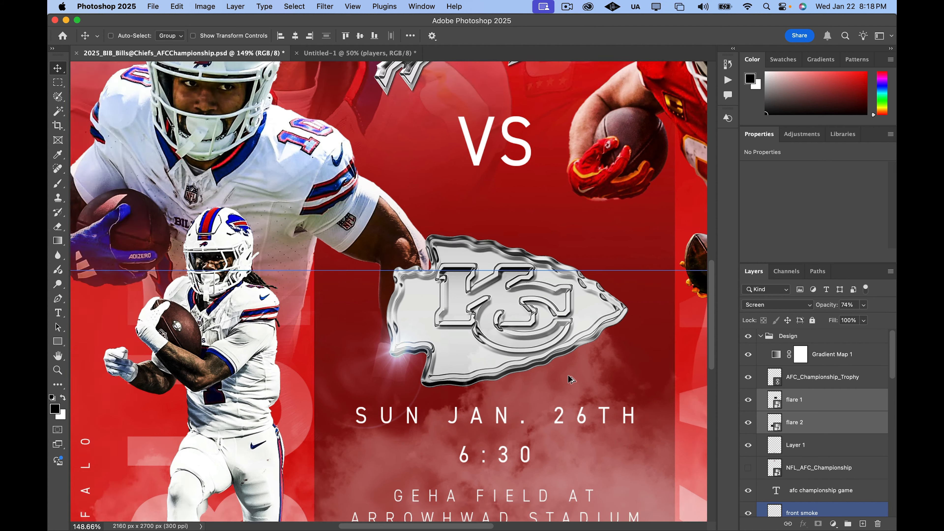
scroll(576, 377, down, 3)
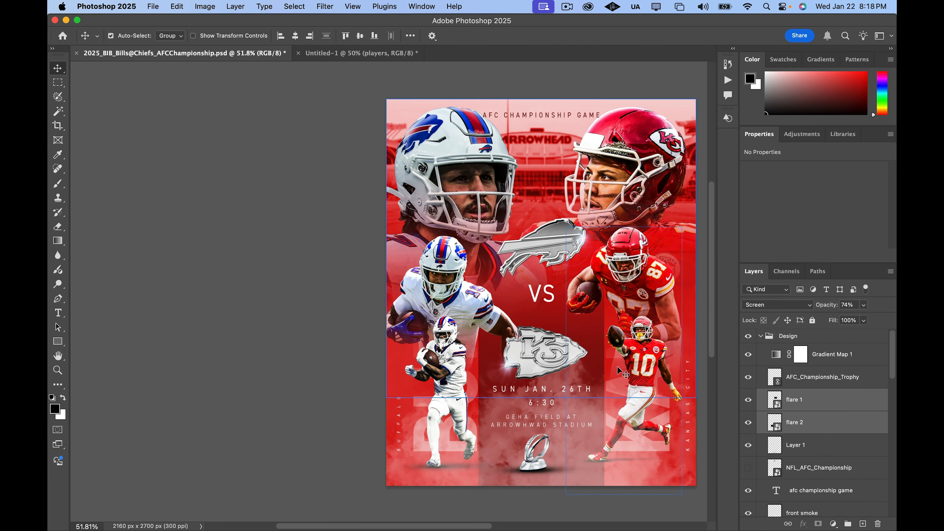
scroll(599, 368, right, 1)
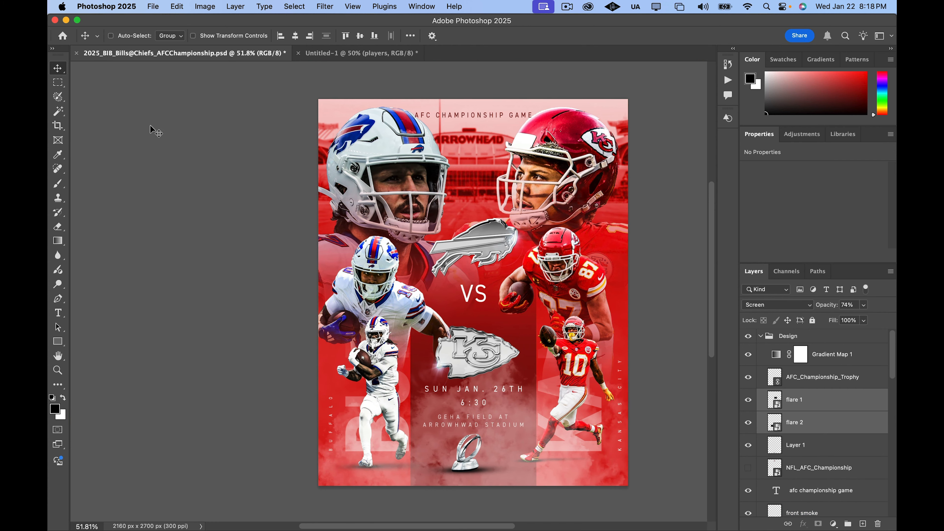
scroll(250, 258, down, 1)
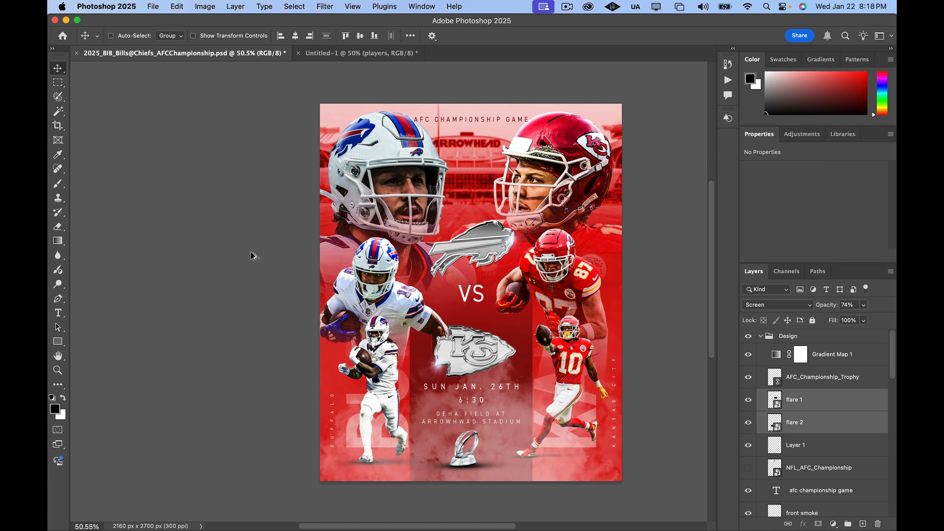
scroll(251, 256, up, 1)
scroll(251, 256, right, 2)
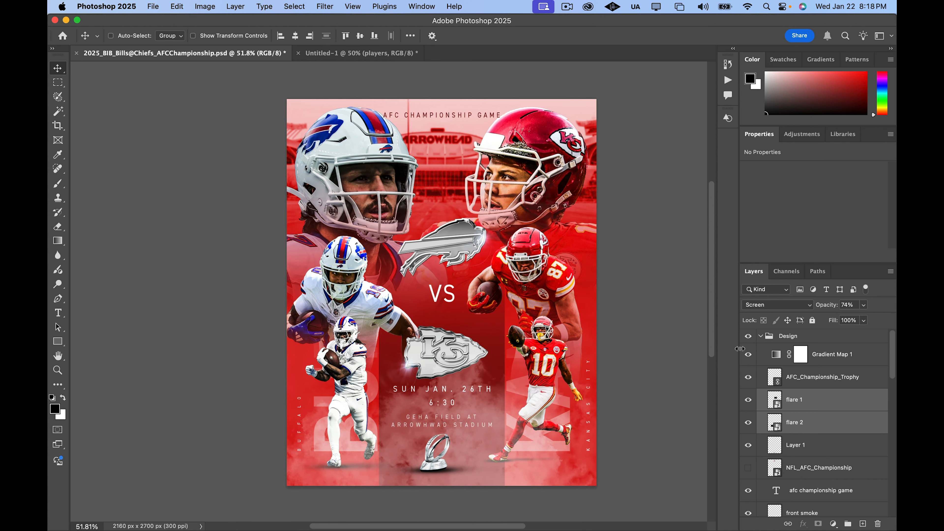
Duplicate the flare 1 layer beneath flare 2 and rename the copy flare 3
click(851, 402)
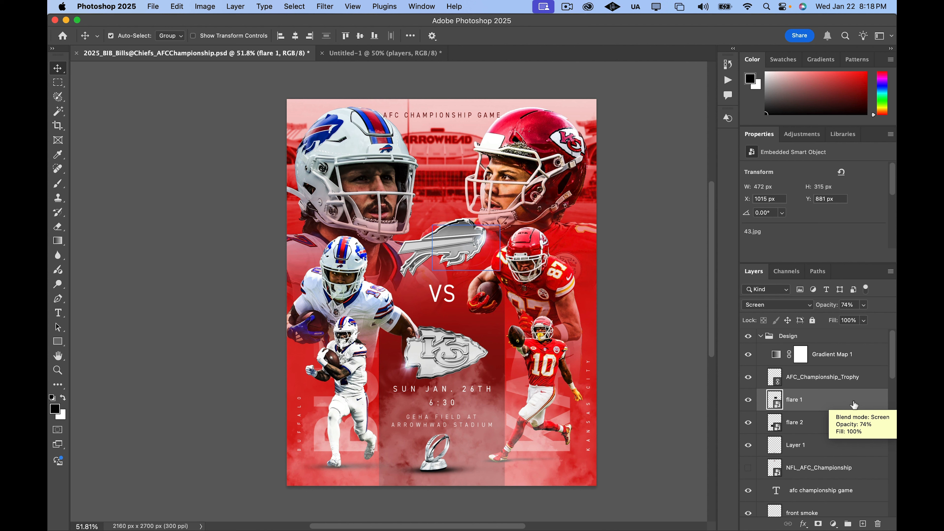
drag(854, 405, 844, 456)
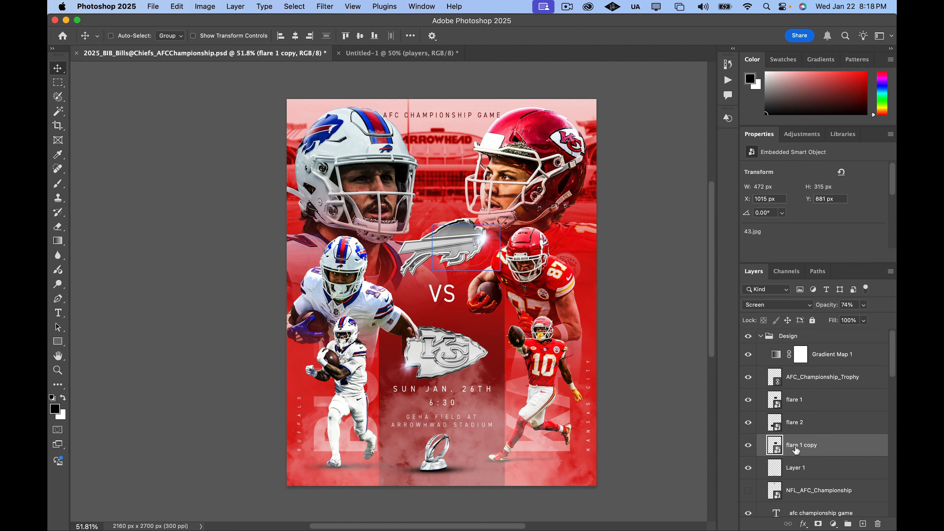
double_click(795, 444)
text(f)
key(Return)
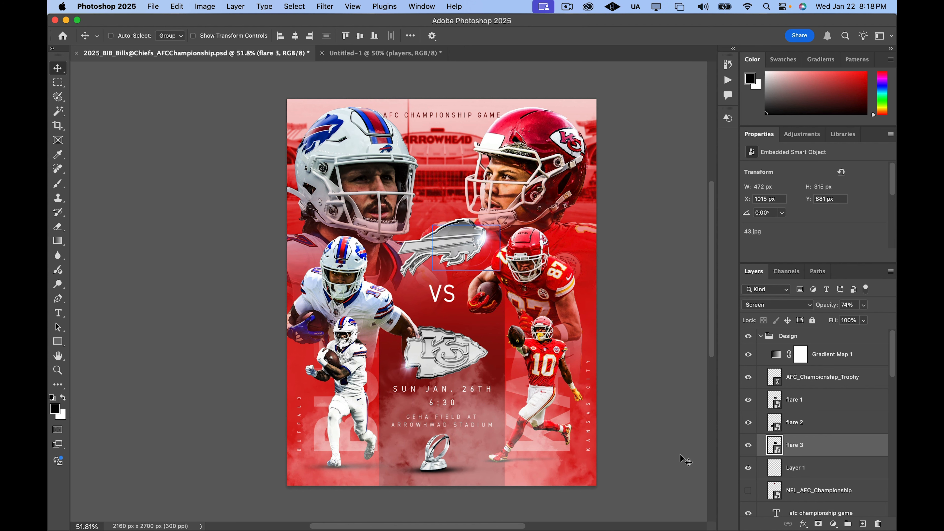
Move flare 3 onto the trophy's upper-left edge, at about X 652 px, Y 2285 px
key(super)
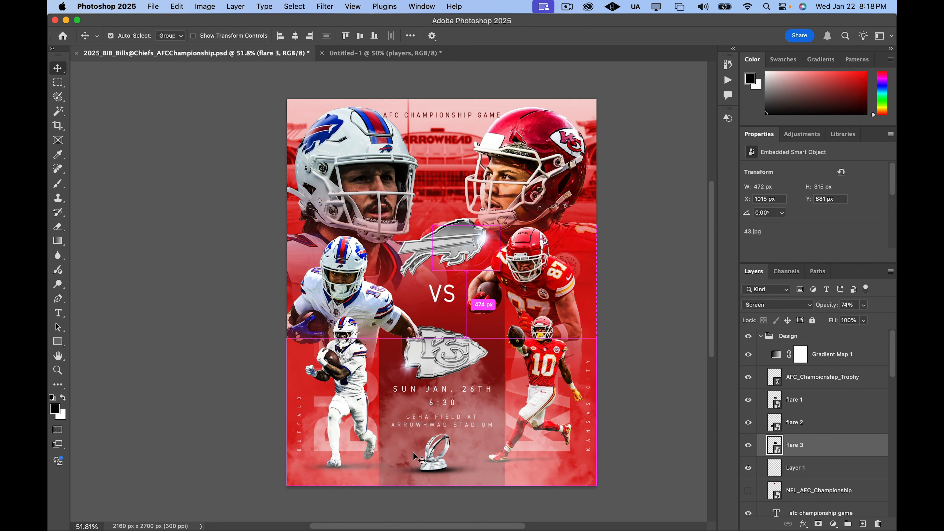
scroll(413, 456, left, 1)
scroll(447, 467, up, 5)
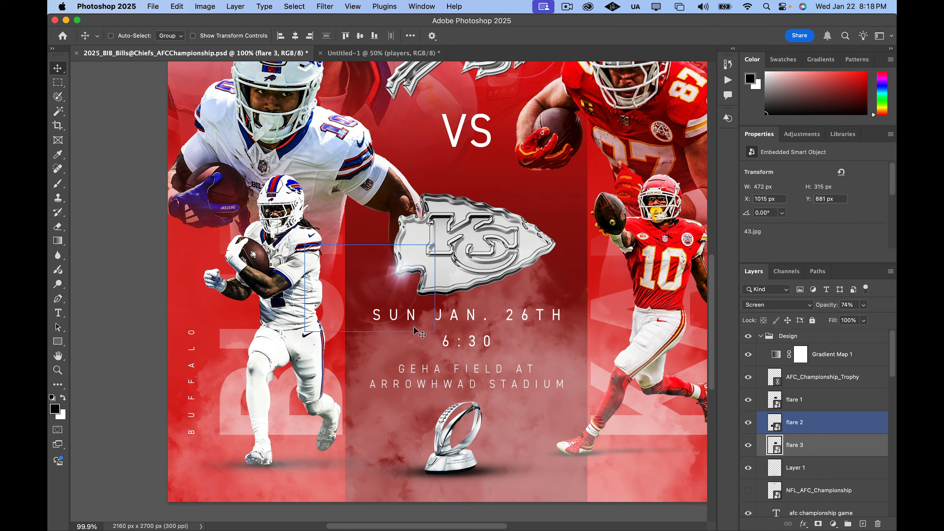
drag(403, 276, 373, 530)
key(super+z)
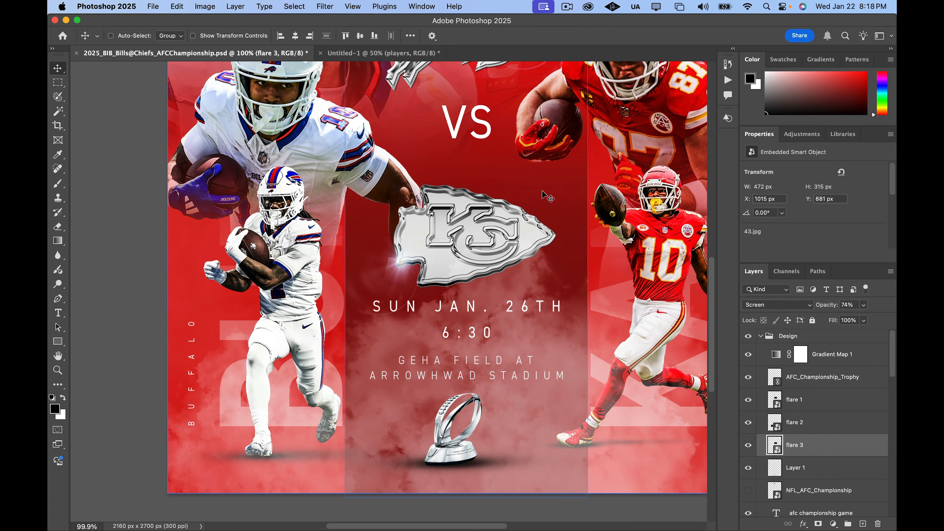
drag(546, 198, 439, 403)
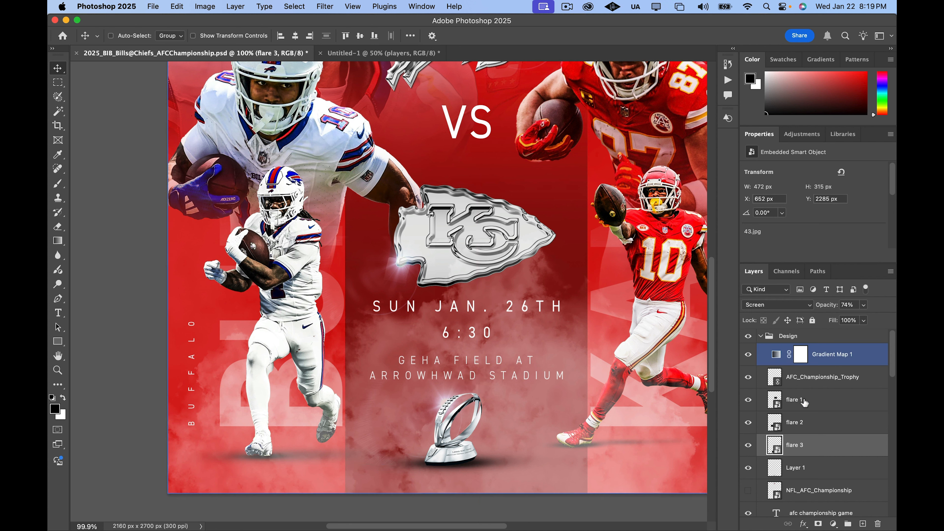
Raise the opacity of flare 3 on the trophy to about 90% and select the flare 2 layer
click(864, 305)
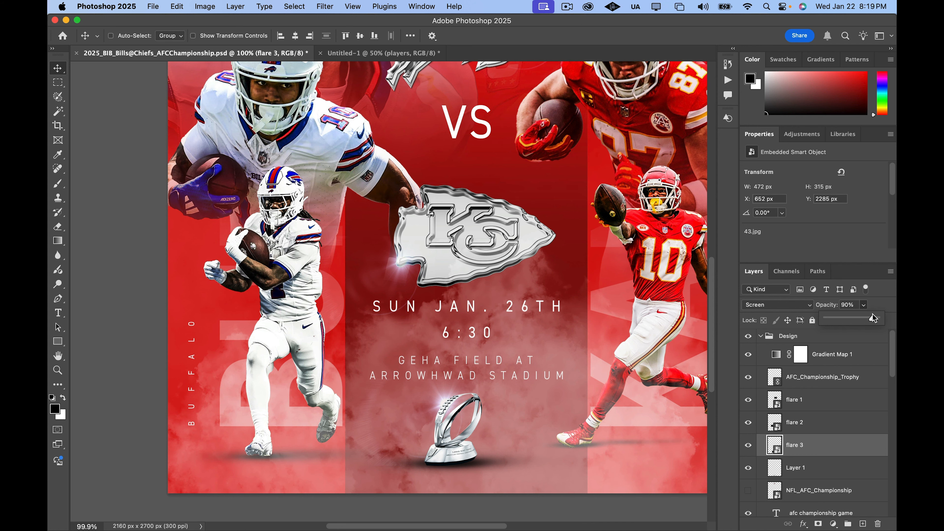
key(super+0)
click(831, 423)
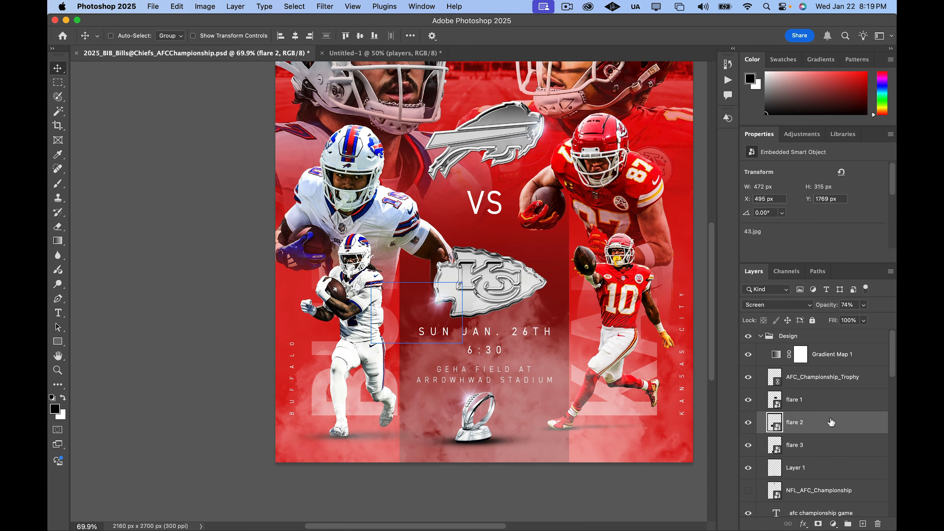
Duplicate the vertical buffalo text layer, rotate the copy 90° to horizontal and place it beneath the trophy, at about X 1015 px, Y 2647 px
scroll(847, 413, down, 4)
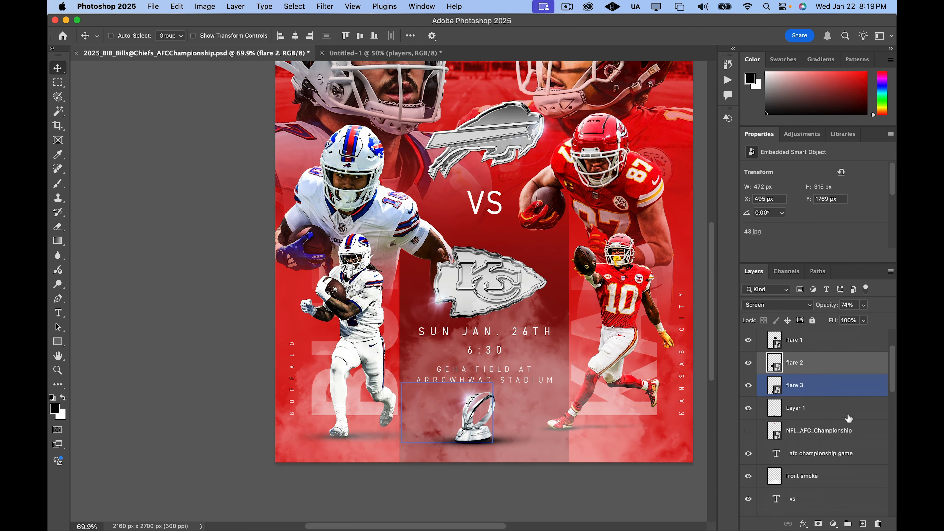
scroll(848, 418, down, 1)
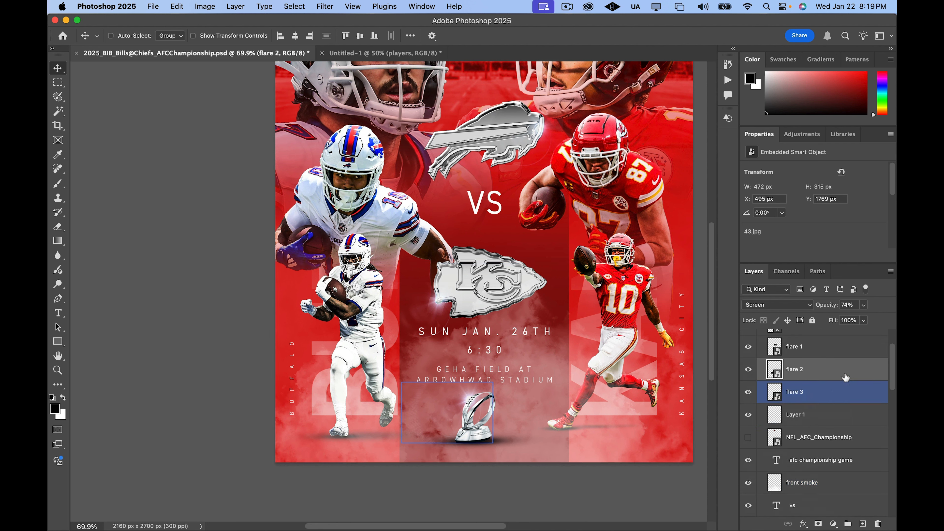
scroll(844, 419, up, 3)
scroll(845, 421, down, 4)
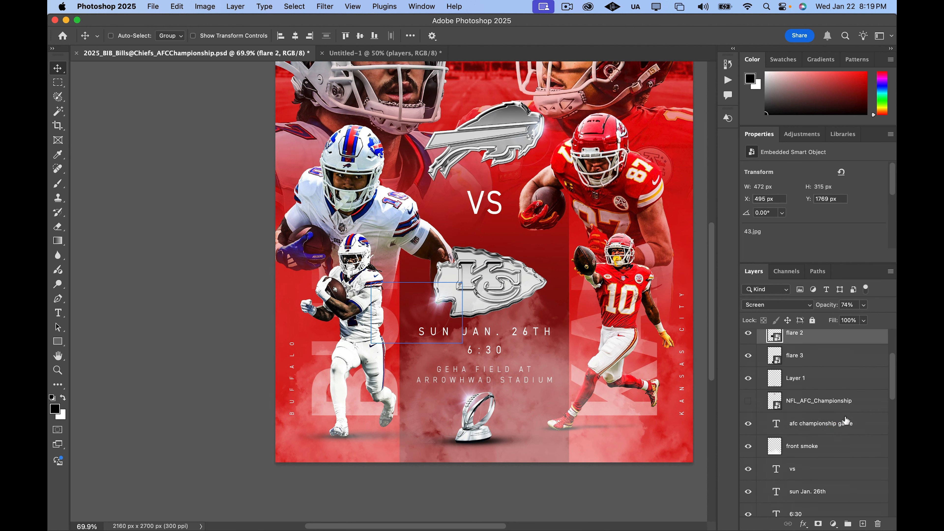
scroll(840, 431, down, 2)
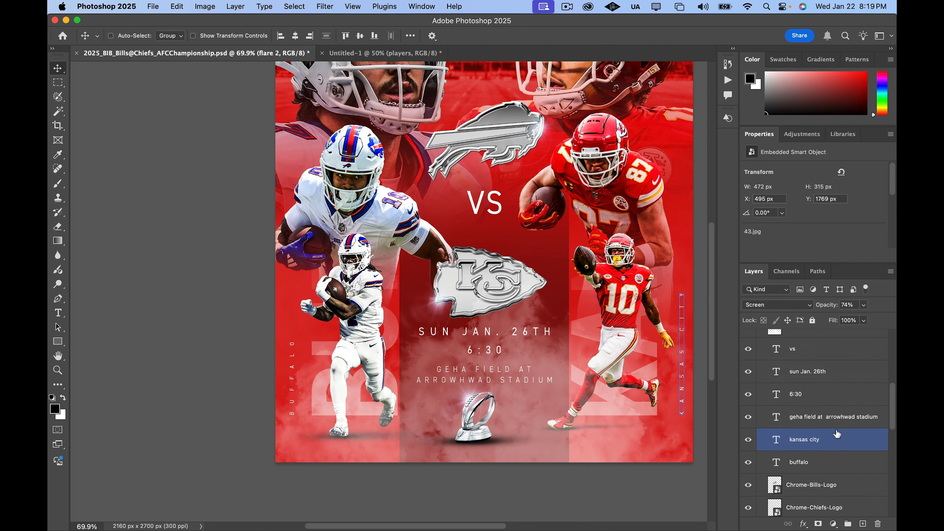
click(827, 460)
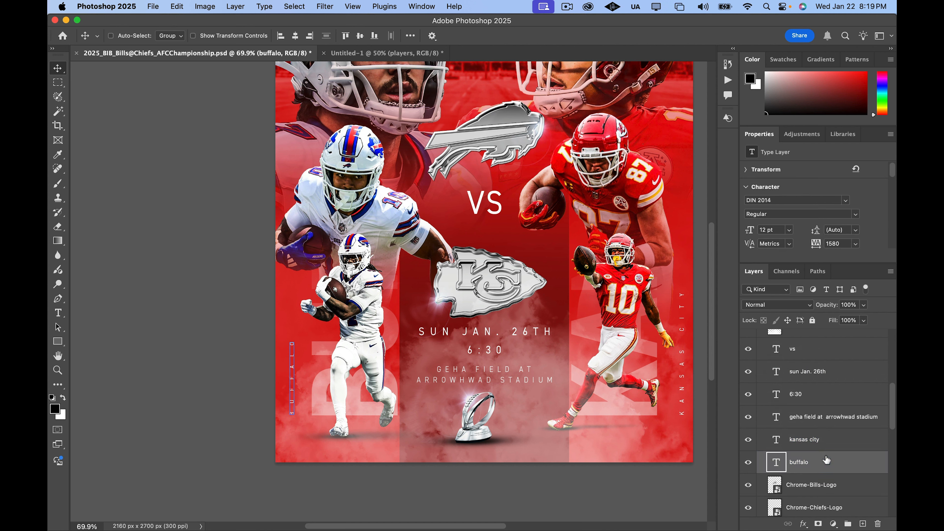
key(super+j)
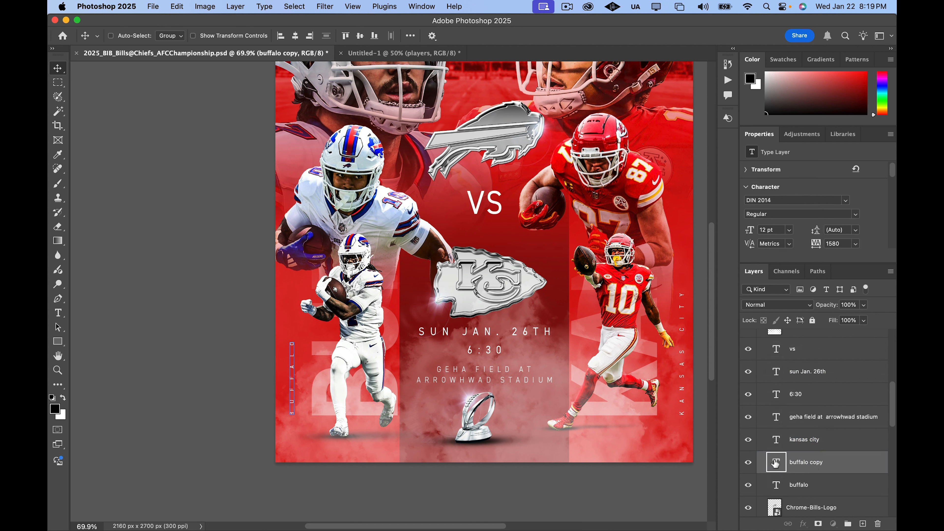
key(super+t)
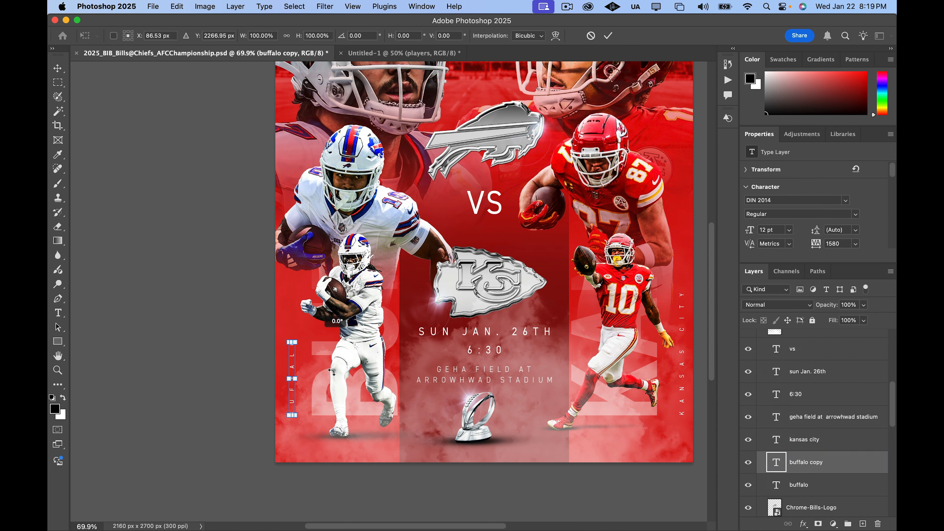
drag(334, 323, 488, 453)
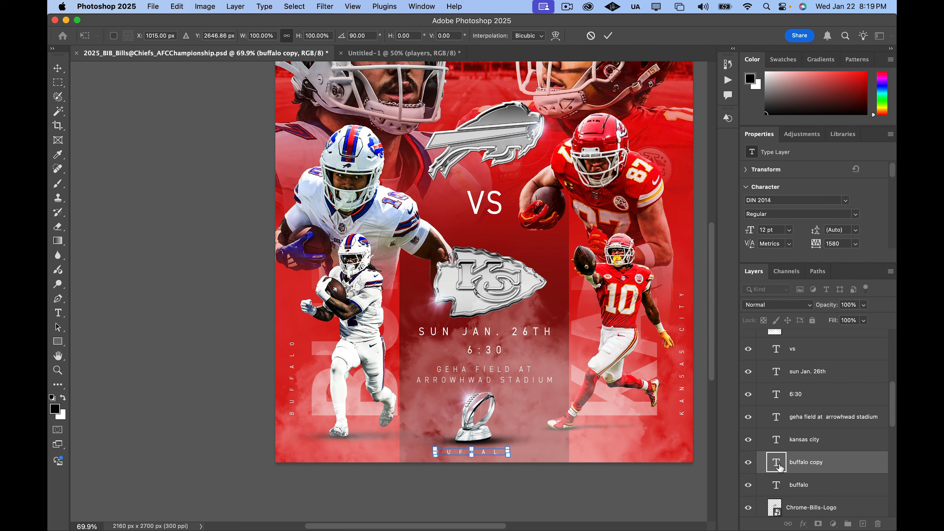
Move the copied text layer below the original buffalo layer and replace its text with "lamar hunt trophy"
drag(834, 475, 825, 495)
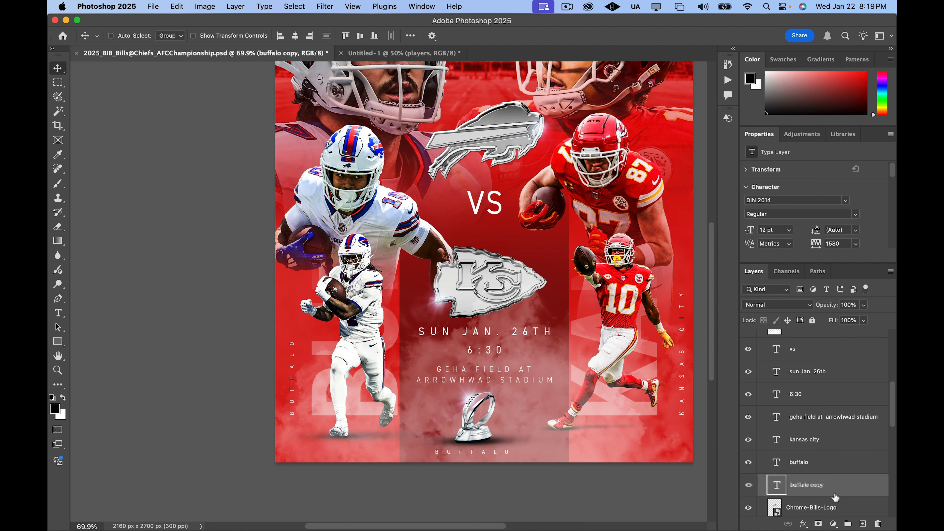
double_click(776, 482)
text(lam)
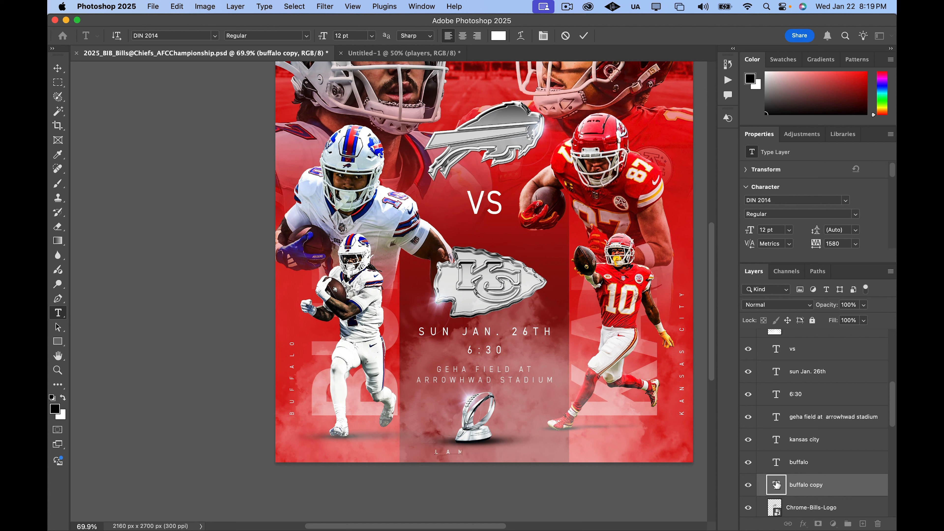
text(ar hunt tr)
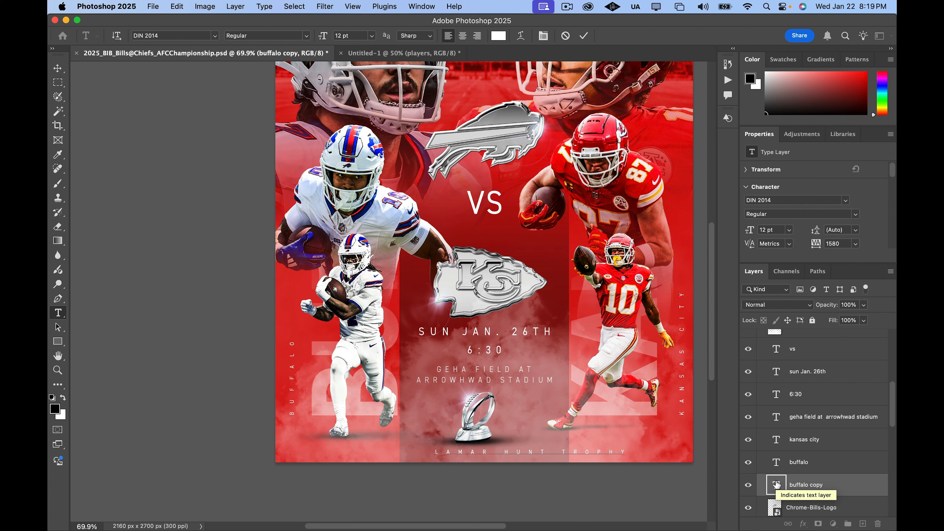
click(58, 68)
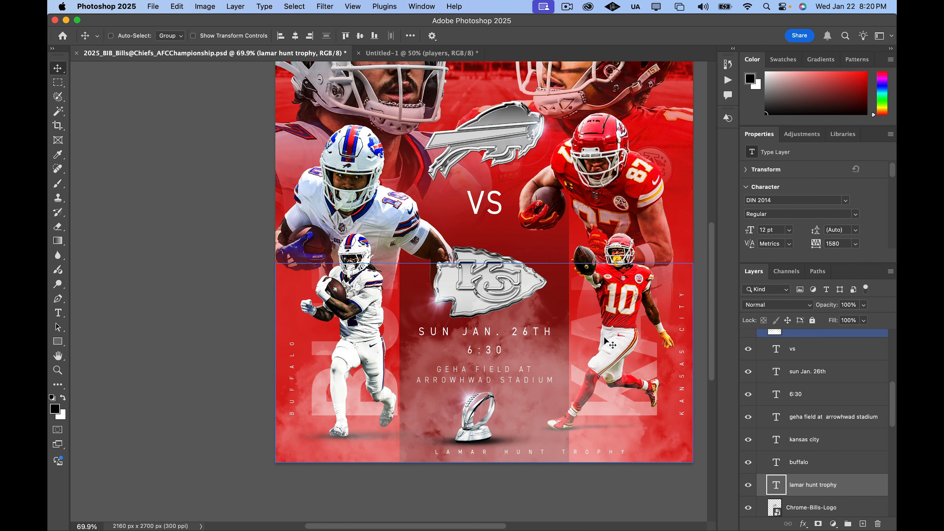
Set the lamar hunt trophy text to 10 pt and center it horizontally on the poster
click(300, 40)
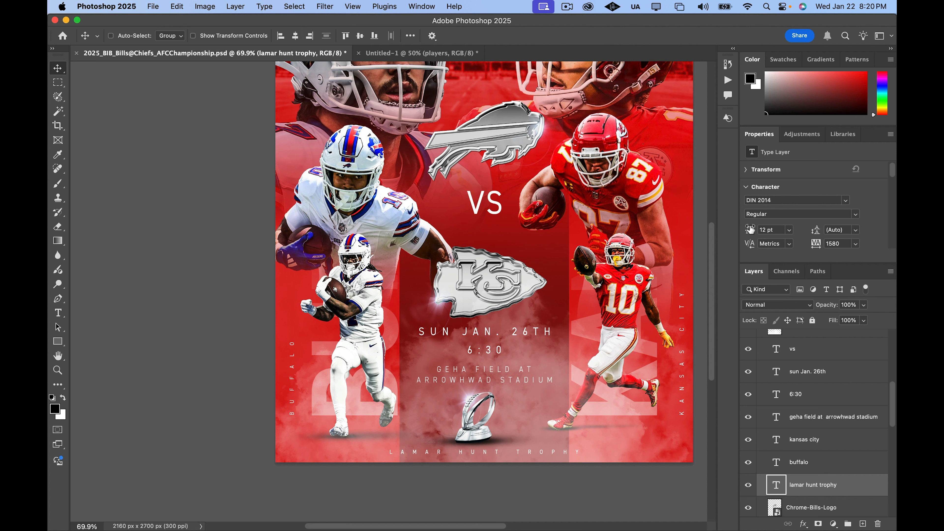
drag(751, 229, 748, 229)
drag(750, 227, 749, 226)
click(296, 35)
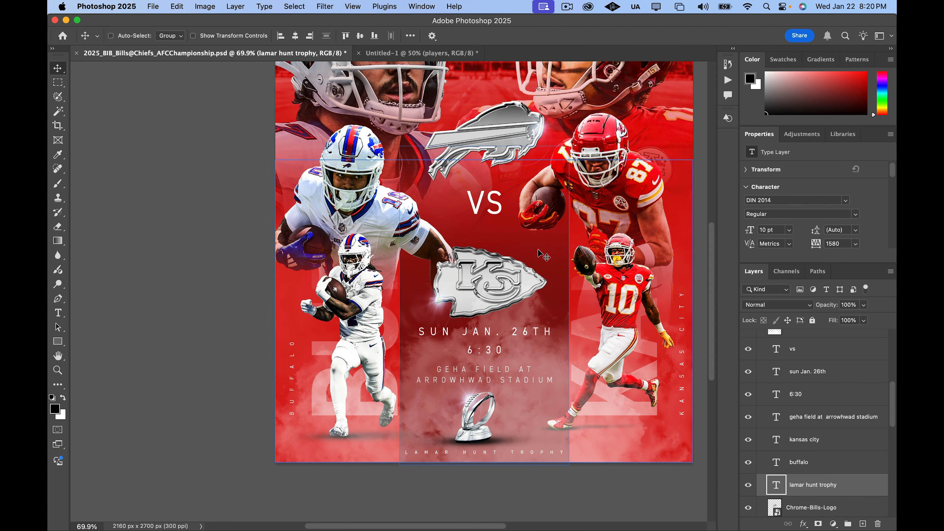
Tighten the tracking of the lamar hunt trophy text to 1460 and check the line on the full poster
scroll(518, 300, down, 1)
scroll(518, 300, down, 1)
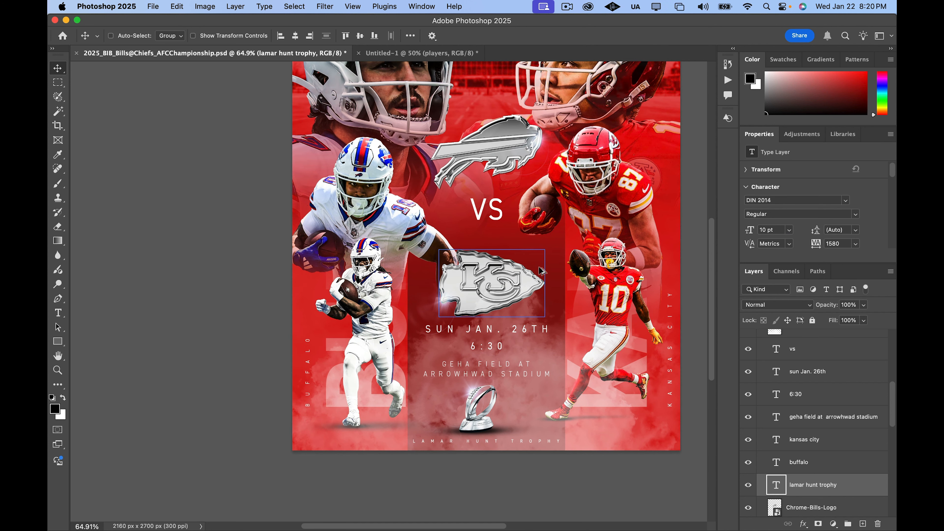
scroll(849, 342, up, 2)
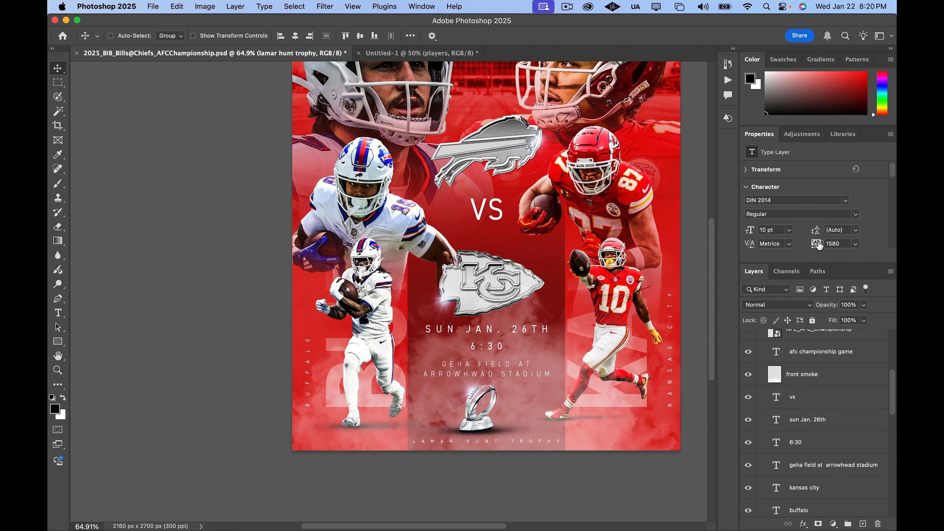
drag(819, 245, 819, 243)
scroll(498, 173, down, 5)
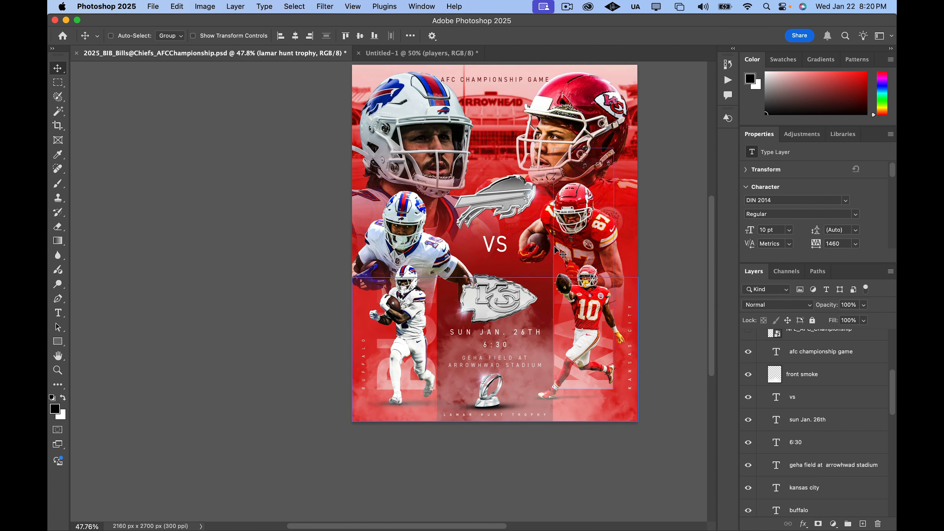
scroll(552, 241, right, 3)
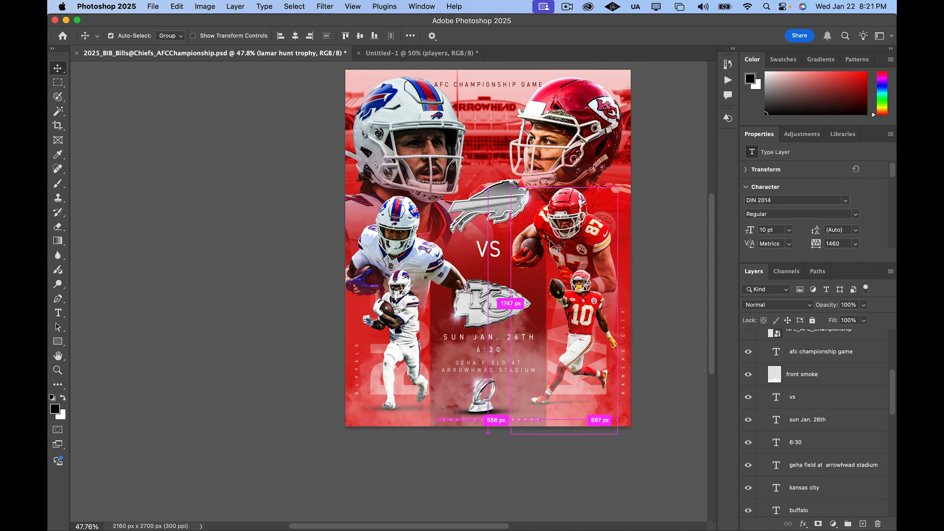
Add a Curves adjustment above Gradient Map 1, darkening shadows from input 61 to output 40 and lifting highlights from 189 to 203
scroll(576, 251, up, 3)
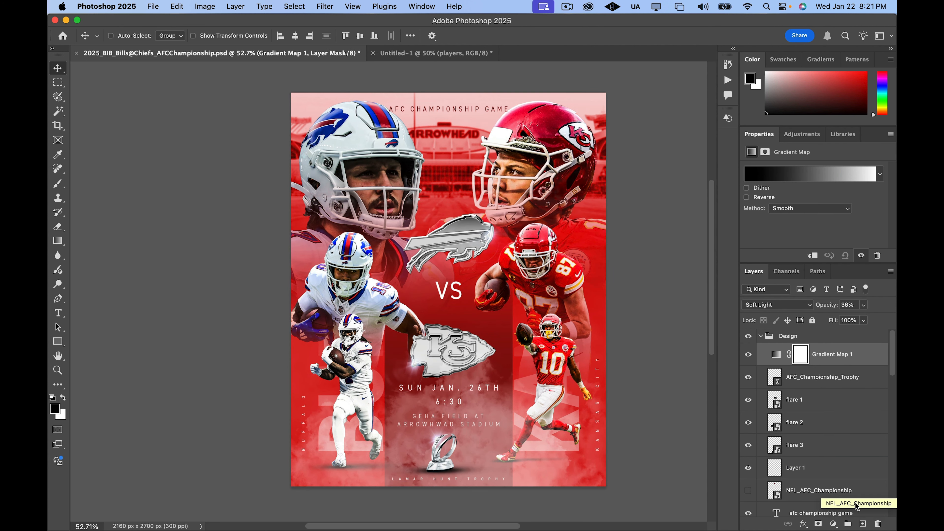
click(833, 524)
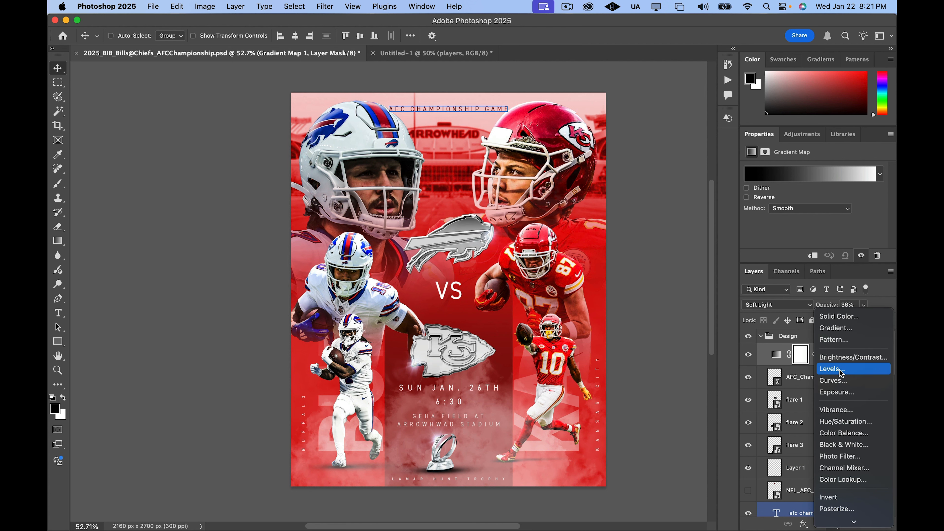
click(841, 382)
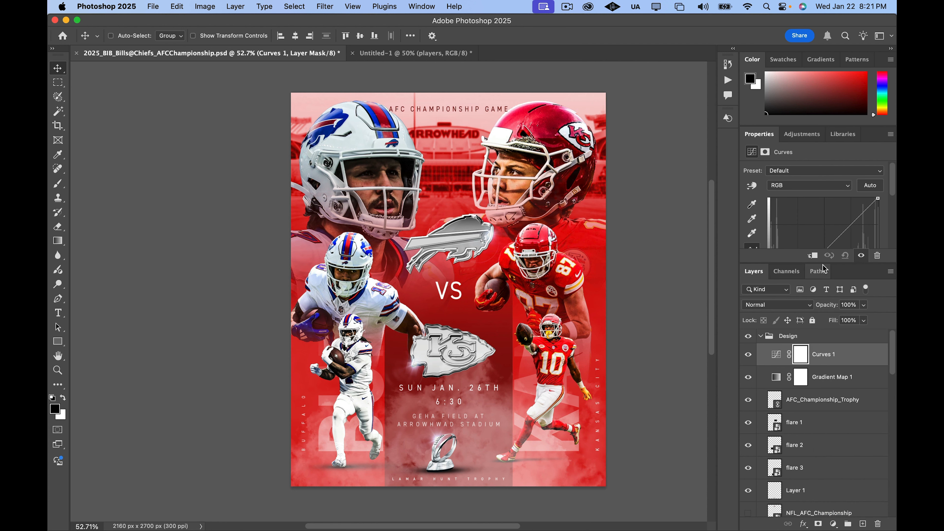
drag(825, 264, 824, 374)
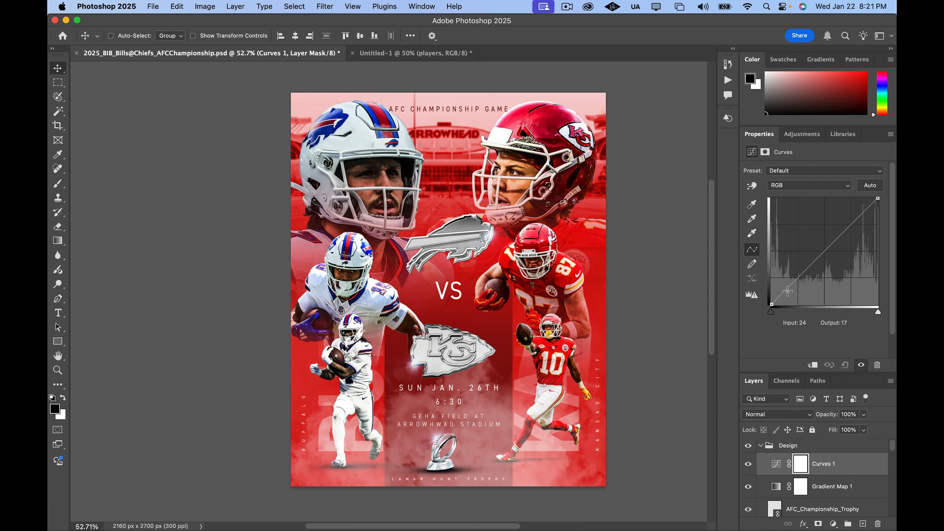
drag(791, 285, 798, 288)
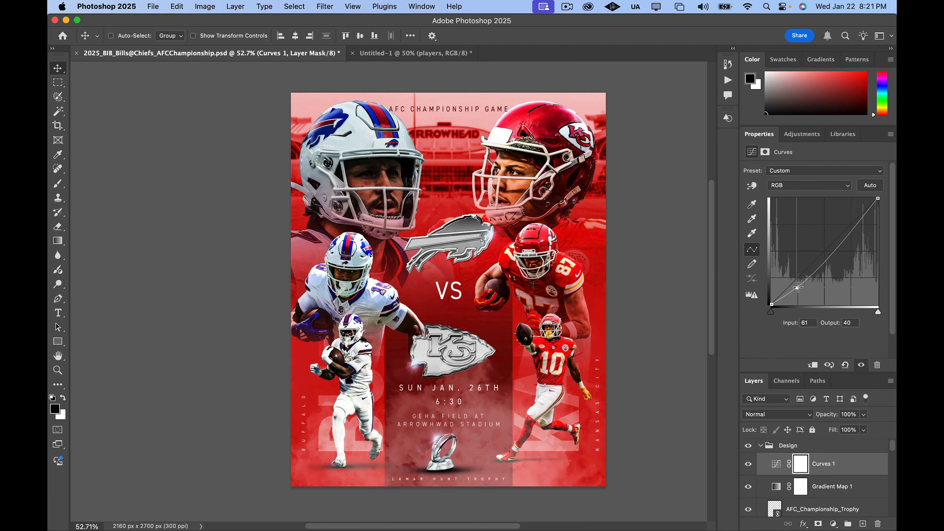
drag(854, 224, 851, 220)
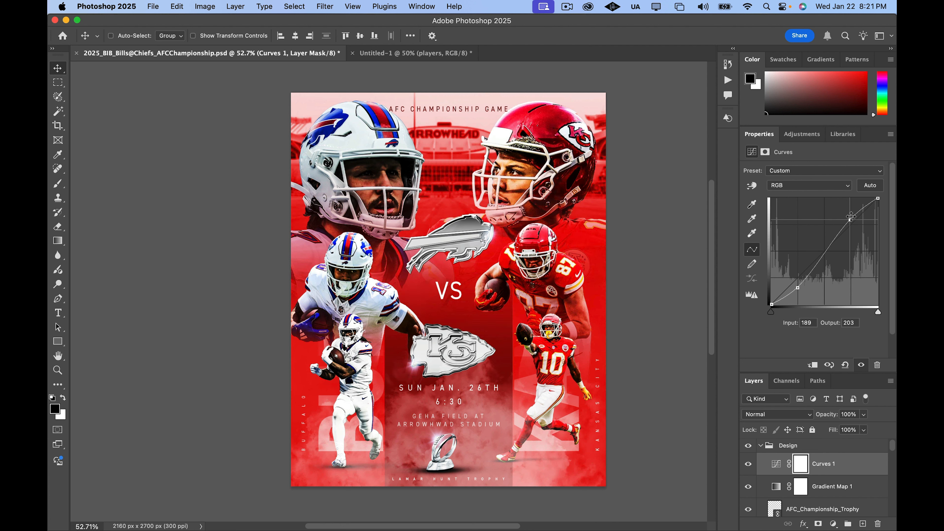
click(758, 335)
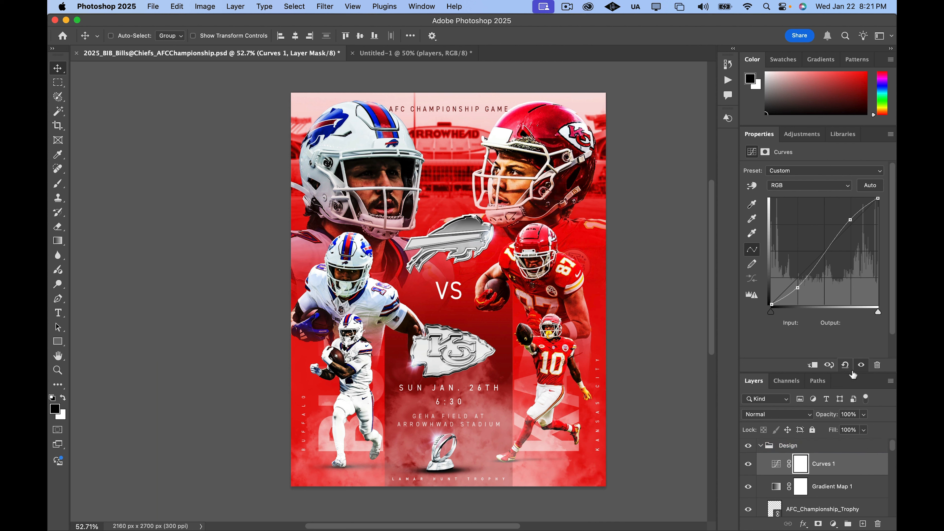
drag(853, 374, 854, 264)
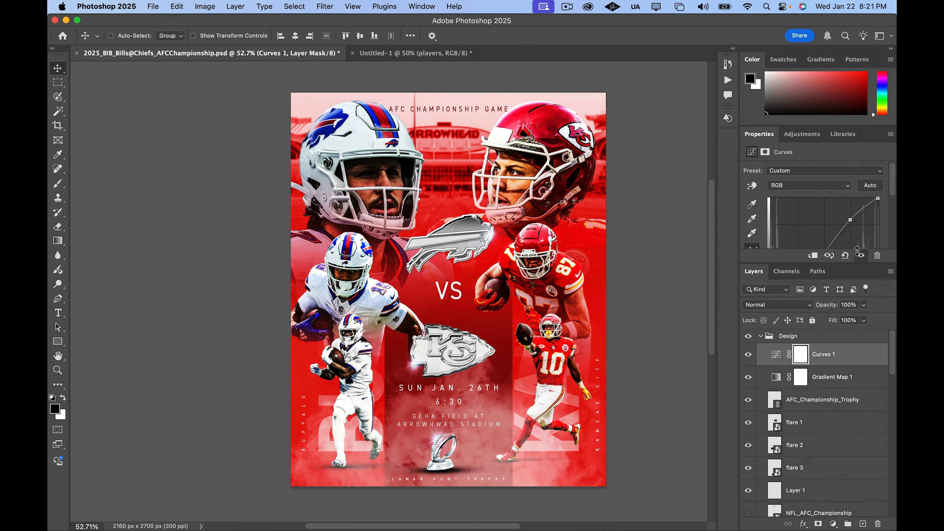
scroll(840, 389, down, 4)
click(839, 385)
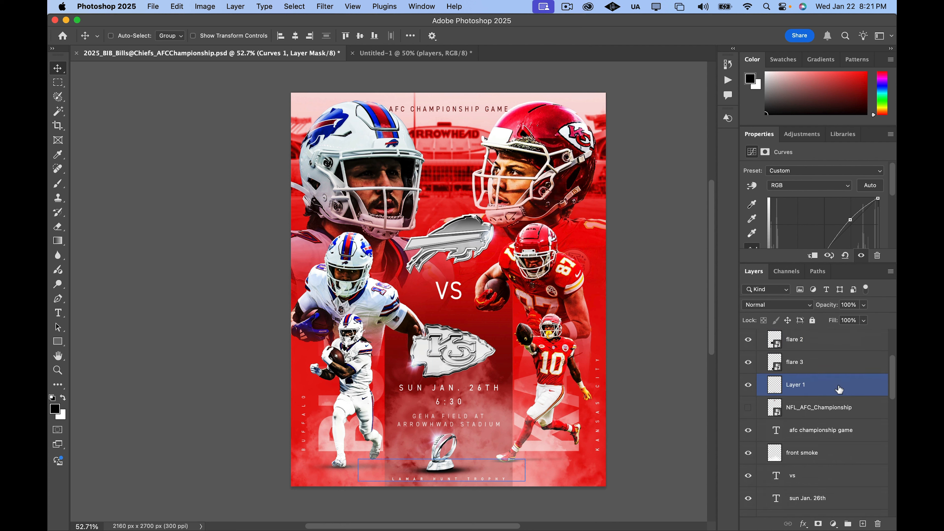
scroll(840, 389, up, 4)
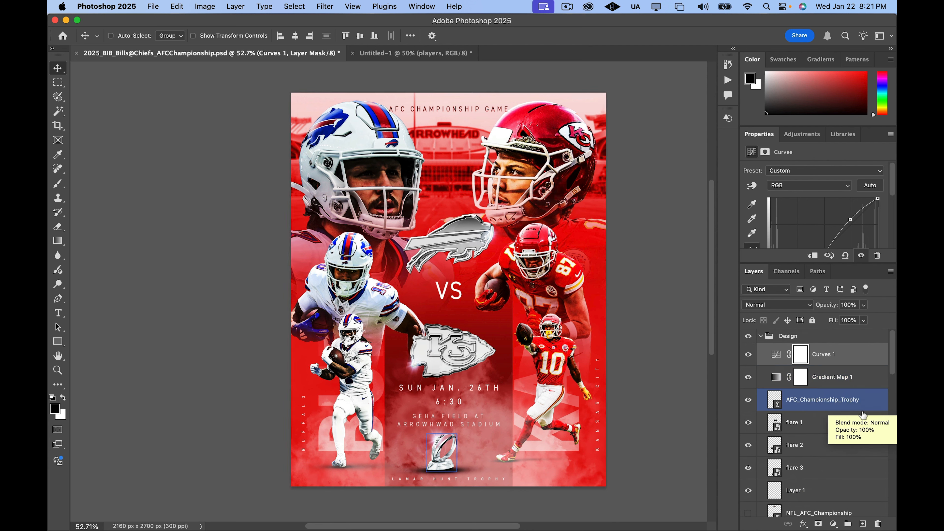
click(857, 422)
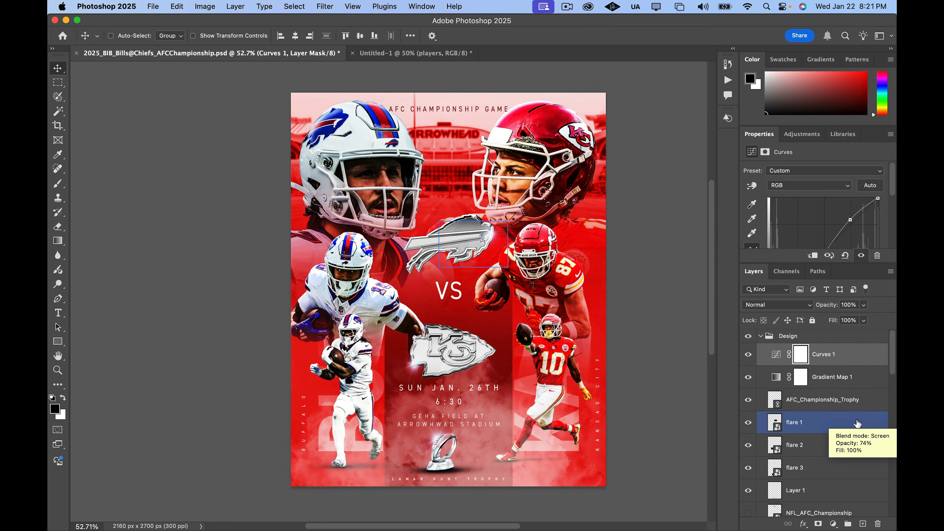
click(855, 377)
click(863, 360)
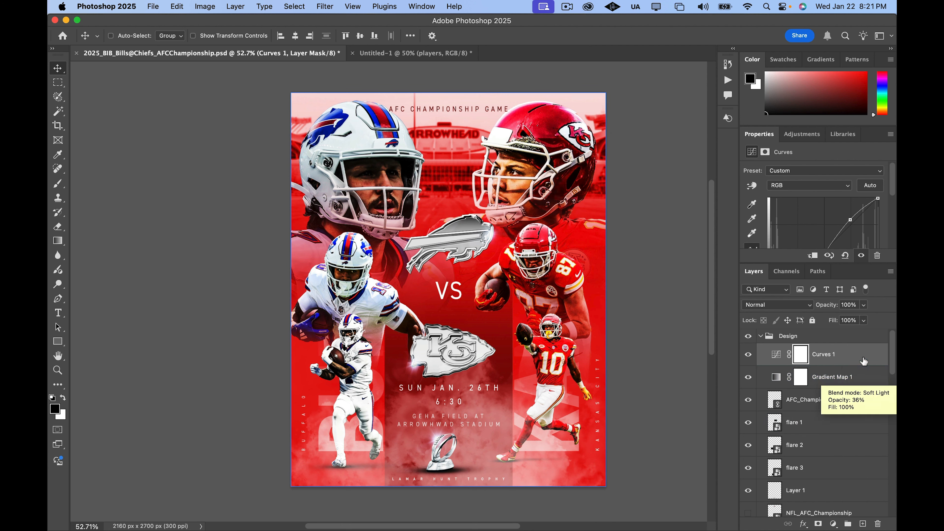
Add a Gradient Map adjustment above Curves 1 and open its gradient for editing
click(834, 525)
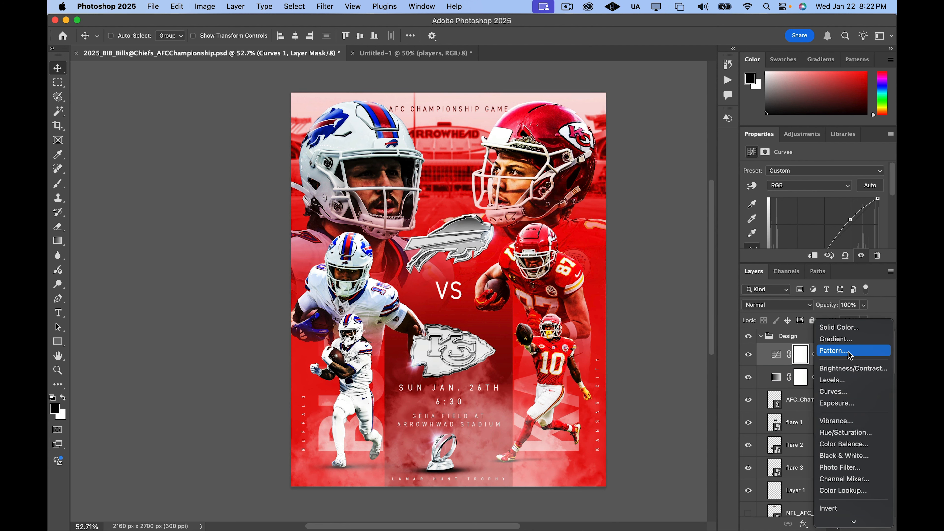
scroll(848, 480, down, 2)
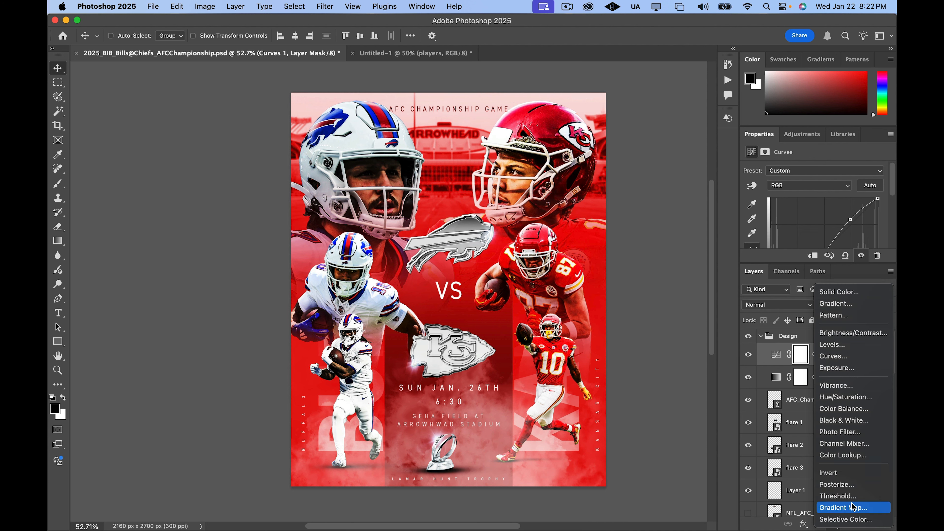
click(844, 508)
click(798, 178)
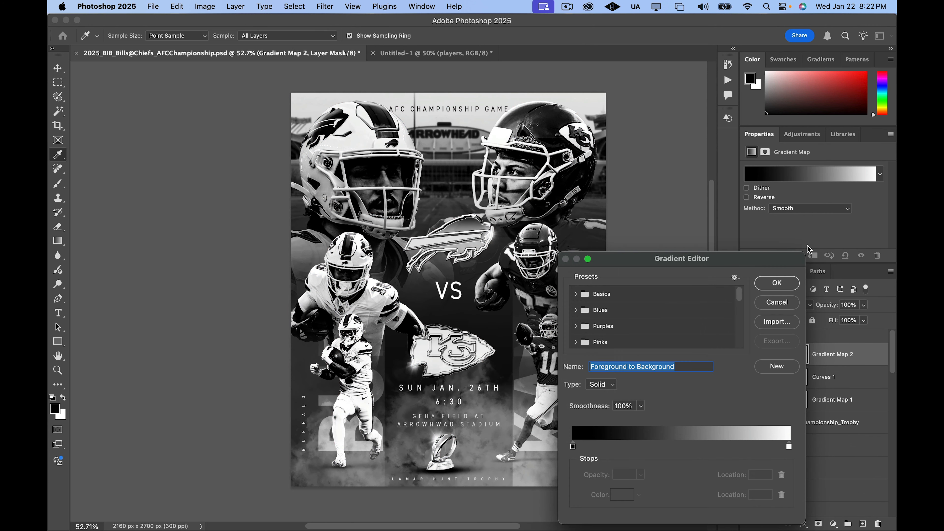
Compare the custom teal-to-orange gradient presets and apply a darker teal-to-orange one to Gradient Map 2
scroll(654, 298, down, 10)
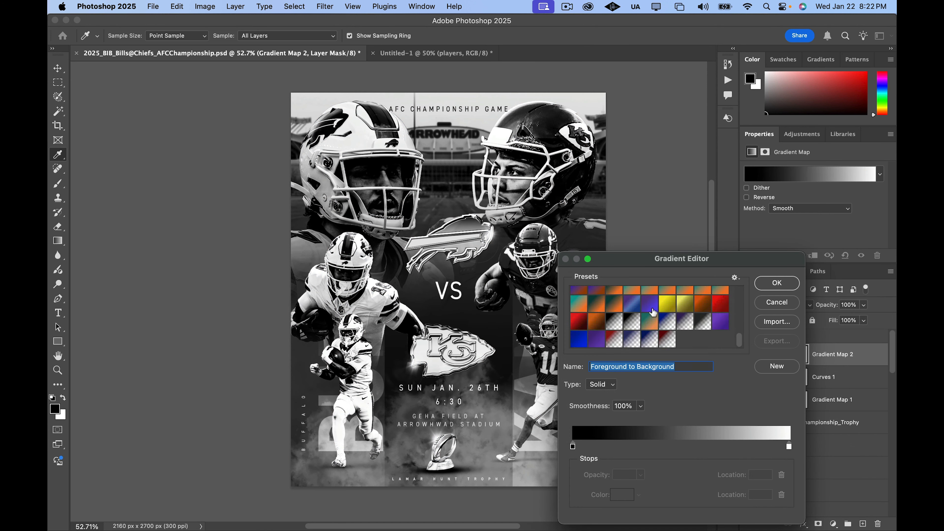
scroll(651, 314, up, 2)
click(668, 337)
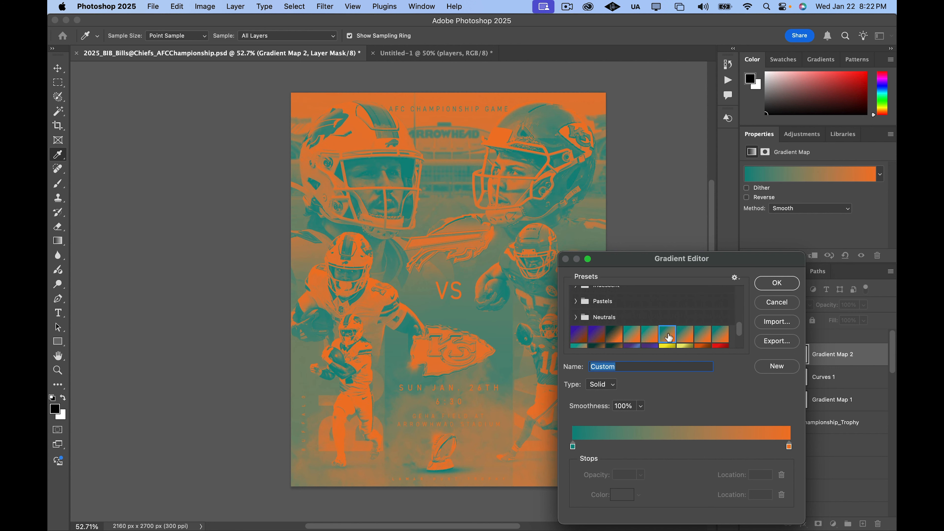
click(650, 336)
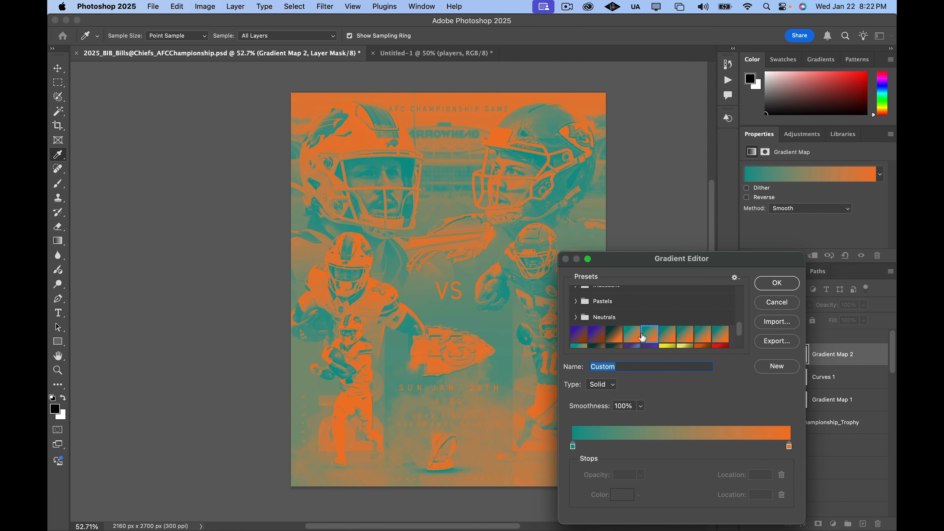
click(634, 336)
click(686, 336)
click(704, 334)
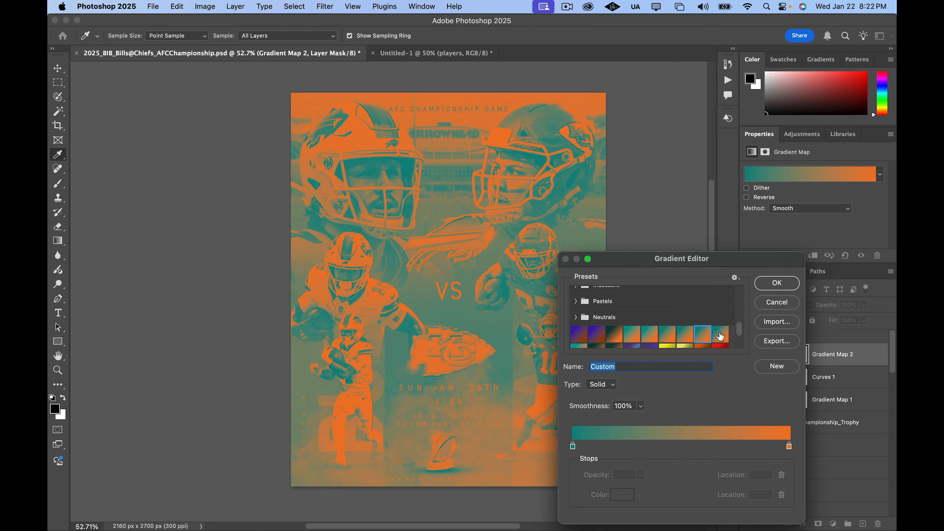
scroll(661, 334, down, 2)
click(573, 313)
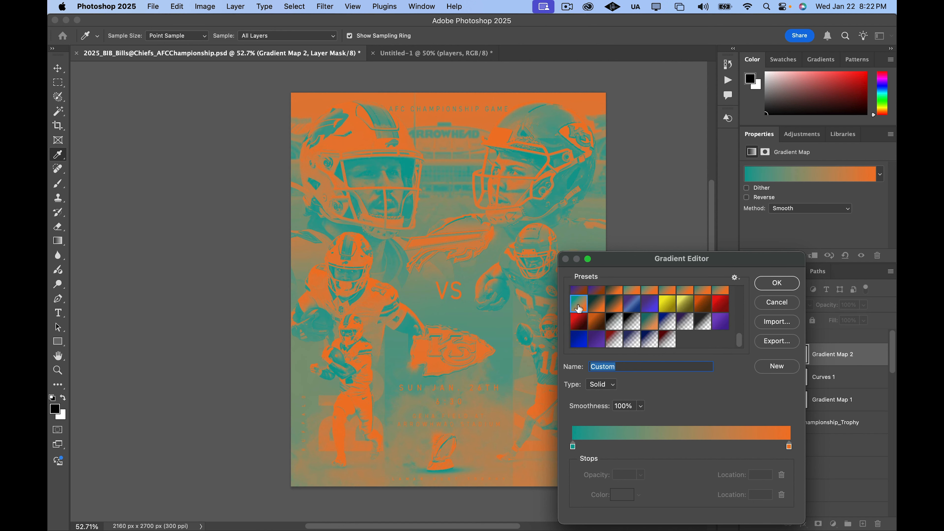
scroll(632, 320, up, 3)
scroll(690, 326, down, 3)
click(673, 317)
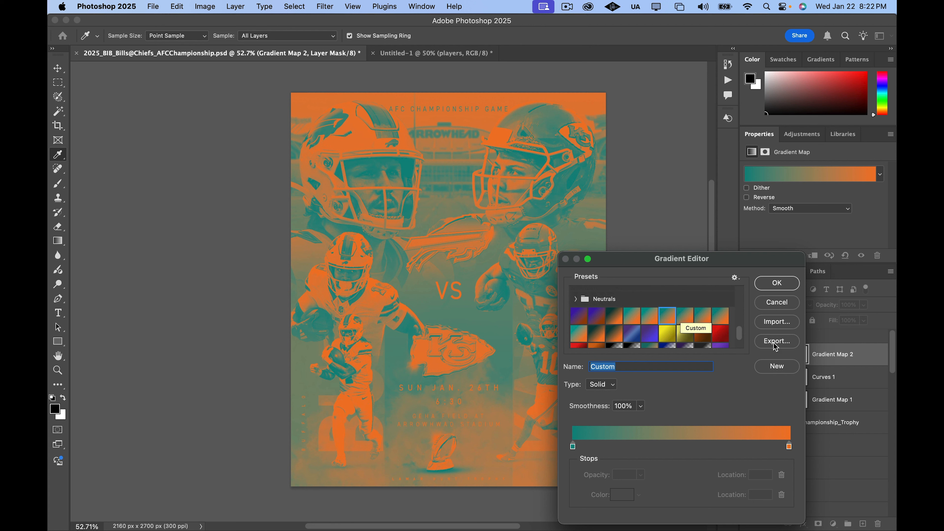
click(770, 284)
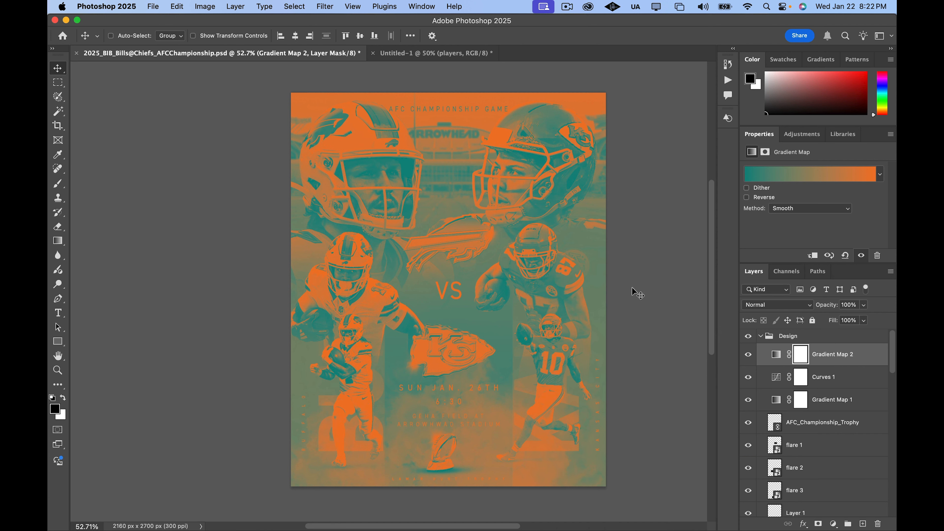
Set Gradient Map 2 to Screen blend mode at 42% opacity
click(768, 306)
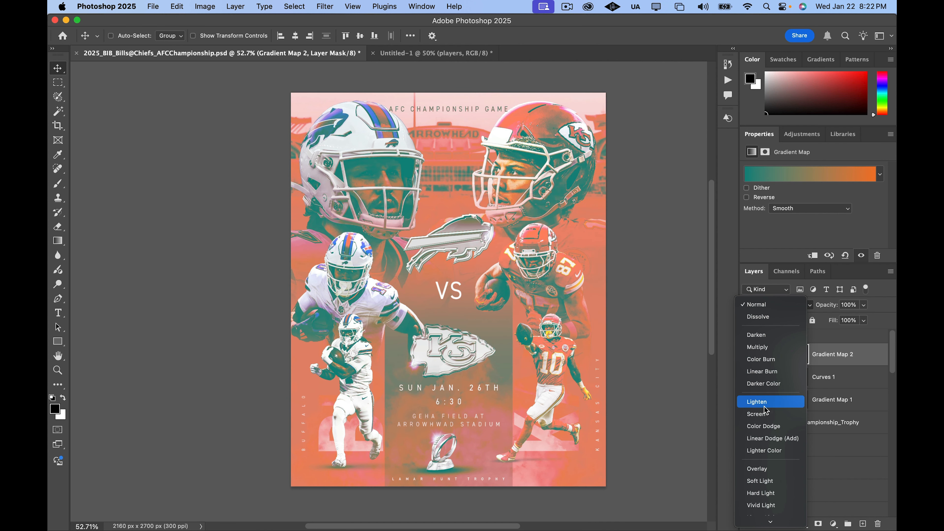
click(765, 414)
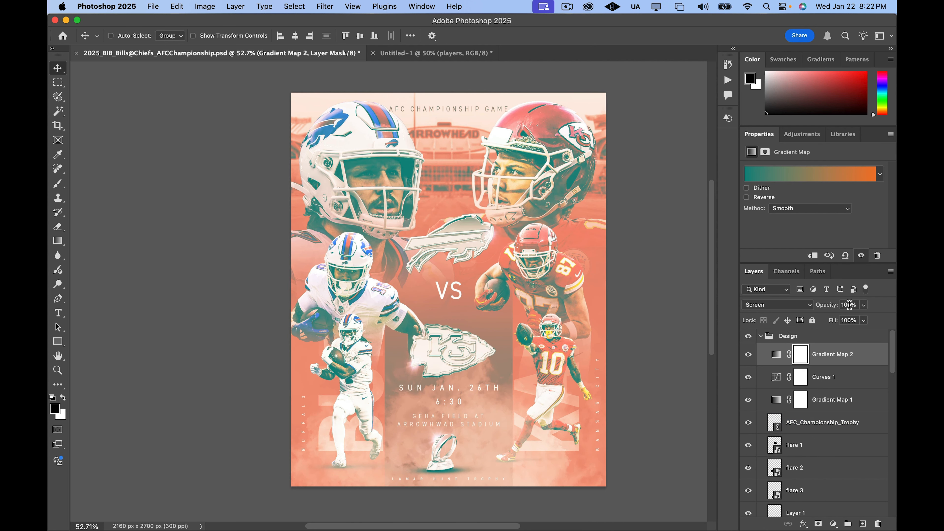
click(863, 305)
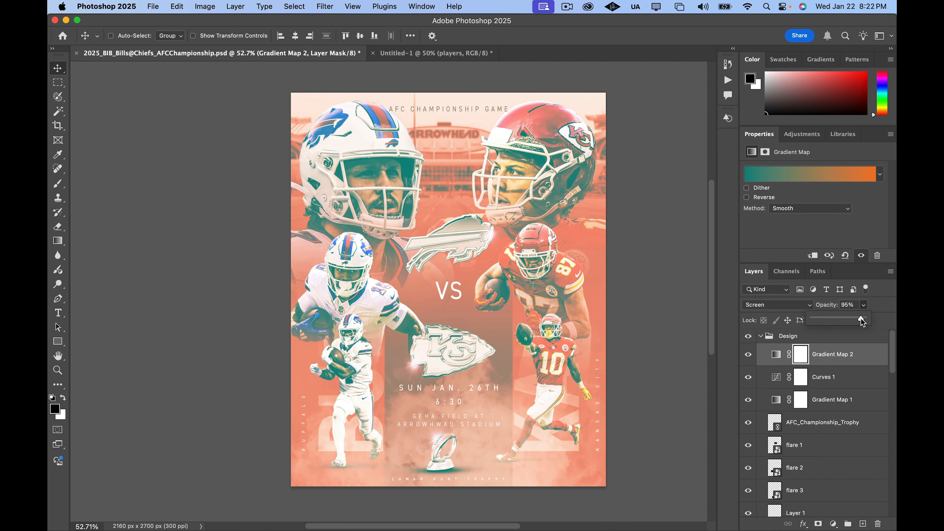
mouse_move(819, 323)
mouse_down()
mouse_move(804, 323)
mouse_move(828, 310)
mouse_up()
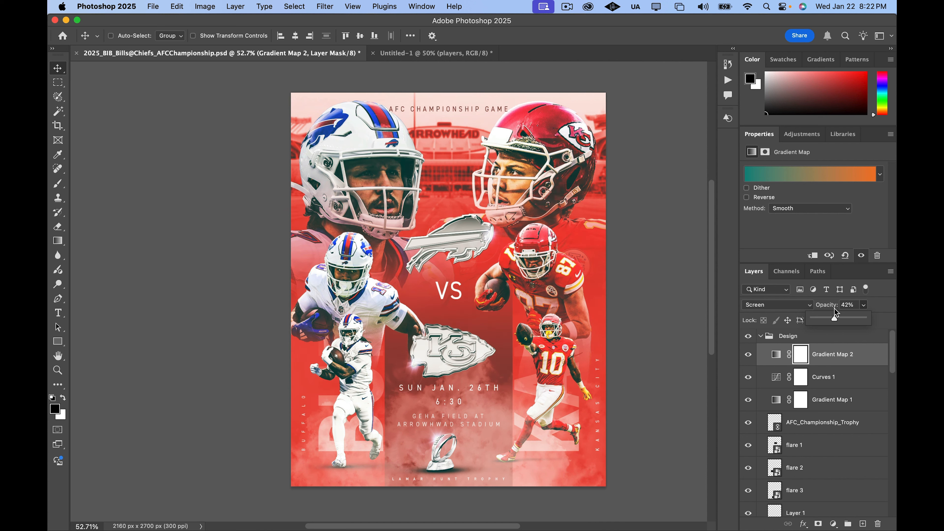
Add an Exposure adjustment directly above the AFC_Championship_Trophy layer and make room to show all its settings
click(818, 423)
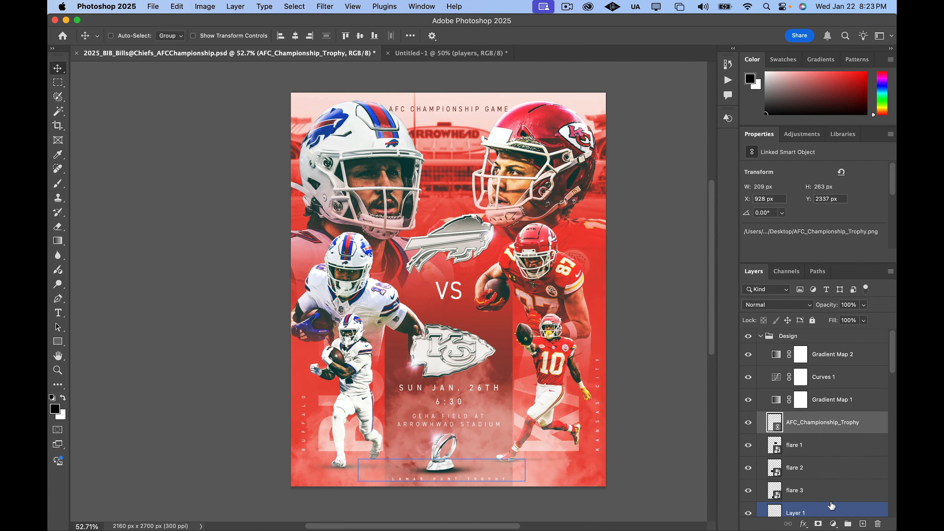
scroll(793, 461, down, 1)
scroll(830, 484, up, 1)
click(833, 523)
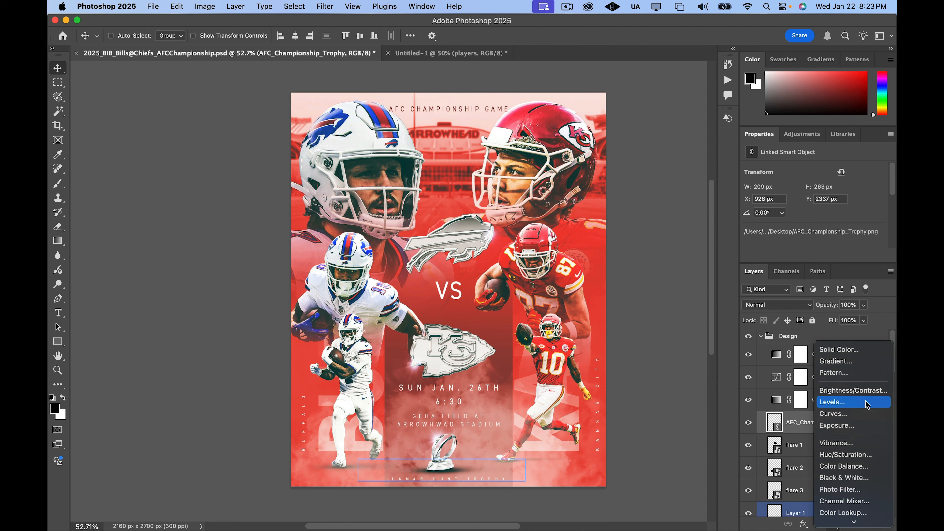
click(861, 426)
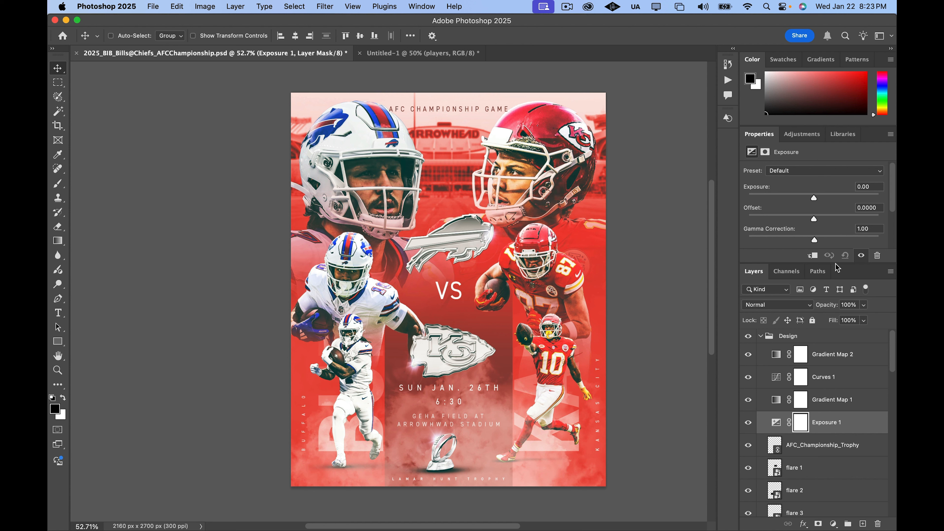
drag(836, 264, 836, 329)
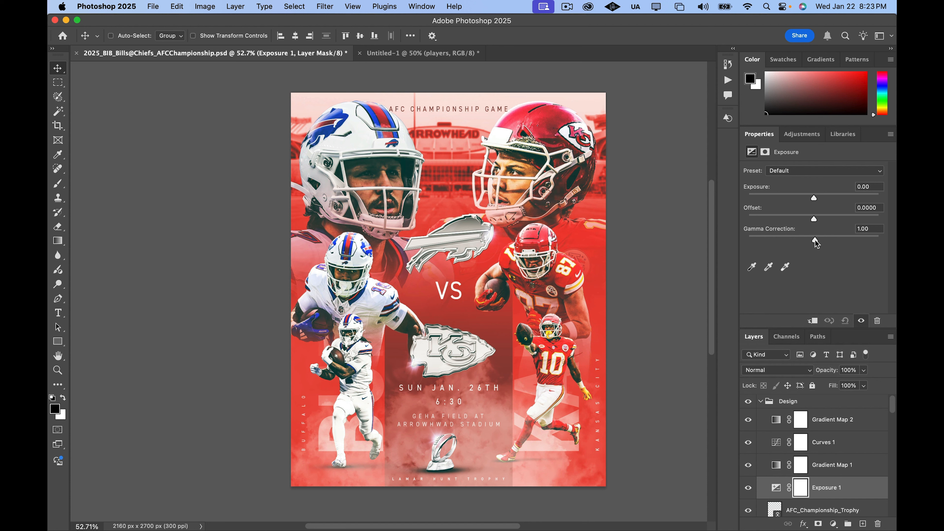
Set the Exposure adjustment's gamma correction to 0.81 and its exposure to +0.48
drag(815, 239, 817, 240)
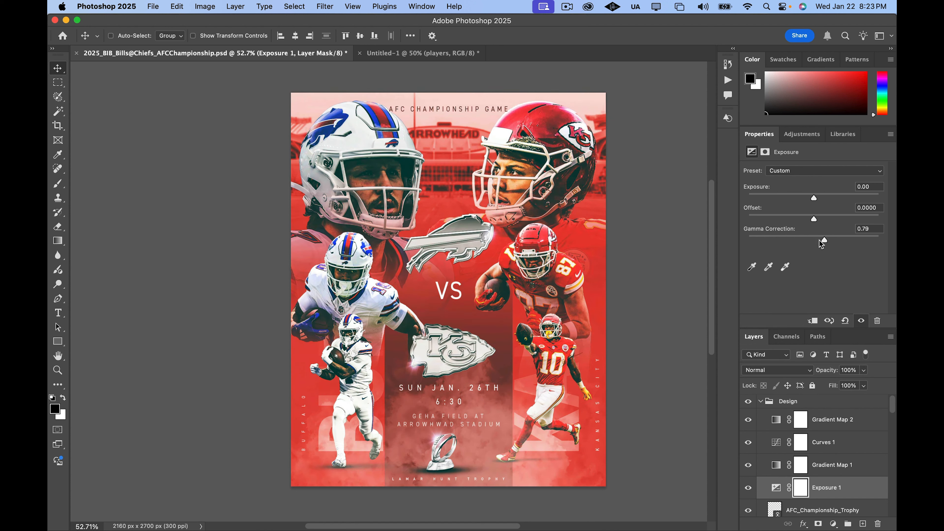
click(815, 243)
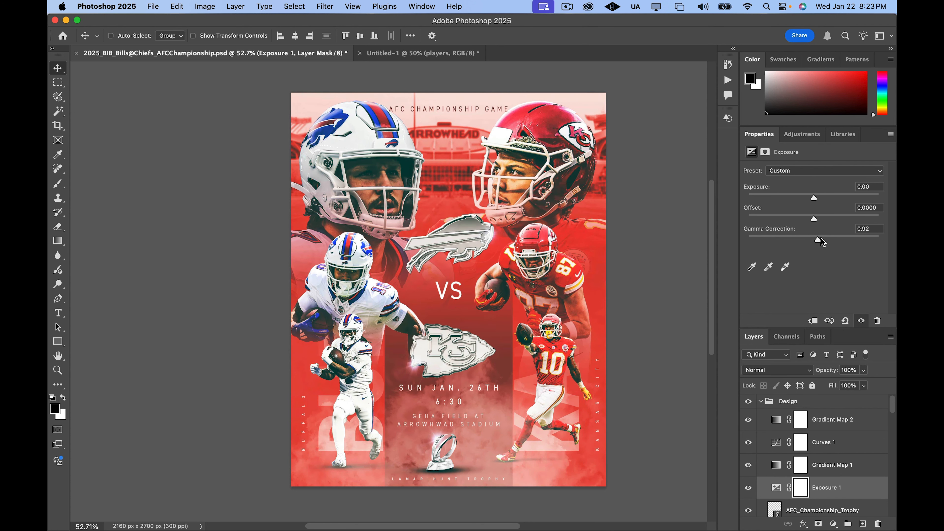
click(821, 239)
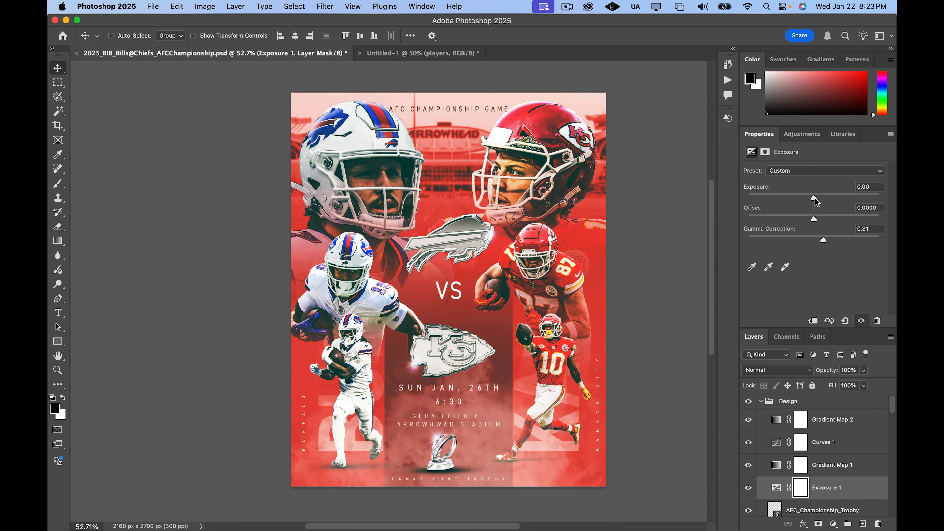
drag(816, 198, 821, 200)
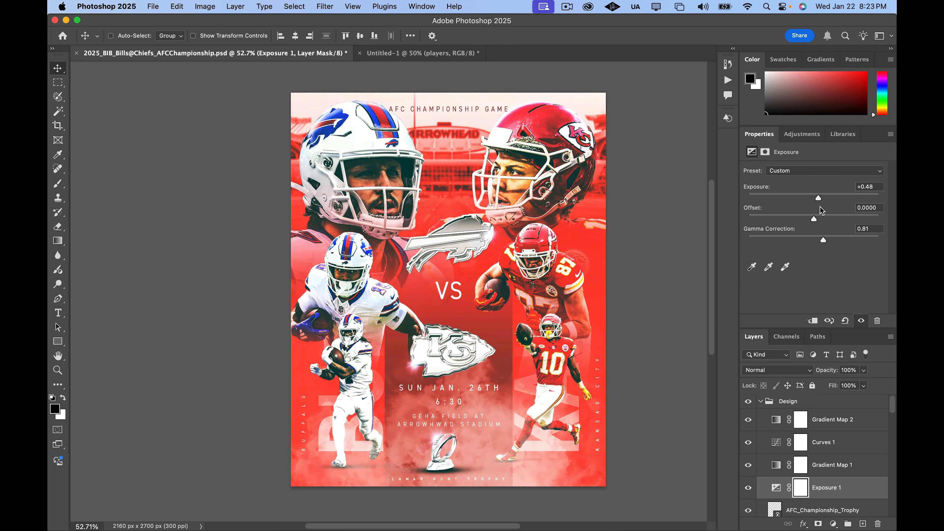
Invert the Exposure 1 mask to black and make the Soft Round brush tip circular
click(801, 487)
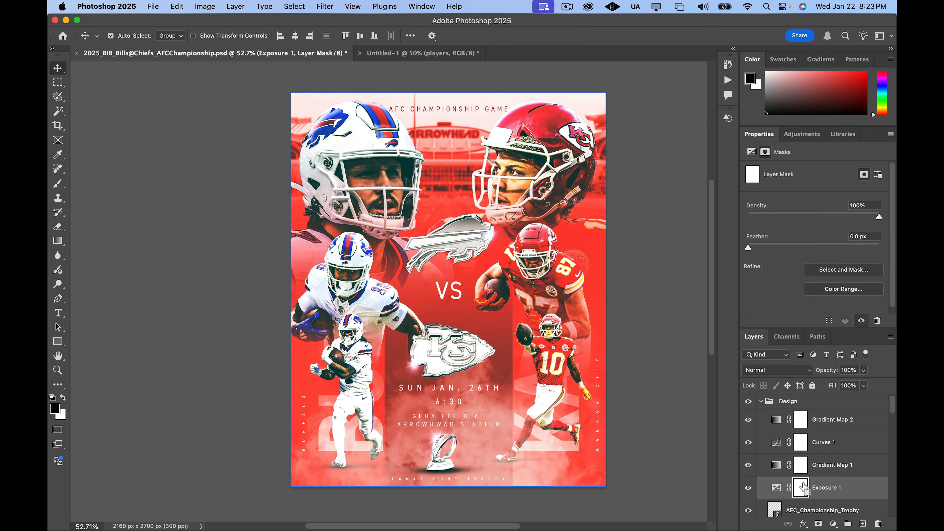
key(super+i)
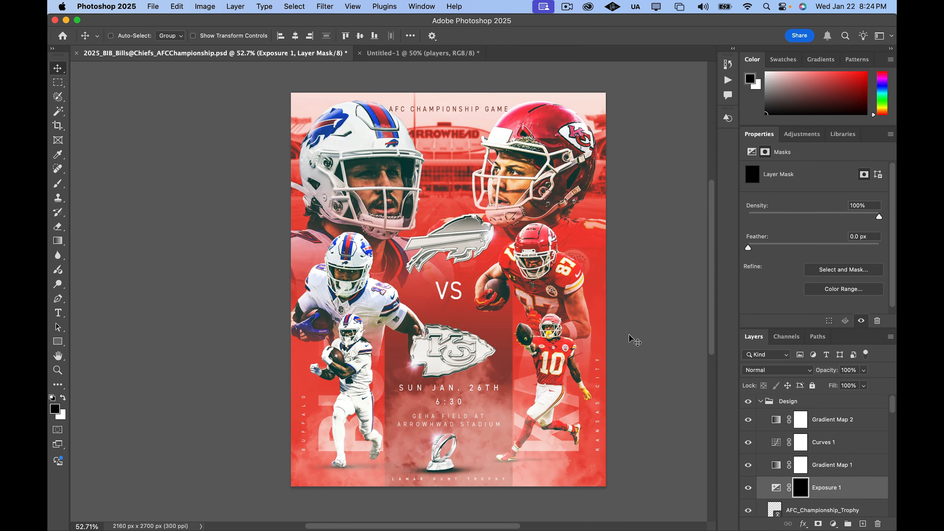
key(b)
right_click(498, 212)
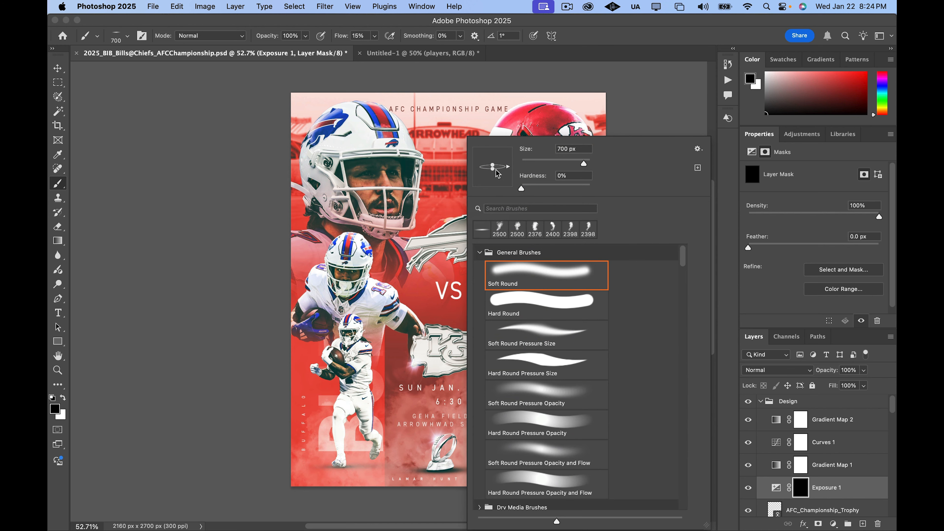
drag(498, 173, 494, 196)
click(504, 23)
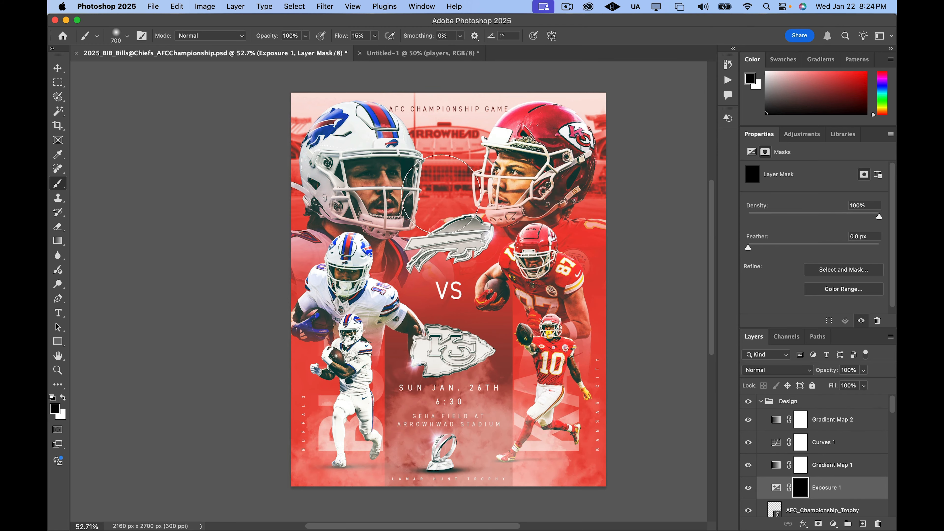
Reduce the brush size to 45 px and set its flow to 85%
scroll(410, 202, up, 5)
scroll(410, 202, up, 6)
scroll(401, 202, down, 8)
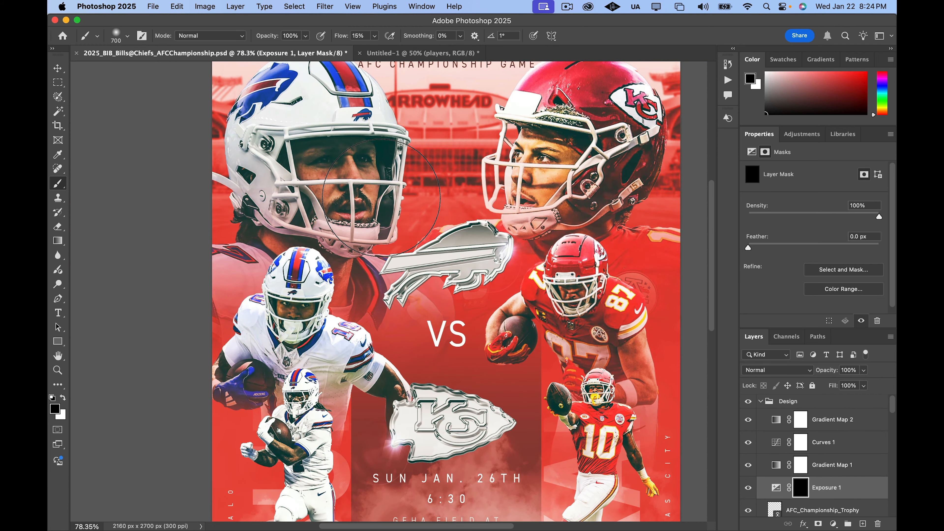
key(bracketleft)
key(bracketleft)
key(bracketleft)
key(bracketleft)
key(bracketleft)
key(bracketleft)
key(bracketleft)
key(bracketleft)
key(bracketleft)
key(bracketleft)
key(bracketleft)
key(bracketleft)
key(bracketleft)
key(bracketleft)
key(bracketleft)
click(374, 36)
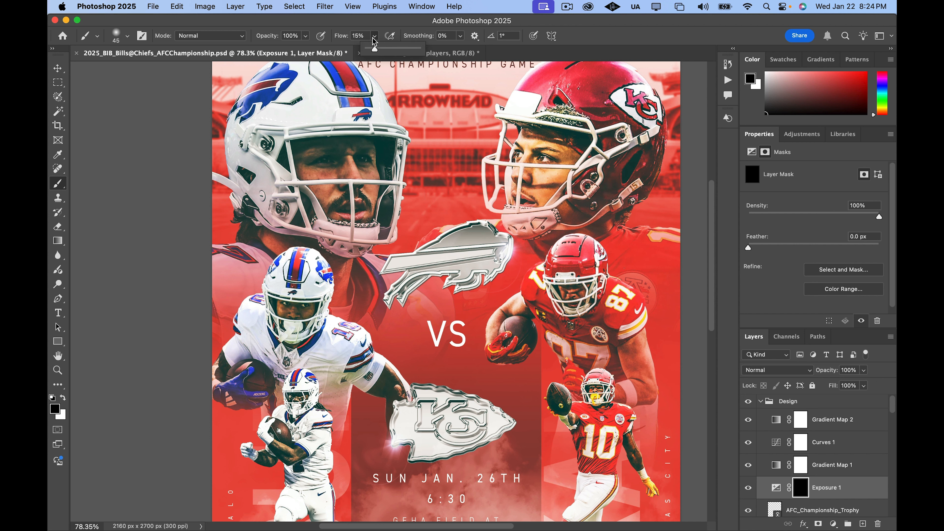
drag(374, 47, 387, 49)
Paint white on the Exposure 1 mask over the large Bills player's face to brighten it
scroll(358, 180, up, 3)
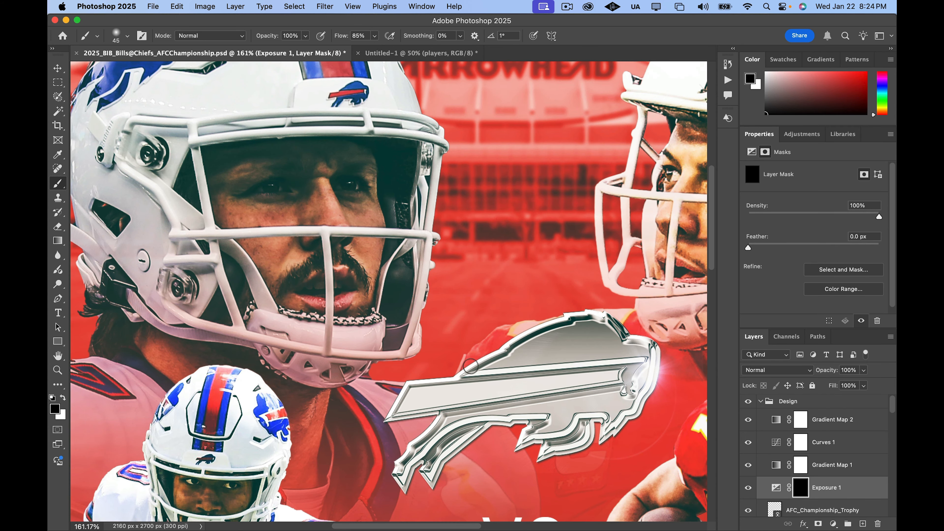
key(x)
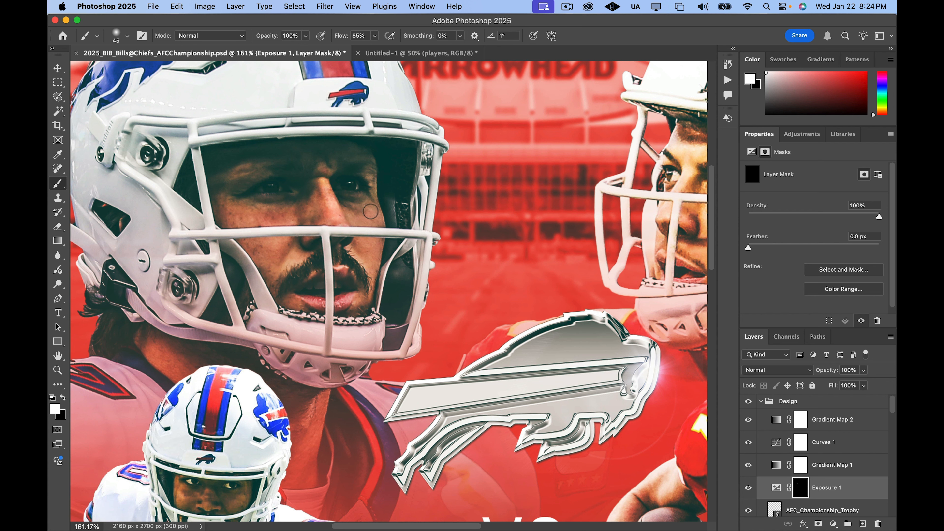
scroll(370, 212, down, 3)
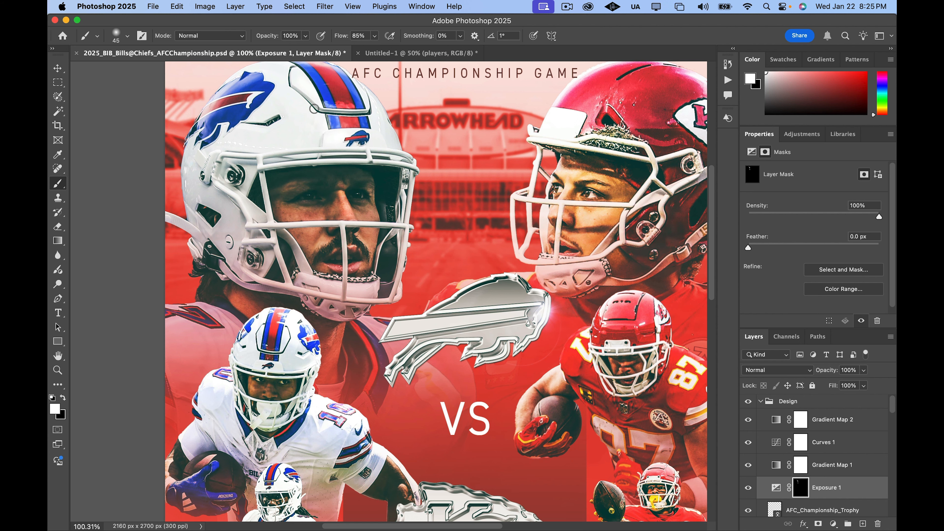
scroll(314, 110, down, 2)
Brighten the large Bills player's lips by painting white on the Exposure 1 mask with a 15 px brush
scroll(348, 245, up, 5)
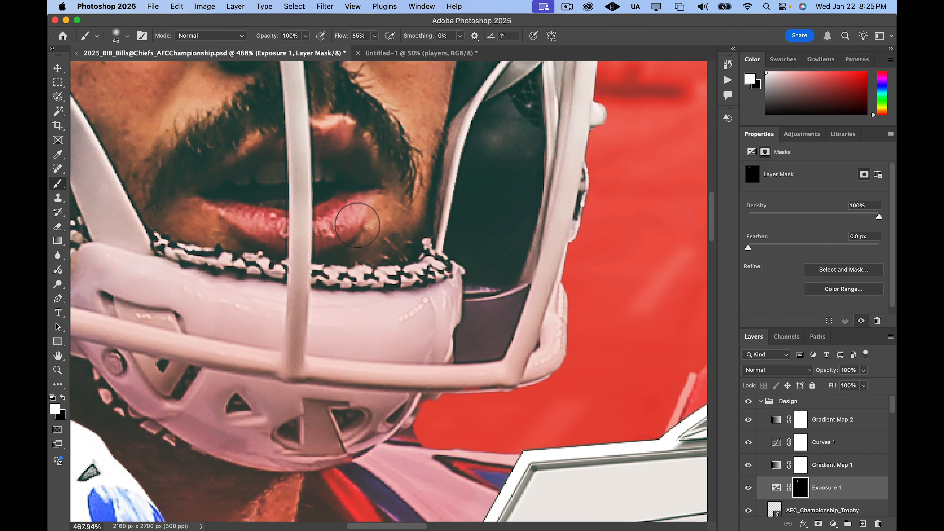
key(bracketleft)
key(bracketleft)
key(bracketleft)
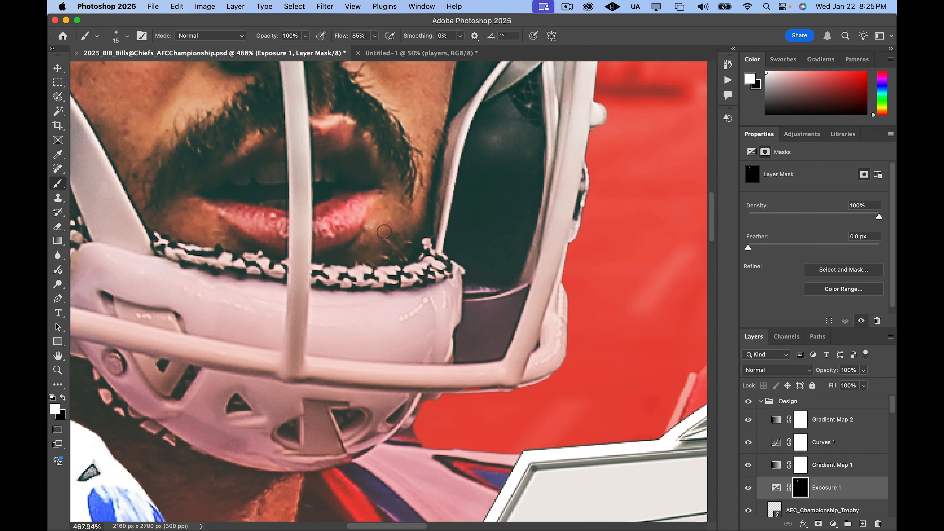
scroll(402, 160, down, 5)
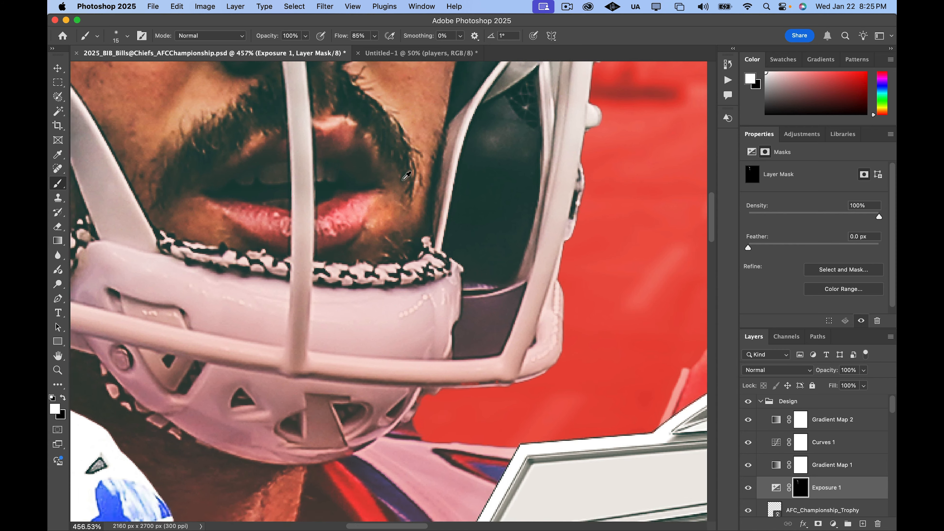
scroll(408, 175, down, 4)
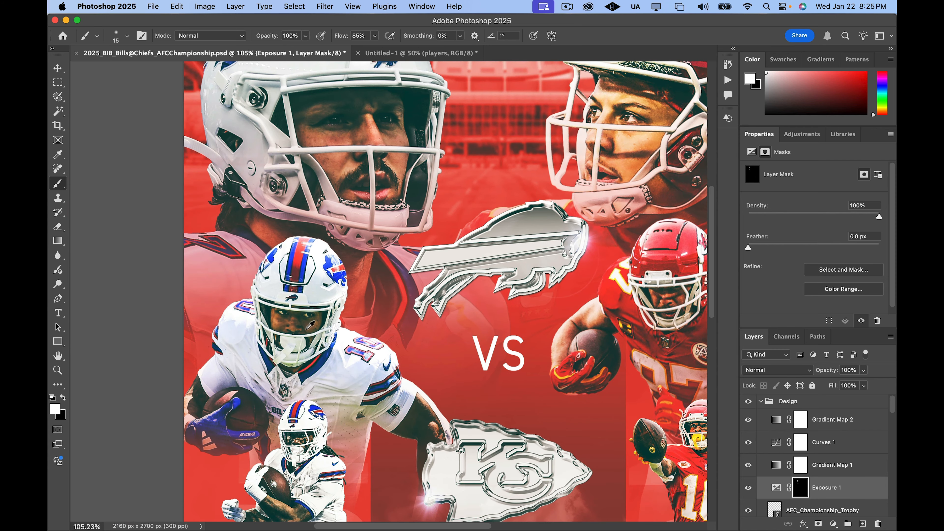
Set the brush to 30 px with 93% flow and paint more white highlights over the players on the Exposure 1 mask
scroll(310, 323, down, 2)
scroll(324, 315, down, 1)
scroll(348, 326, up, 5)
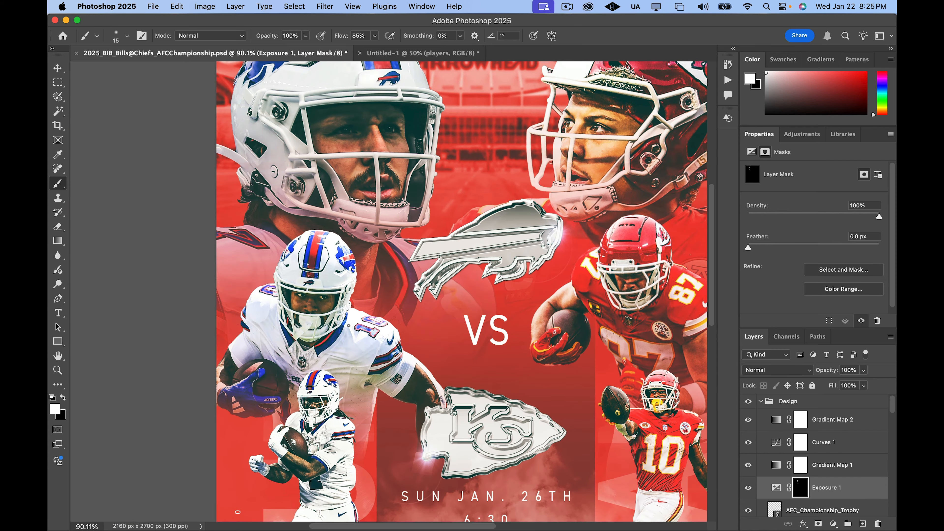
key(bracketright)
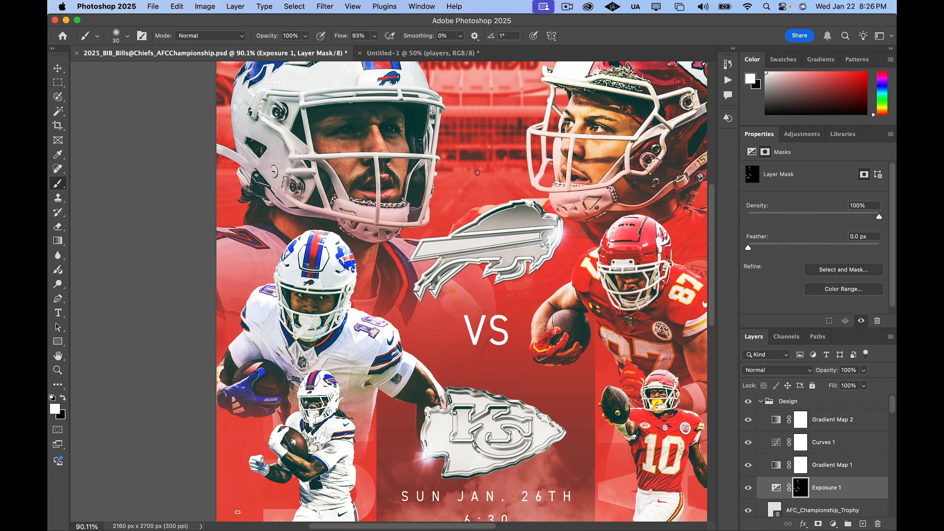
Review the whole poster by hiding and showing the Design group twice to compare before and after
scroll(717, 243, down, 4)
scroll(595, 261, up, 2)
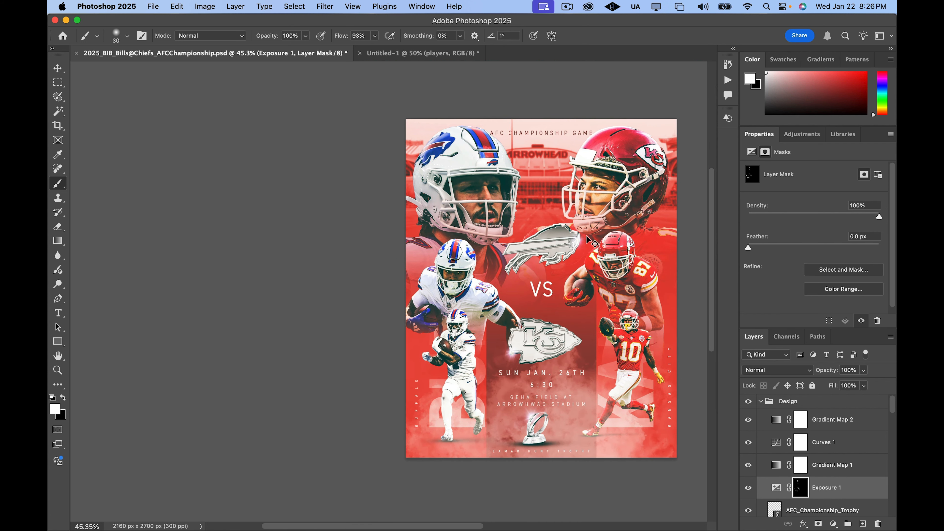
scroll(533, 279, down, 1)
scroll(533, 279, right, 3)
scroll(465, 302, up, 2)
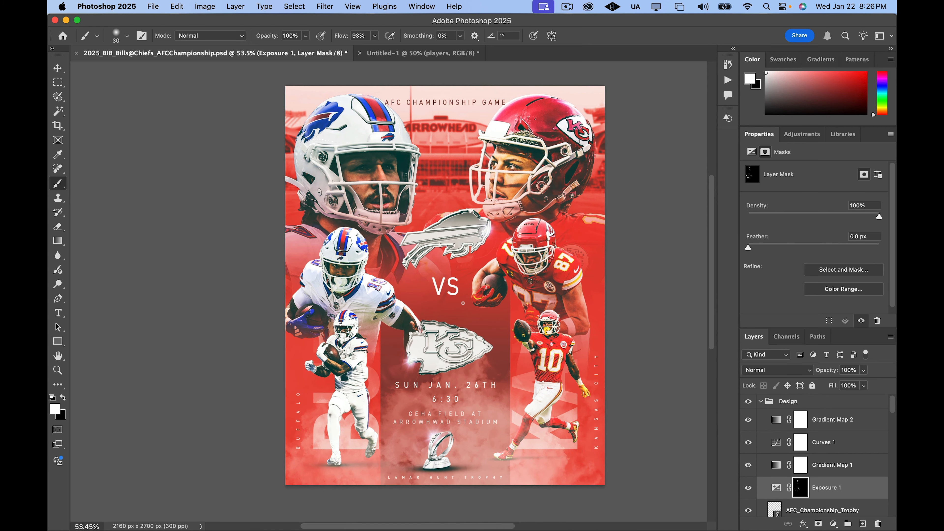
scroll(466, 307, right, 2)
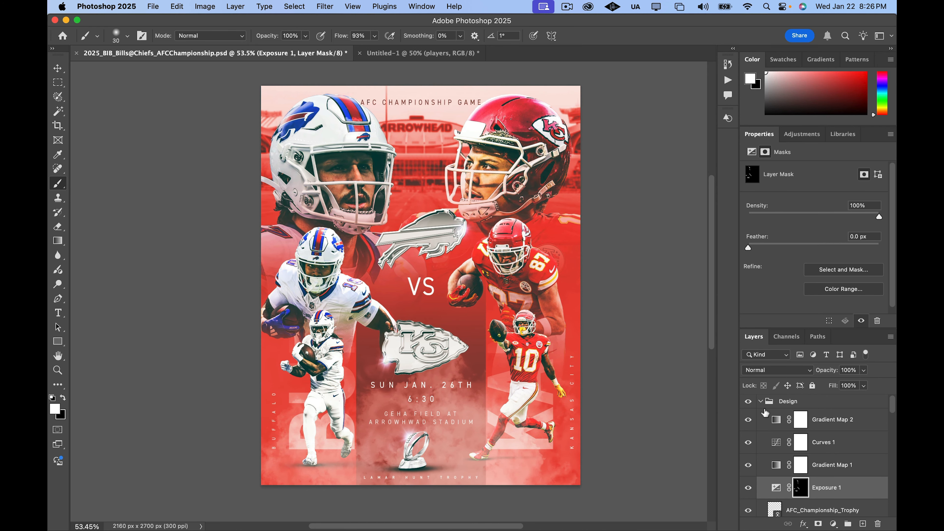
click(749, 403)
click(749, 402)
scroll(396, 205, up, 1)
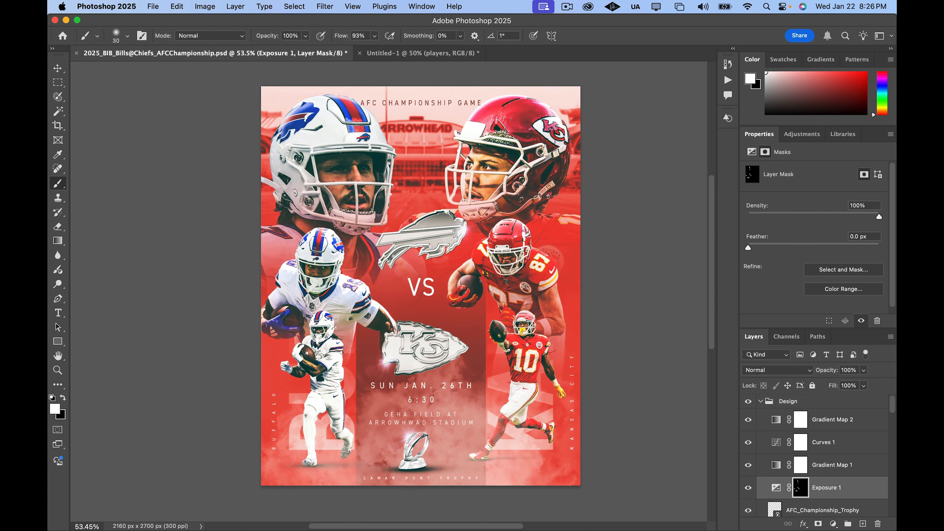
click(749, 403)
click(749, 402)
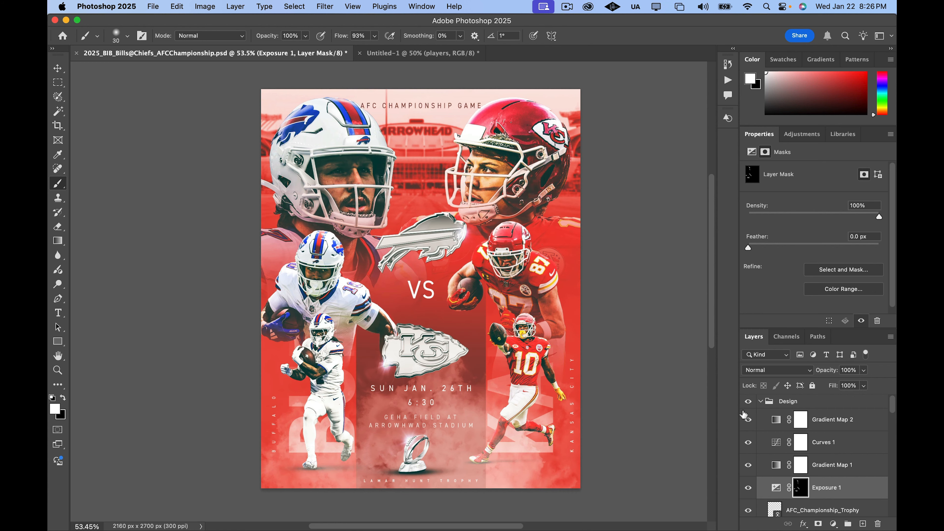